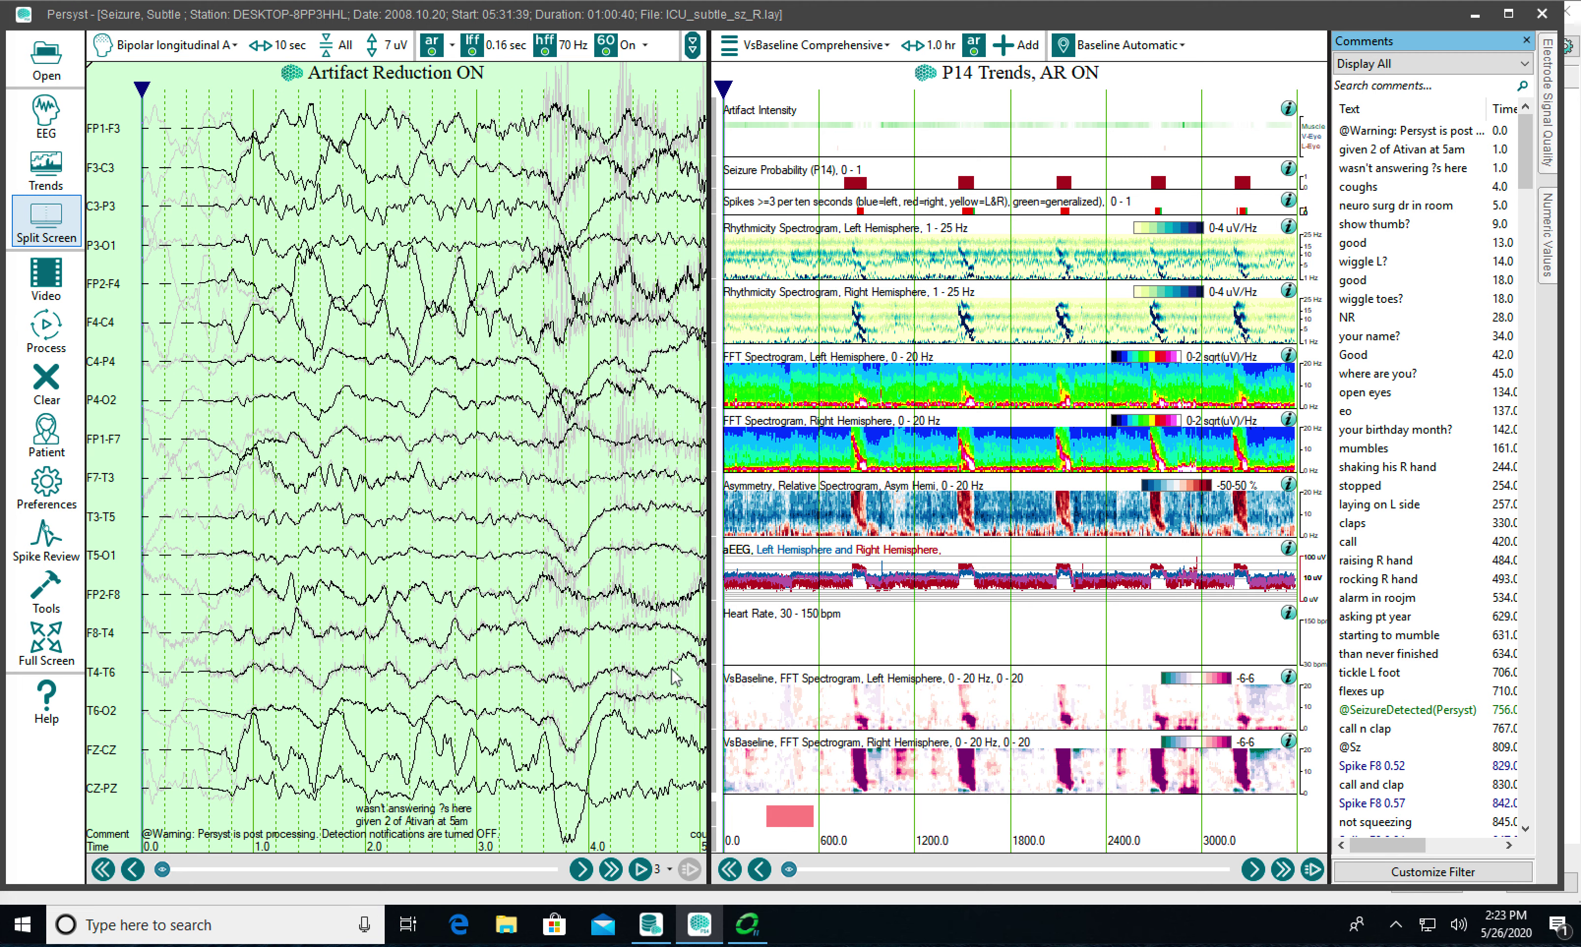
- Jump to the first detected seizure in the trends and page the EEG forward through it to about 861 s
left_click(850, 770)
left_click(582, 870)
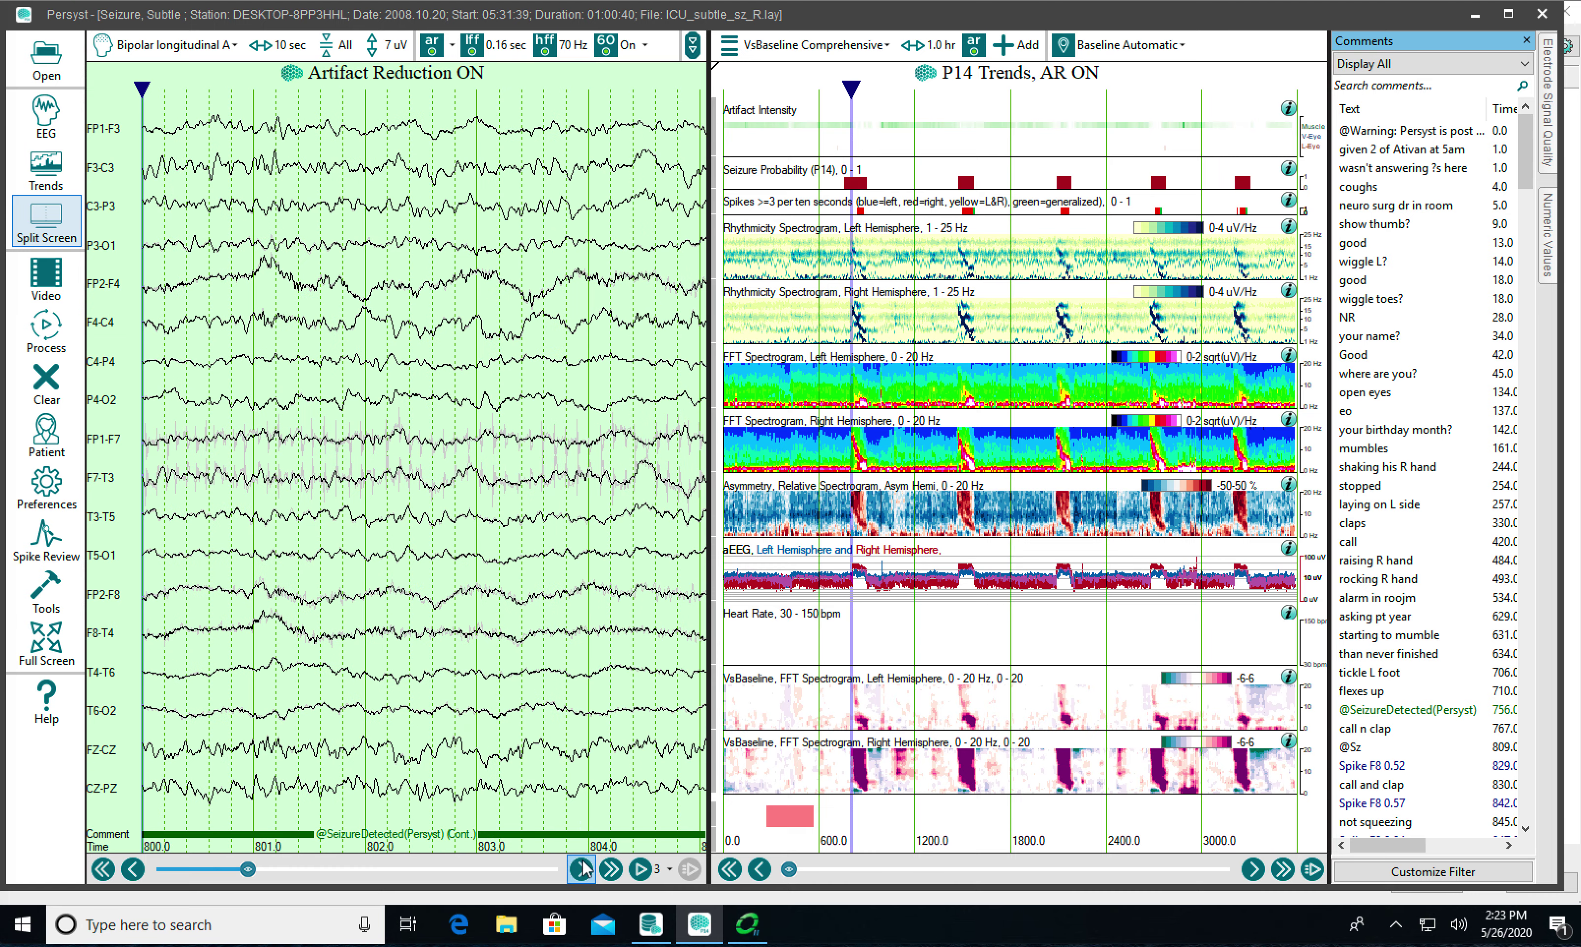
left_click(583, 870)
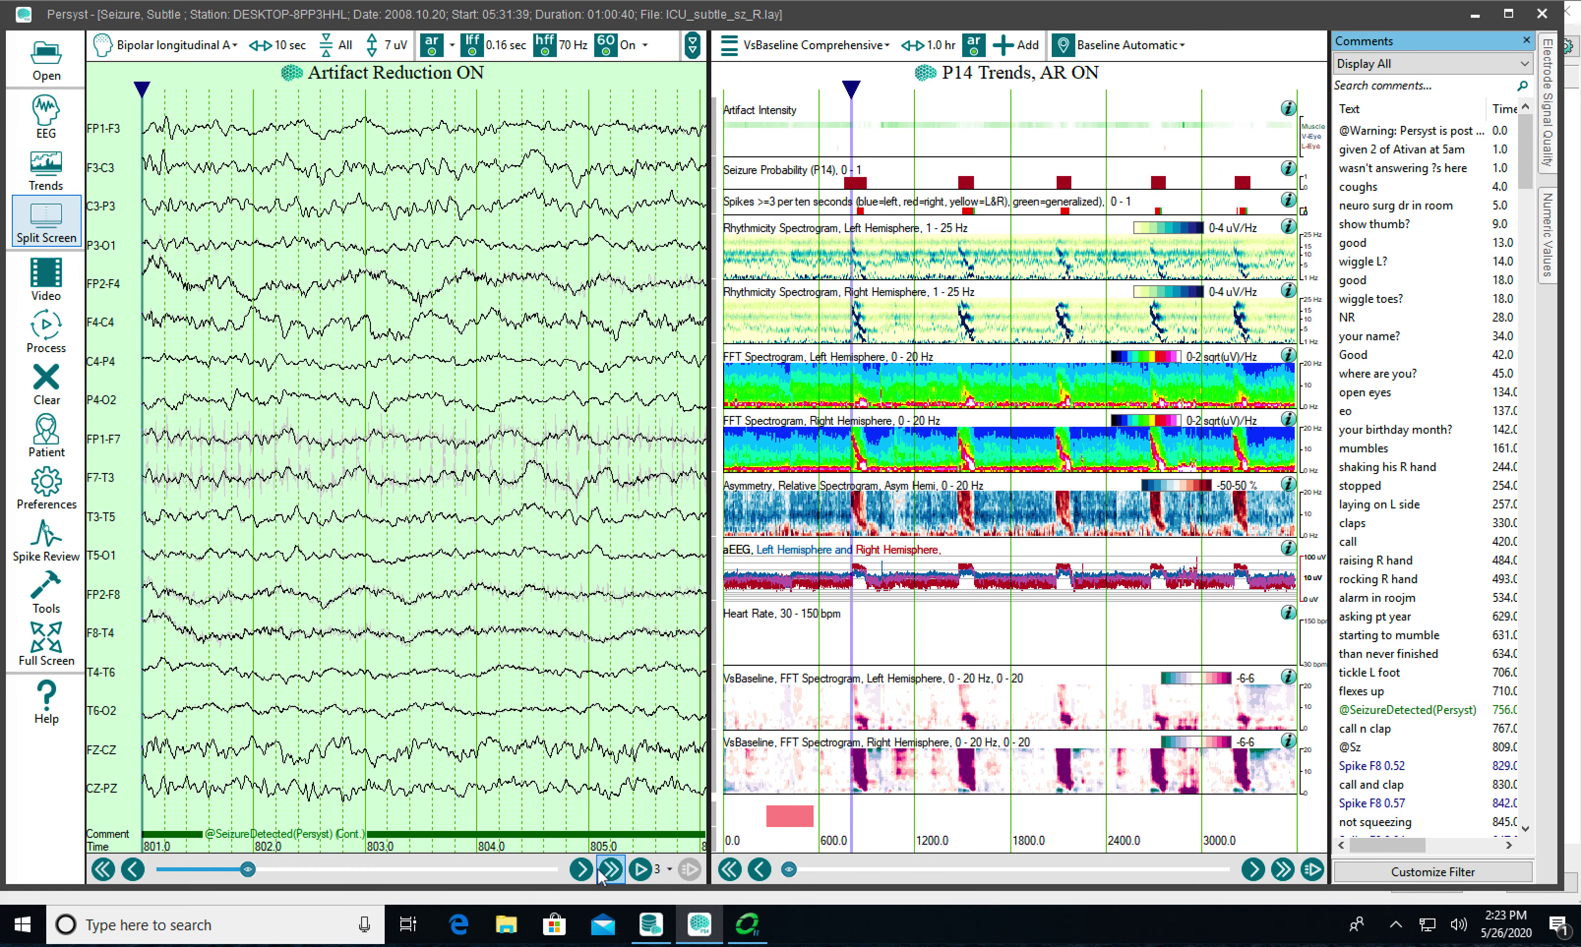
left_click(600, 878)
left_click(611, 870)
left_click(610, 869)
left_click(611, 869)
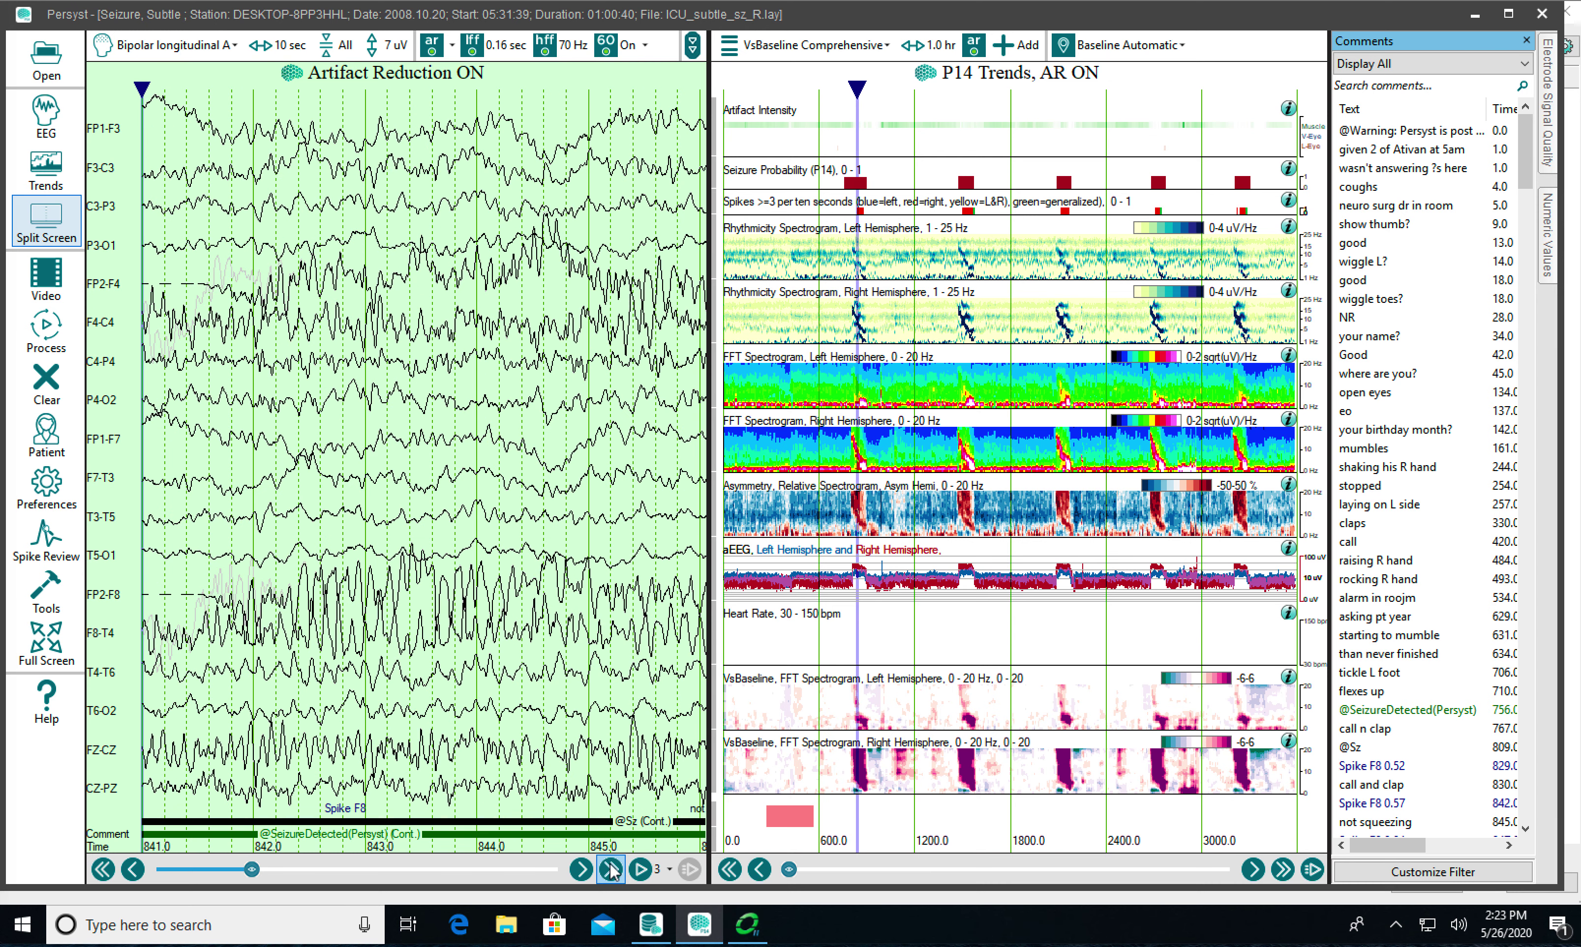
left_click(611, 870)
left_click(611, 870)
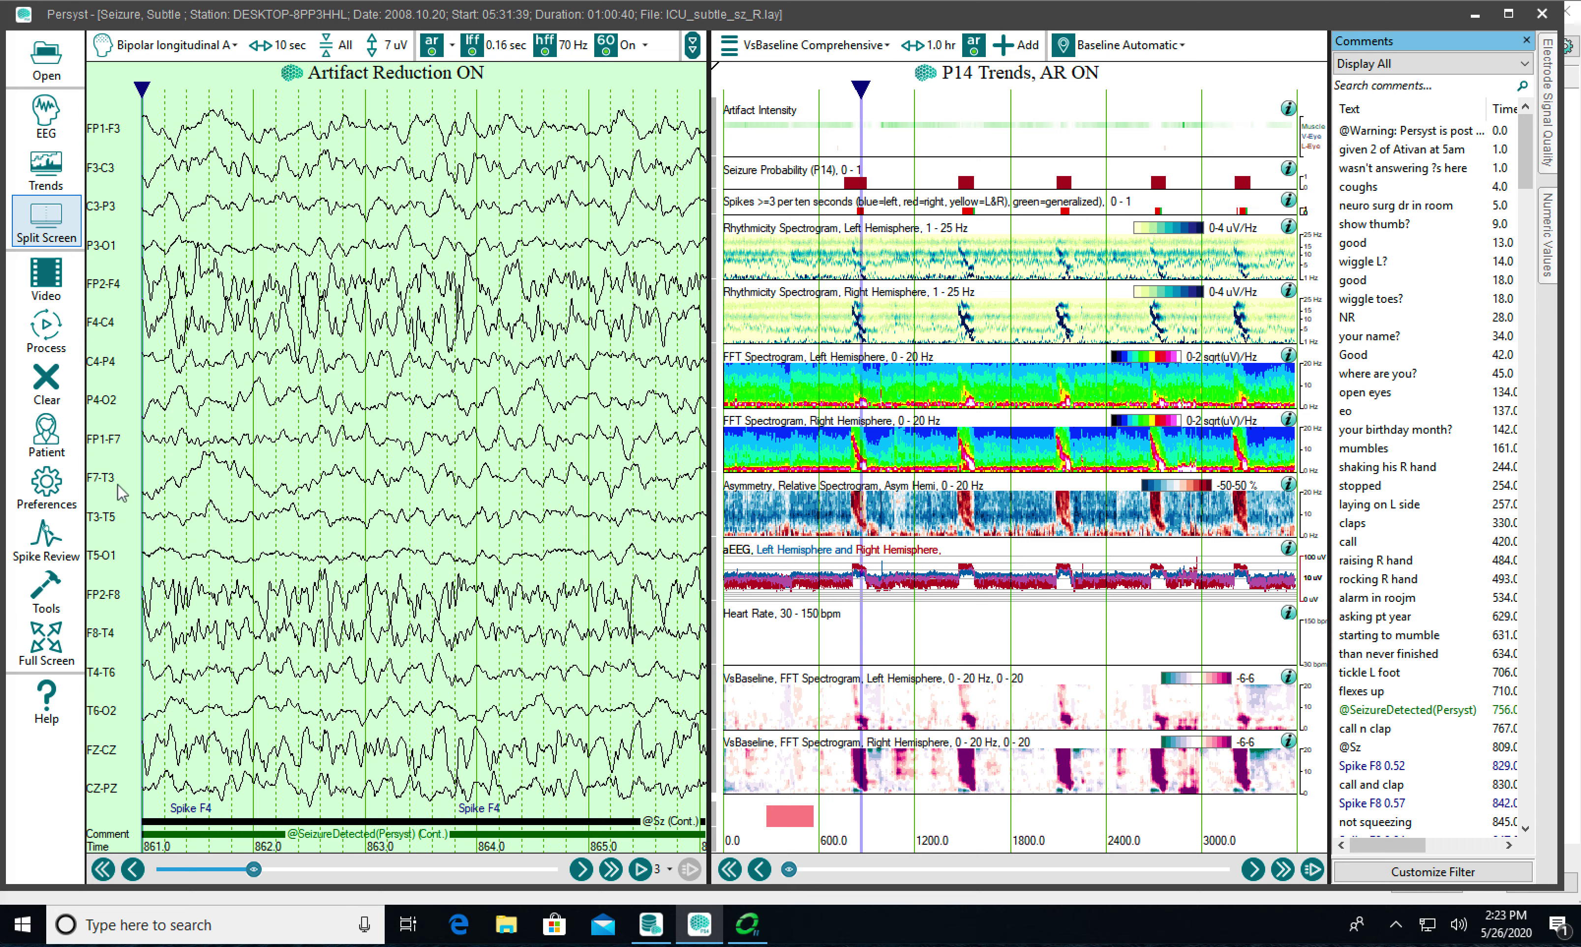
- Switch to Persyst InsightII and move the EEG back to the onset of the first detected seizure
left_click(43, 589)
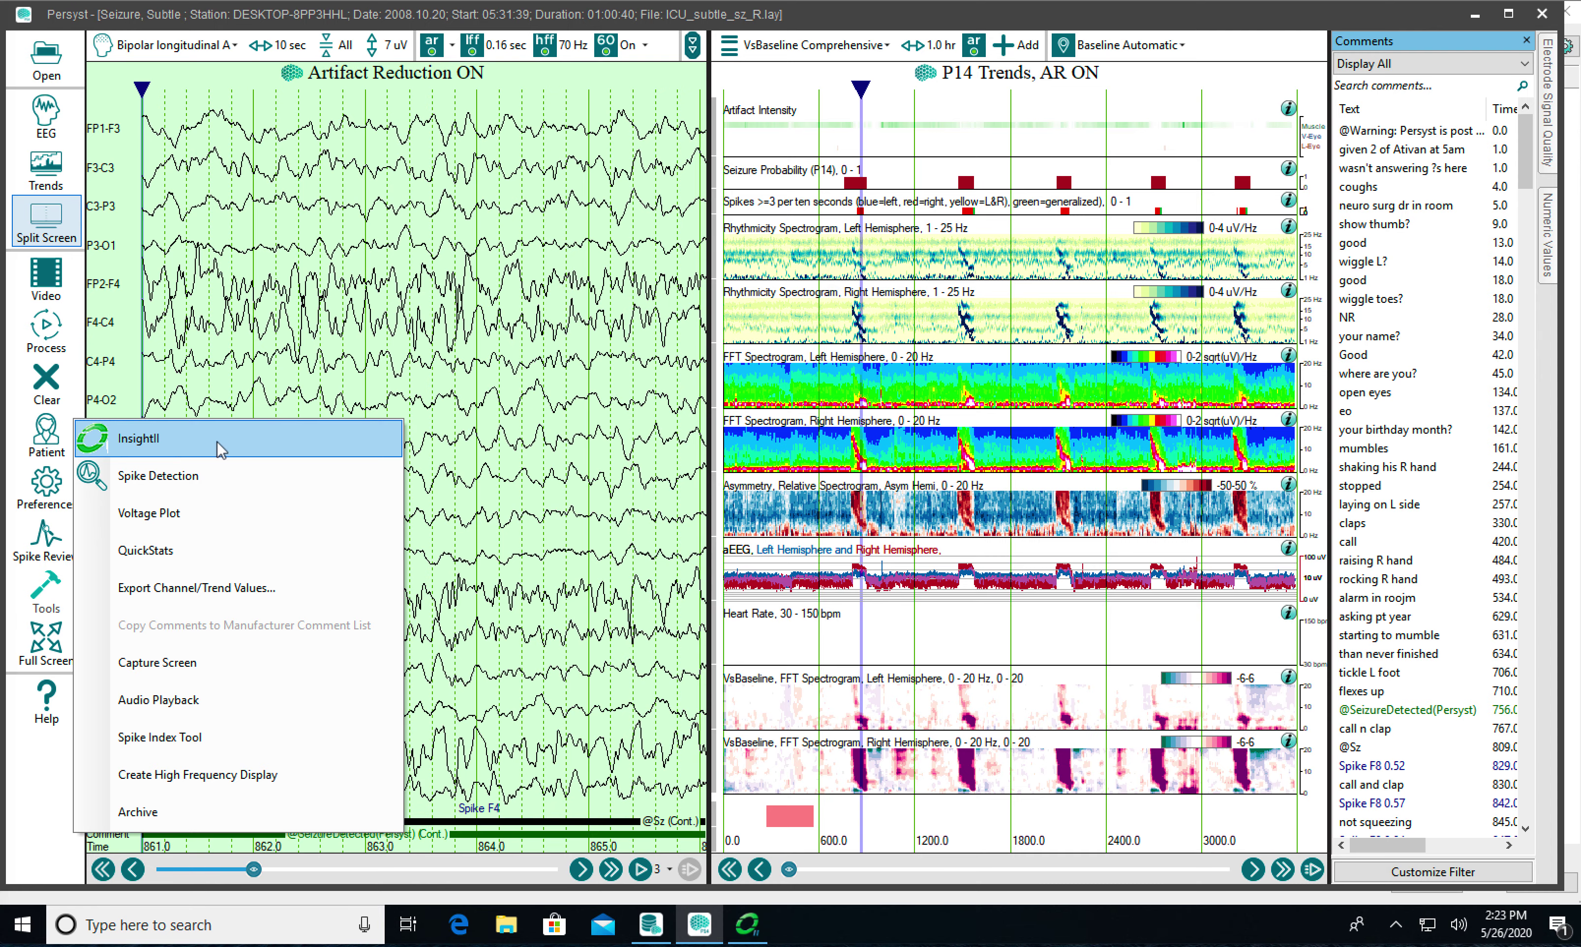
left_click(748, 925)
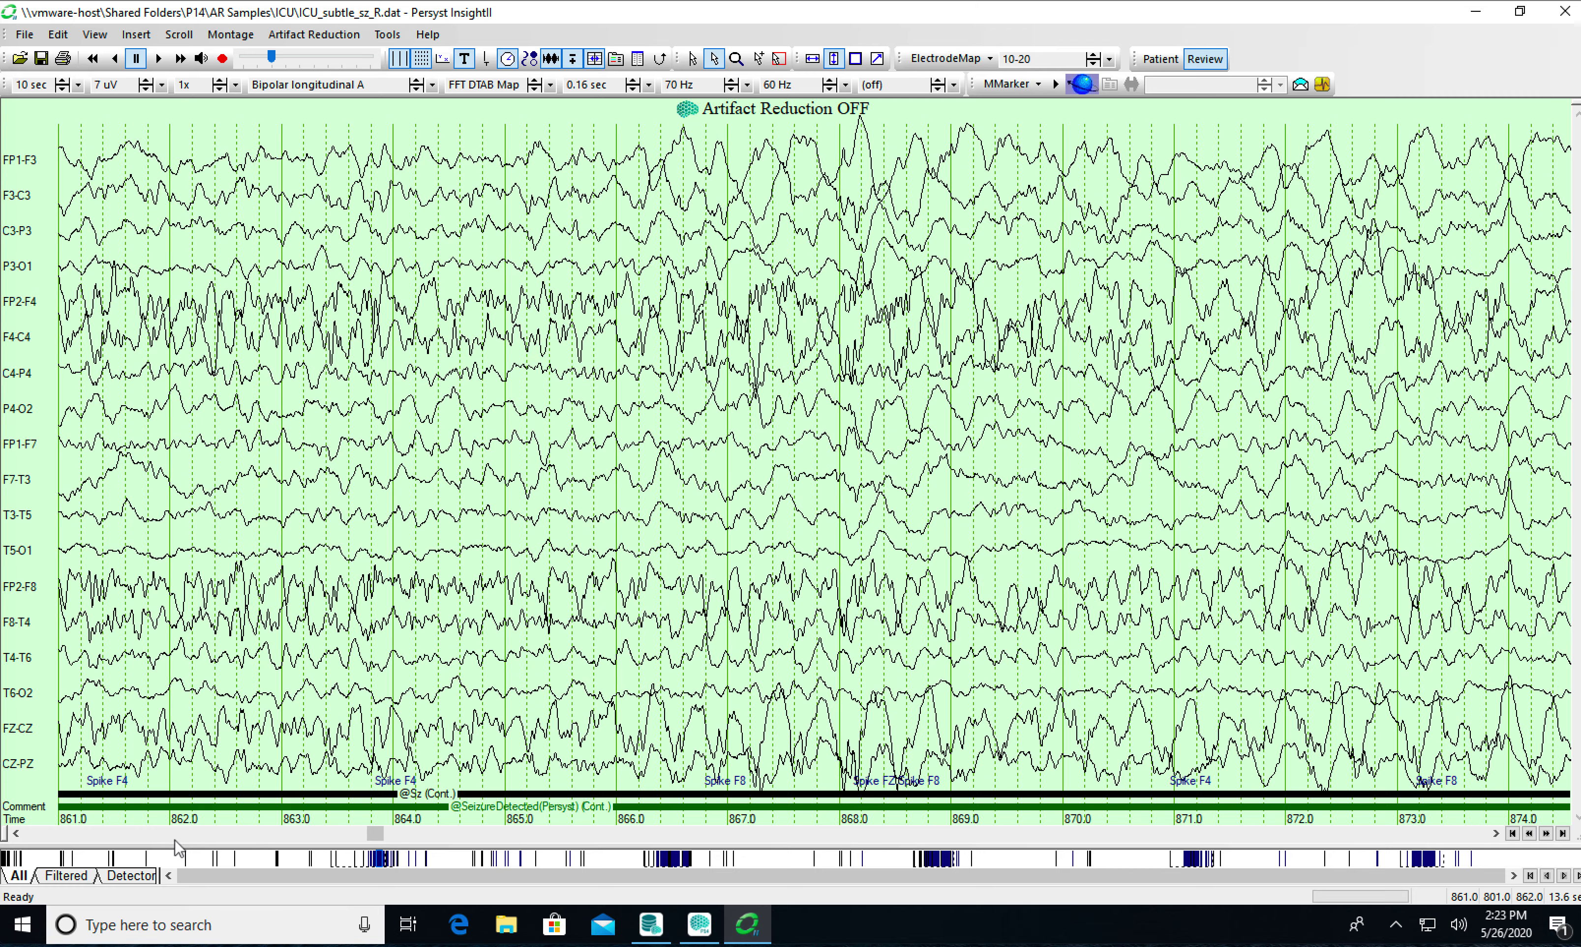
left_click(363, 859)
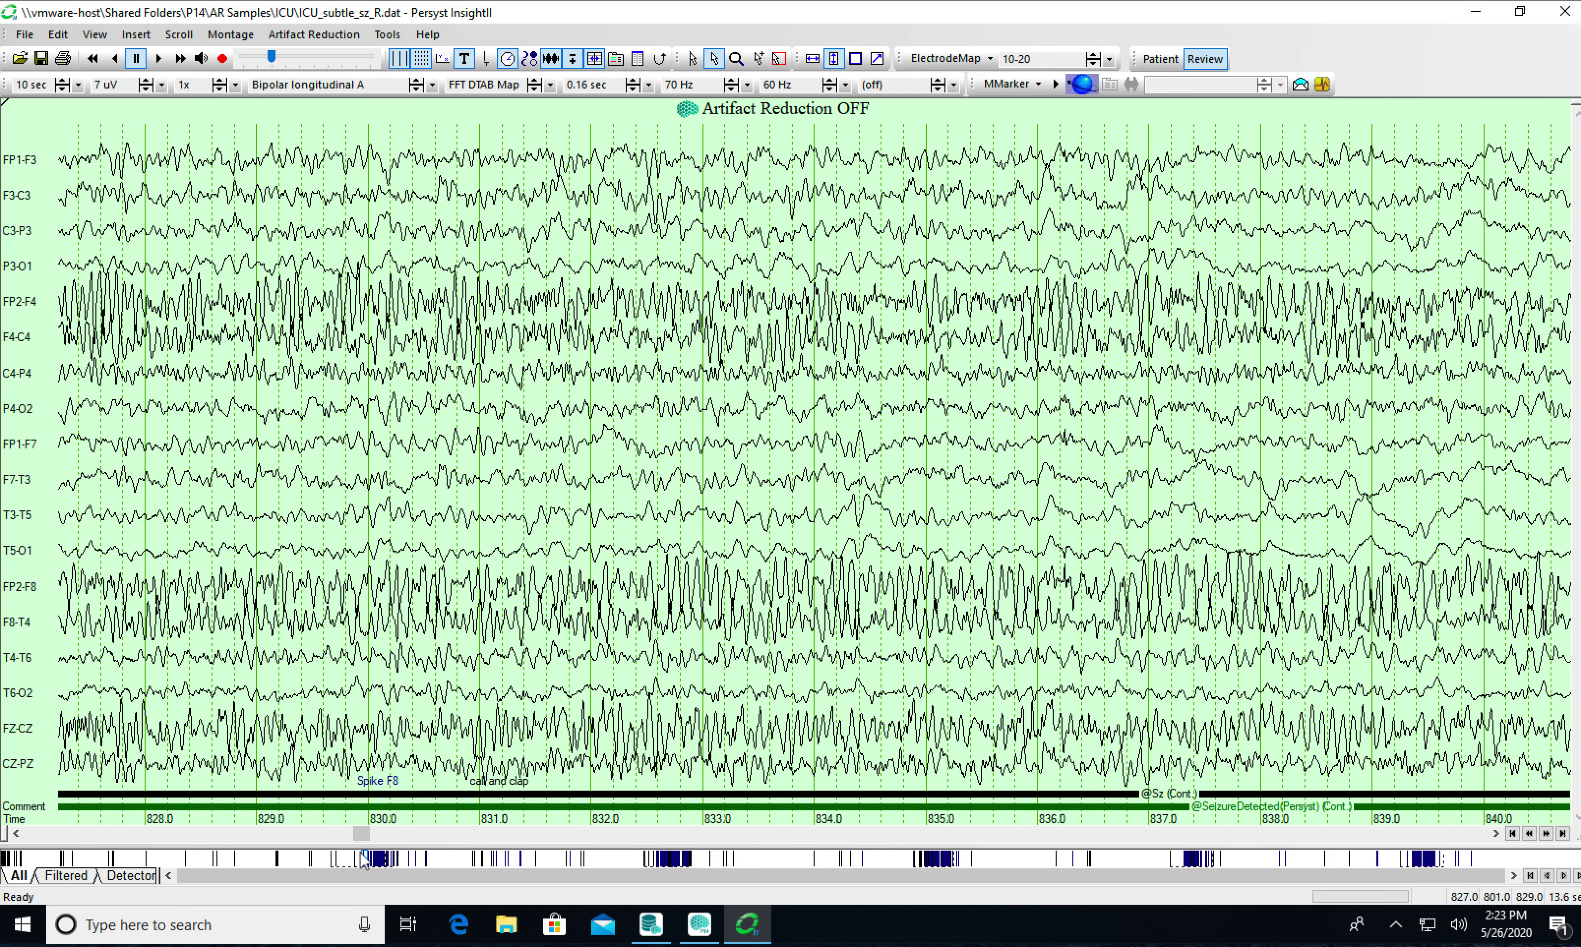
left_click(351, 859)
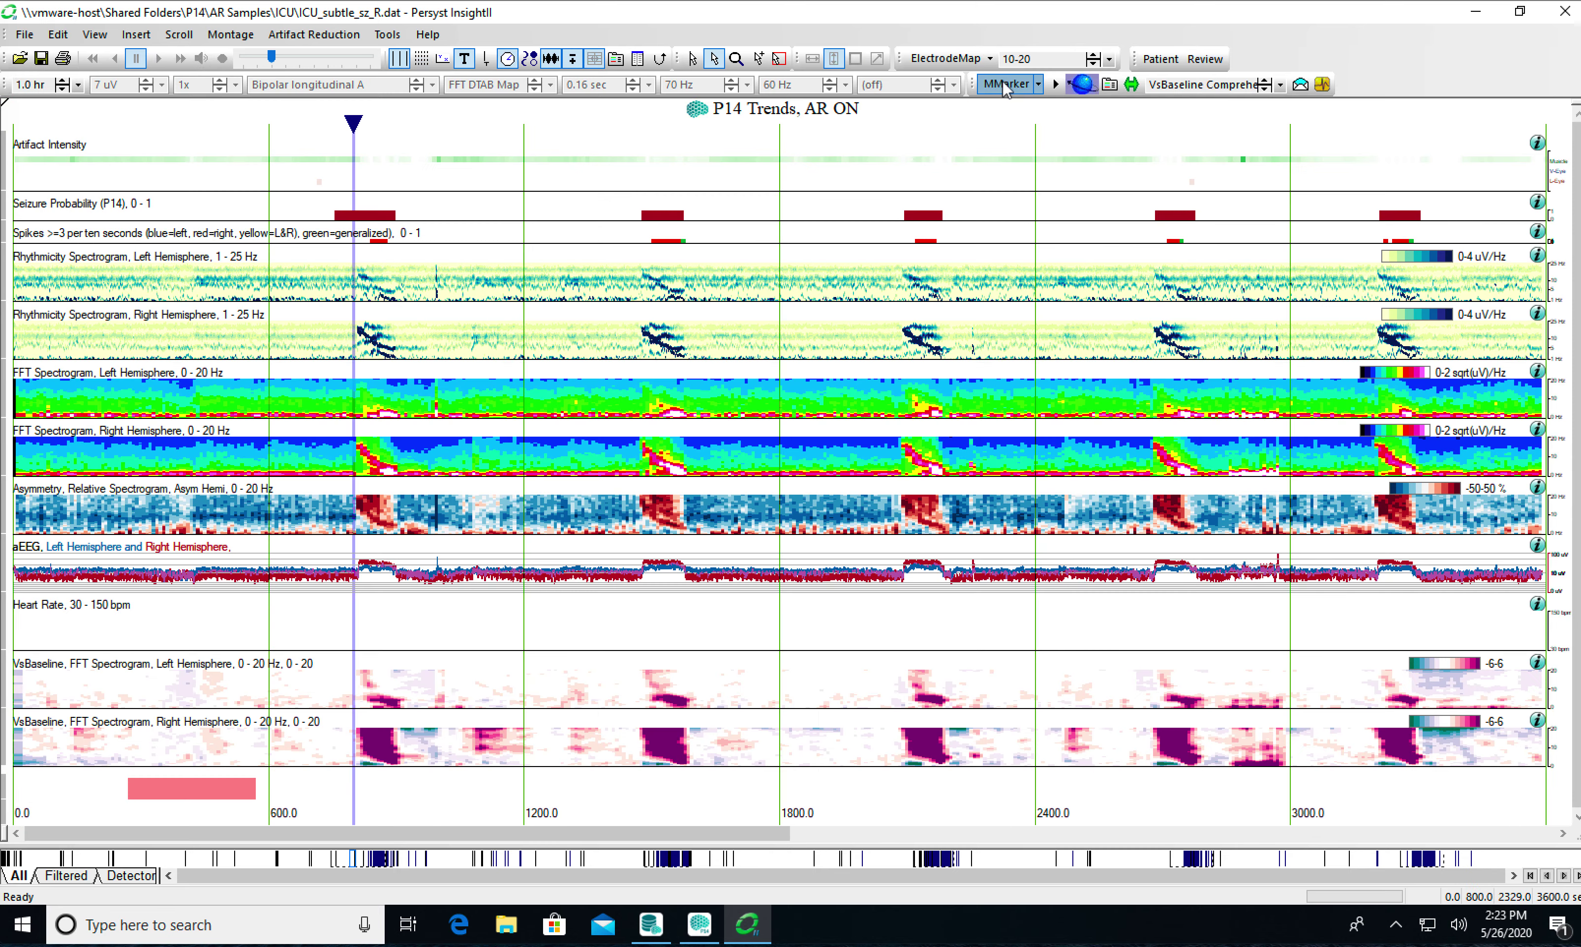
- View the MMarker trends alone and beside the EEG, and return to the full-width EEG in the Review layout
left_click(1005, 85)
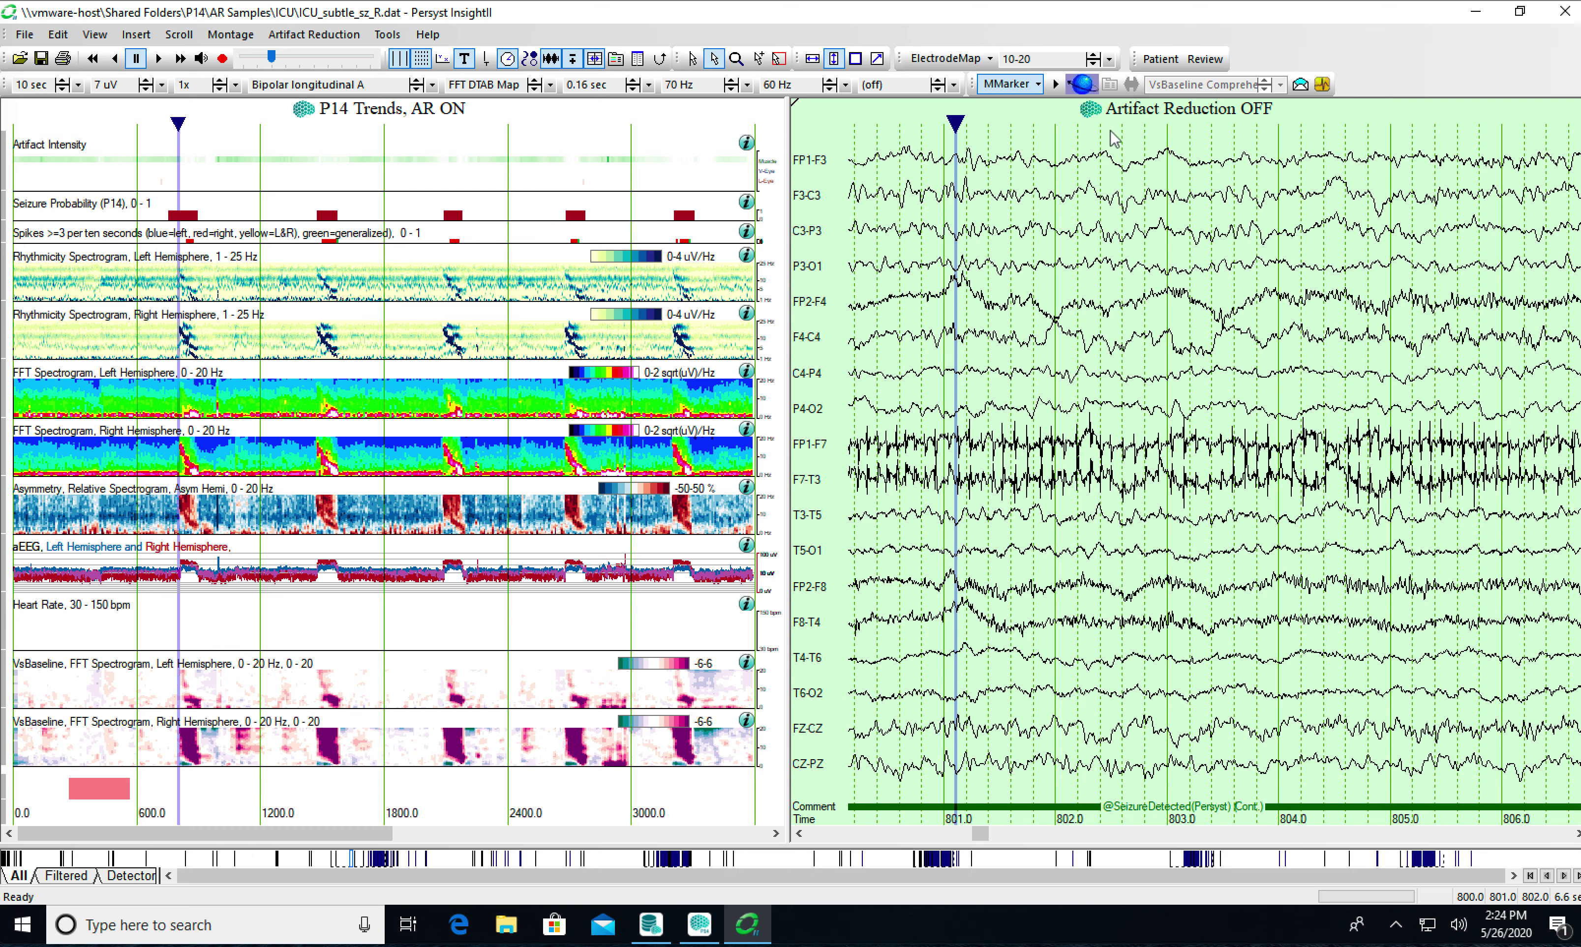
left_click(1157, 59)
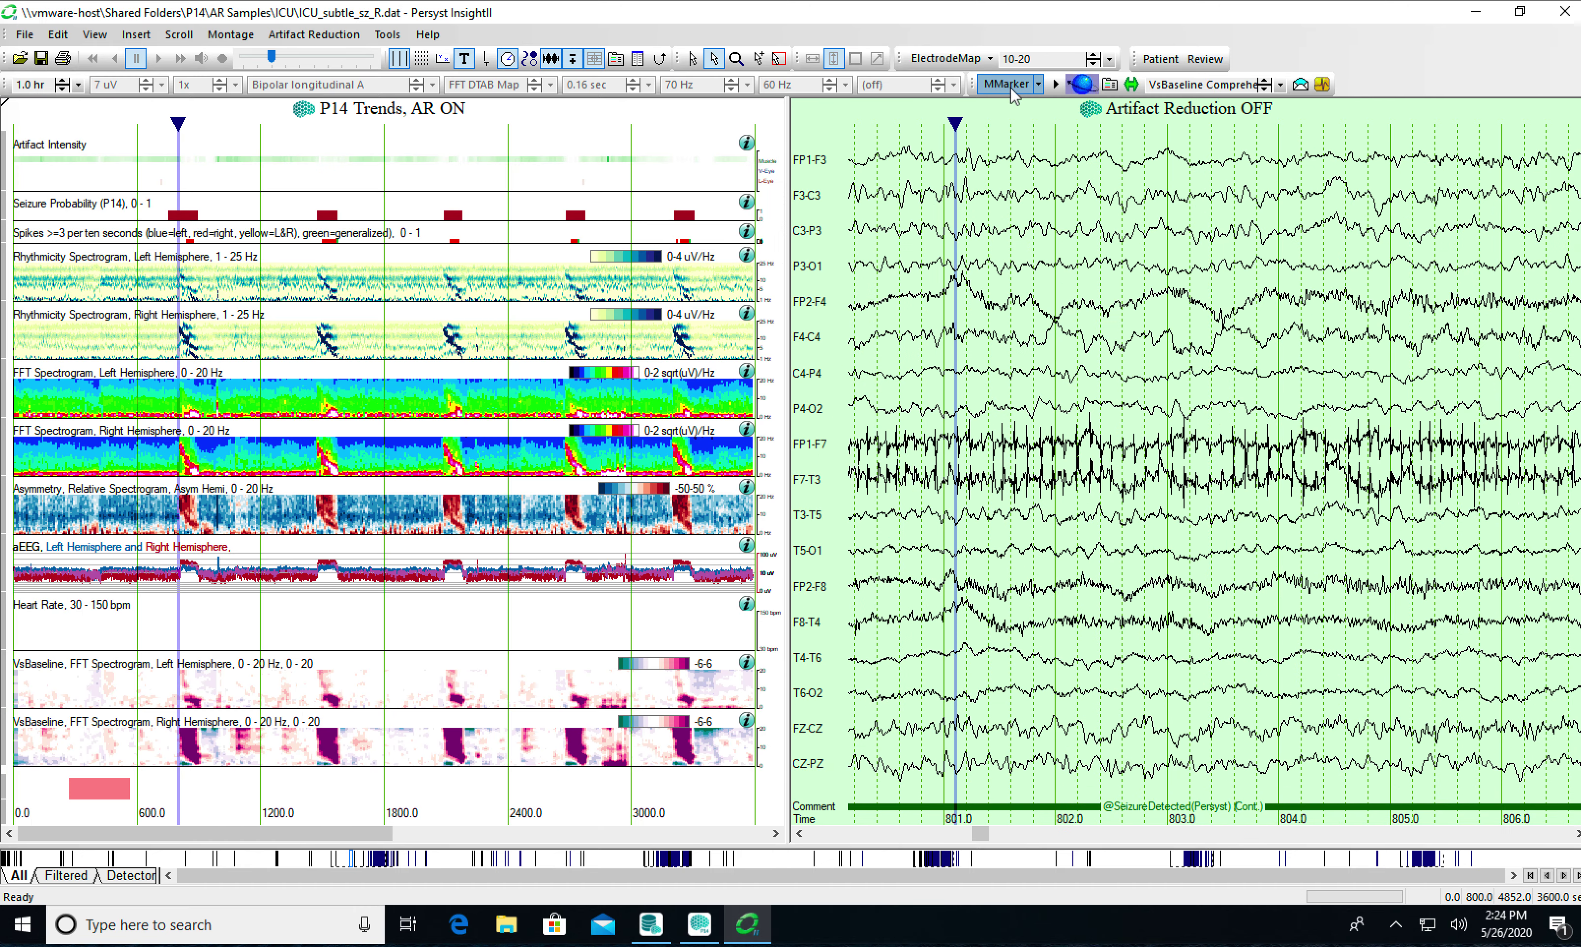
left_click(1201, 59)
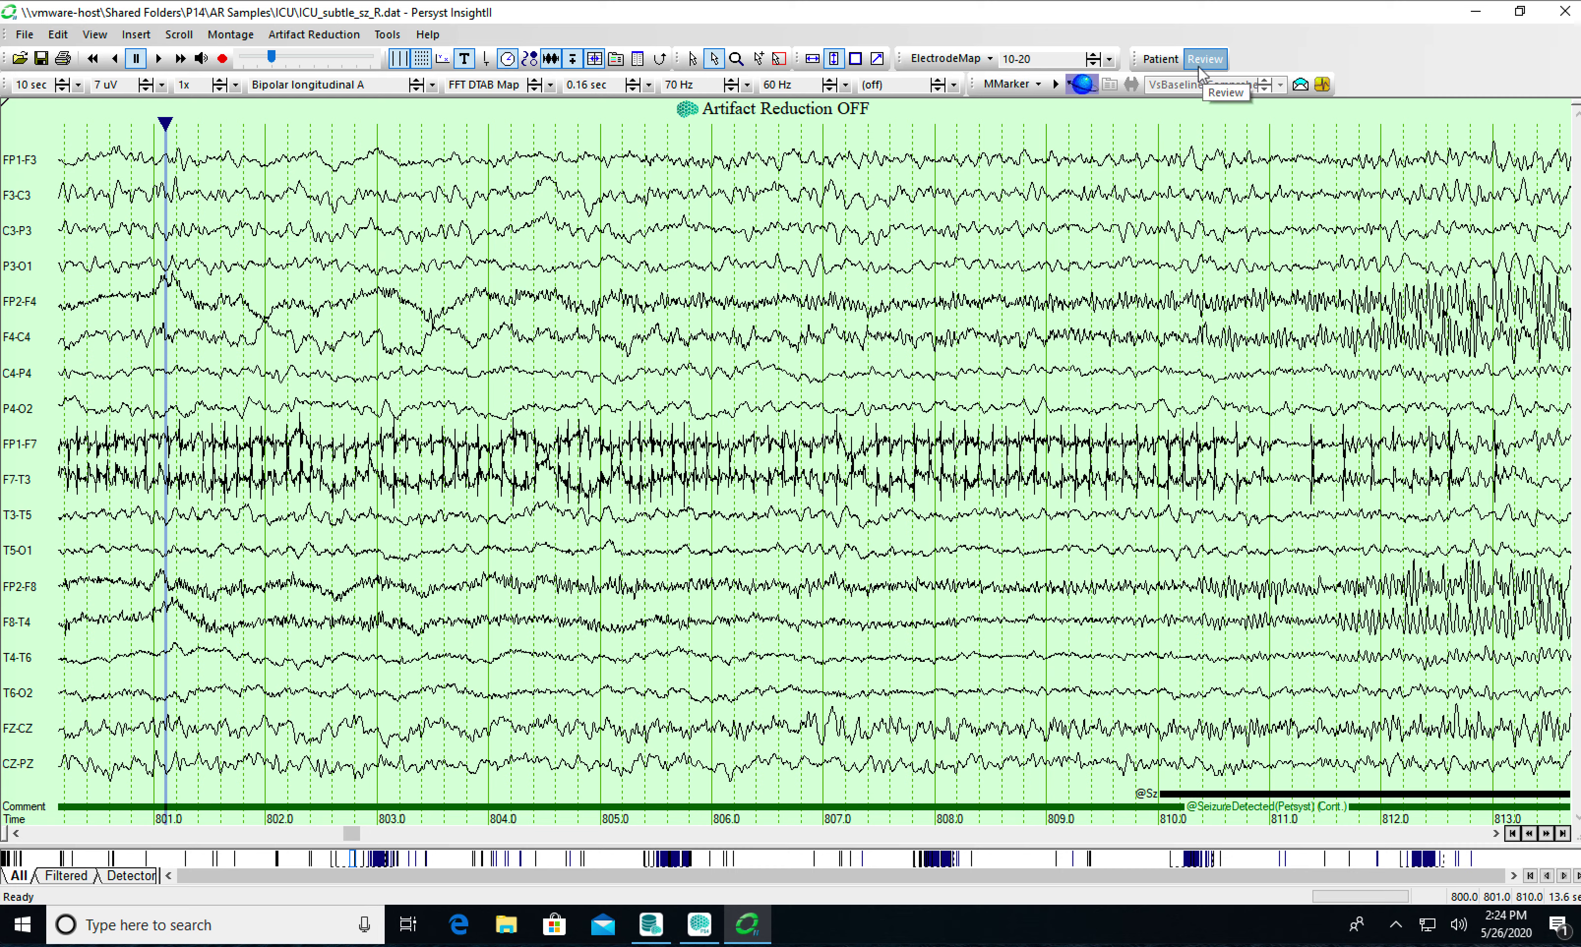
- View the EEG in the Referential (Av12) Longitudinal montage and switch it to the Laplacian montage
left_click(356, 86)
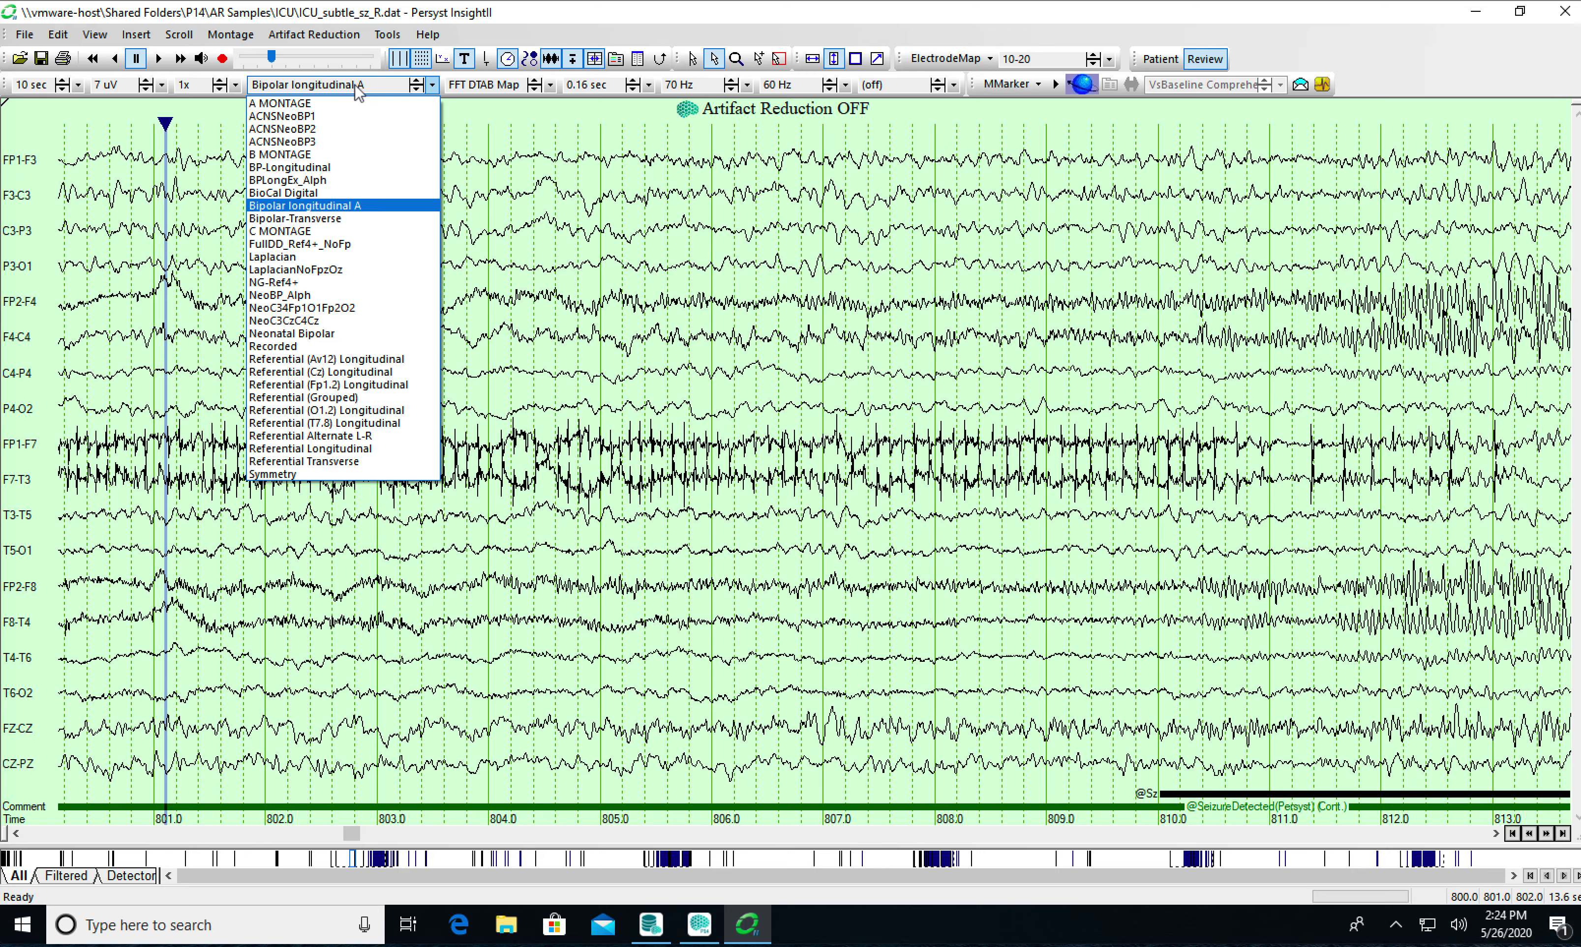
left_click(344, 359)
left_click(388, 86)
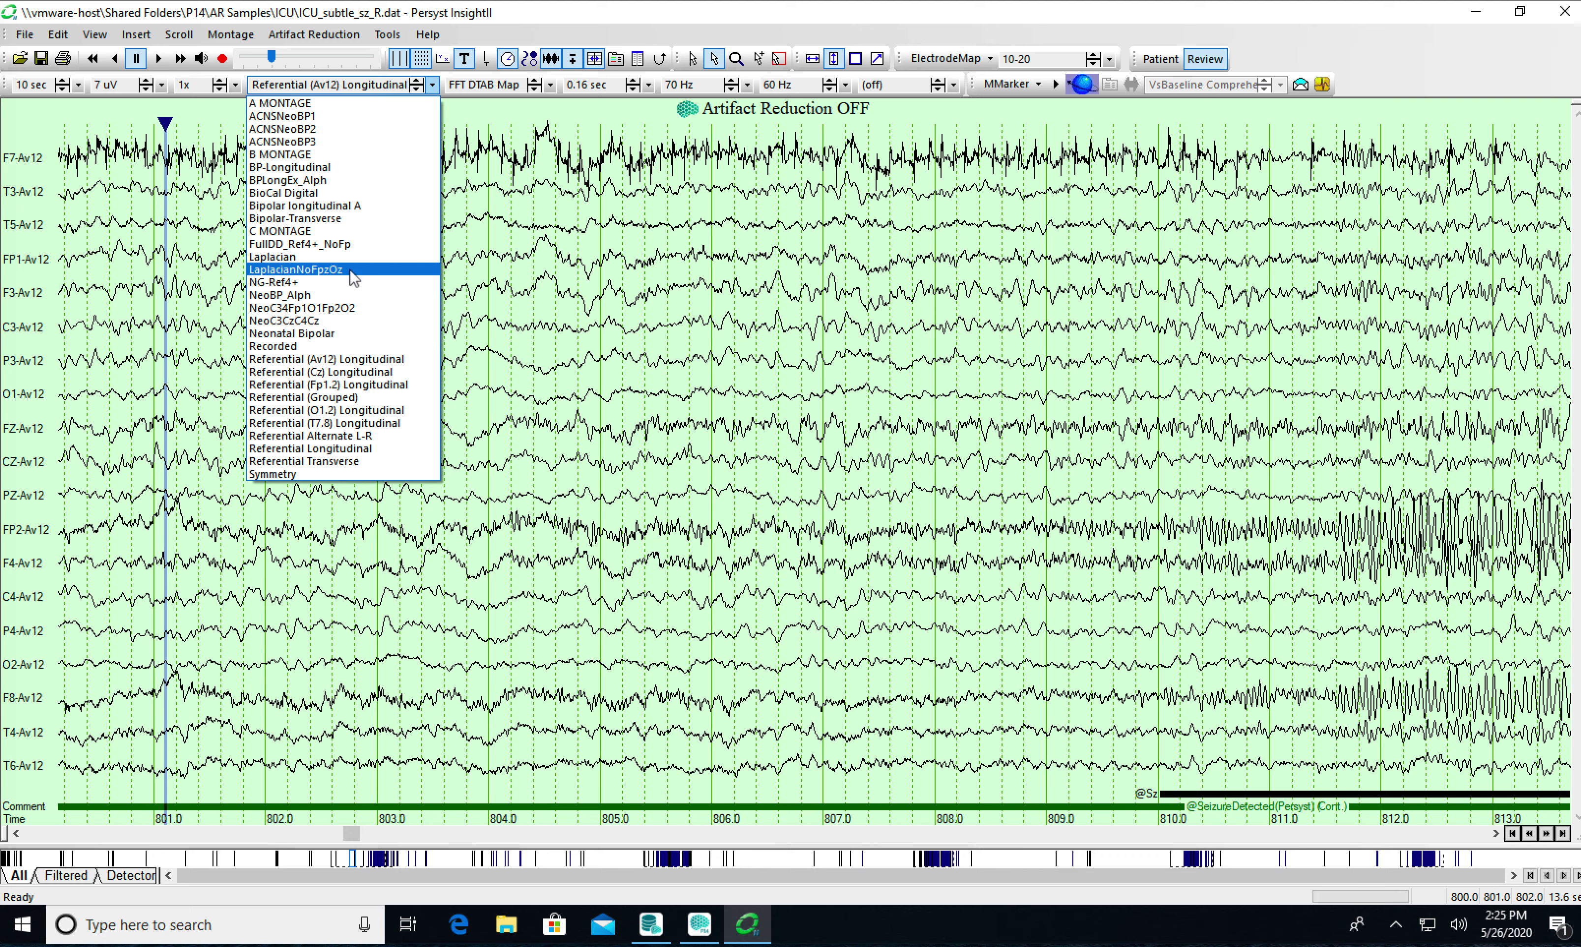
left_click(354, 256)
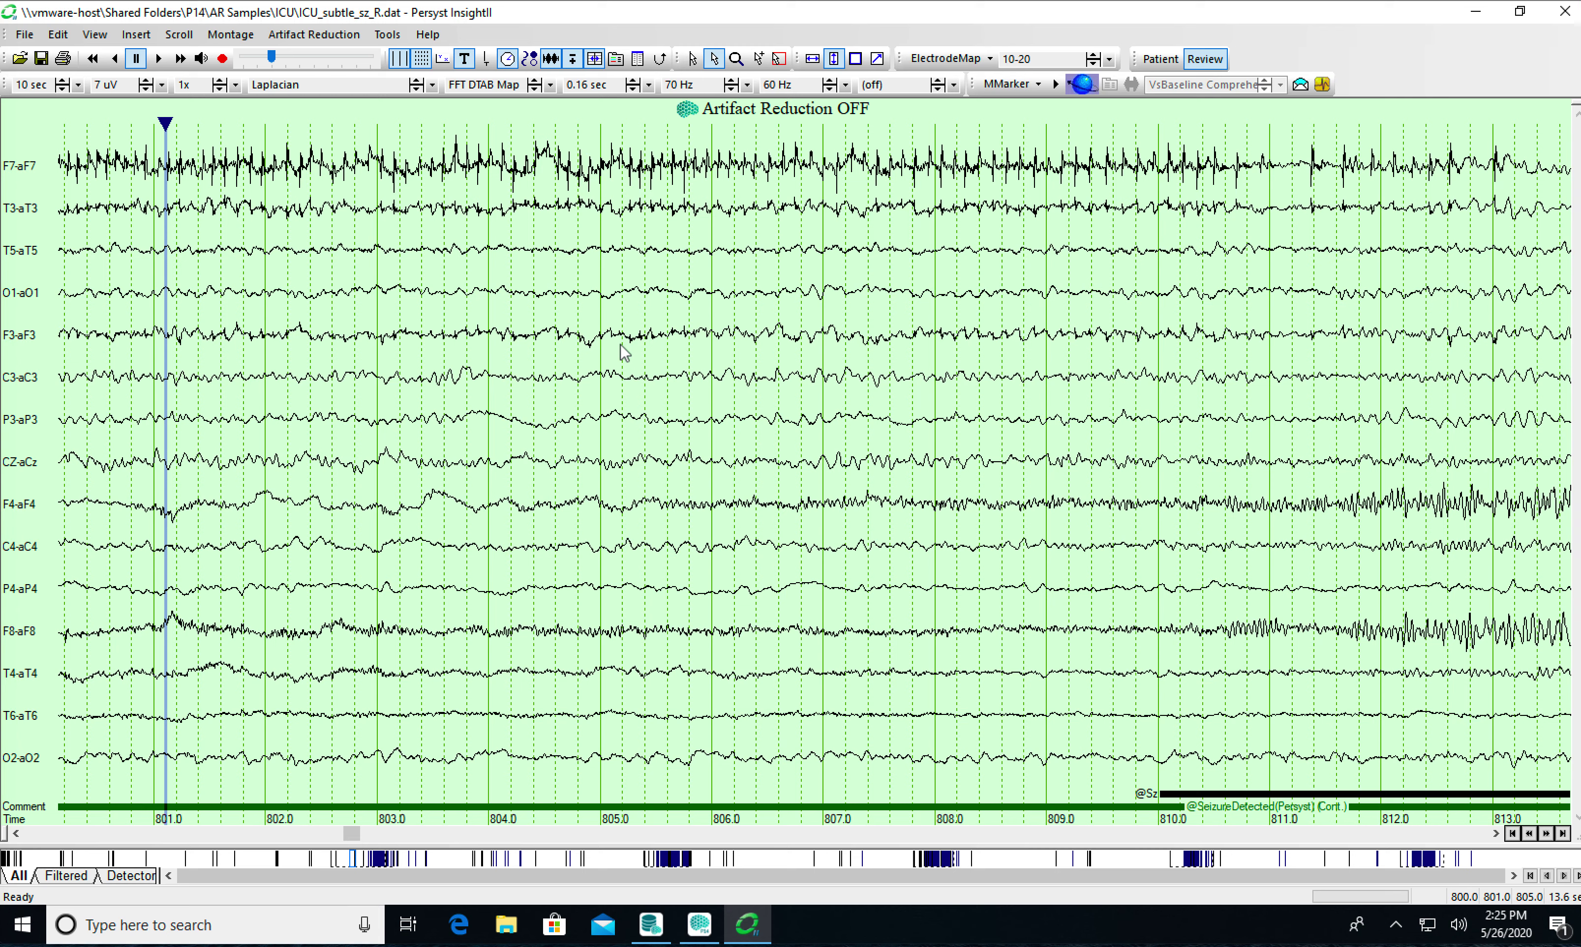
- Set the EEG page's analysis display to NA and apply FFT DTAB Map
left_click(551, 86)
left_click(500, 103)
left_click(549, 85)
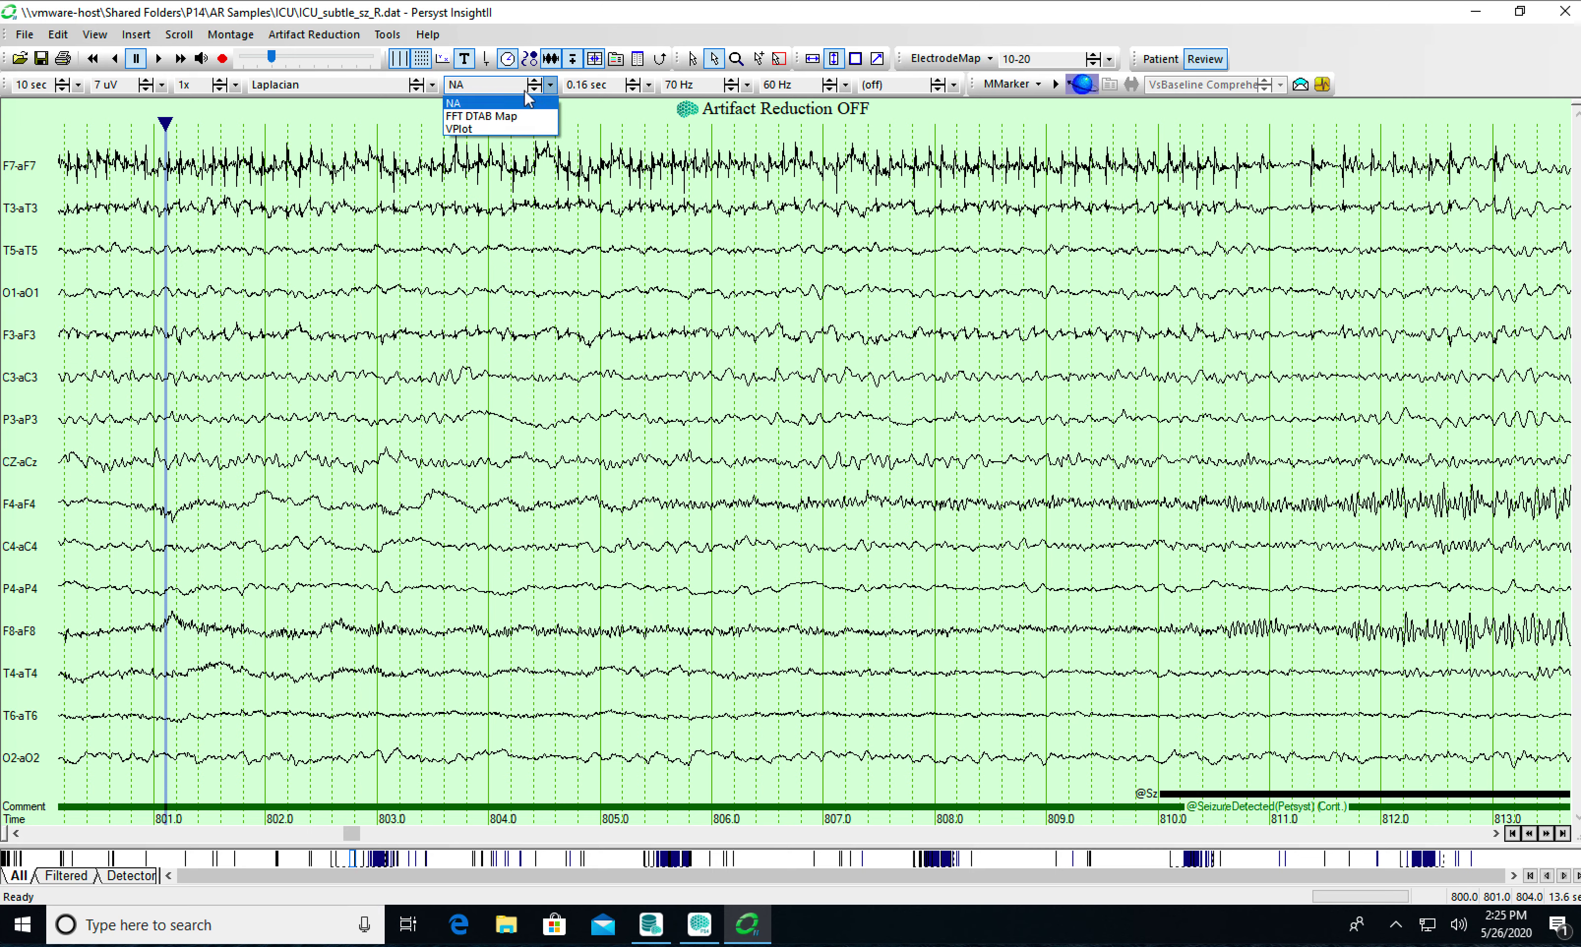
left_click(506, 116)
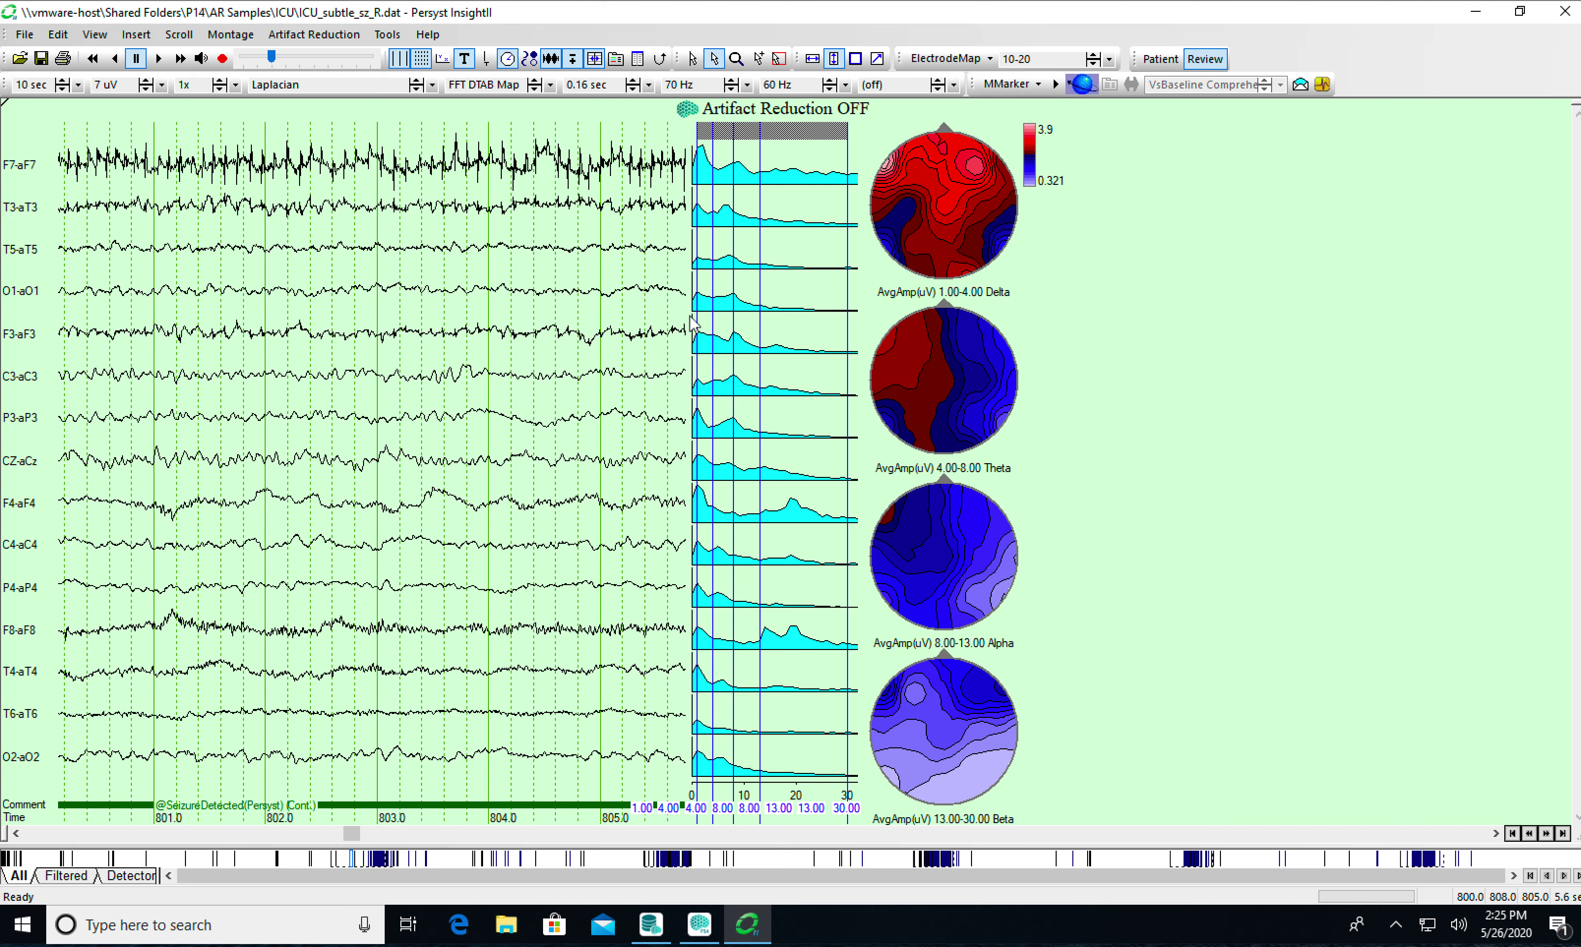
- Shift and resize the FFT spectra and band maps so the EEG beside them spans about 9.4 s
mouse_move(672, 301)
left_mouse_down()
mouse_move(718, 297)
mouse_move(688, 302)
left_mouse_up()
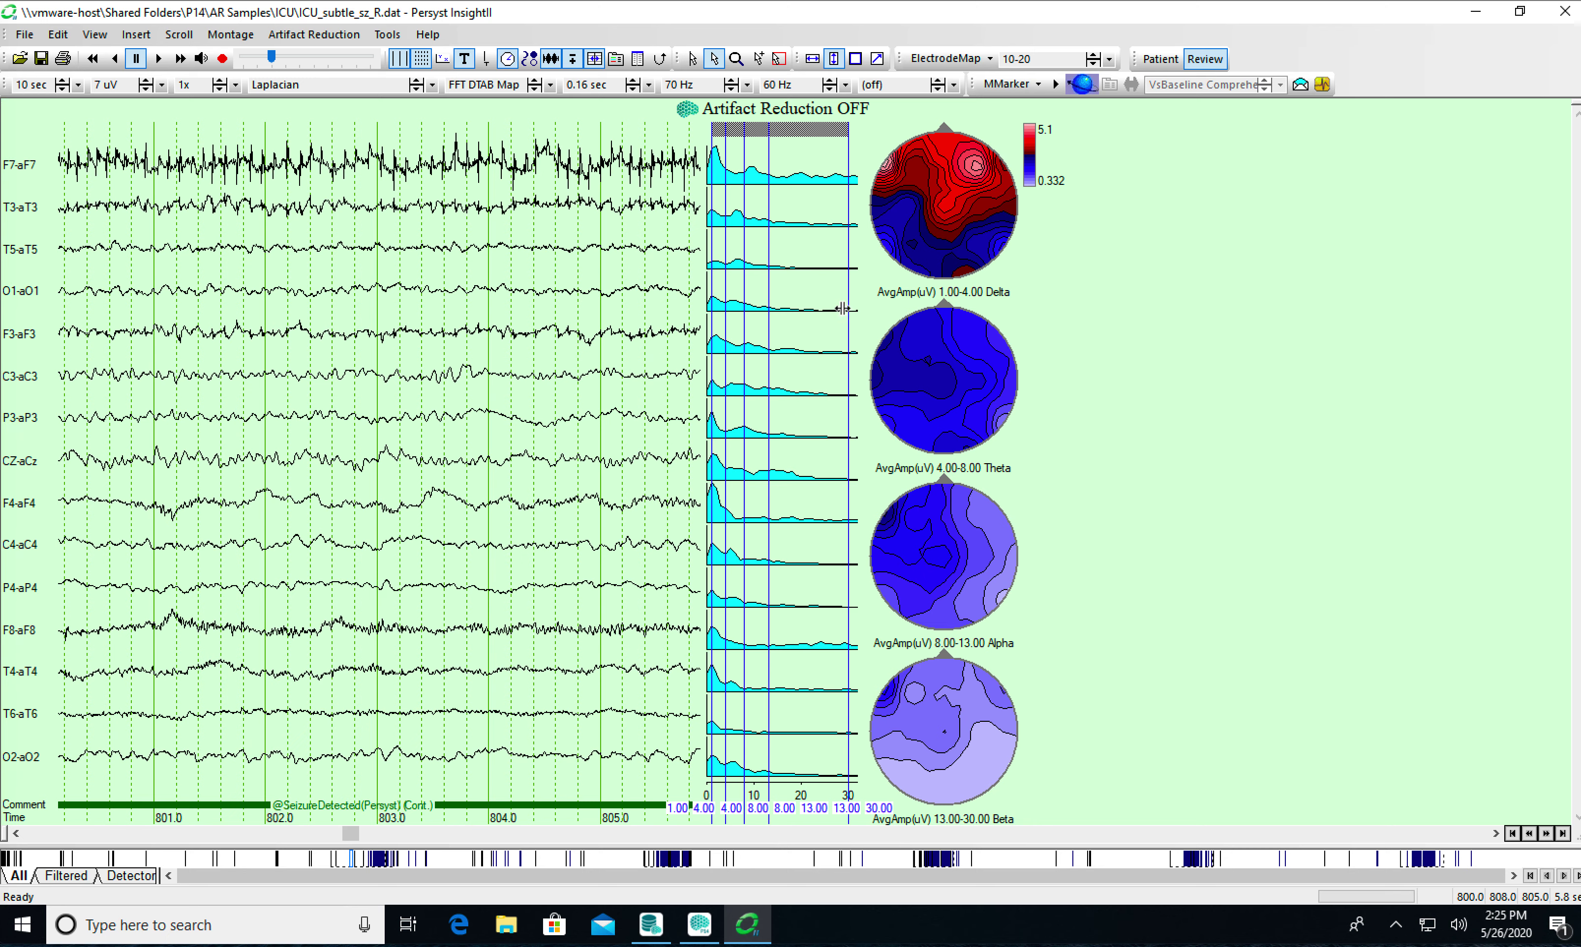
left_click_drag(845, 306, 1280, 328)
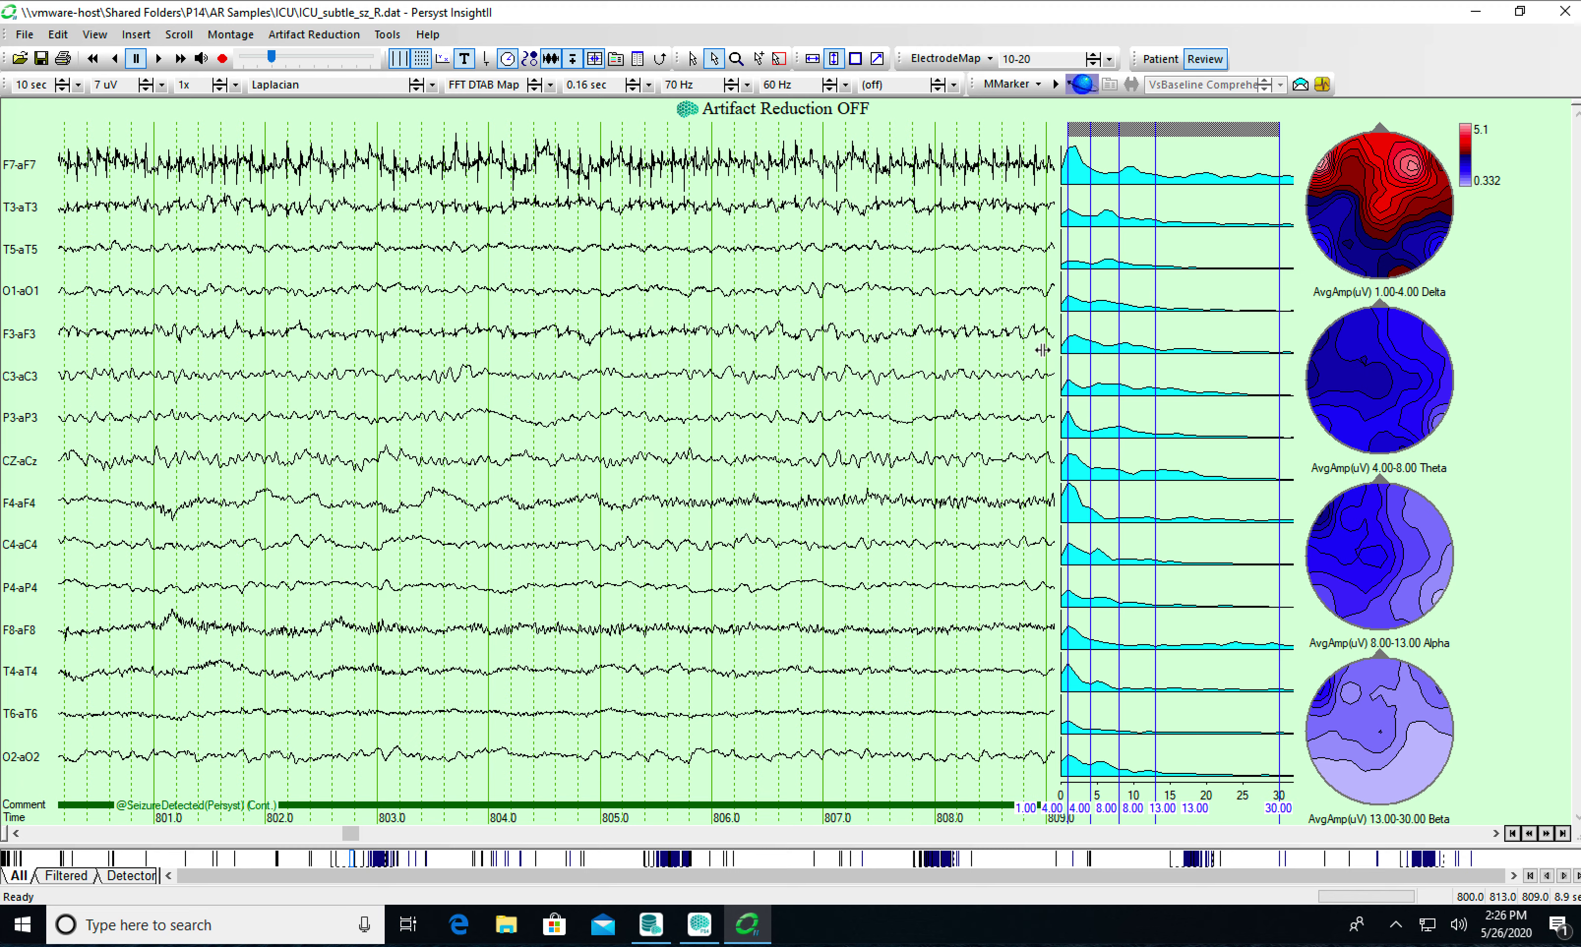
left_click_drag(1043, 349, 1095, 367)
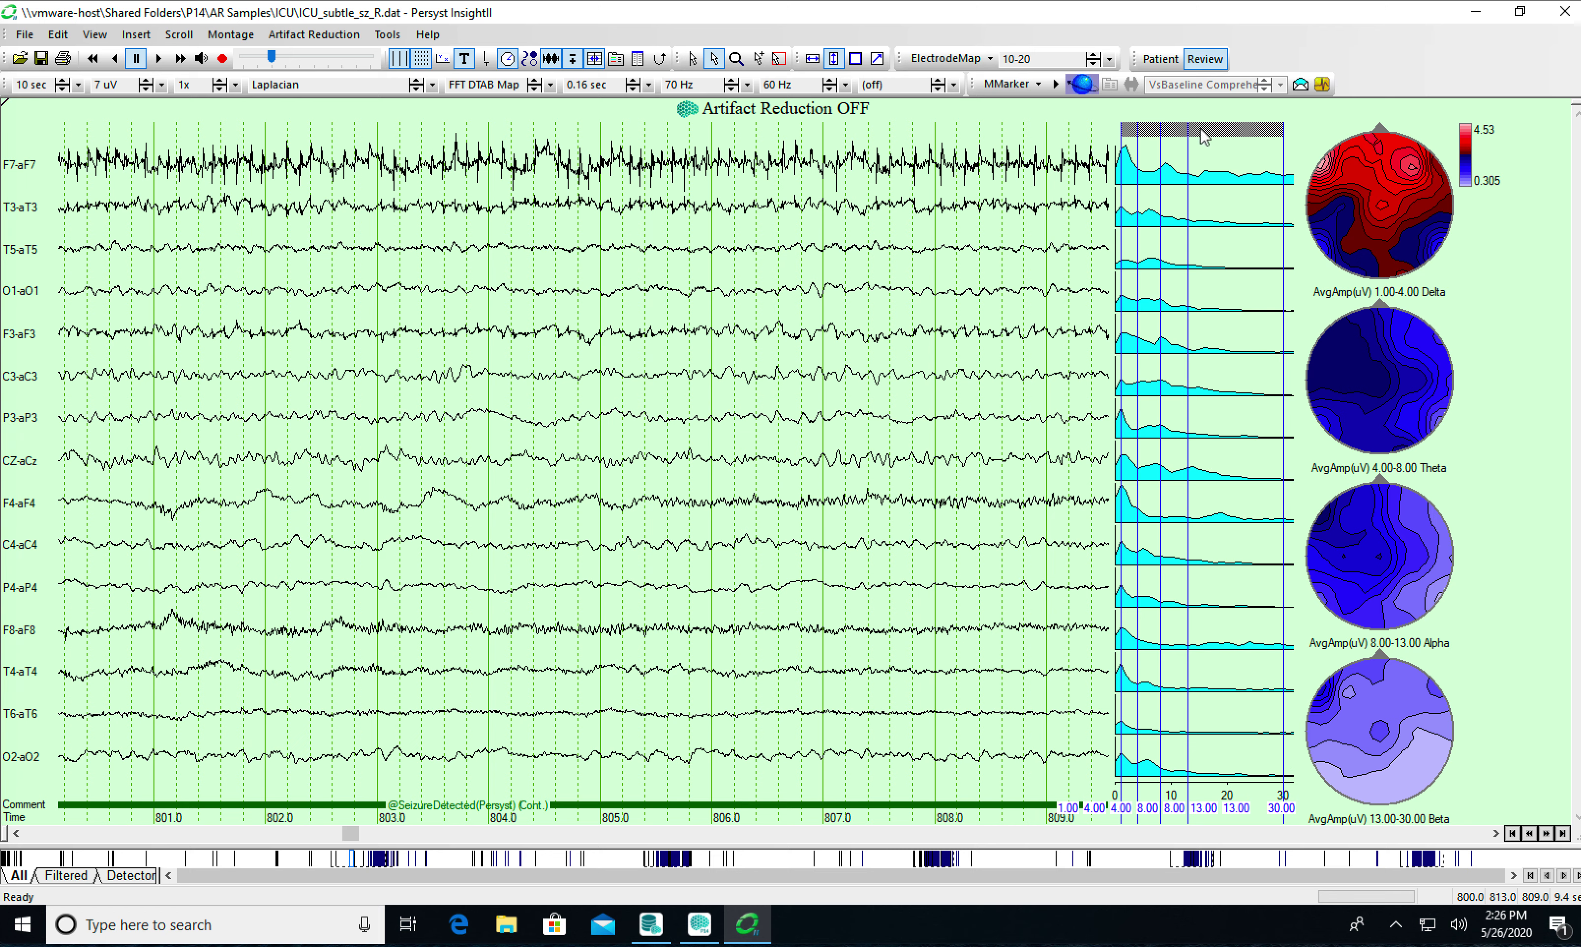
- Load the frequency bins from C:\ProgramData\Persyst\FDABins.xml in the FFT spectrum's properties
right_click(1187, 169)
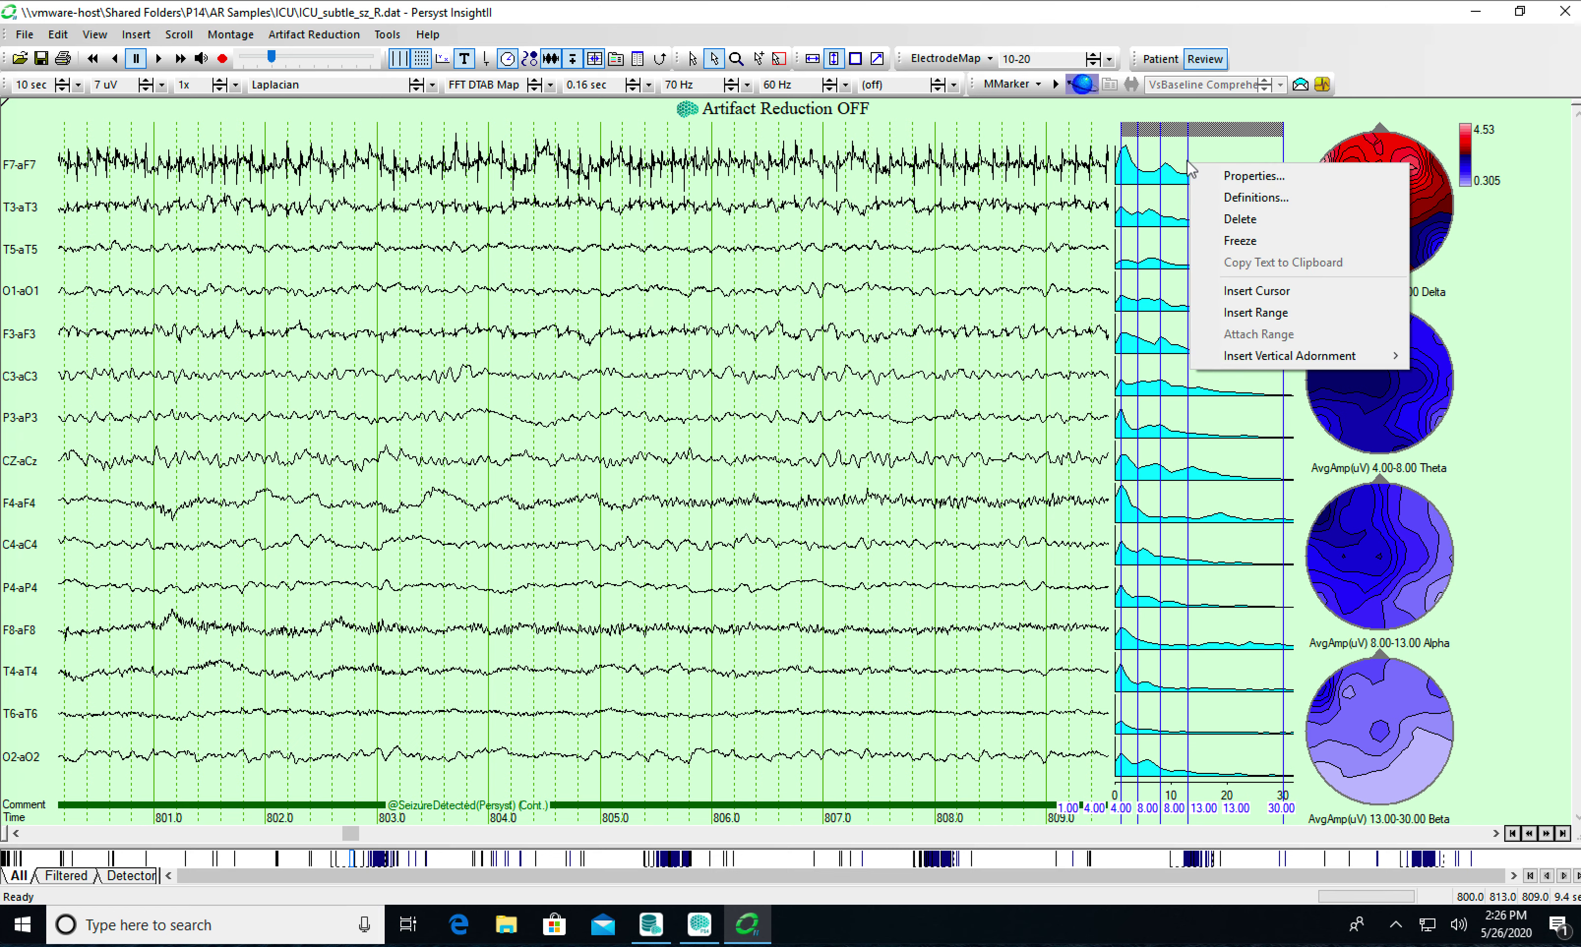
left_click(1222, 176)
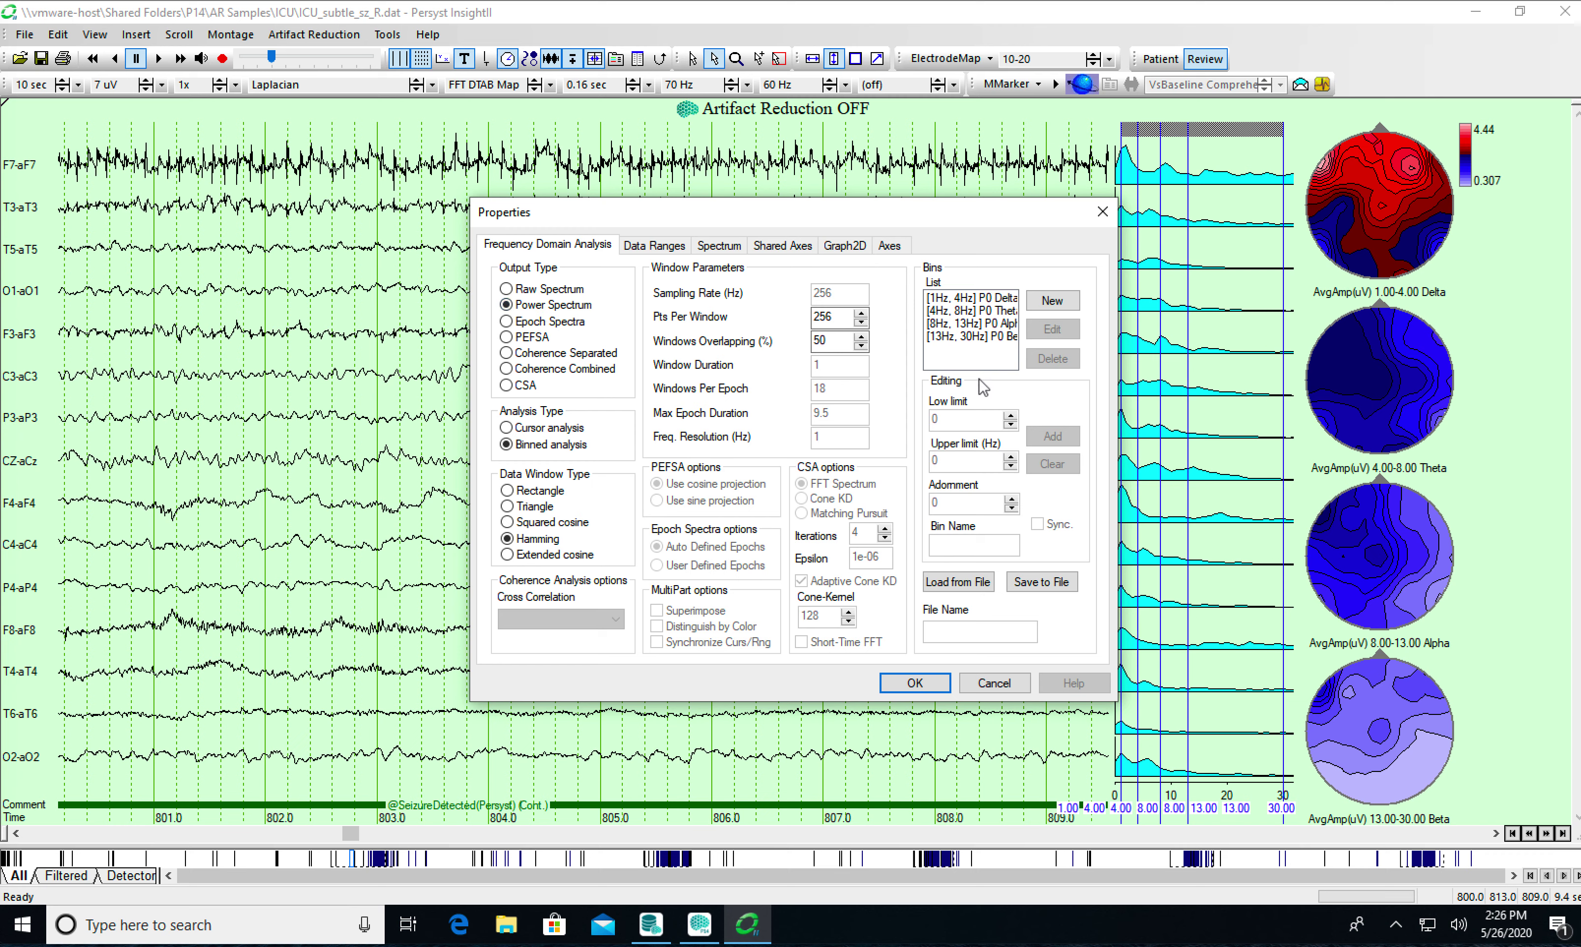
left_click(941, 584)
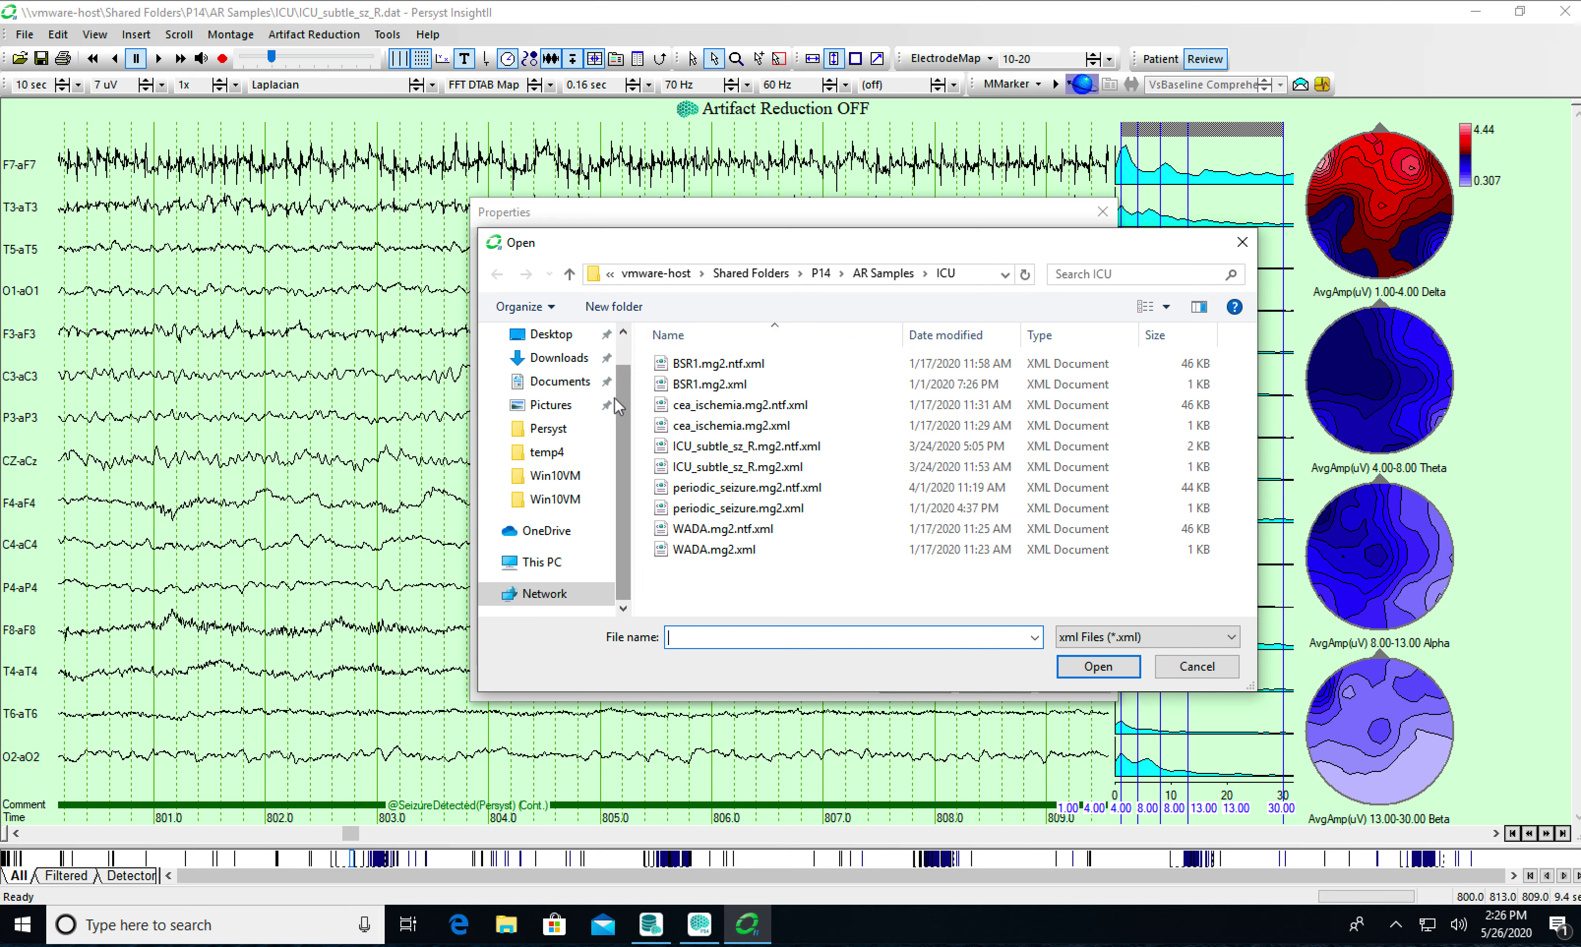
left_click(539, 562)
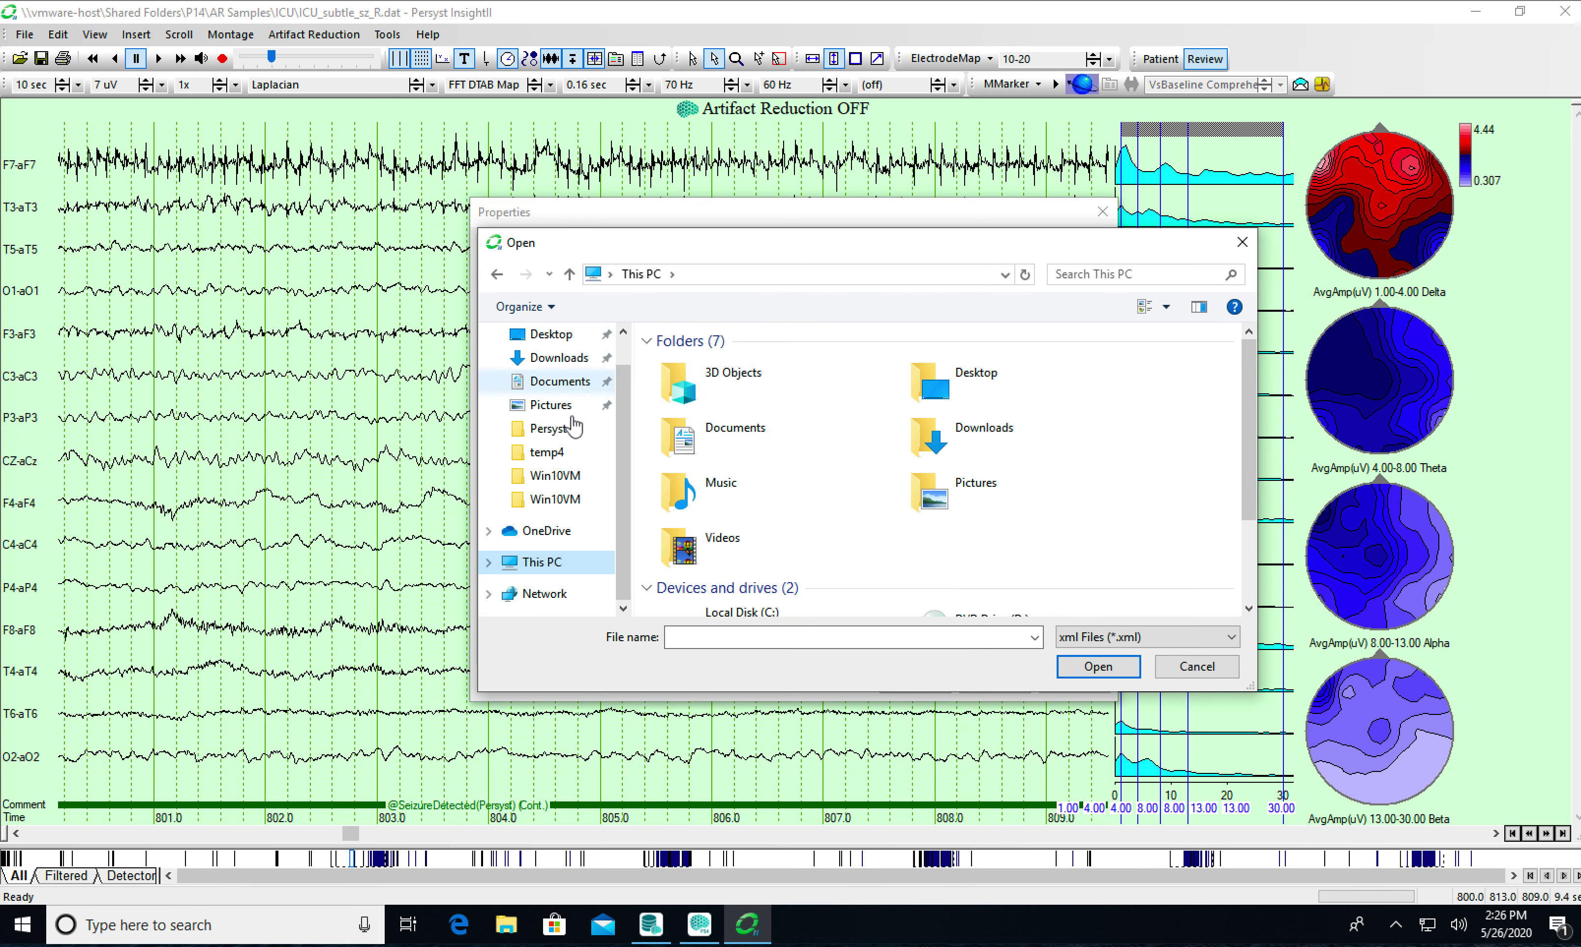
scroll(936, 476, "down", 2)
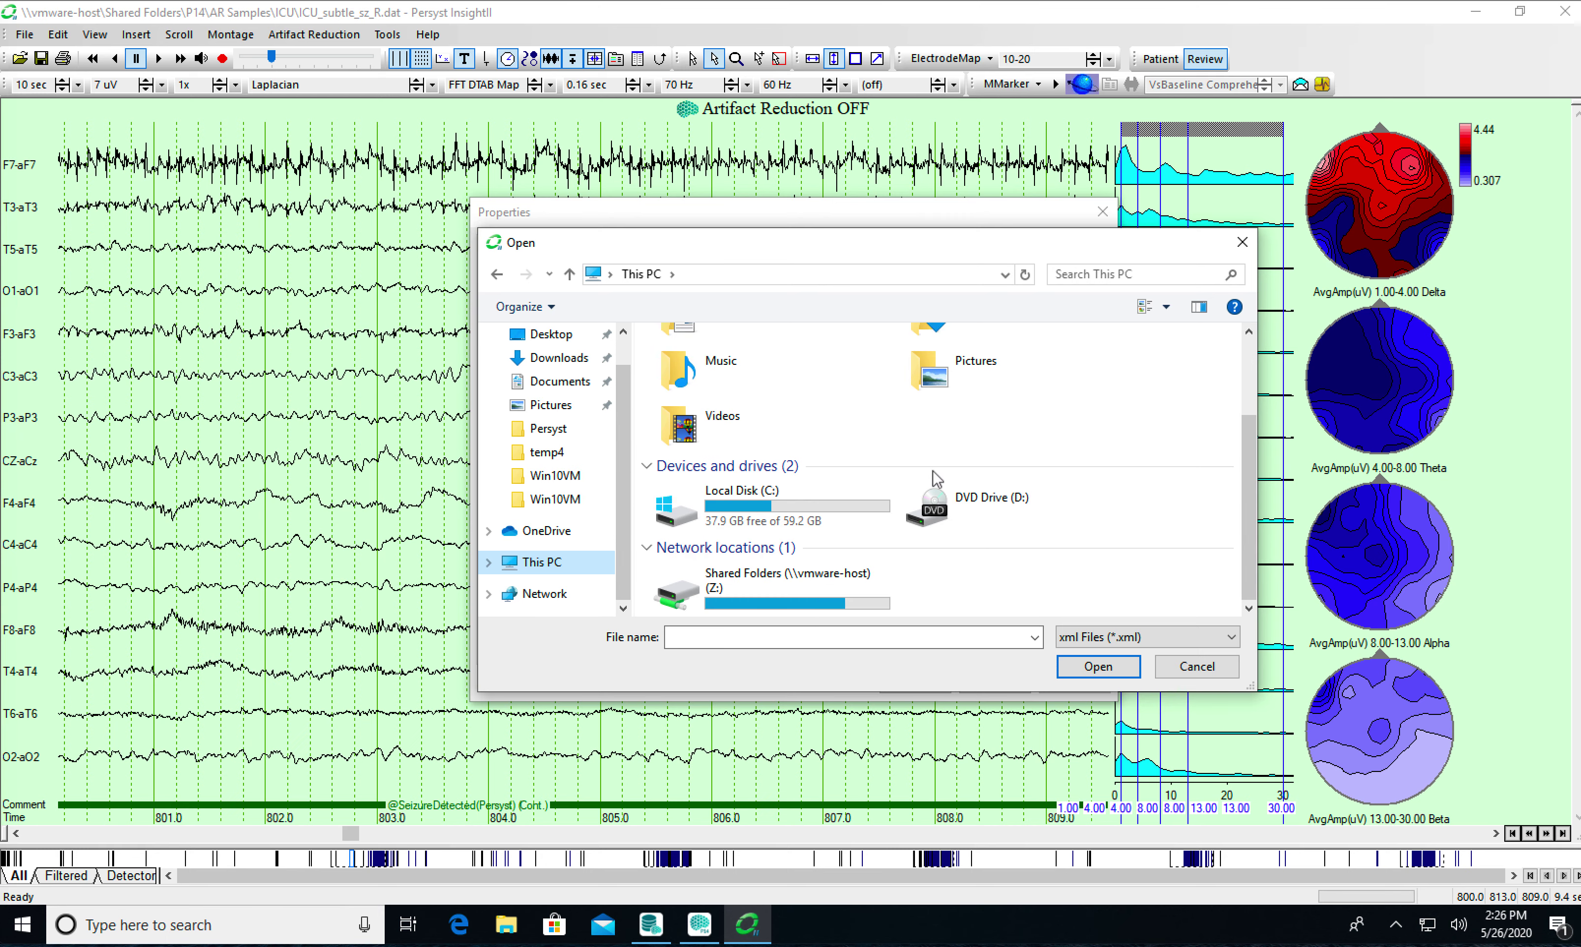
left_click(813, 513)
double_click(814, 513)
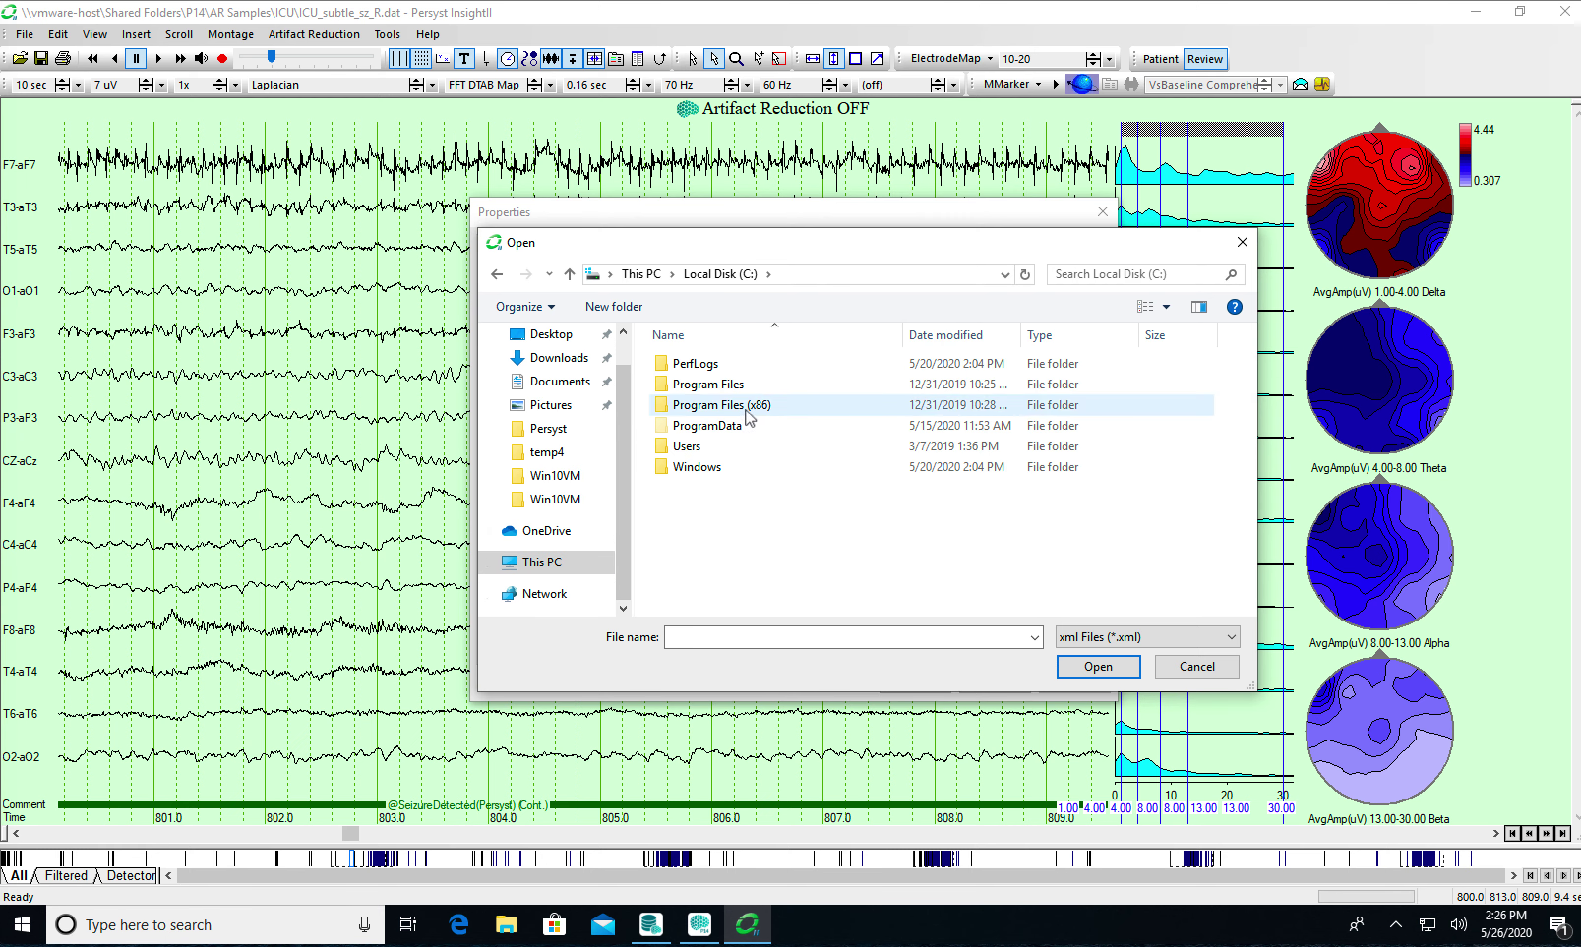
double_click(738, 427)
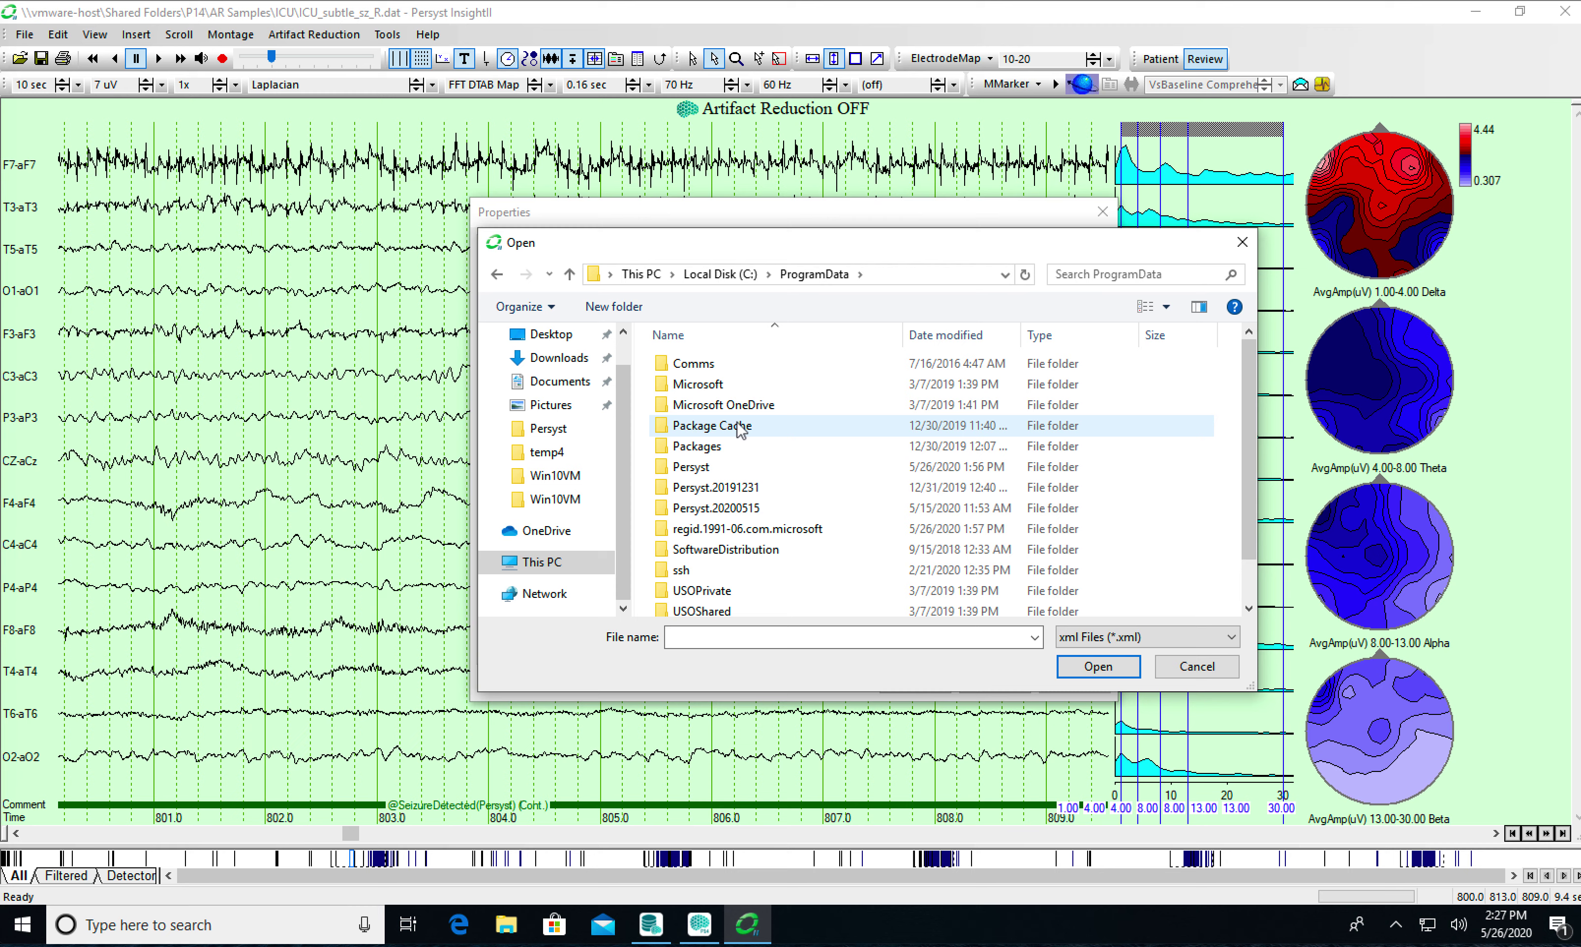
double_click(700, 469)
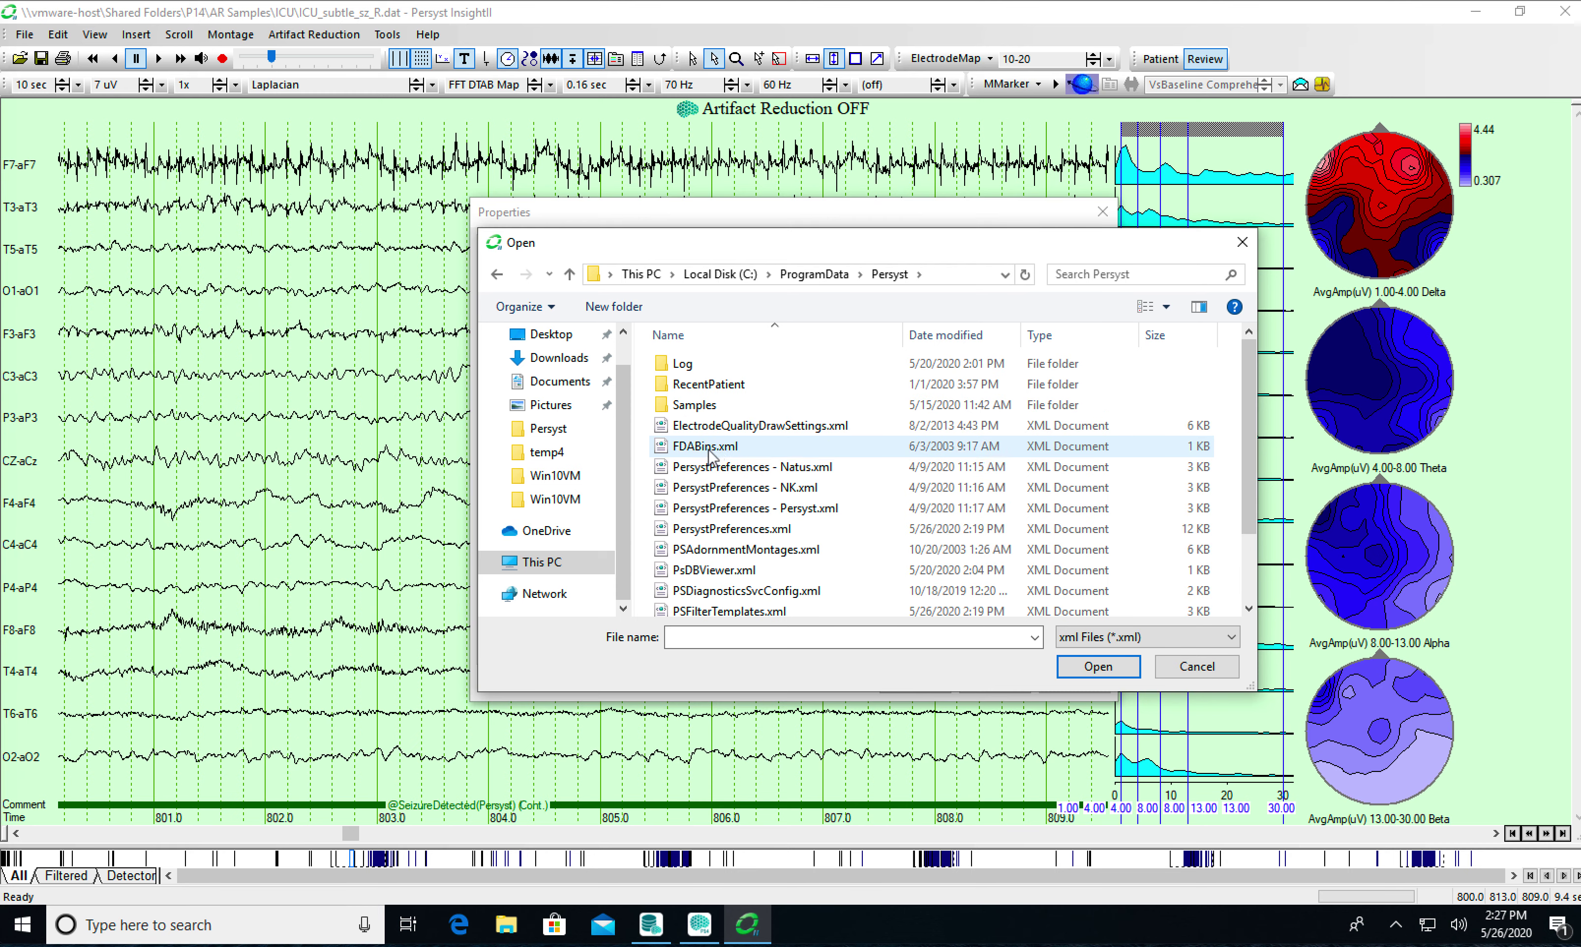
left_click(708, 448)
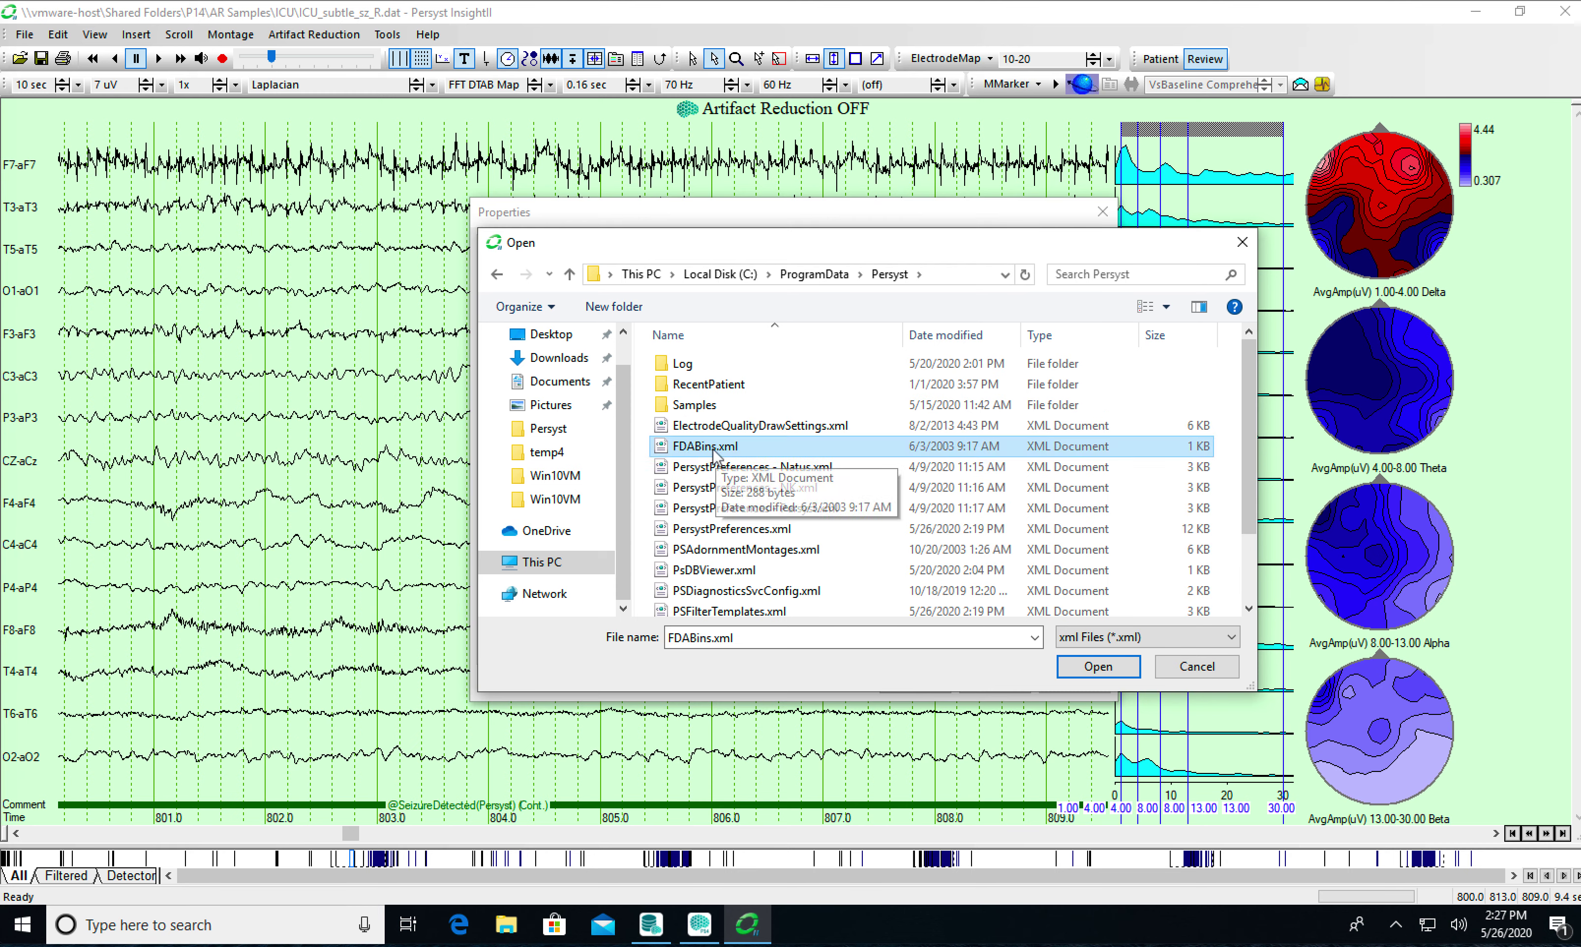
left_click(1085, 671)
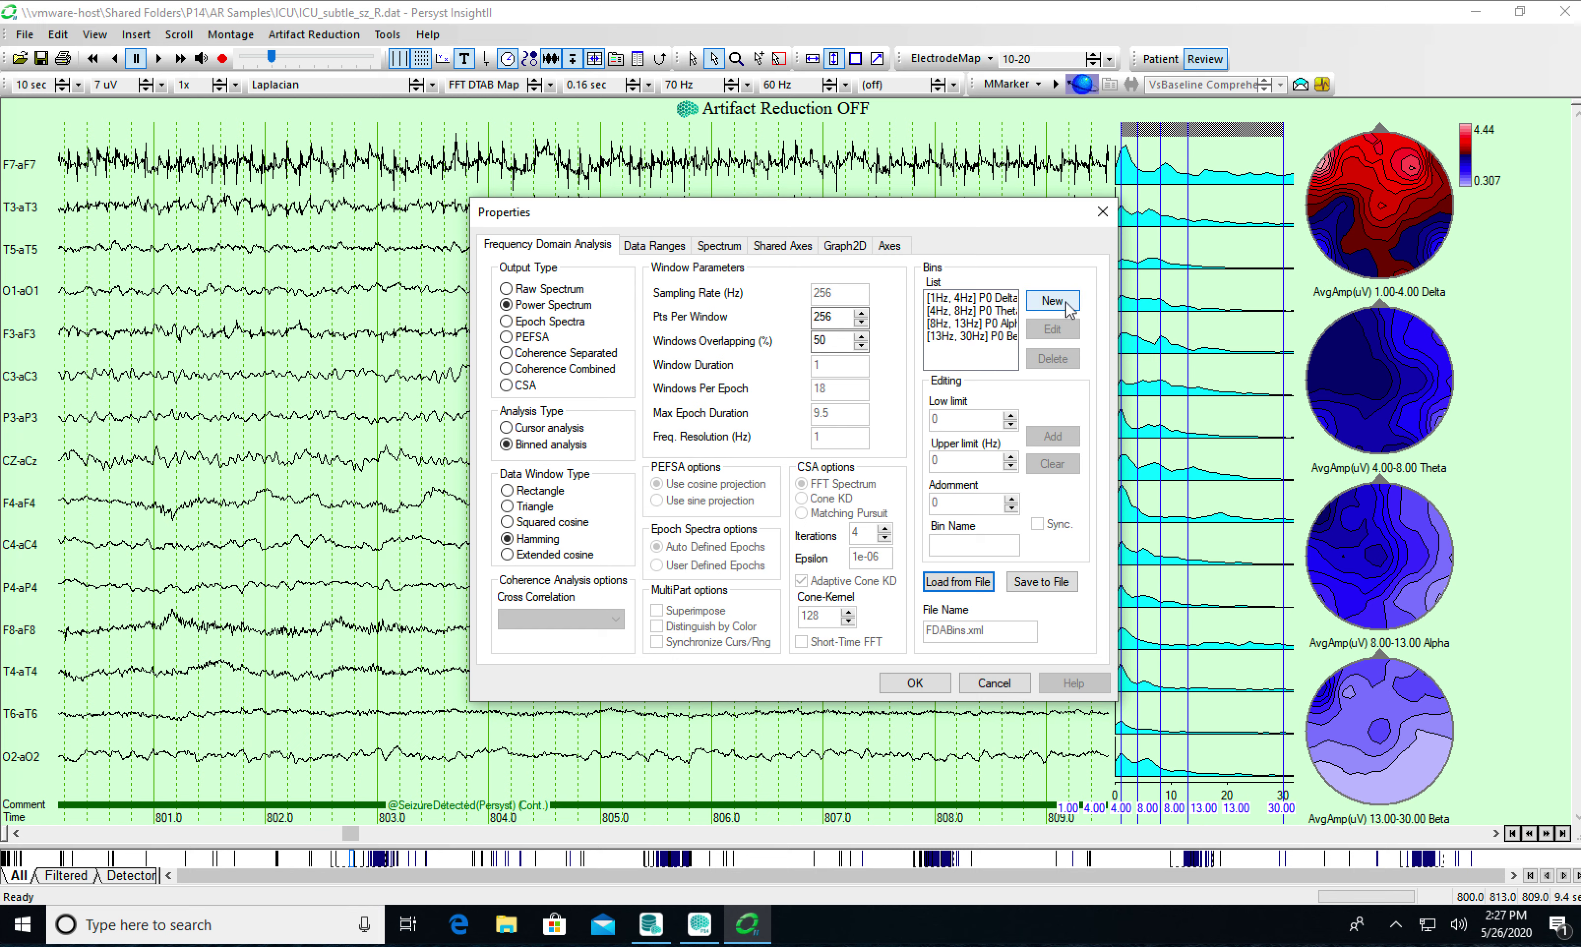
- Edit the Beta bin, setting its upper limit to 20 Hz and its name to Beta1
left_click(964, 345)
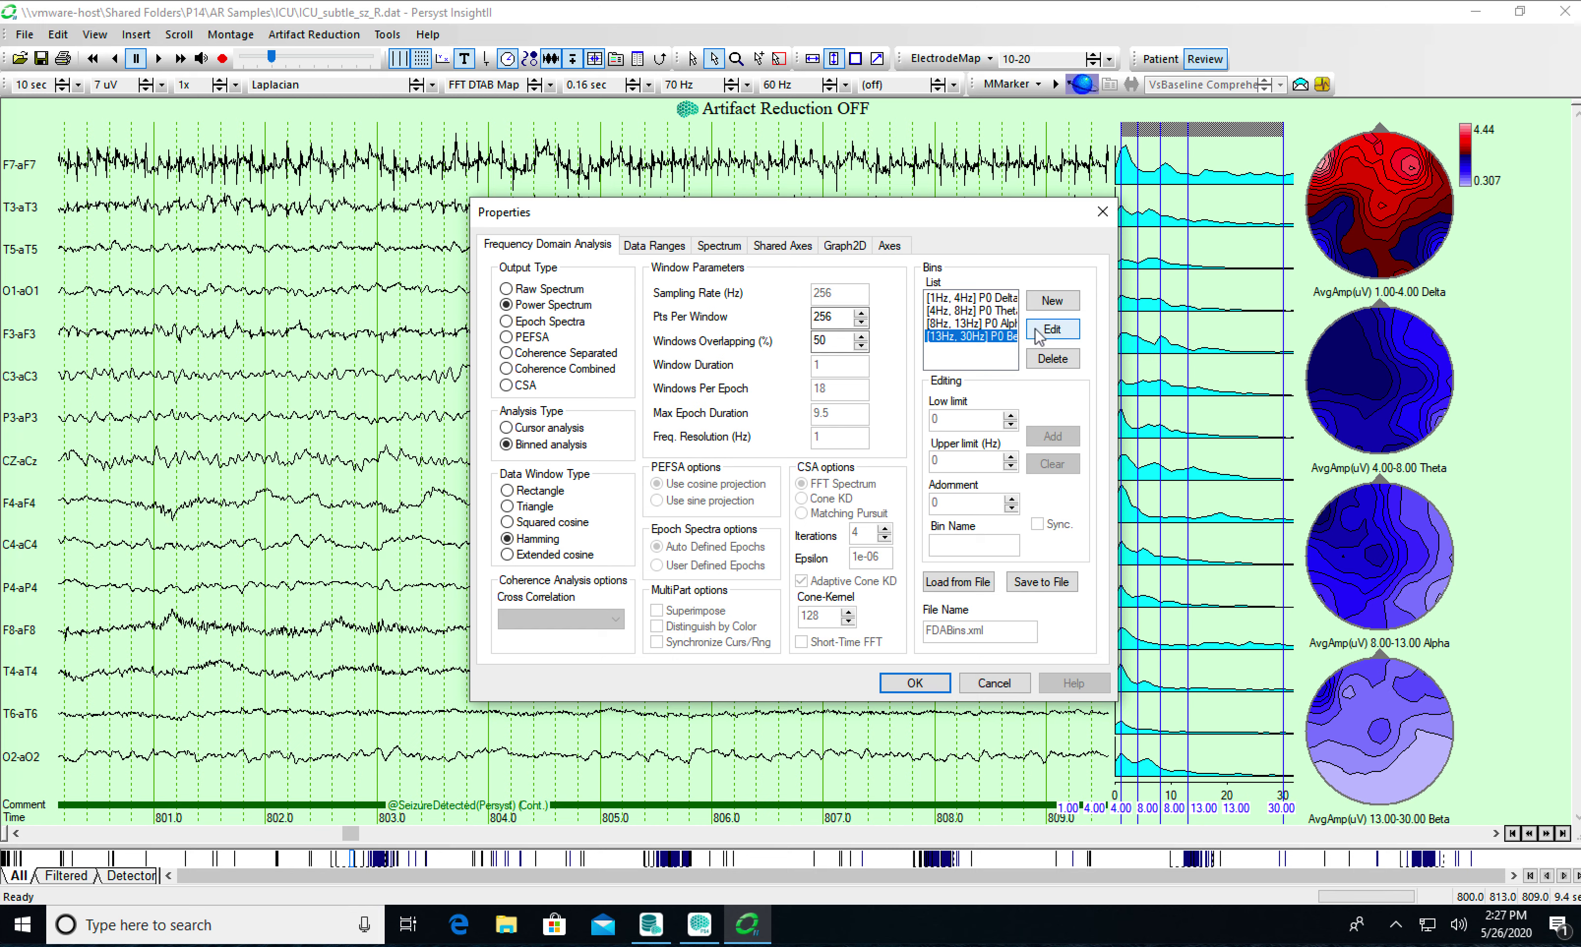
left_click(1036, 329)
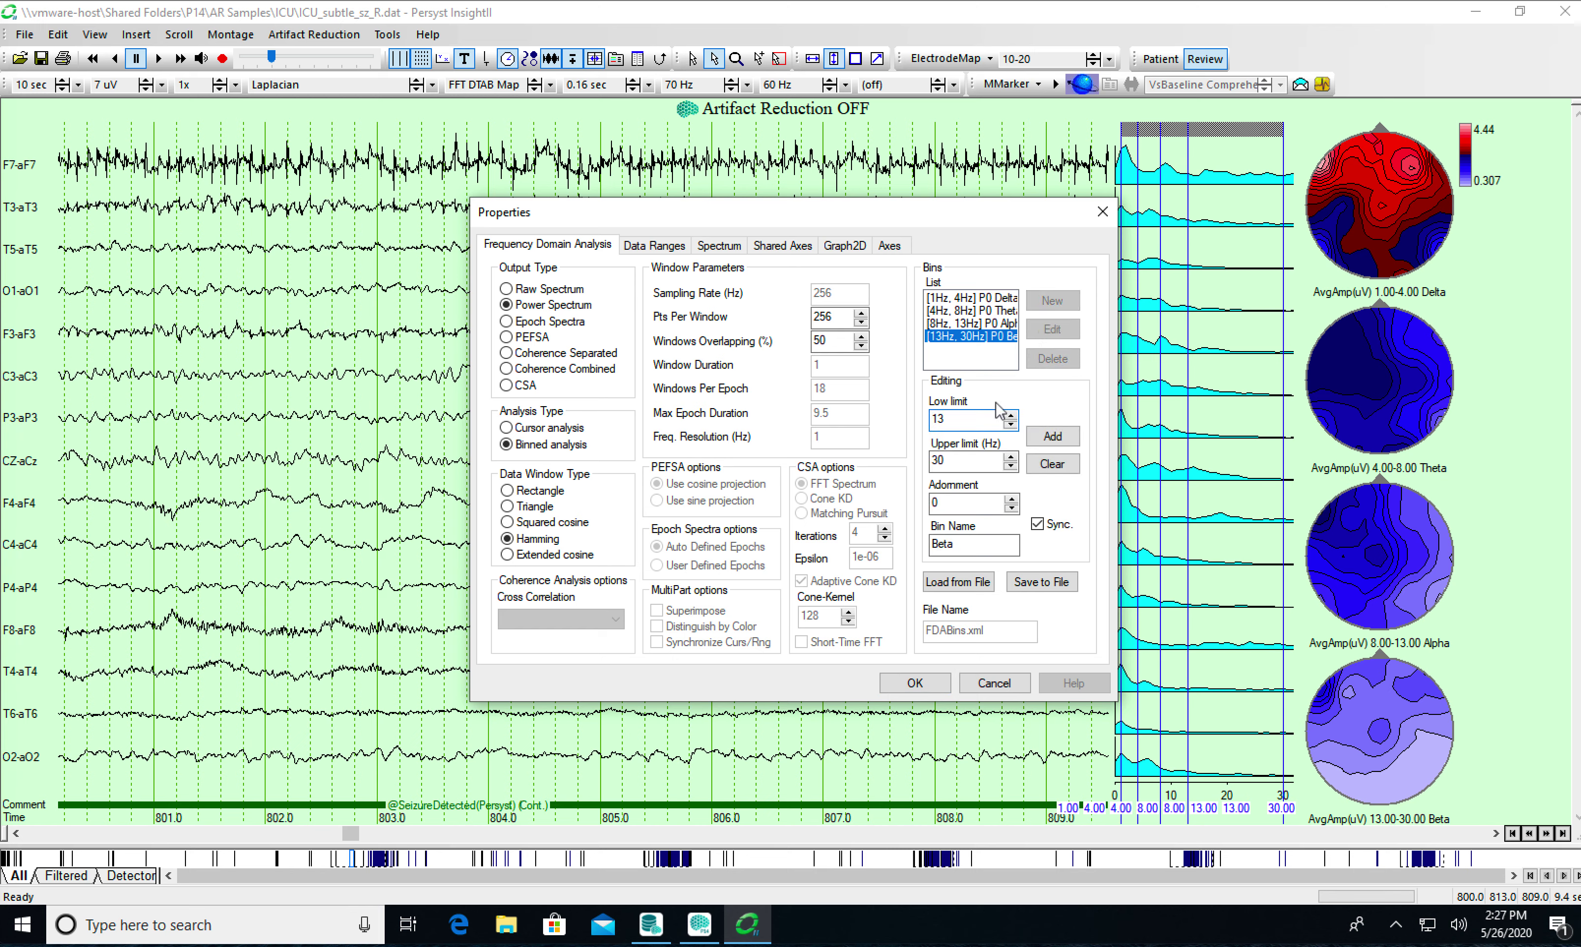
double_click(976, 471)
type("20")
left_click(982, 544)
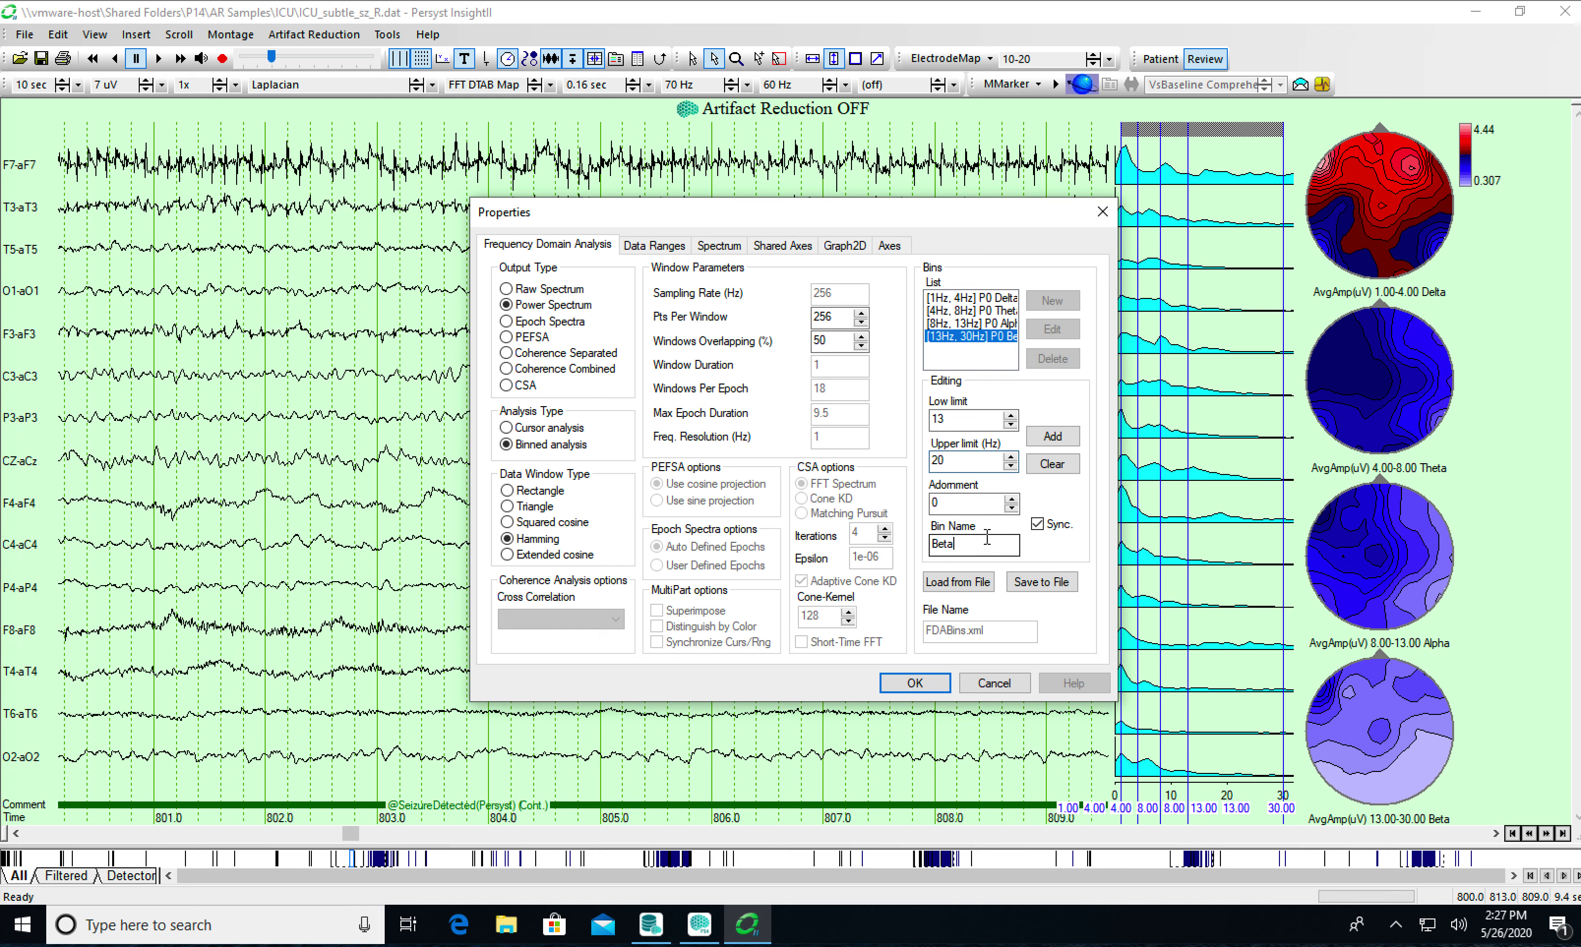
- Save the bin definitions to a new file named FDABins2.xml in the Persyst folder
left_click(1020, 587)
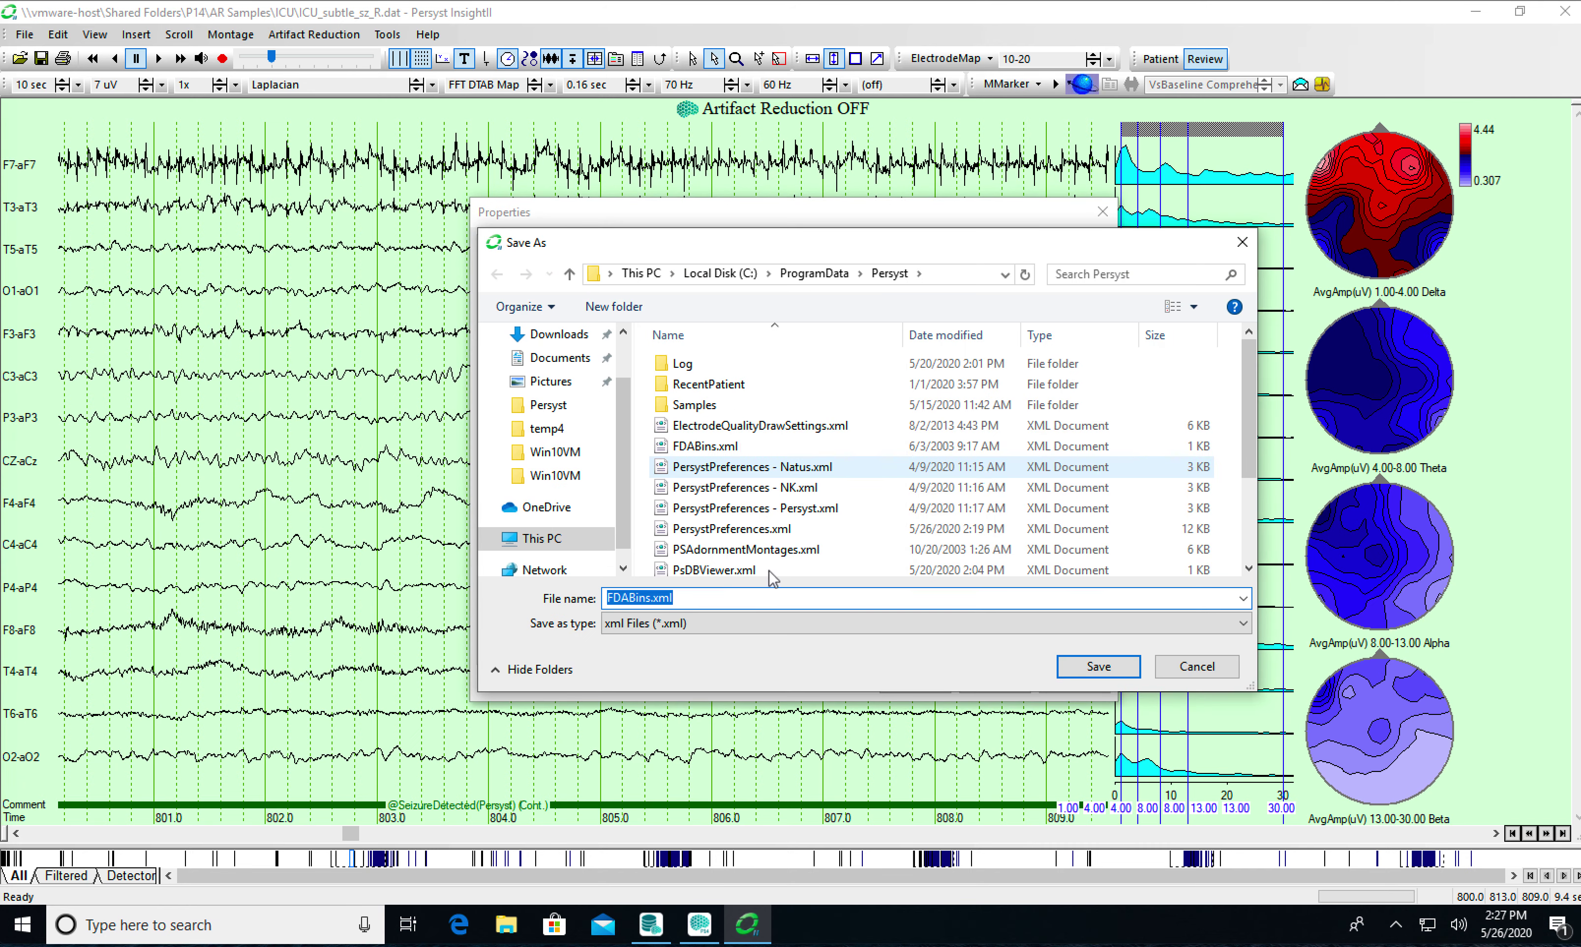
left_click(639, 598)
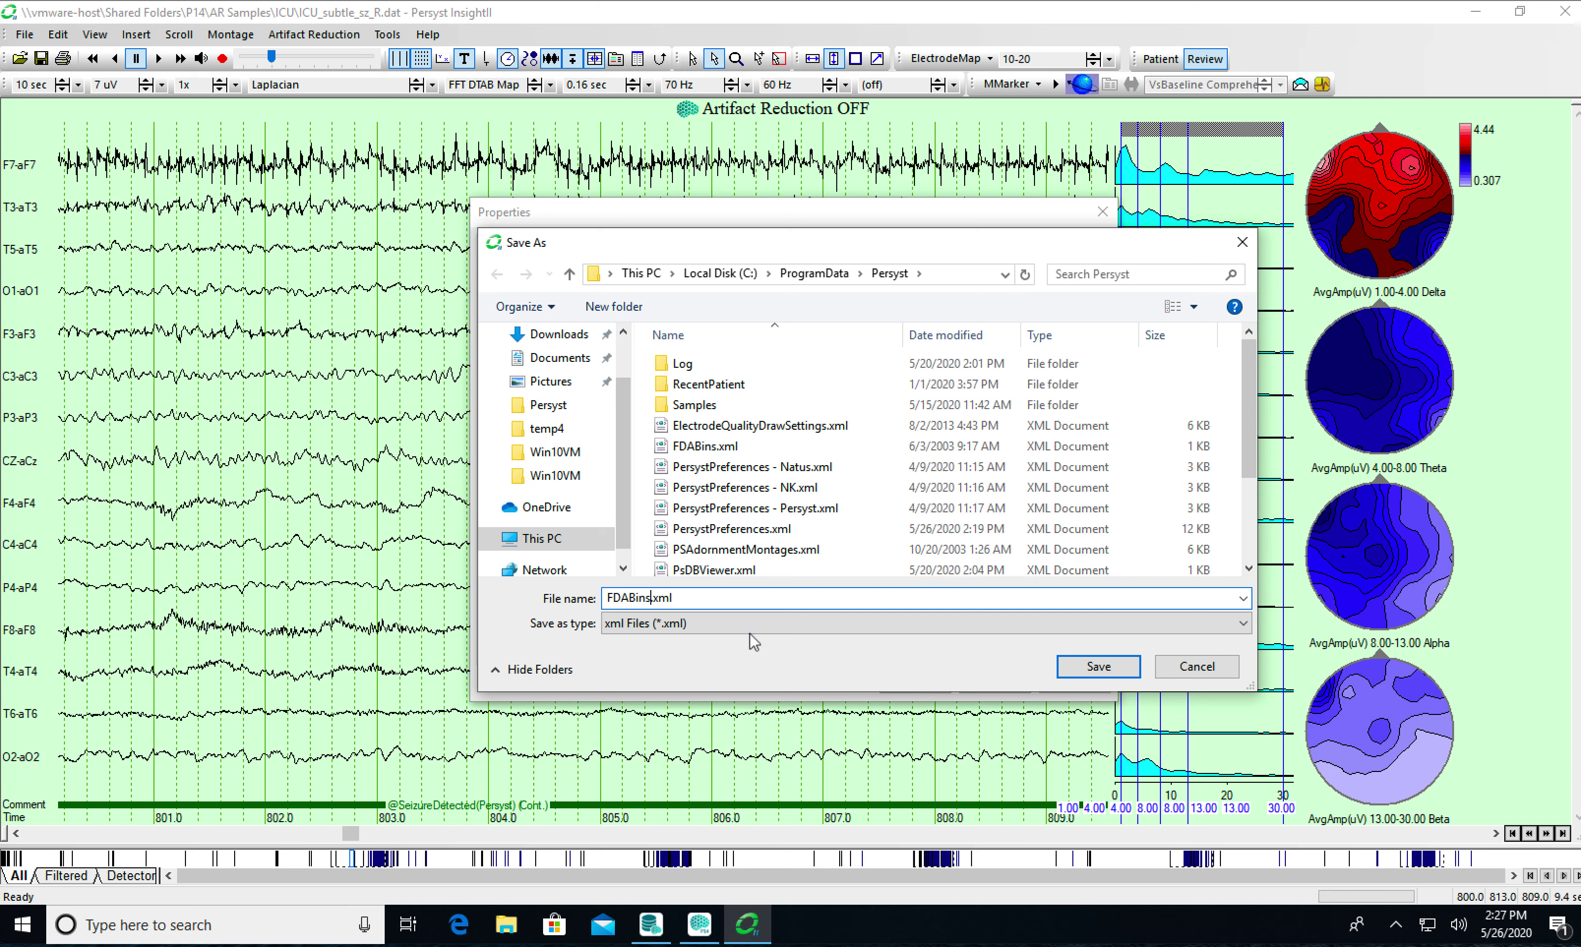
type("2")
key("Return")
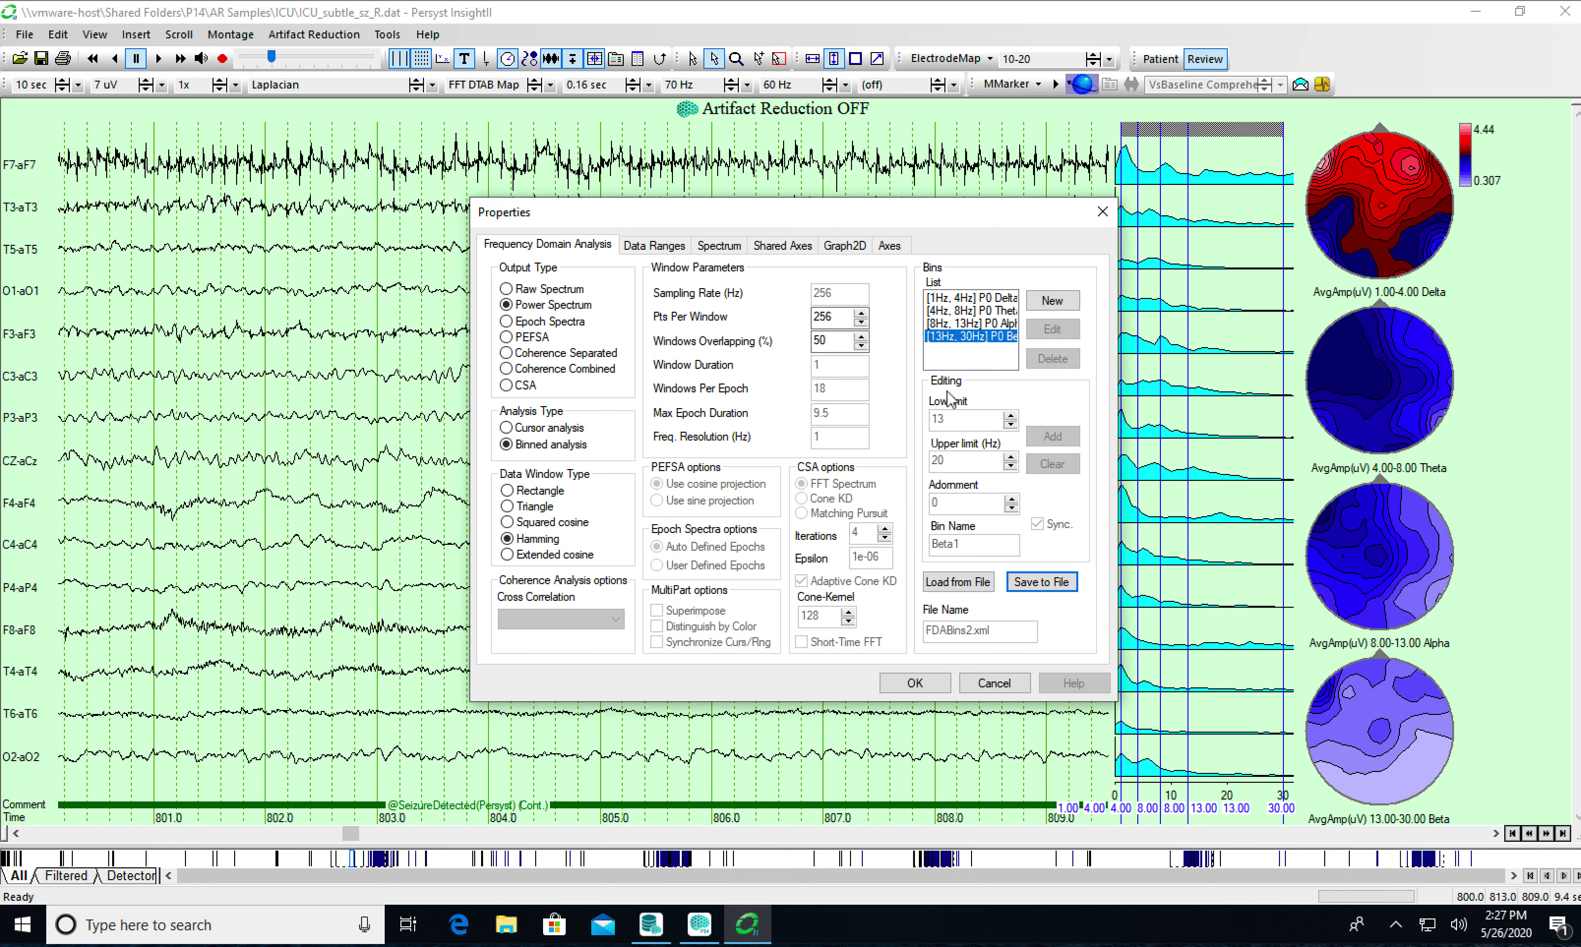
- Create a new frequency bin with a low limit of 20 Hz, an upper limit of 30 Hz and the name Beta2
left_click(1045, 301)
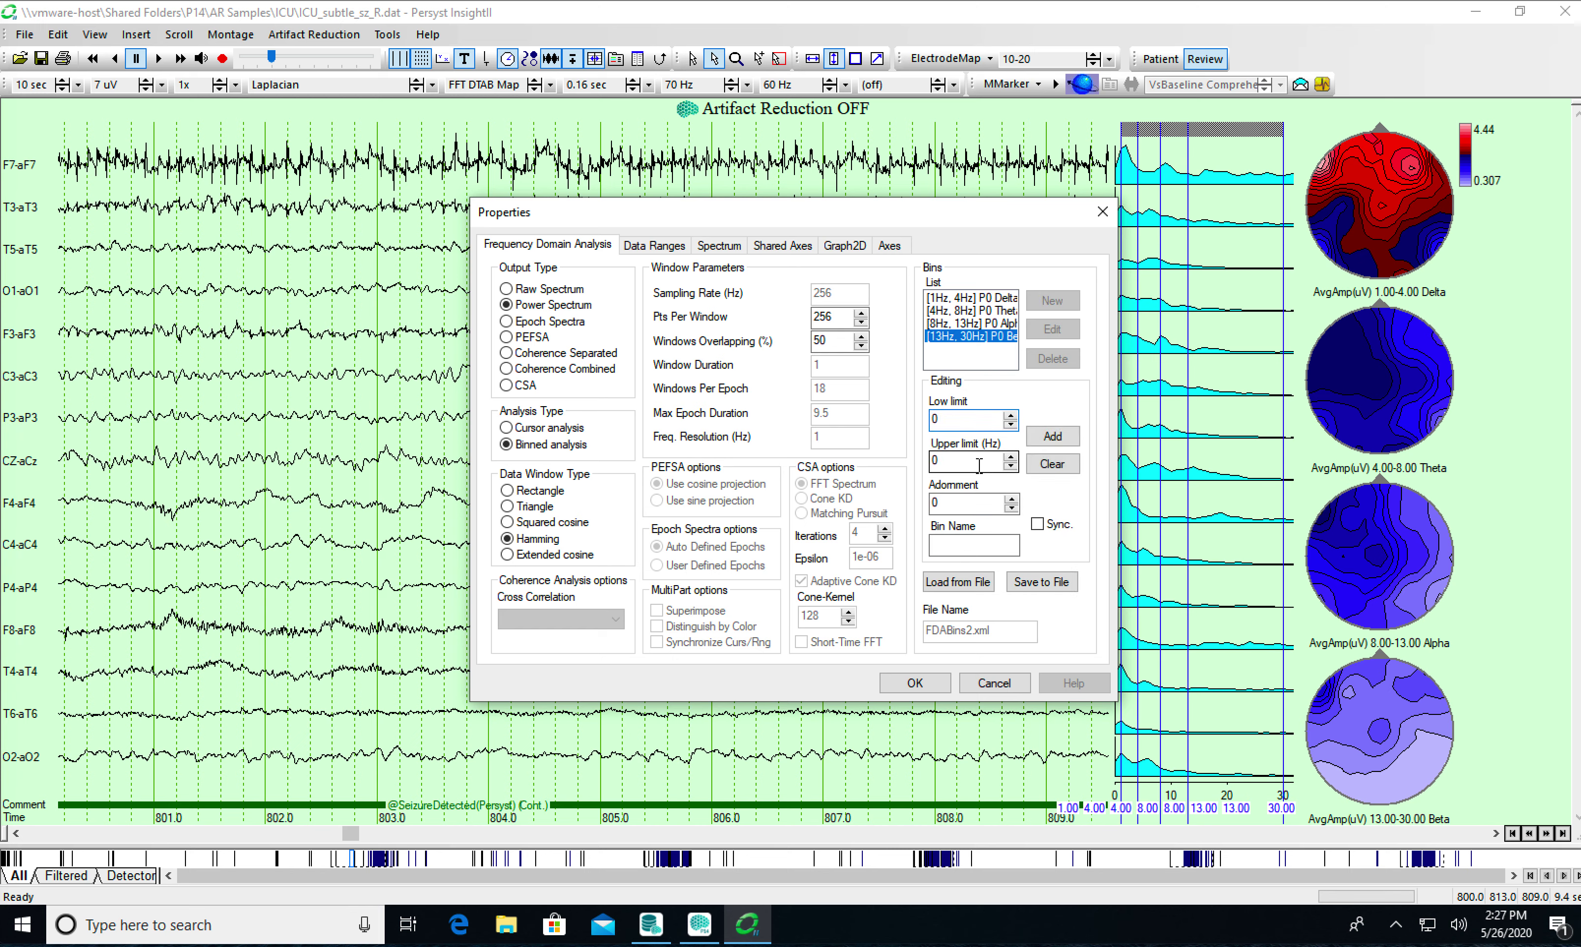
double_click(957, 422)
type("13")
key("BackSpace")
key("BackSpace")
type("20")
double_click(959, 462)
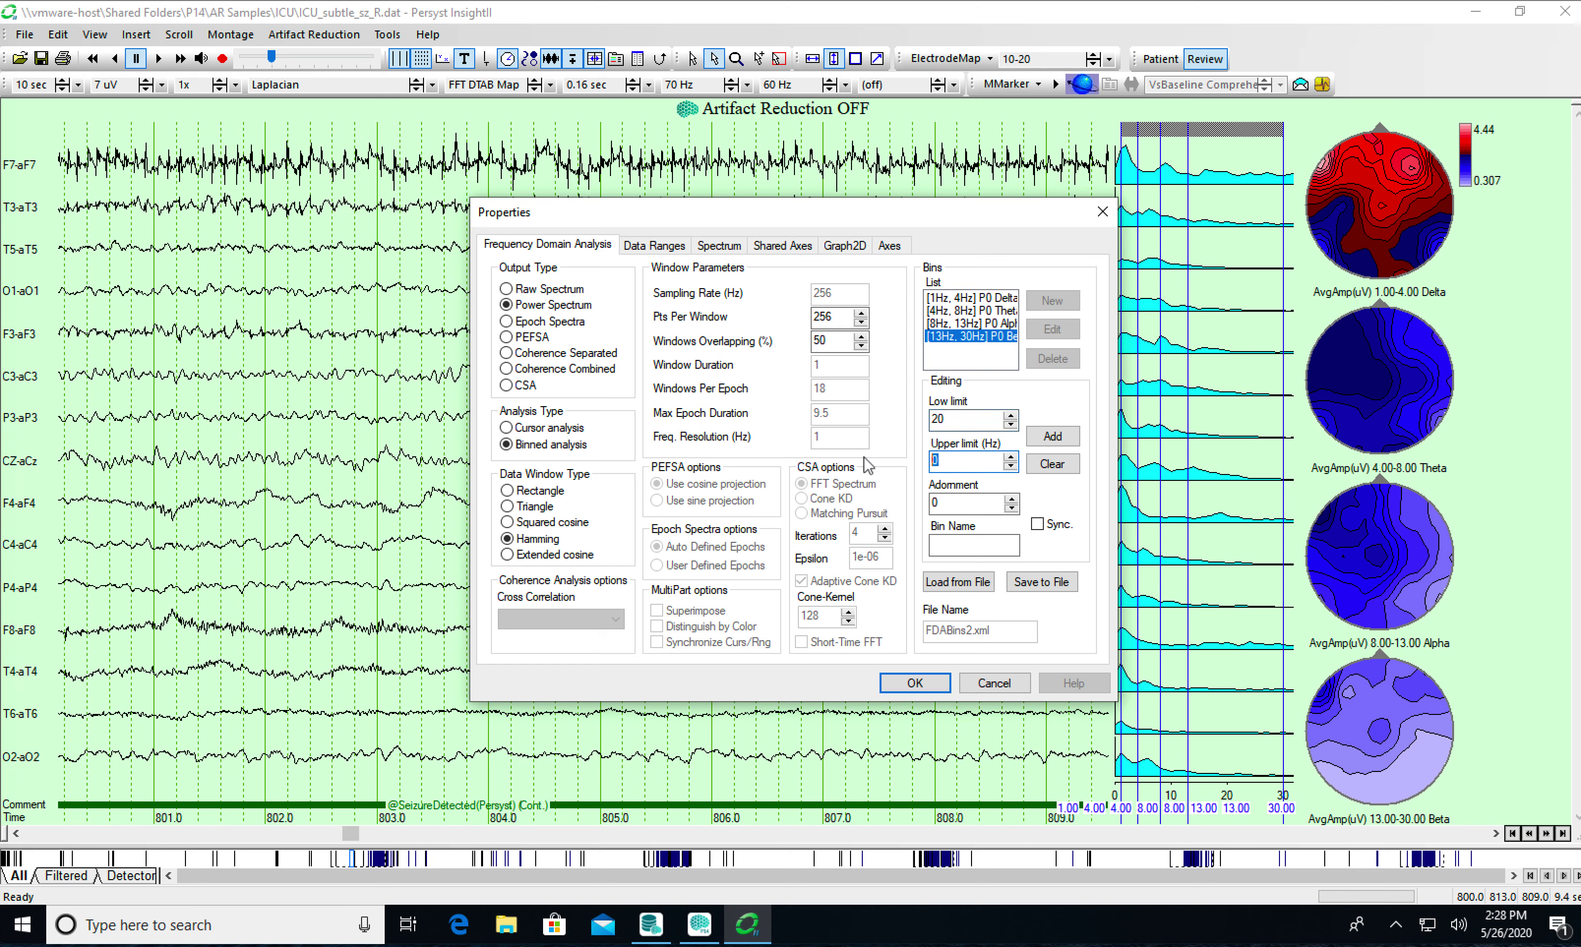
type("30")
left_click(961, 545)
left_click(1055, 437)
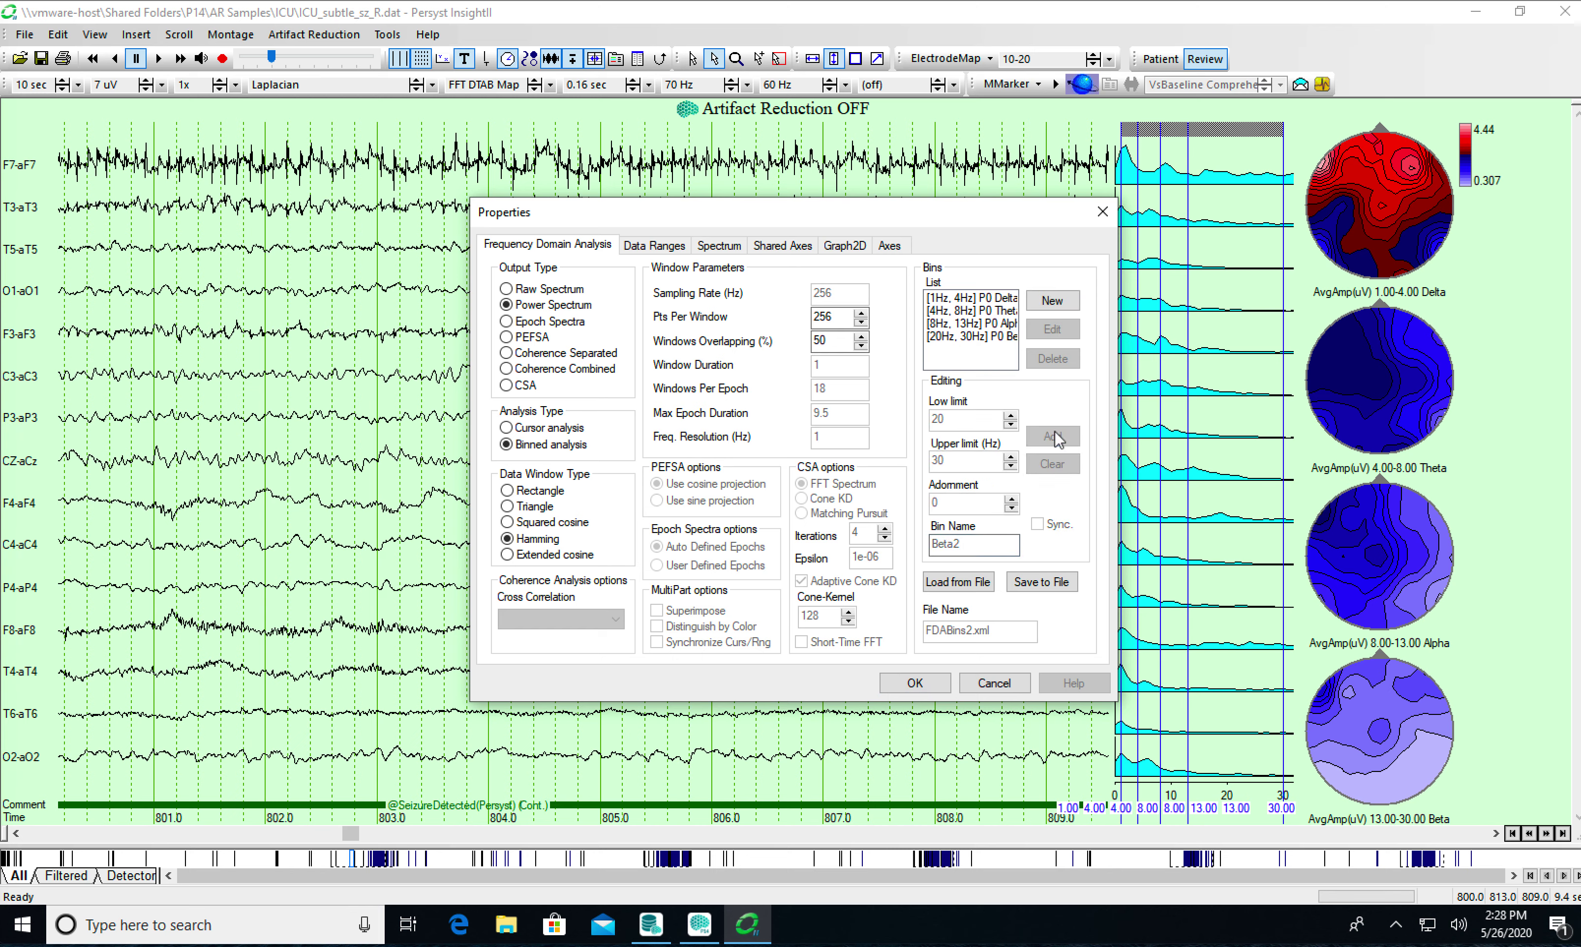
left_click(1001, 341)
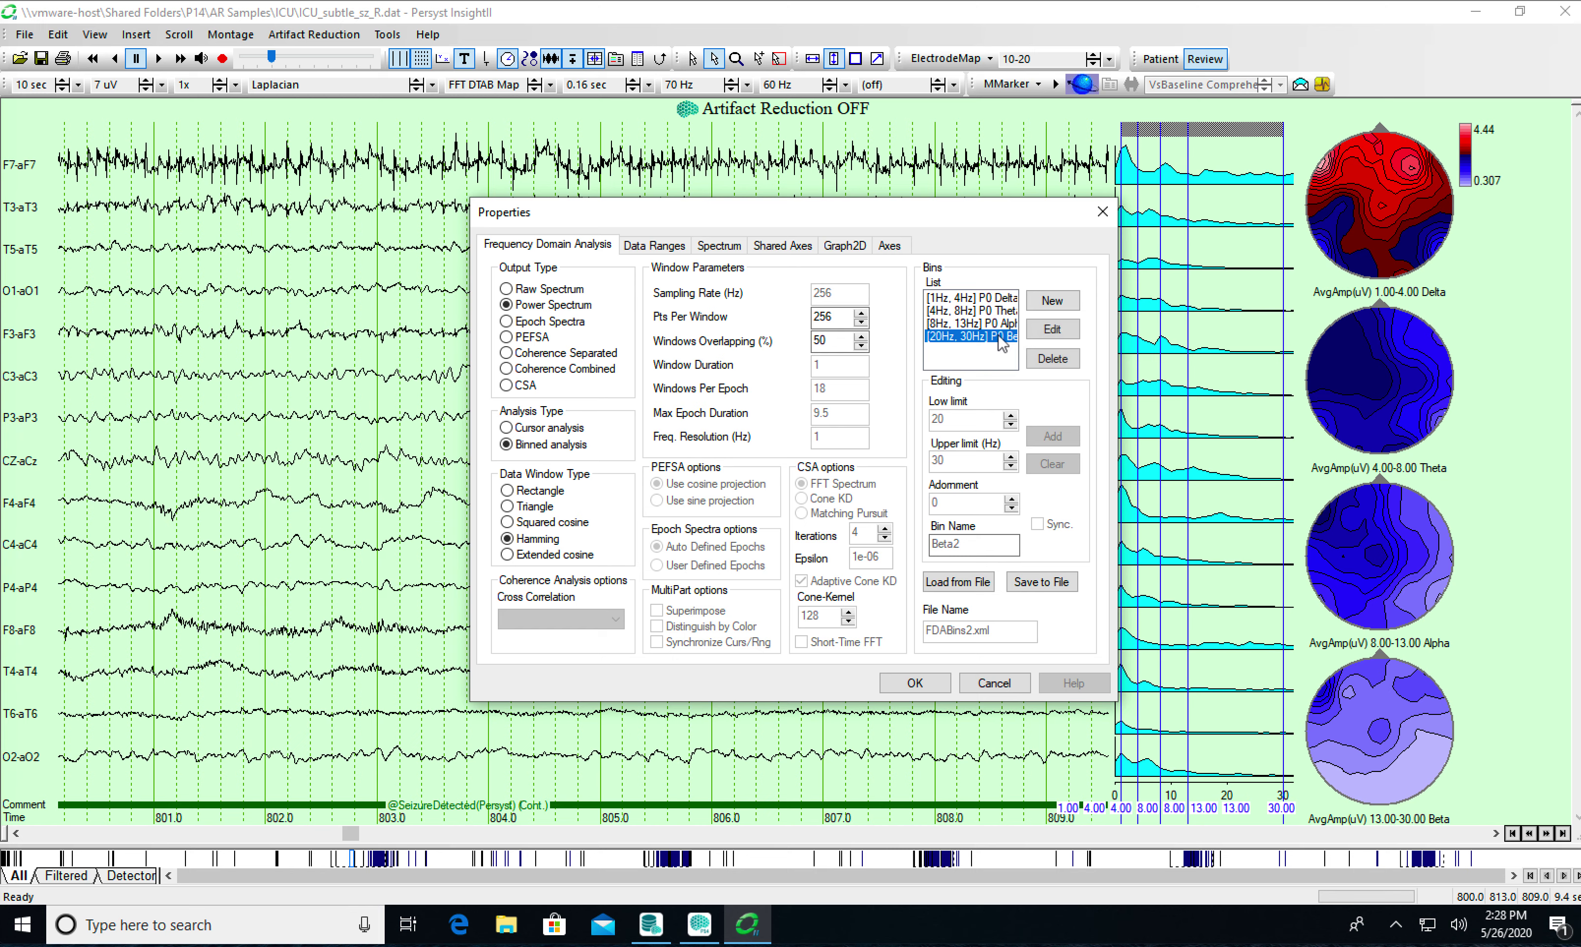
left_click(1075, 330)
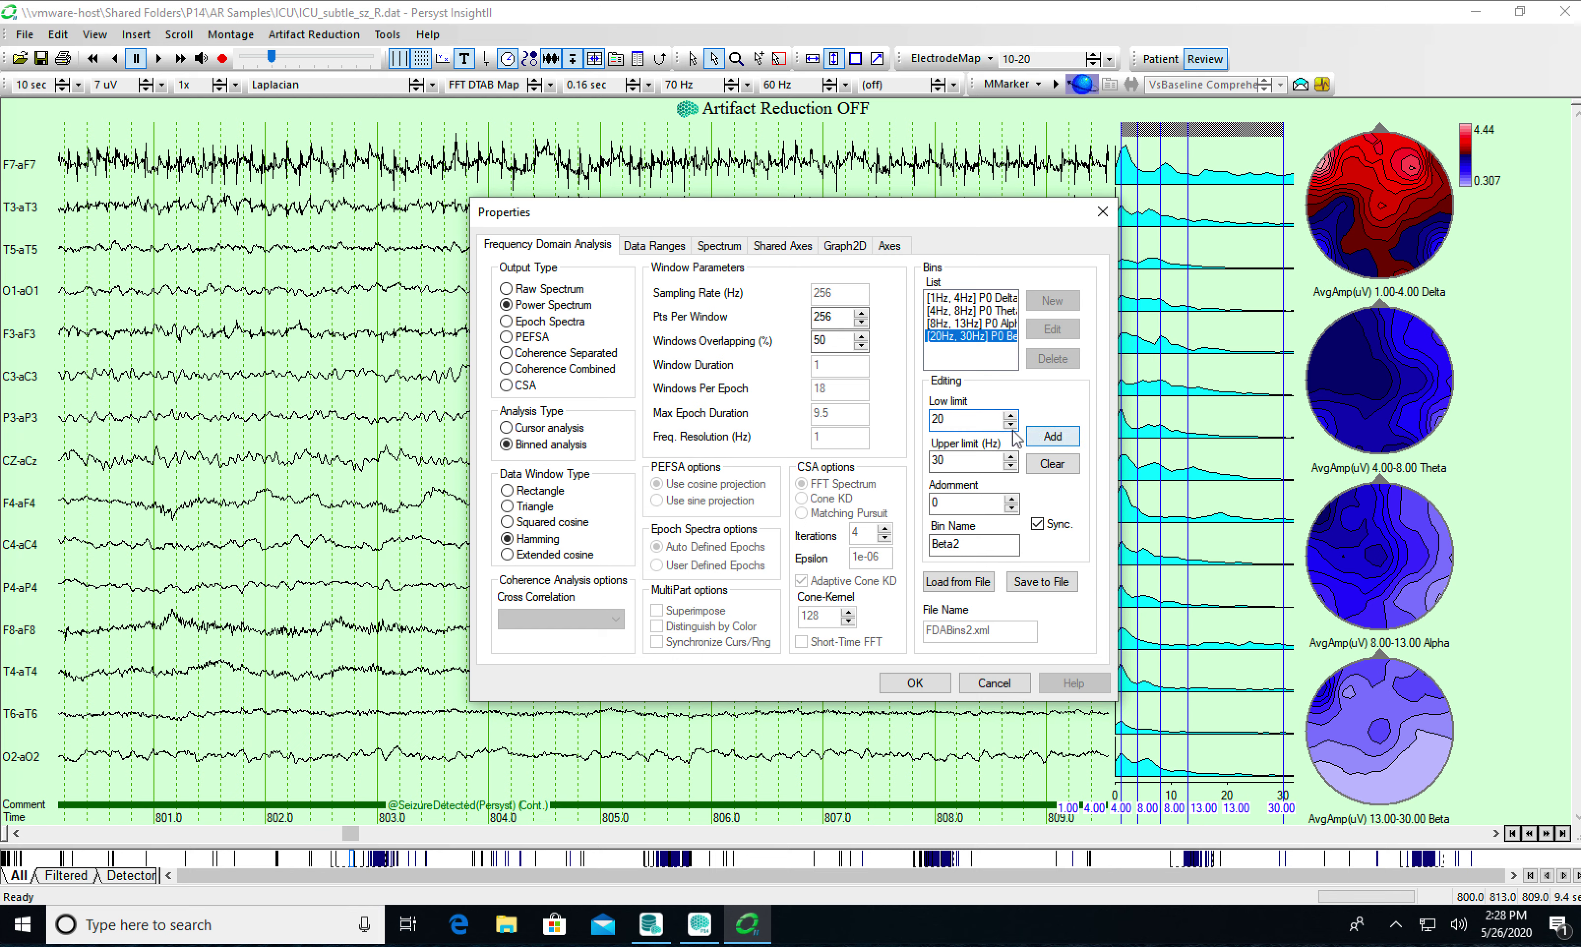
left_click(1044, 459)
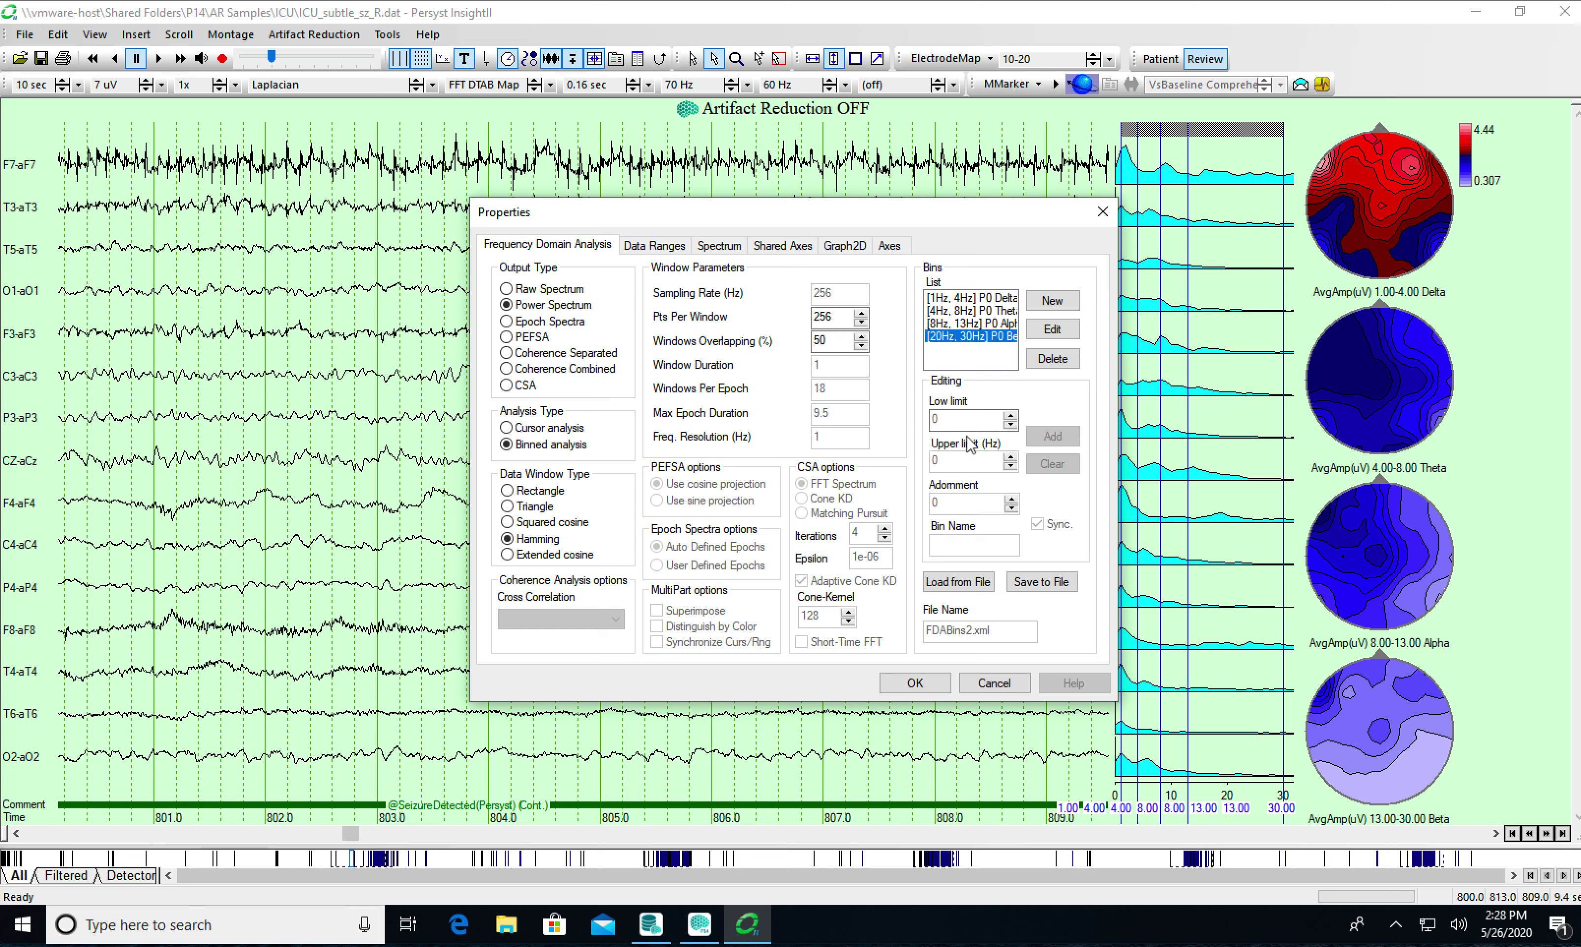
- Create another frequency bin from 13 Hz to 20 Hz named Beta1 and add it to the bin list
left_click(943, 417)
left_click(958, 425)
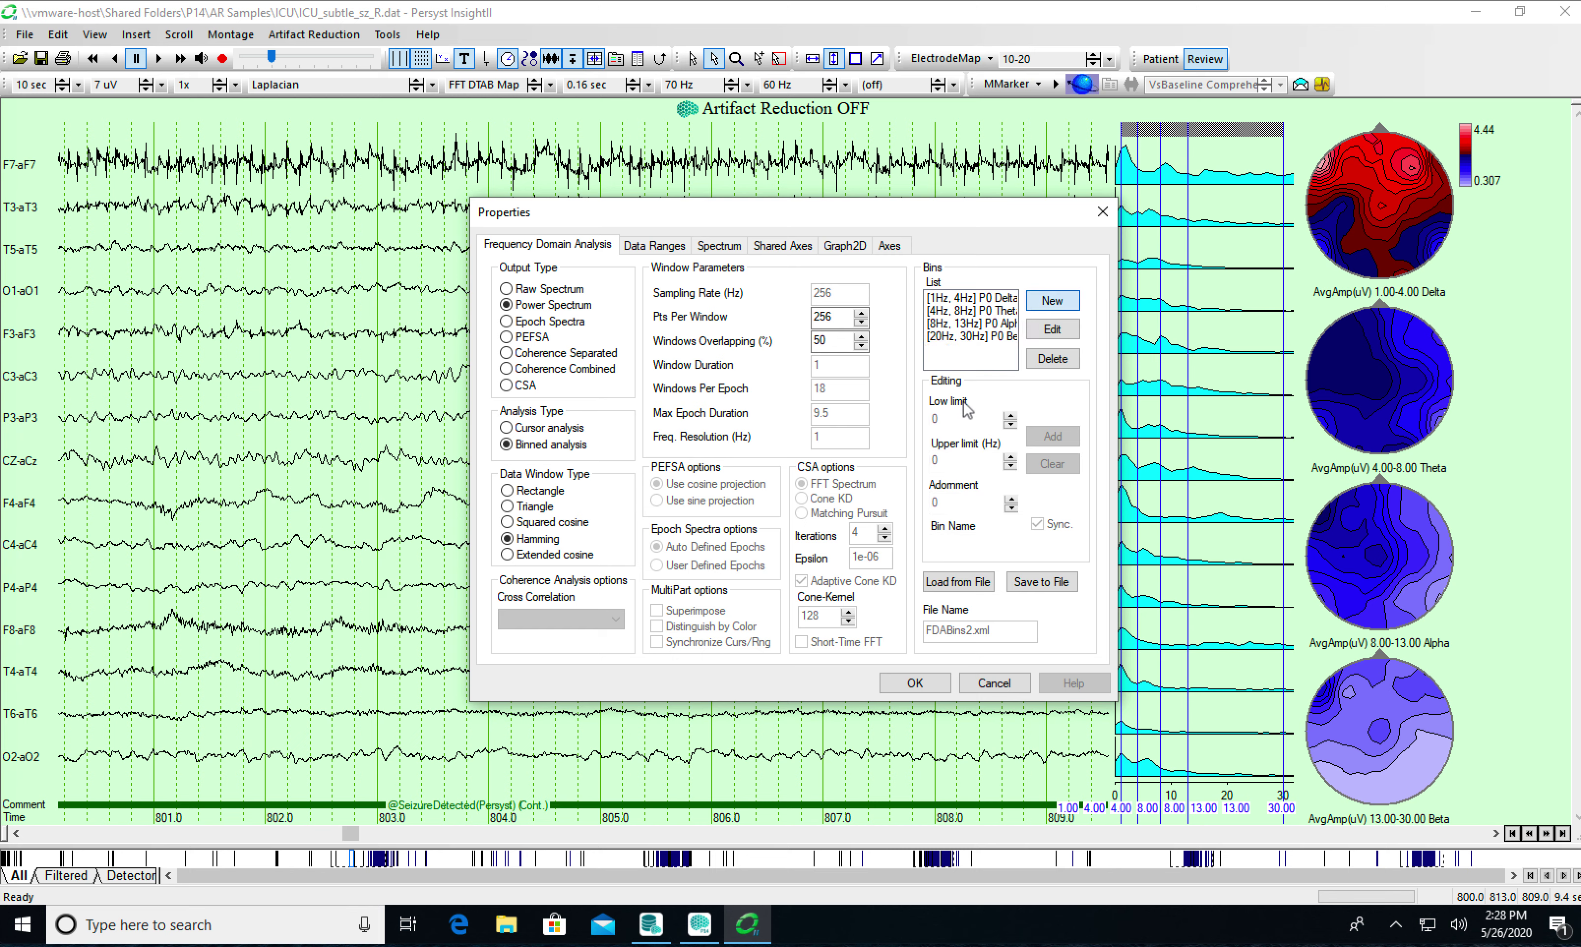
key("Delete")
type("13")
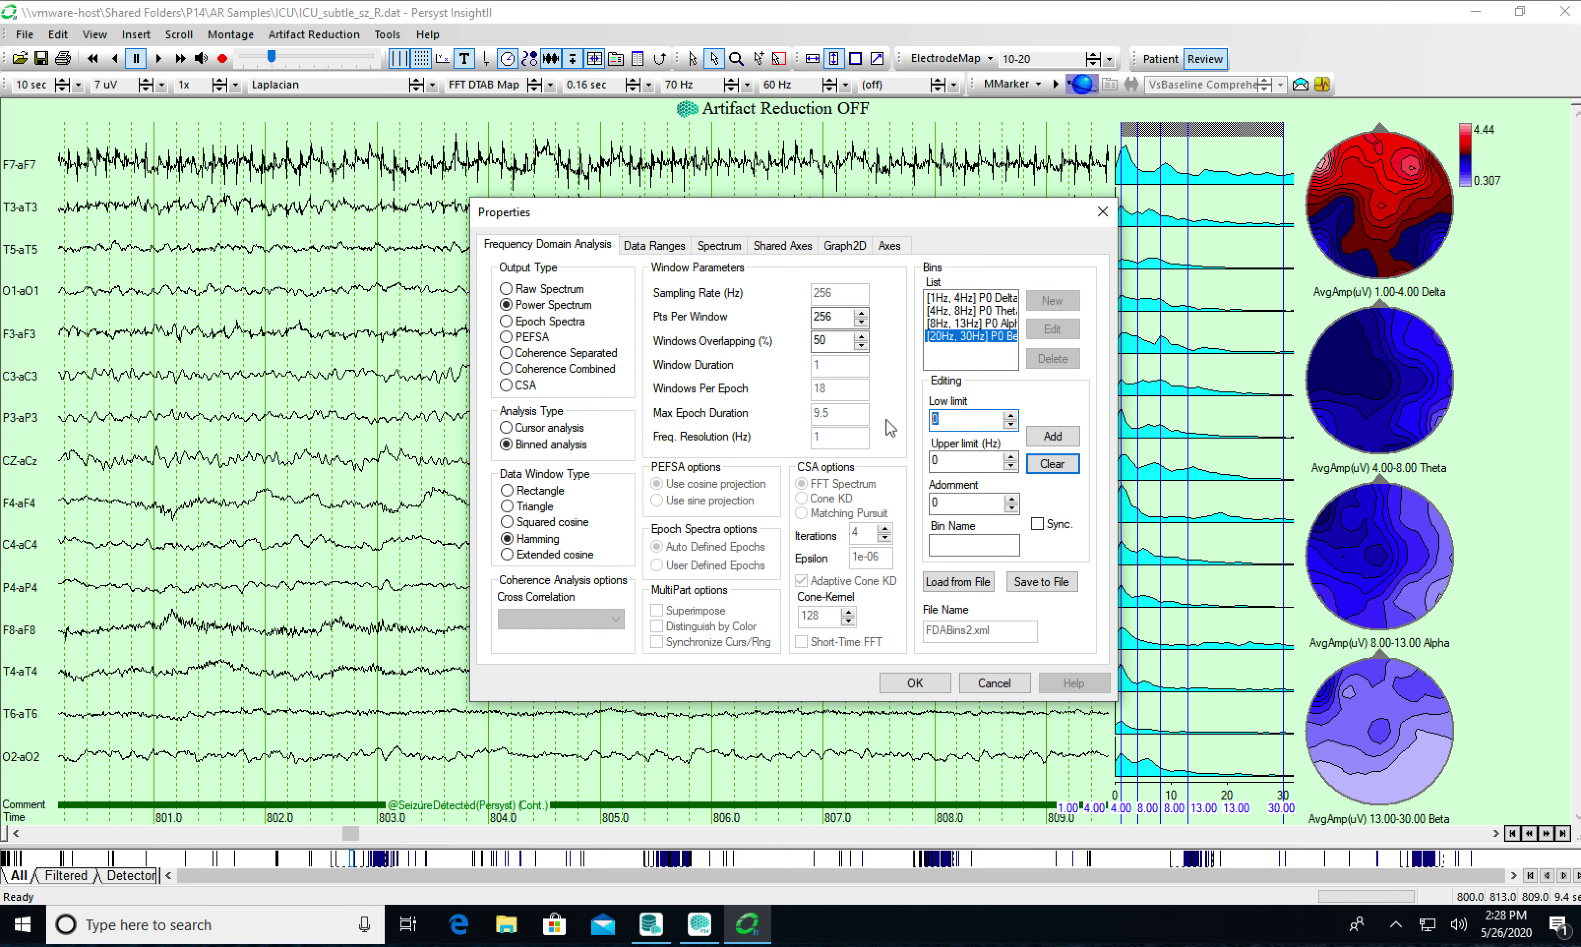
left_click(953, 462)
type("20")
left_click(962, 542)
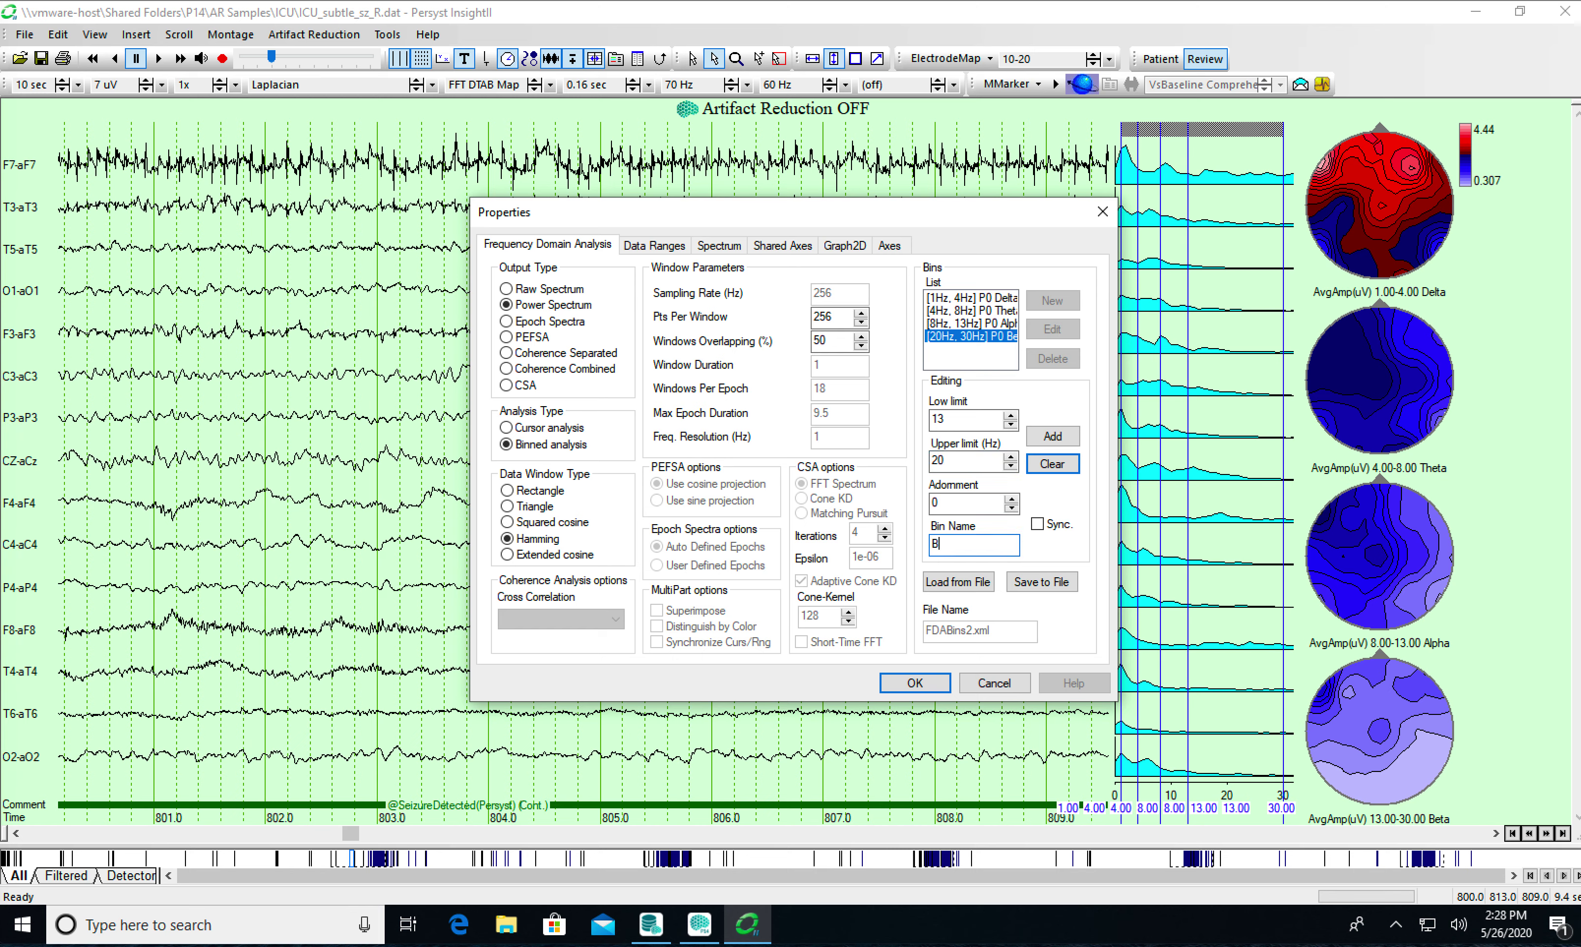
type("Beta1")
left_click(1052, 436)
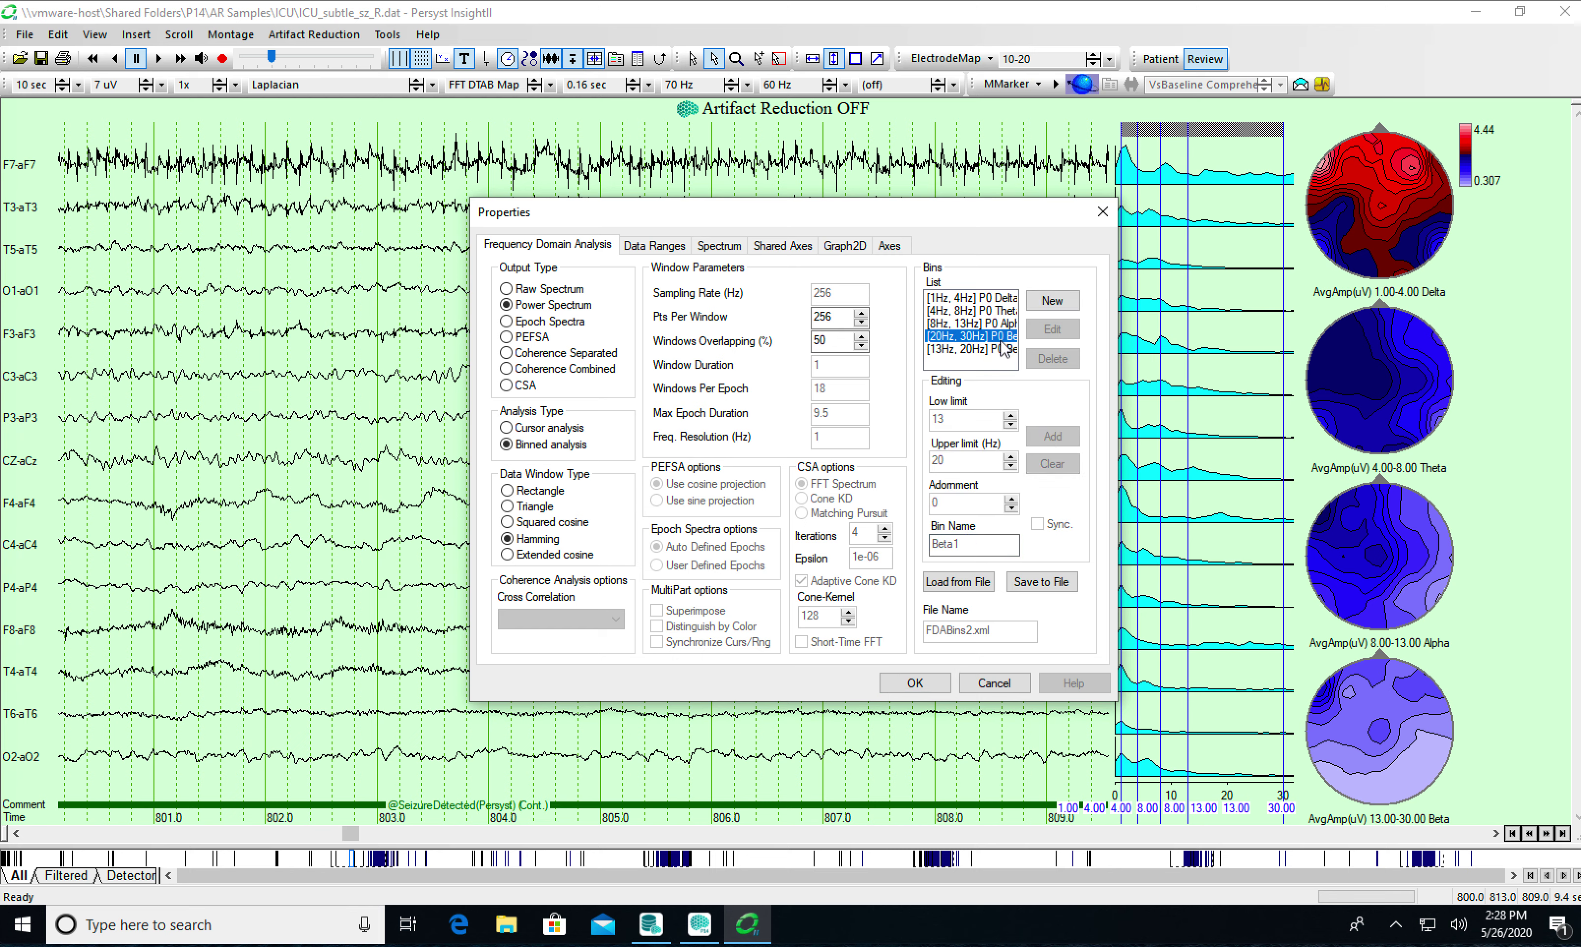
- Check the two Beta bins, then overwrite FDABins2.xml with the updated bin definitions and apply the properties
left_click(969, 350)
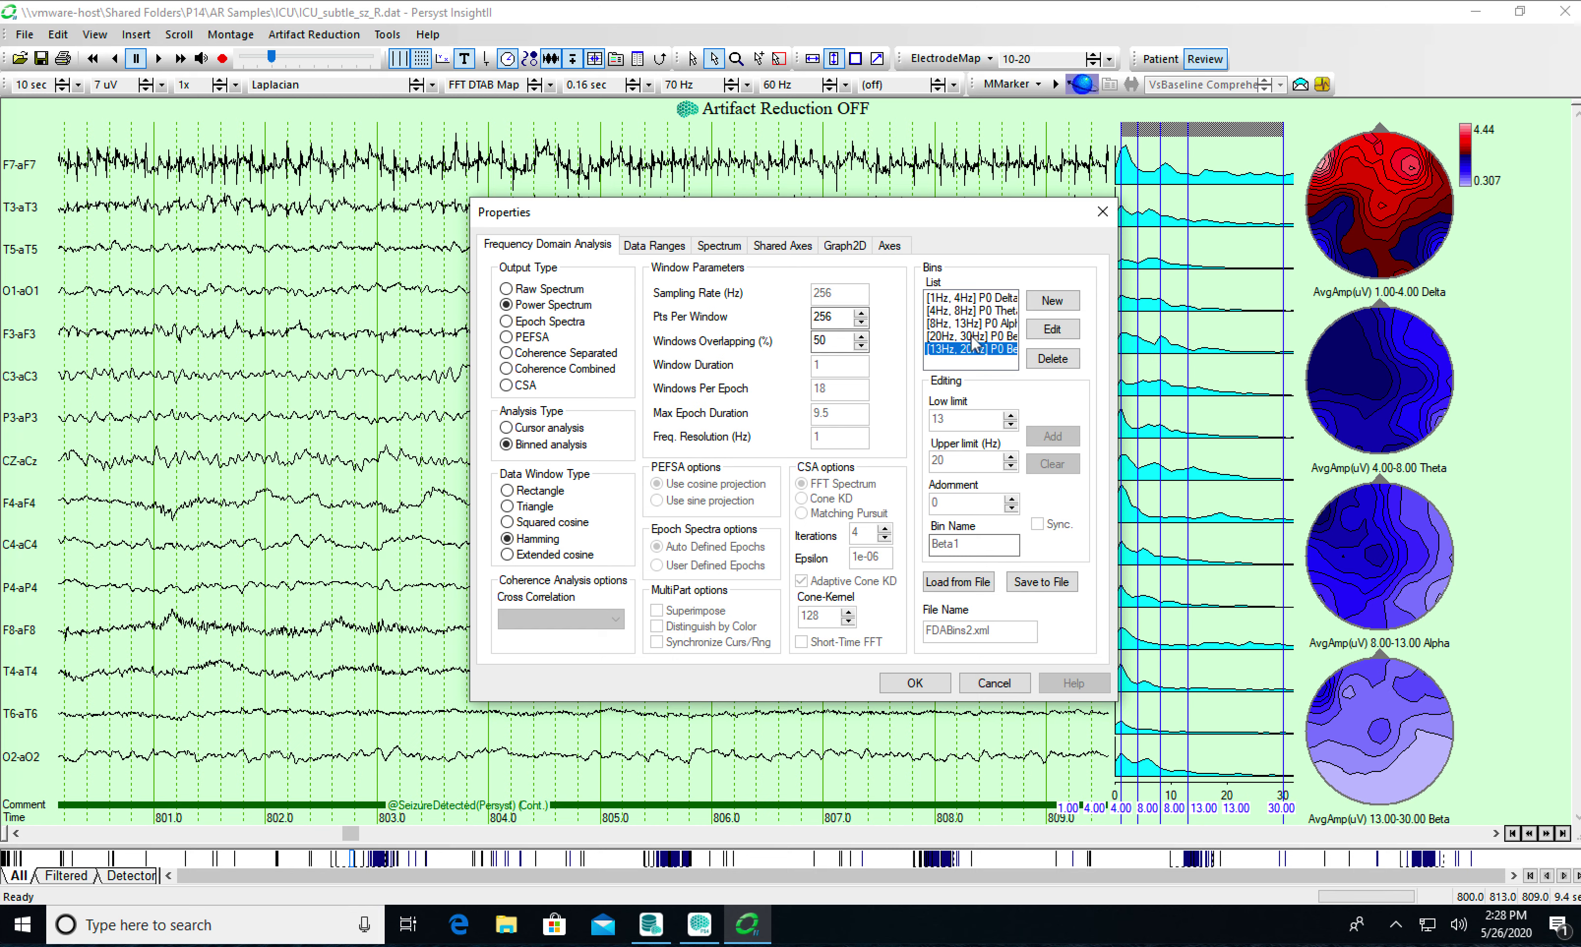
left_click(972, 335)
left_click(1052, 329)
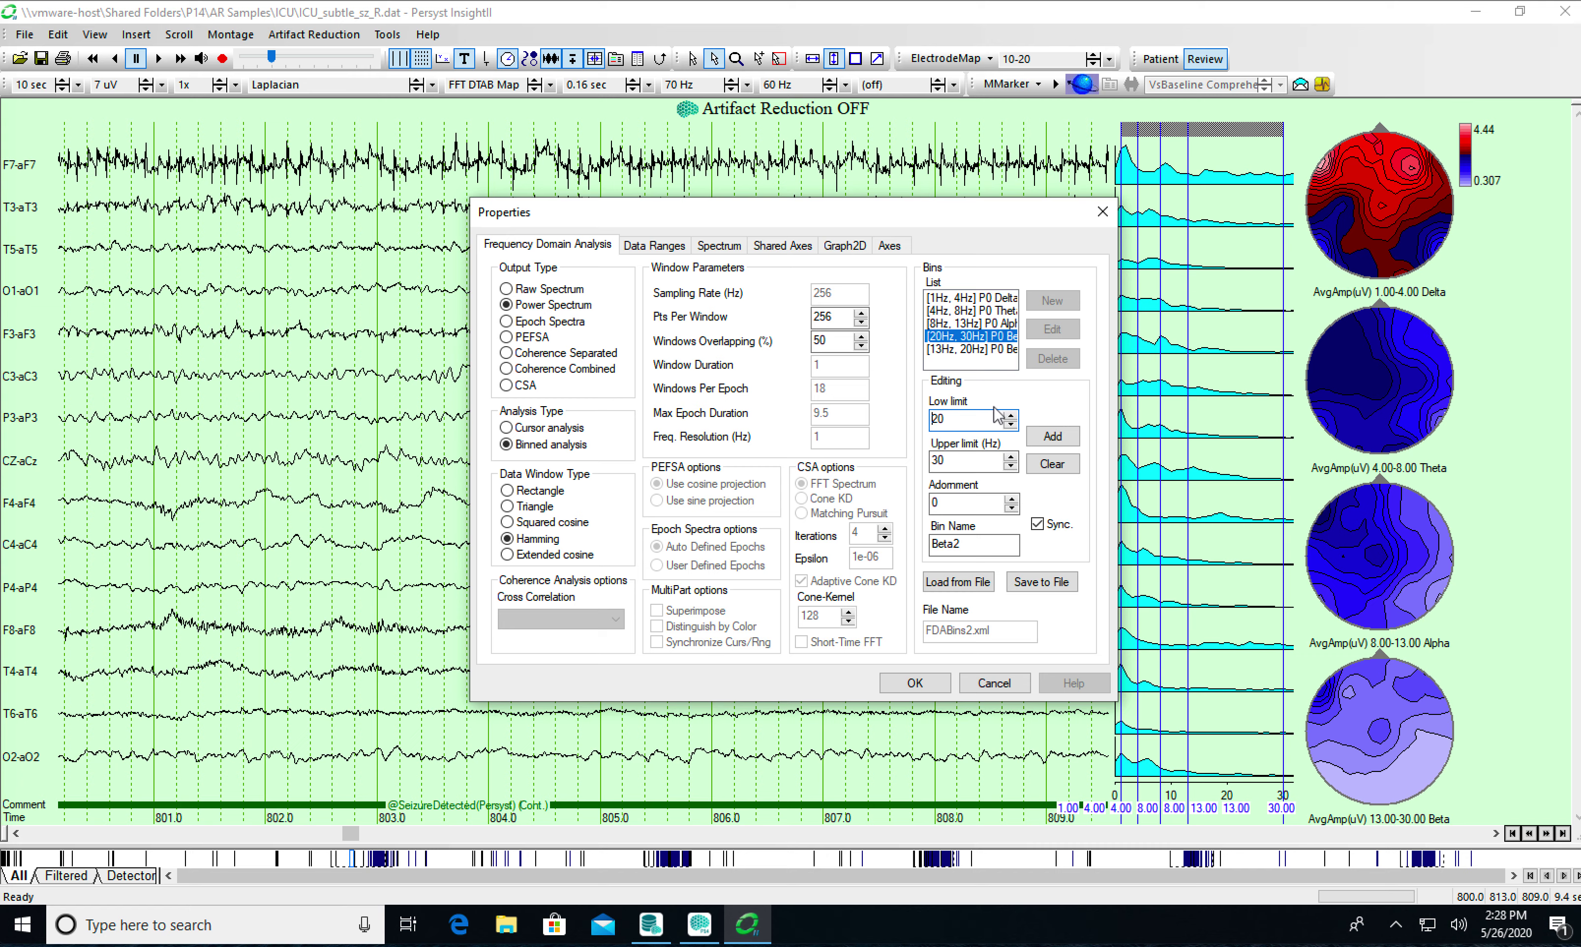
left_click(1039, 583)
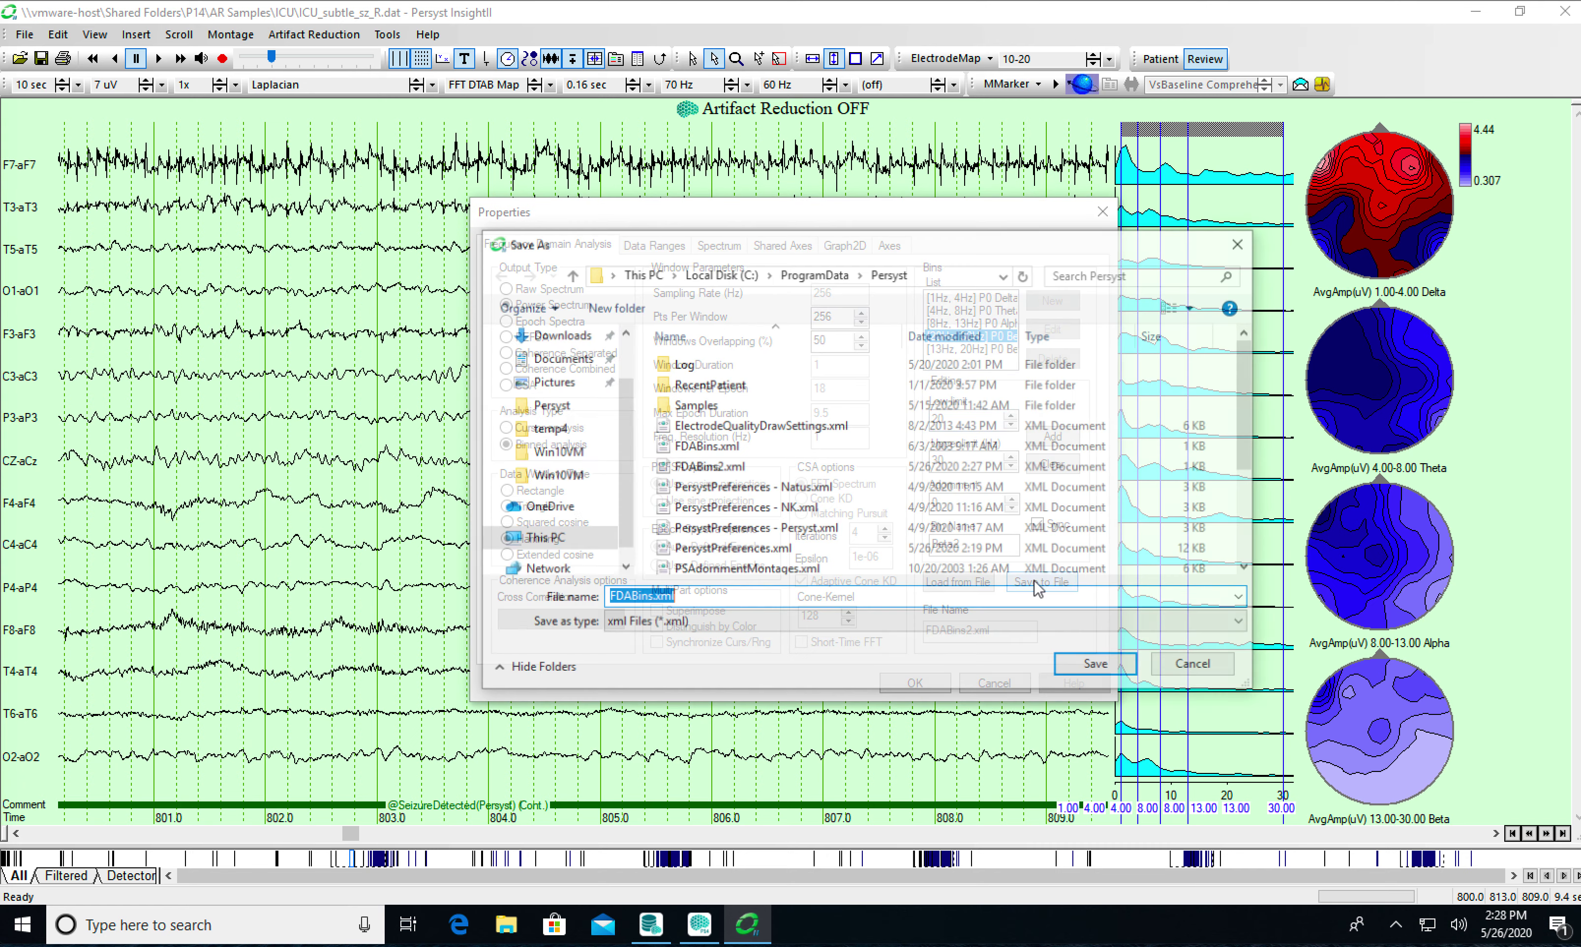
left_click(734, 473)
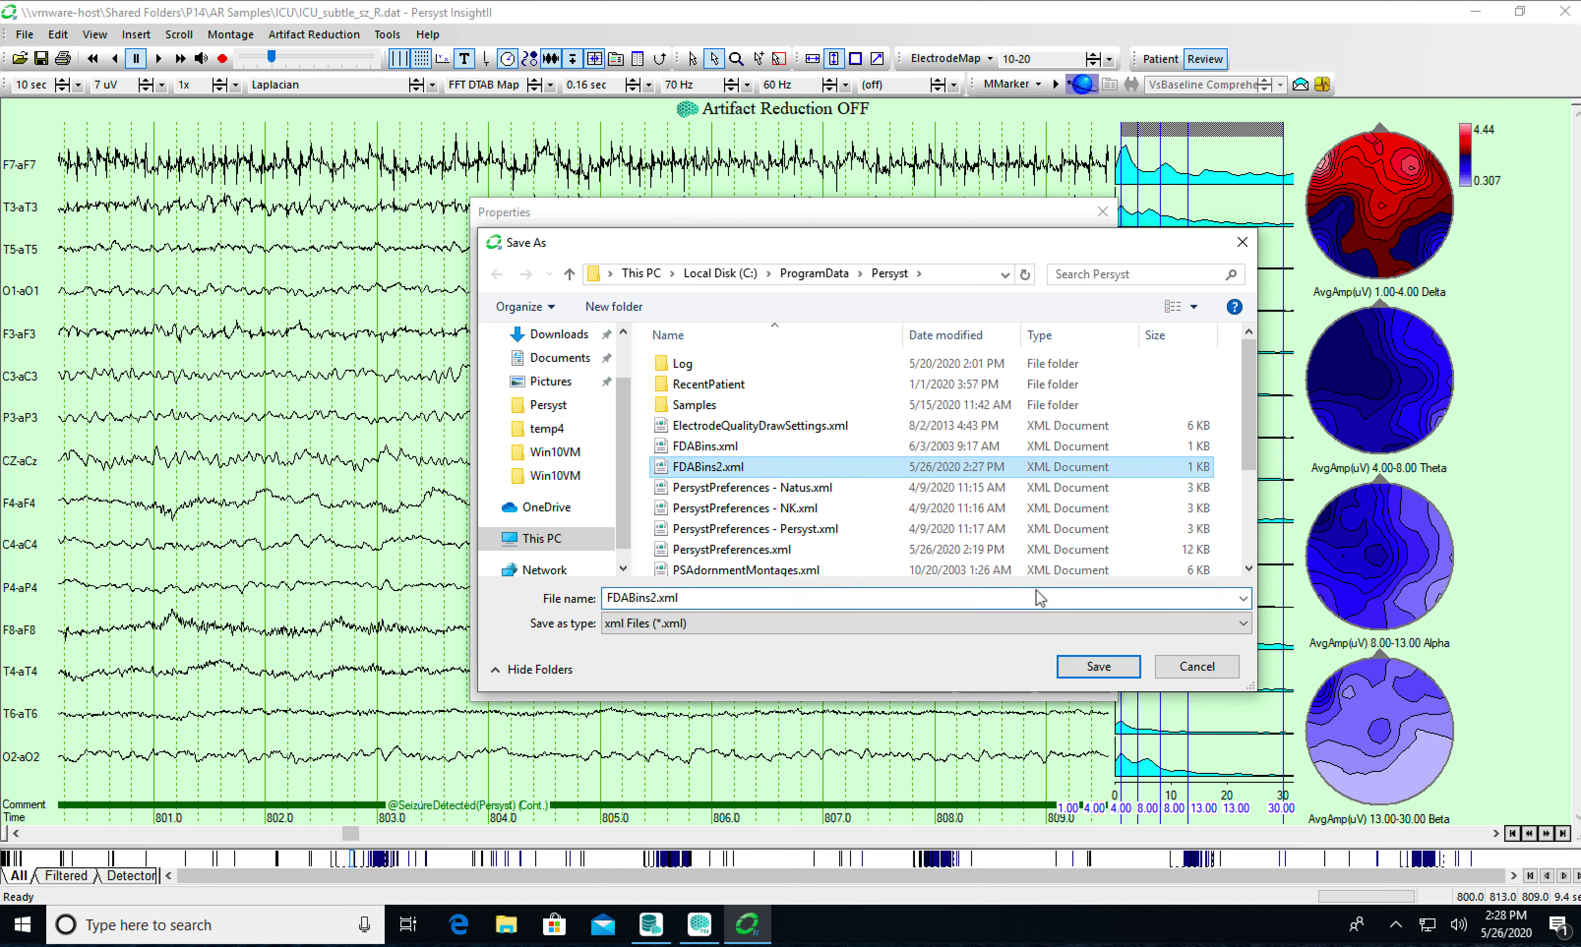
left_click(1098, 666)
left_click(841, 462)
left_click(915, 698)
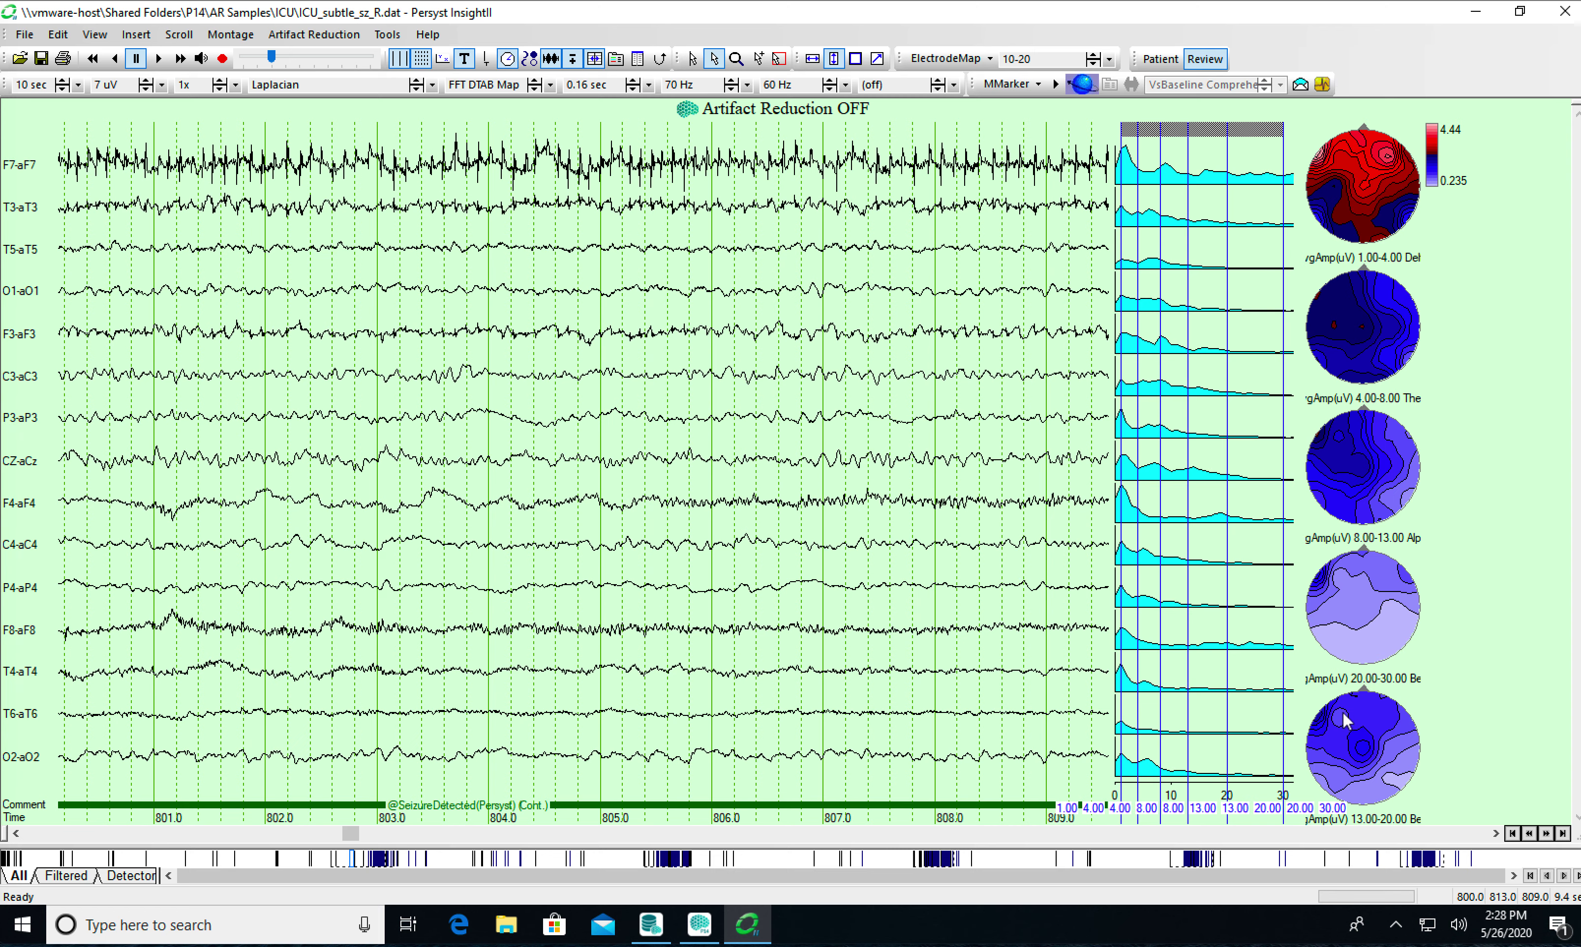
right_click(1227, 222)
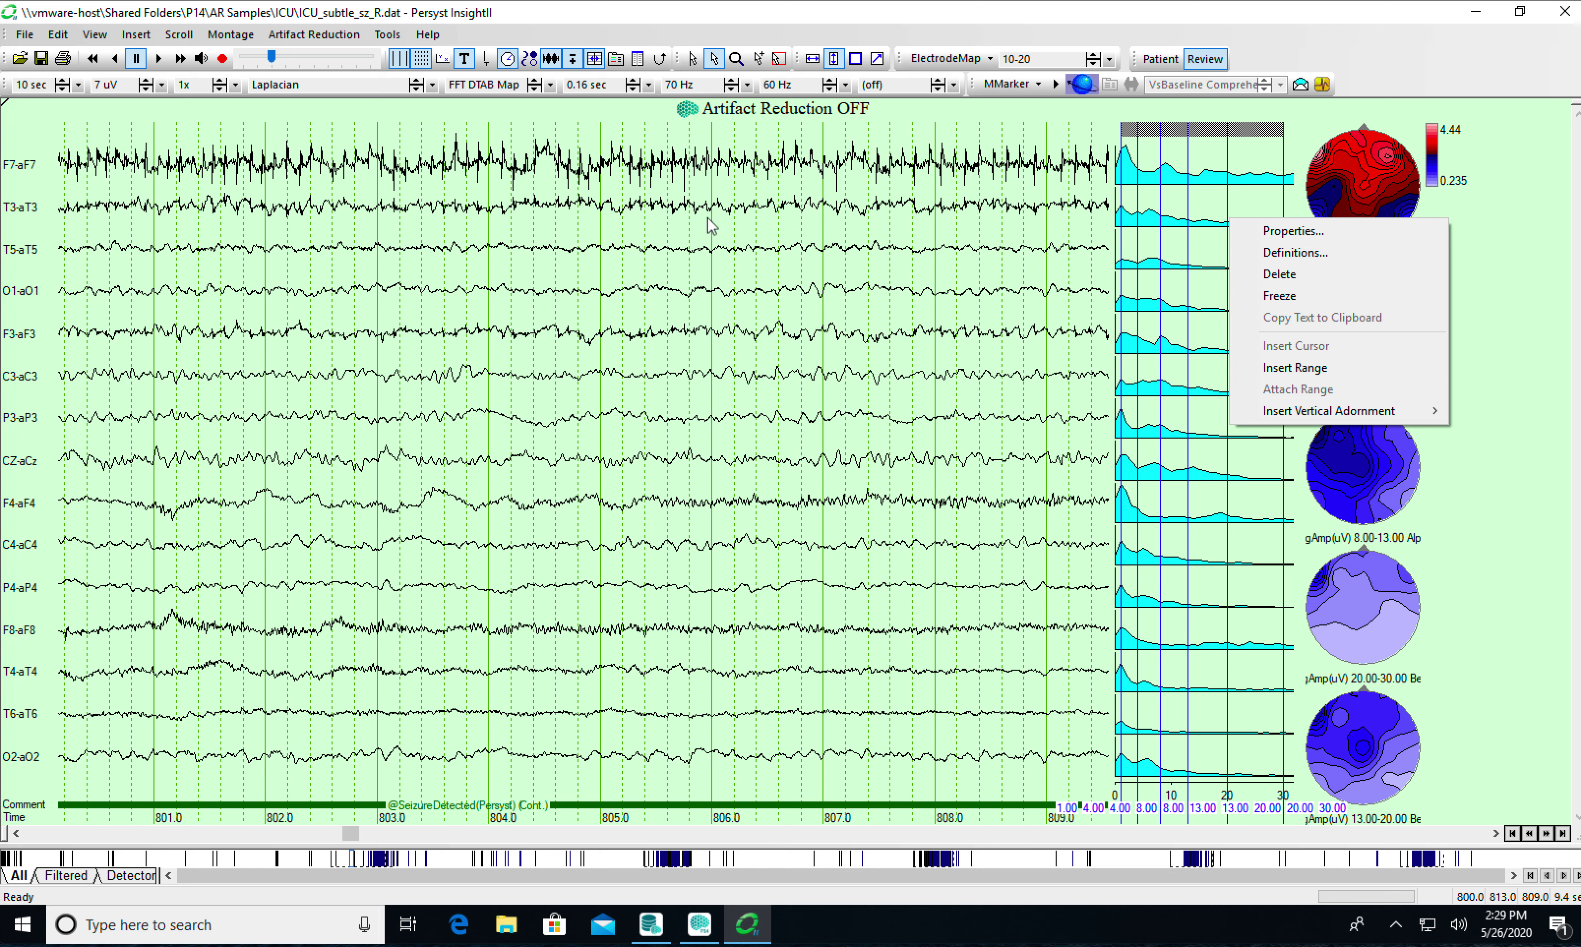
left_click(719, 241)
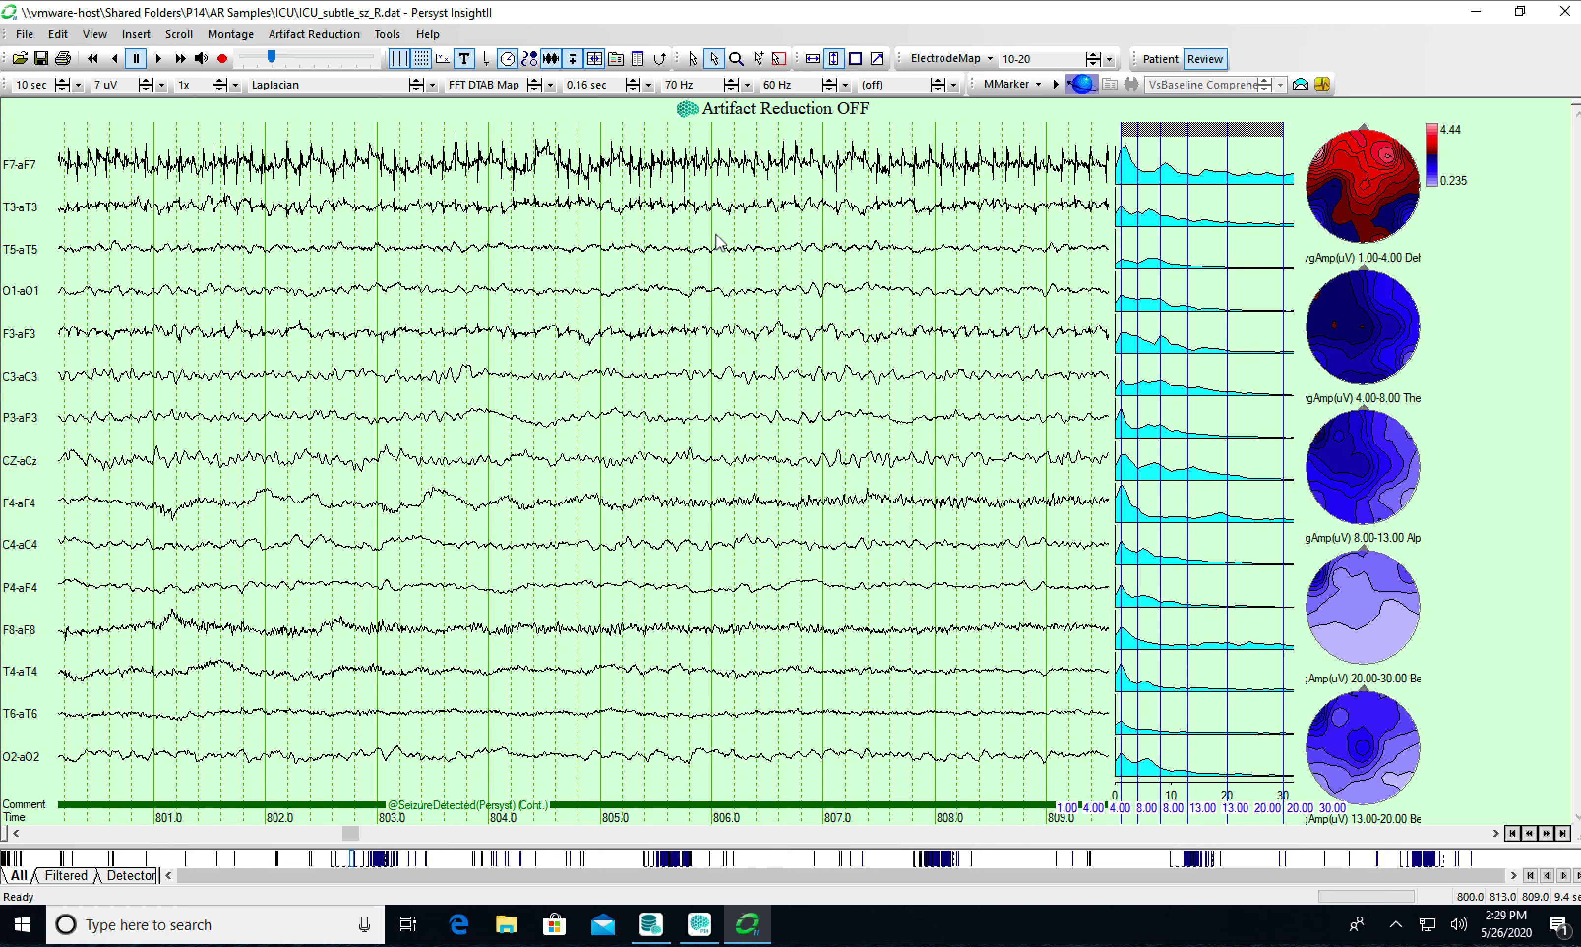
left_click(719, 241)
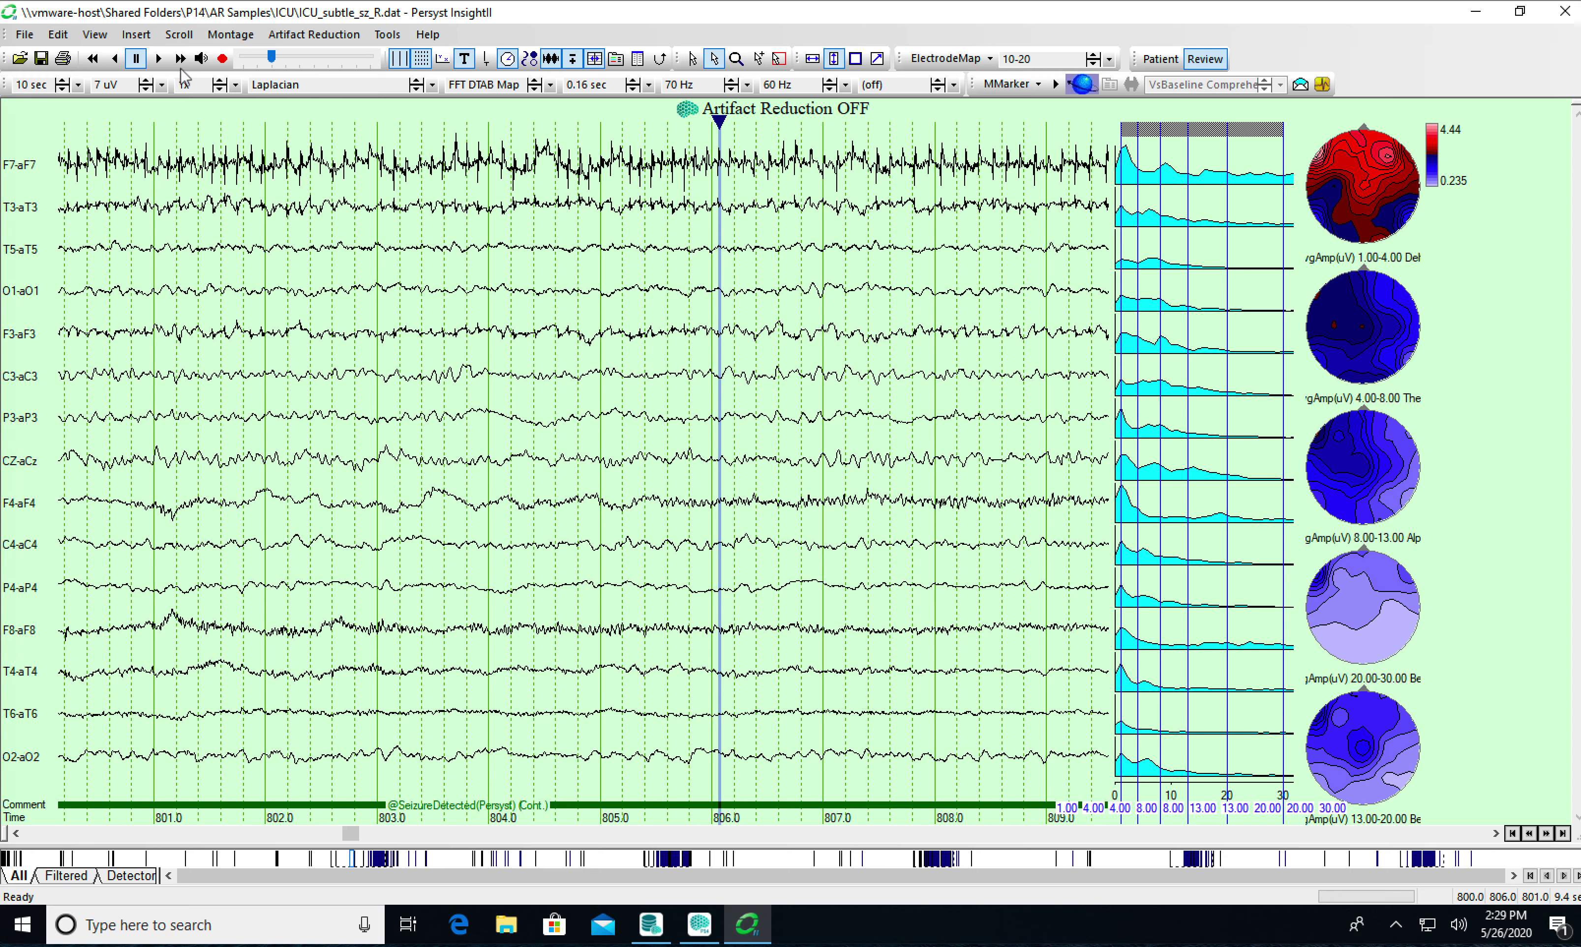
- Save the current spectra and map layout as an adornment montage named My DTAB Map
left_click(251, 36)
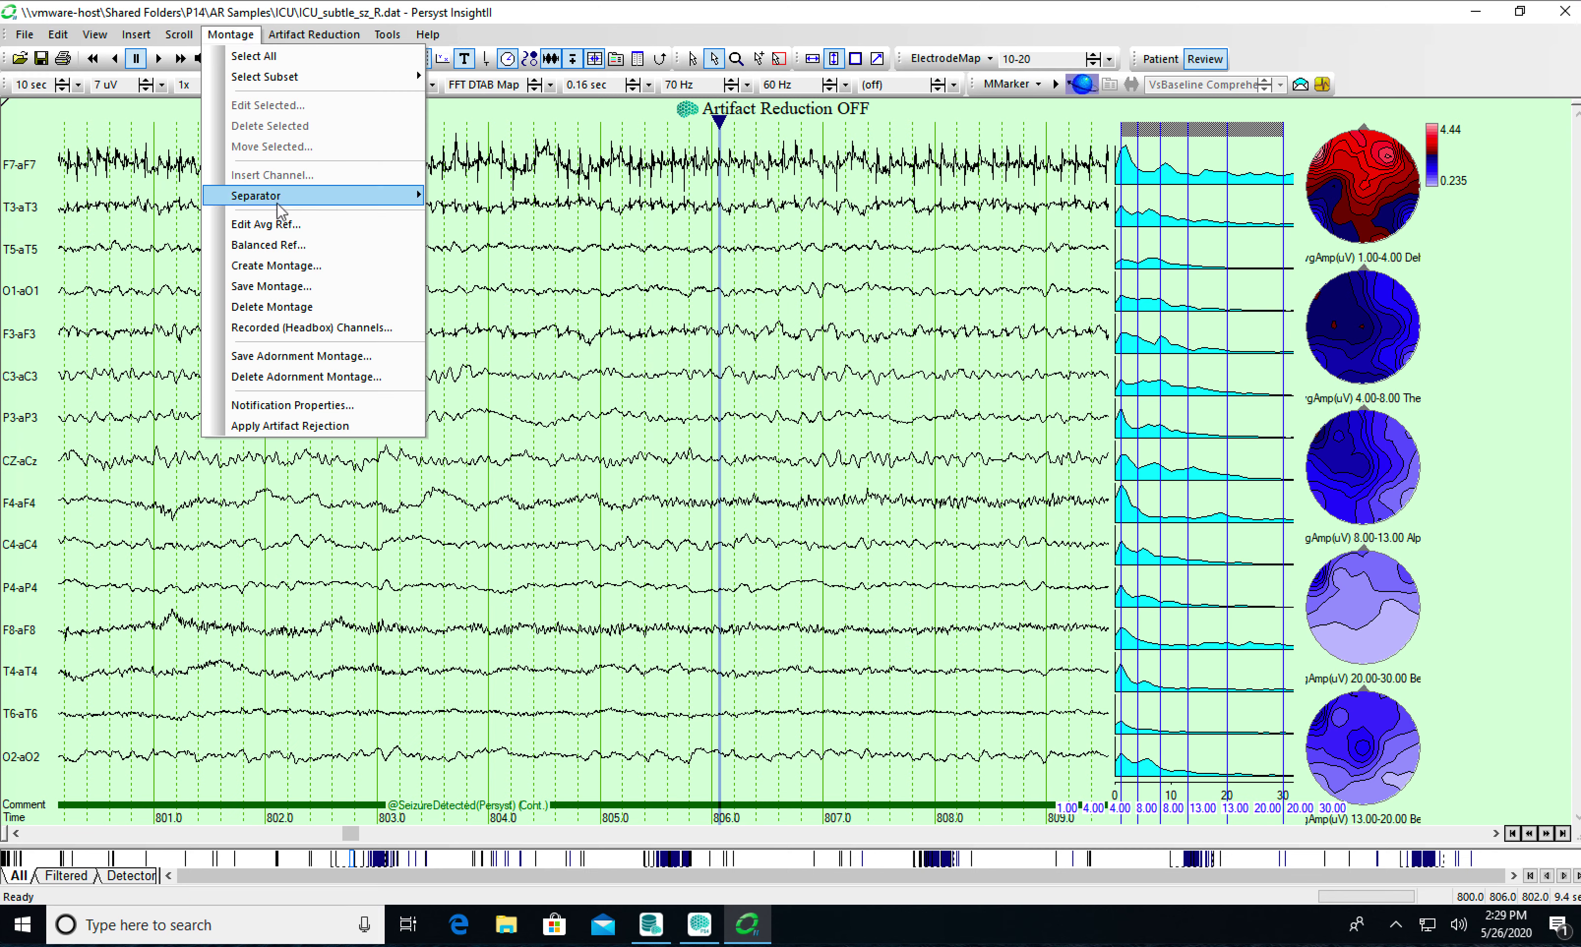
left_click(322, 355)
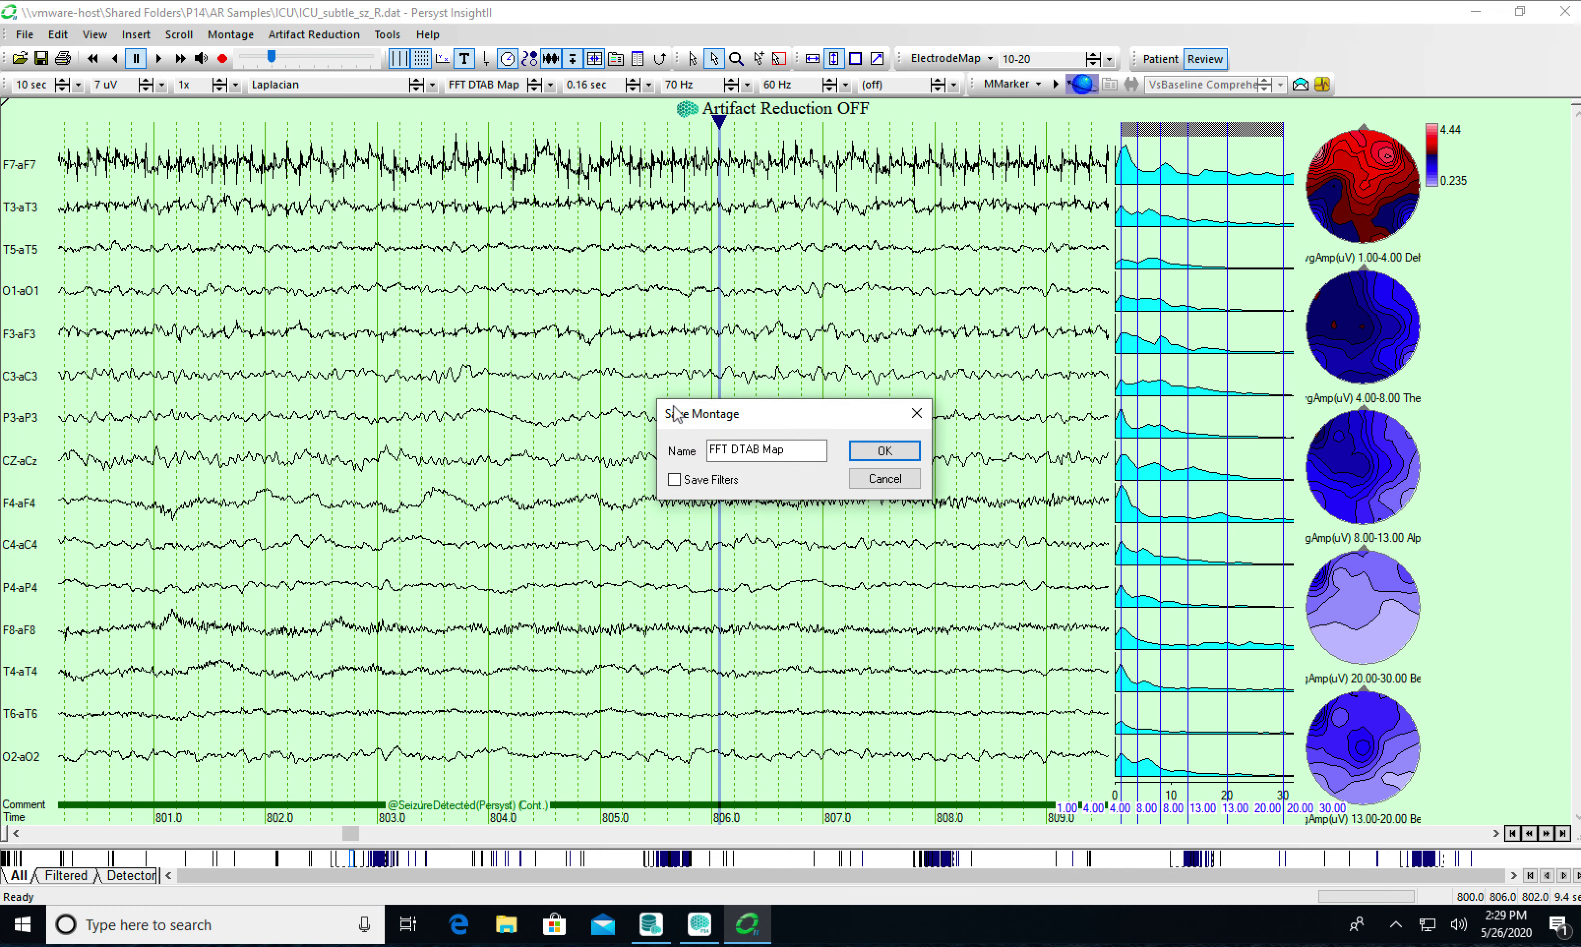
left_click(792, 450)
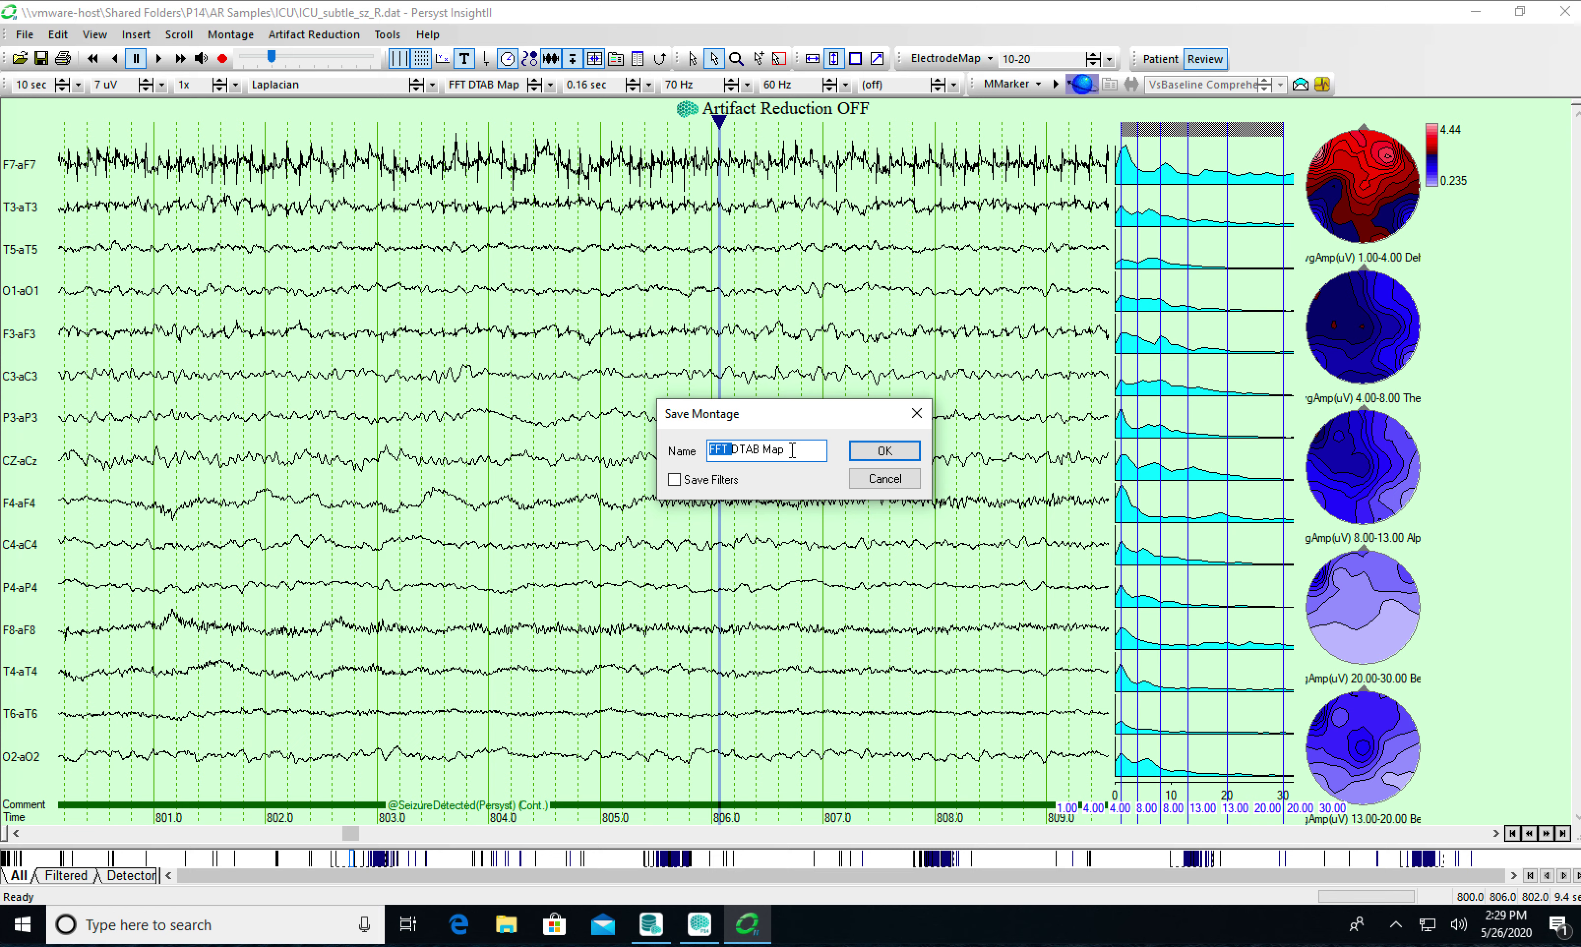
type("My")
left_click(884, 450)
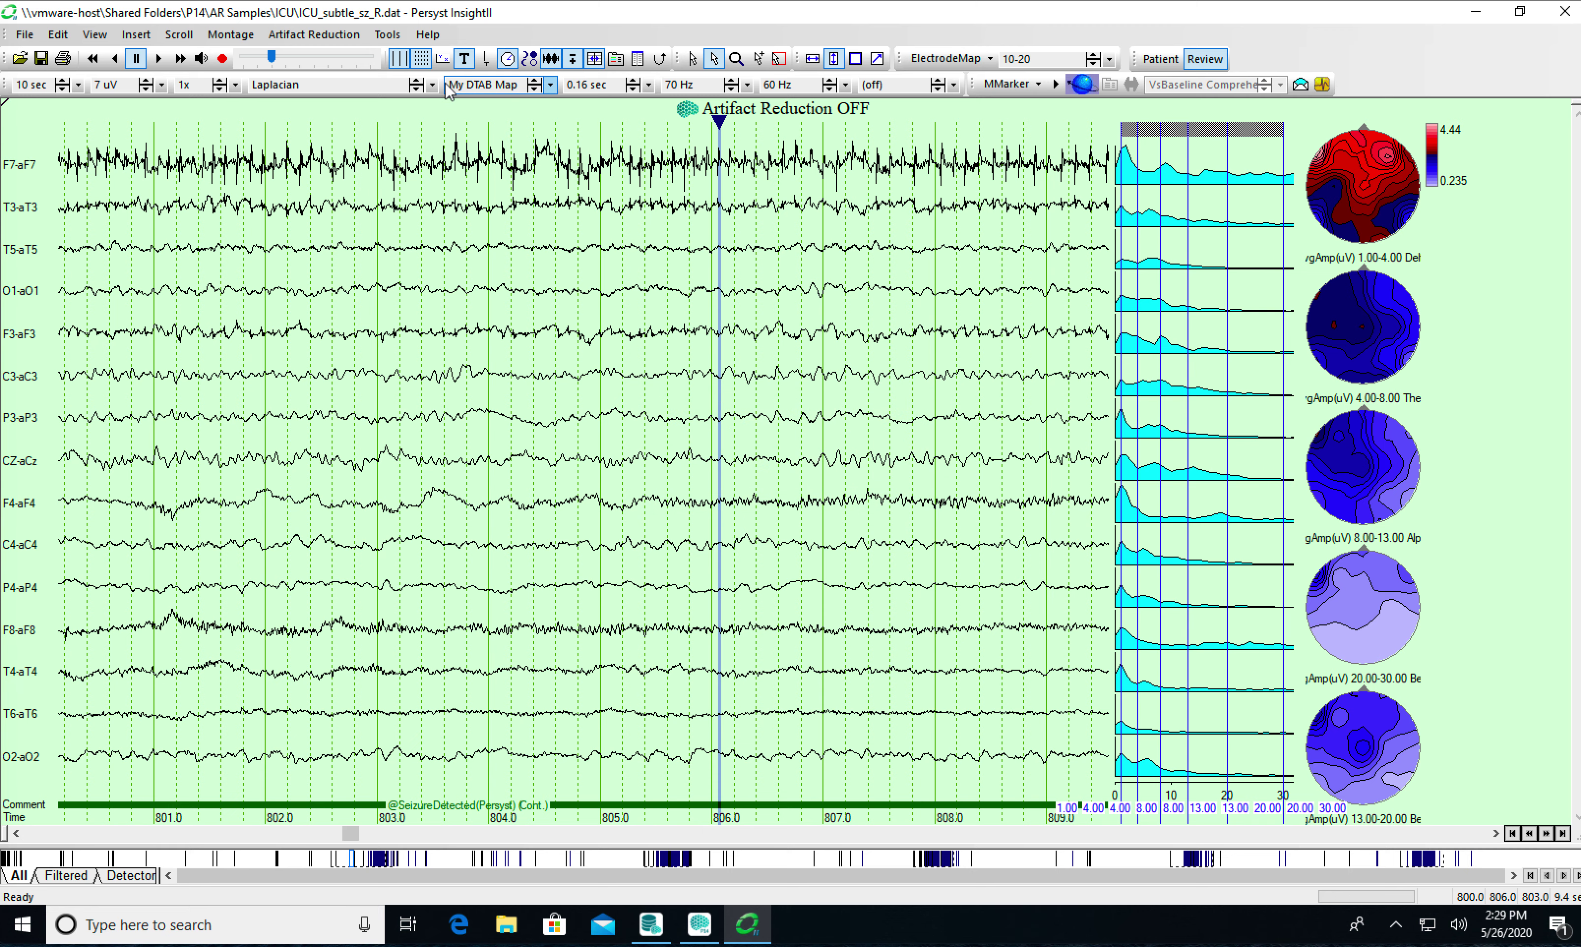
- Show the adornment montages NA and My DTAB Map for comparison, ending on FFT DTAB Map
left_click(521, 84)
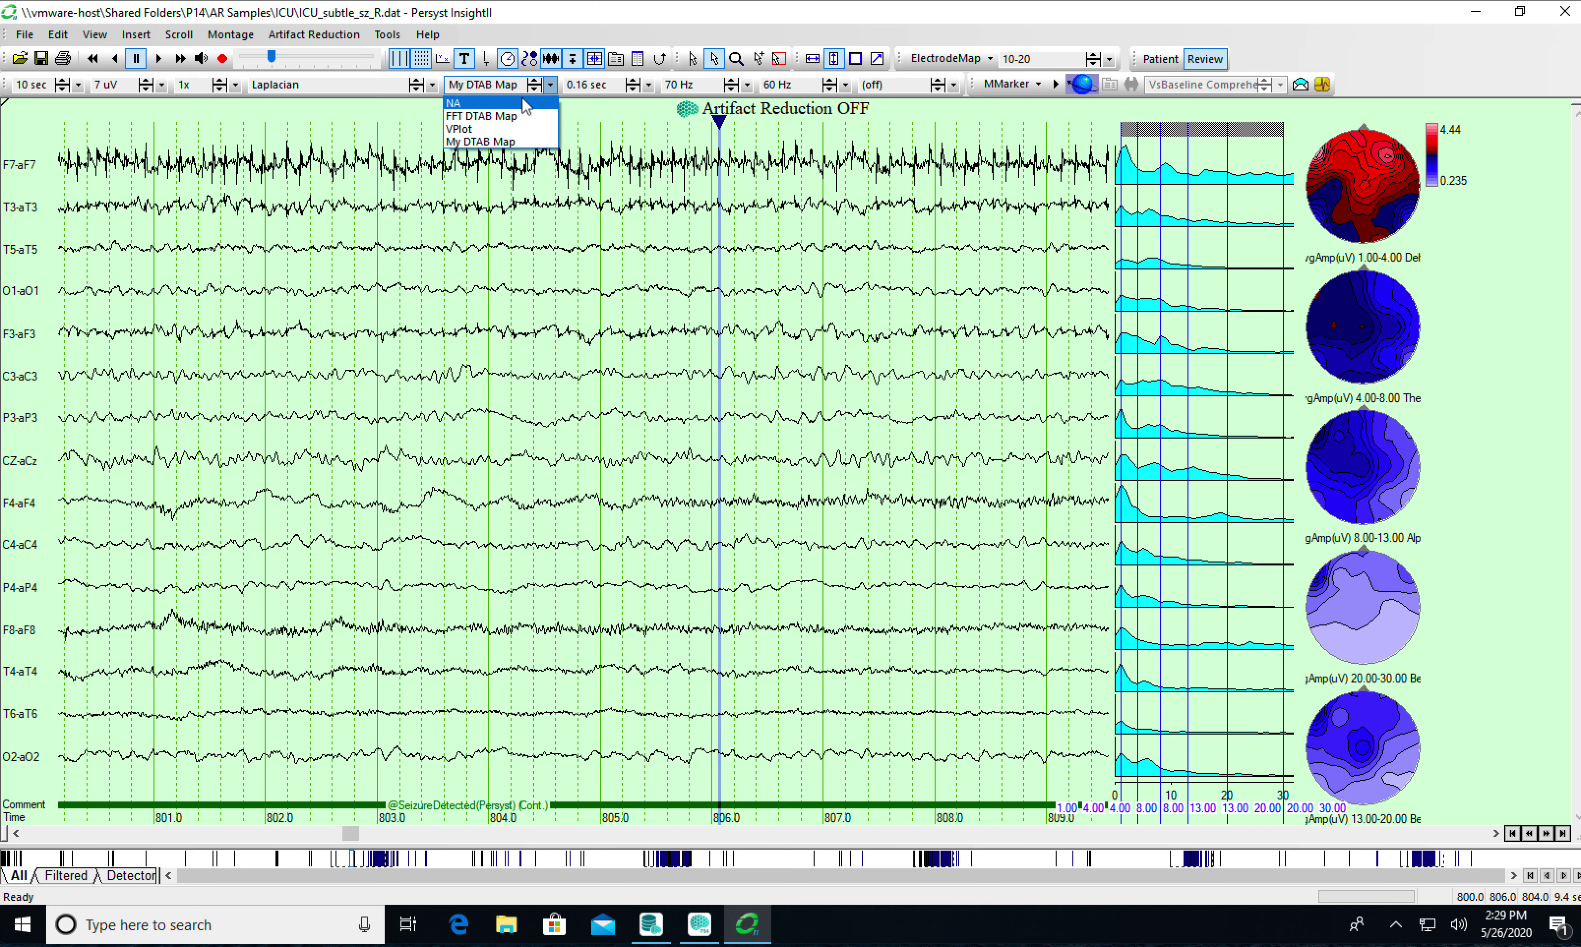
left_click(522, 101)
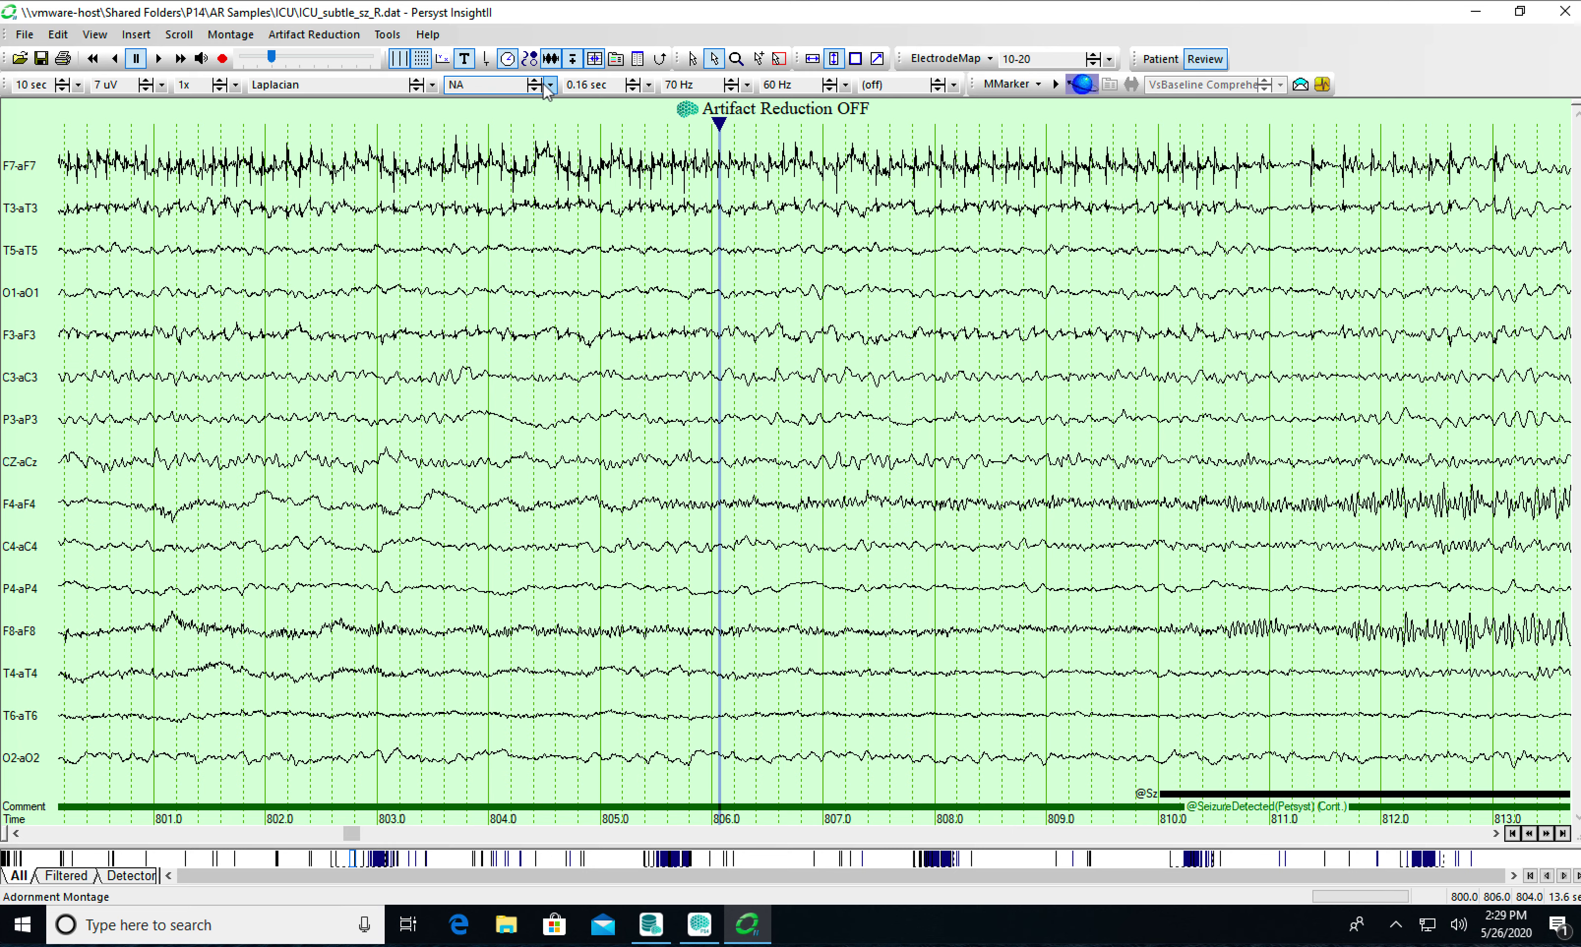
left_click(550, 85)
left_click(494, 141)
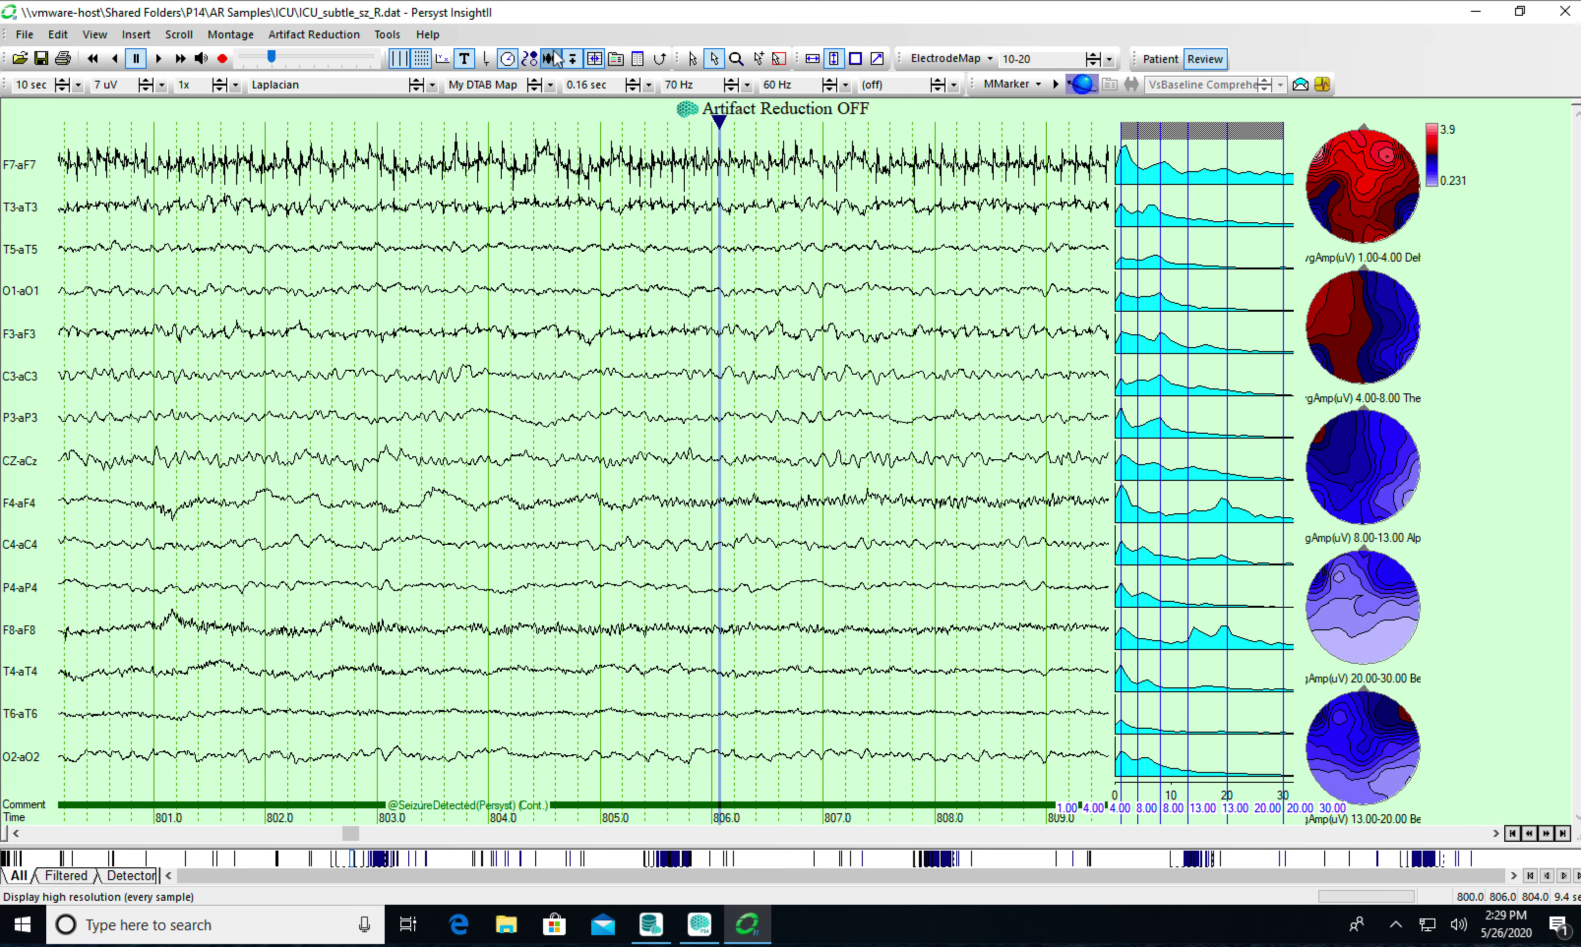
left_click(550, 85)
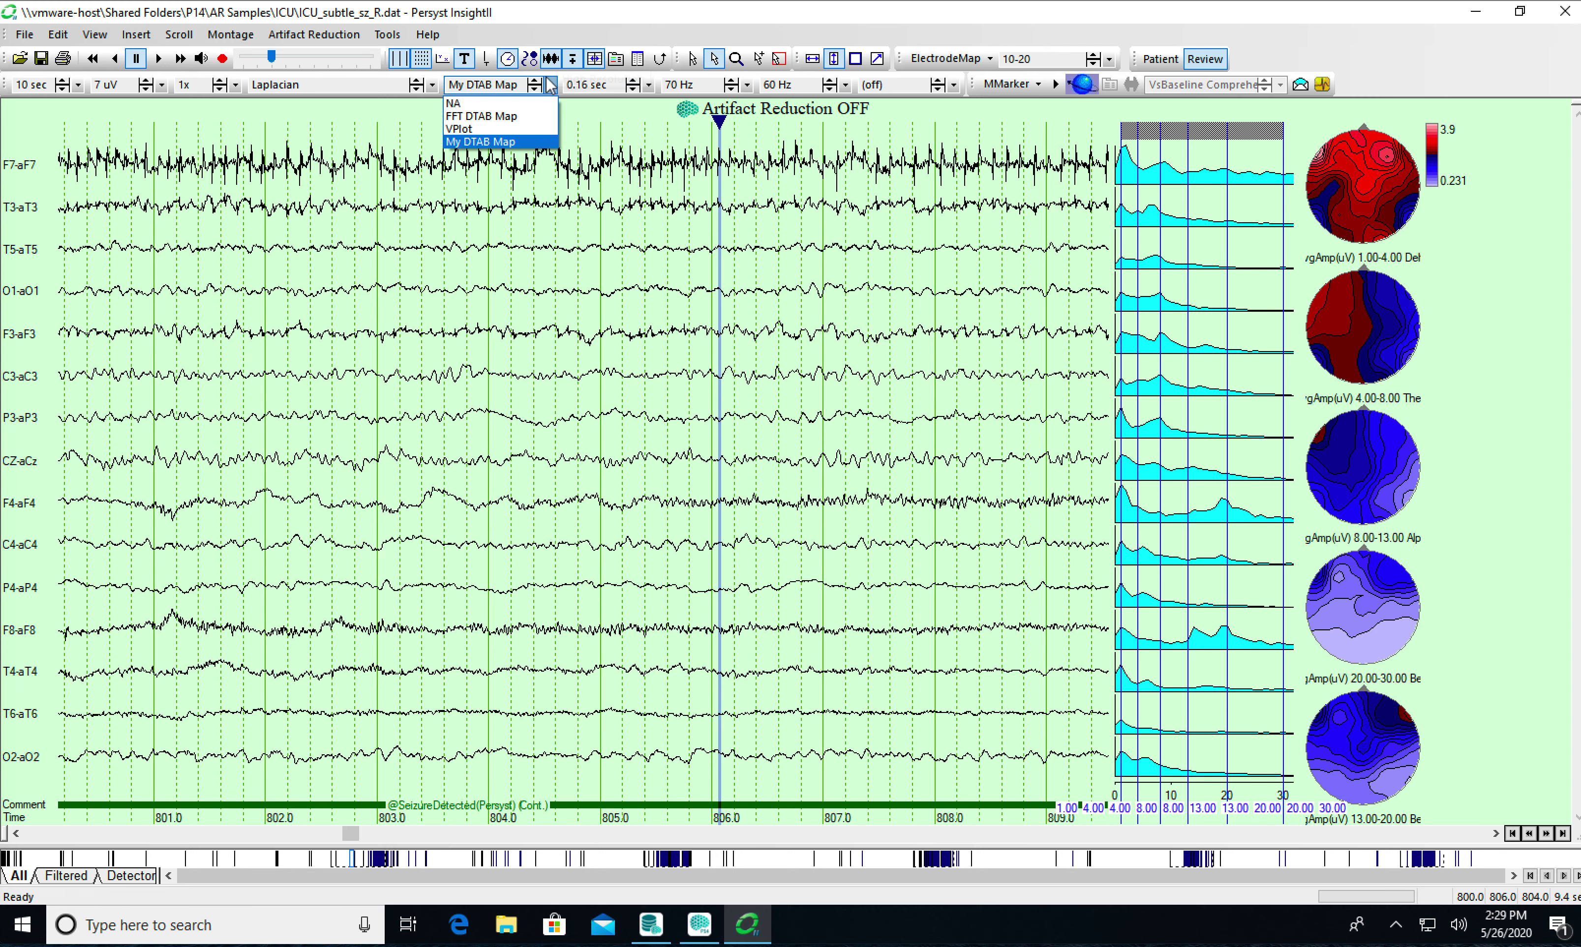
left_click(506, 117)
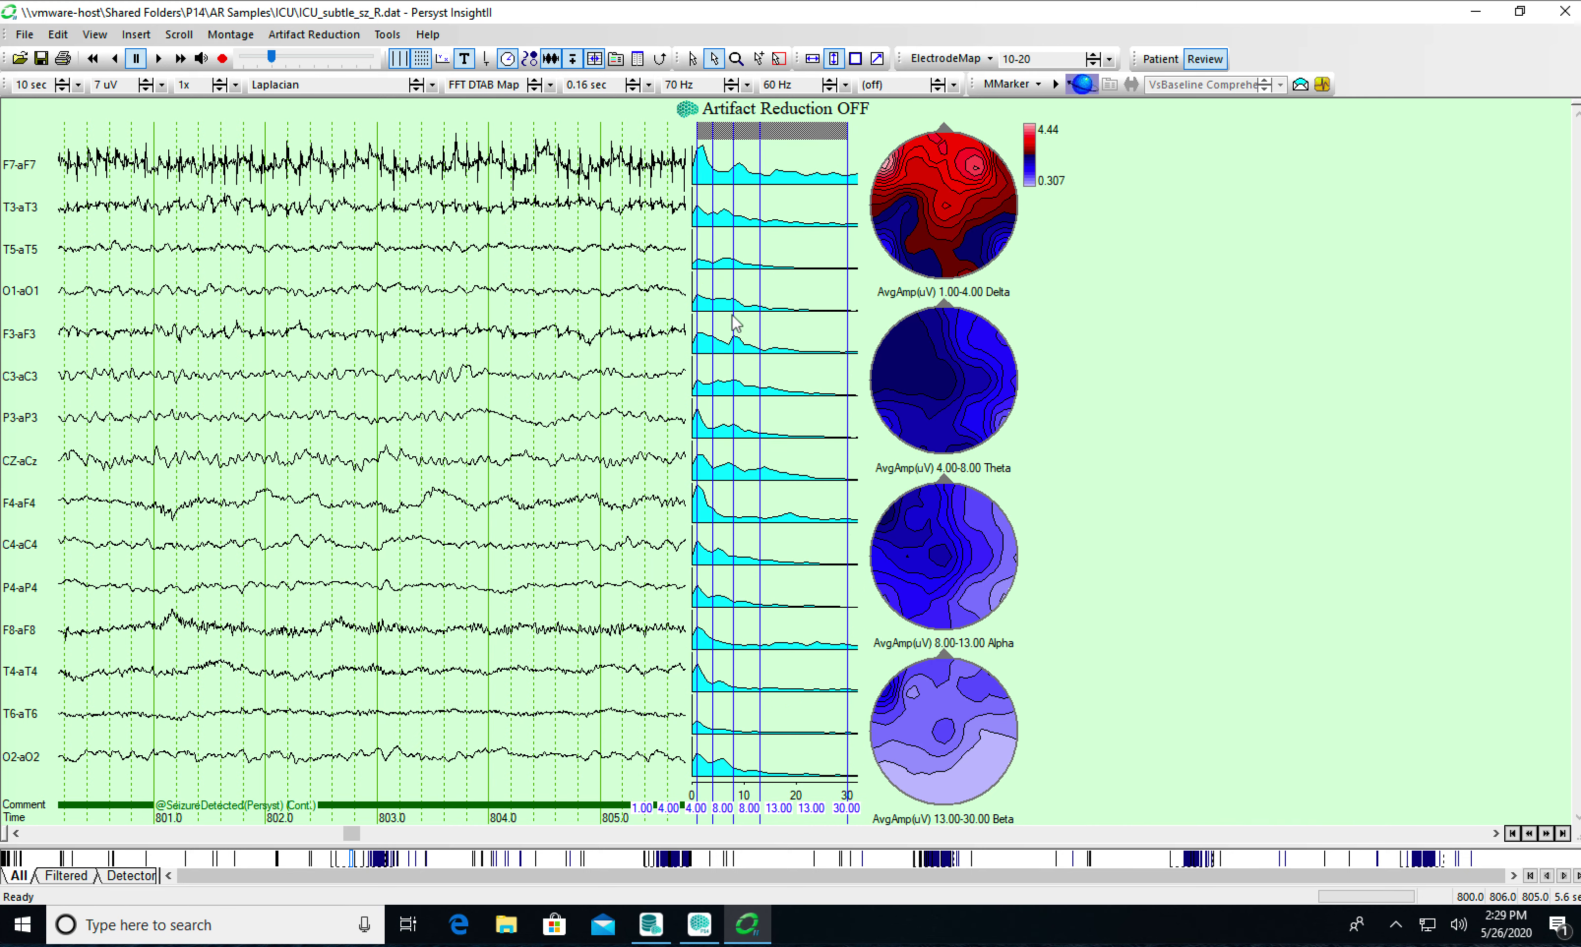
- Shift and narrow the FFT spectra so the EEG beside them spans about 9.6 s, and save the layout as adornment montage FFT DTAB Map
left_click_drag(846, 280, 1296, 277)
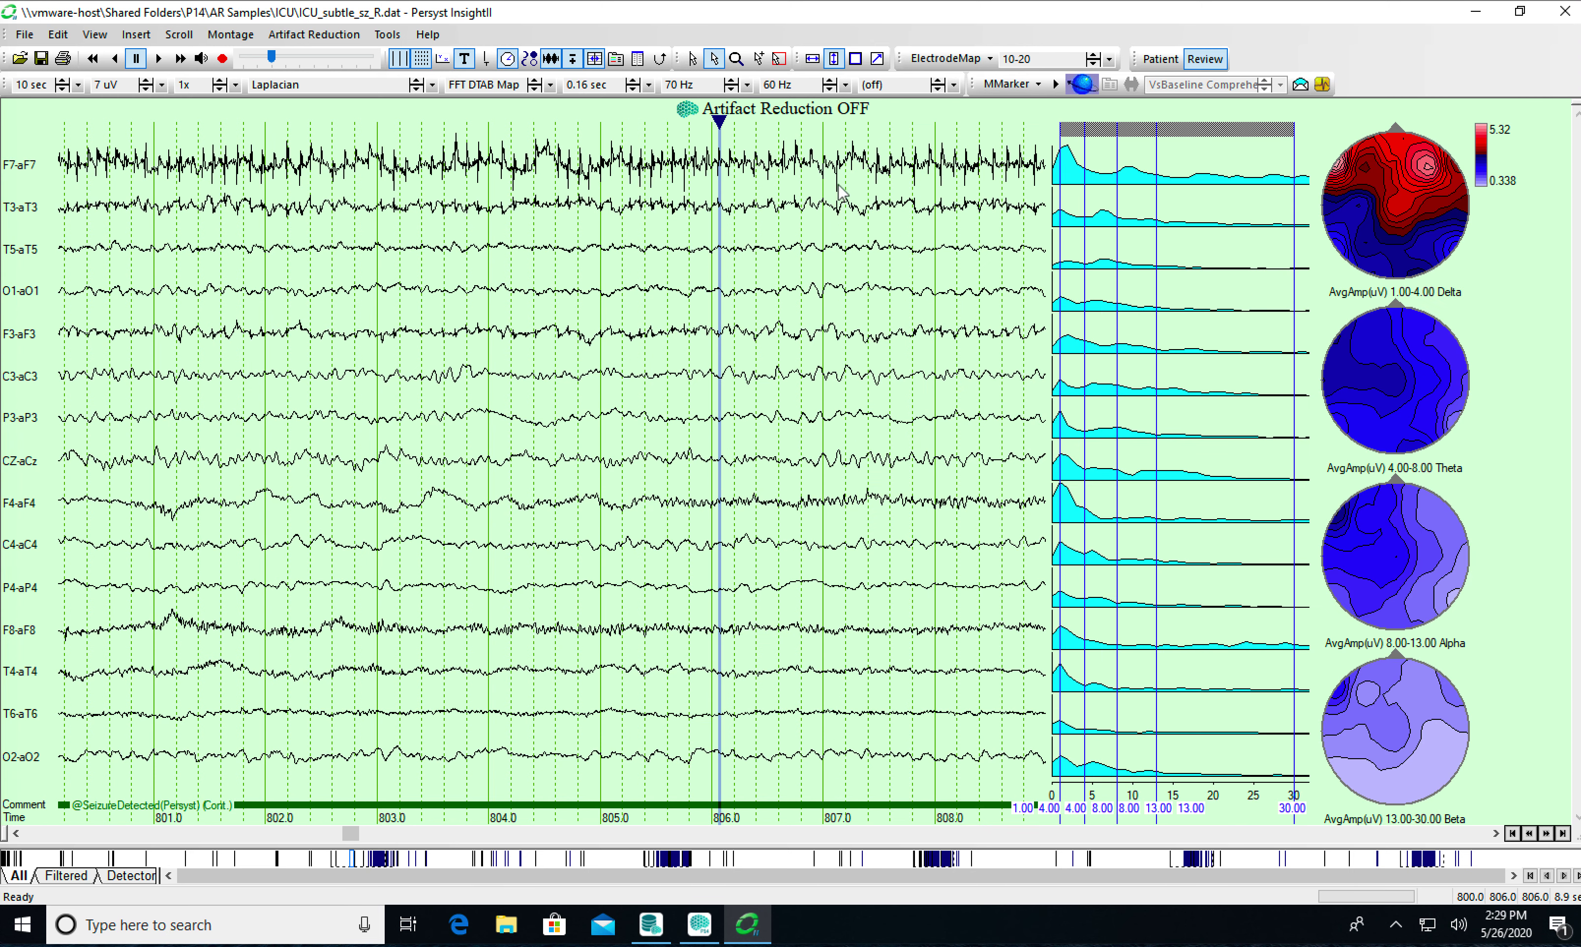
left_click_drag(1034, 249, 1119, 244)
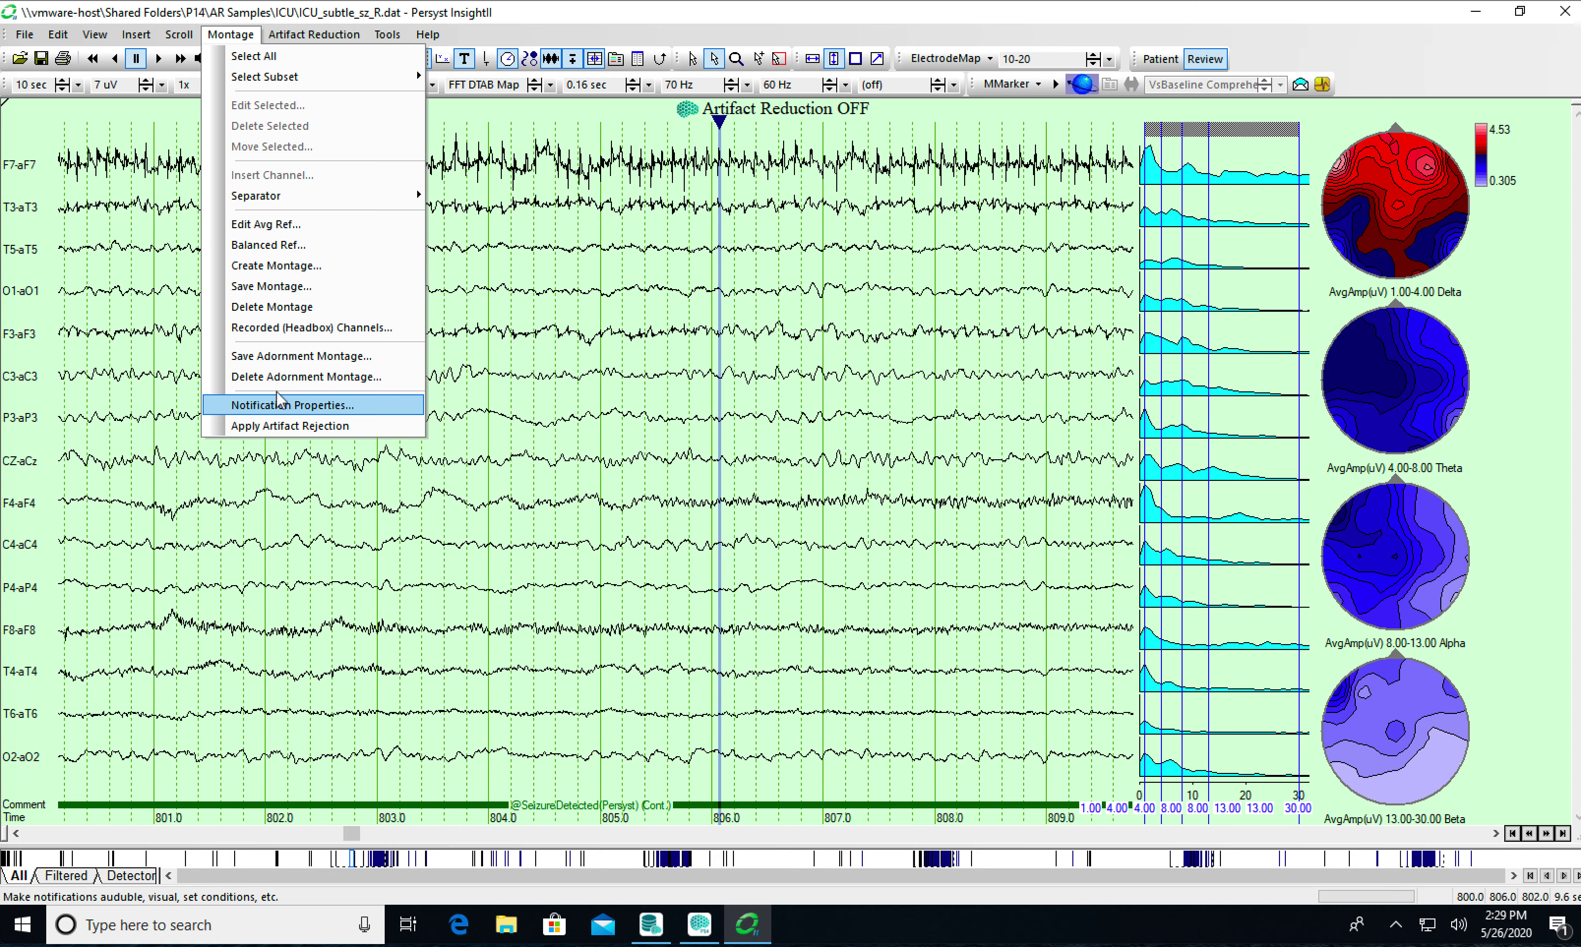
left_click(276, 356)
left_click(863, 453)
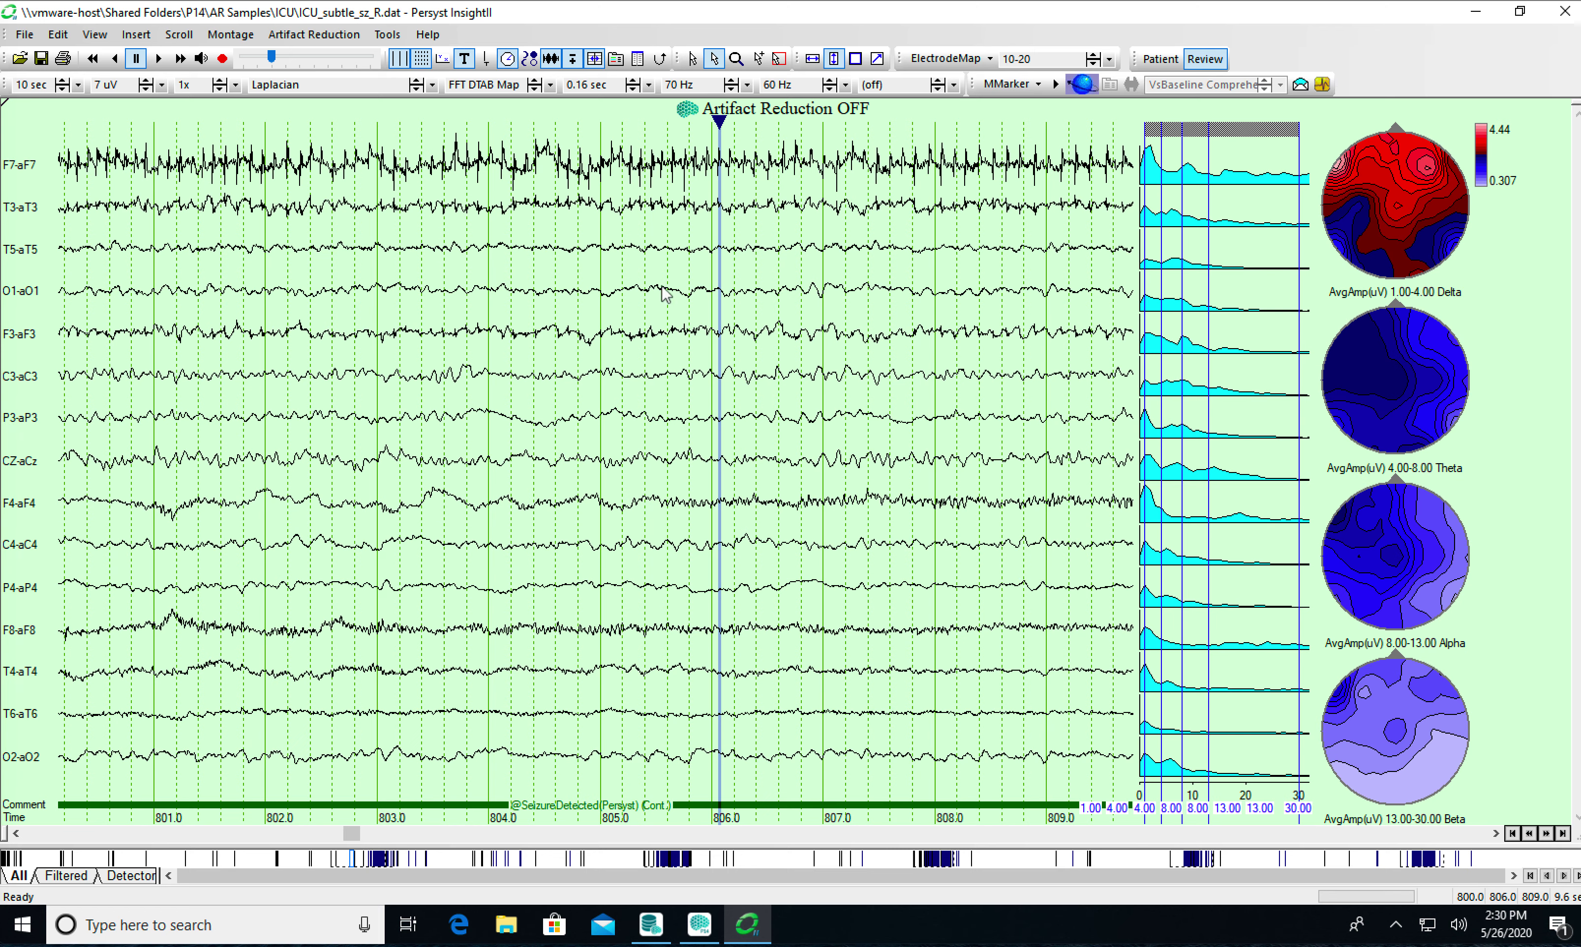
left_click(474, 82)
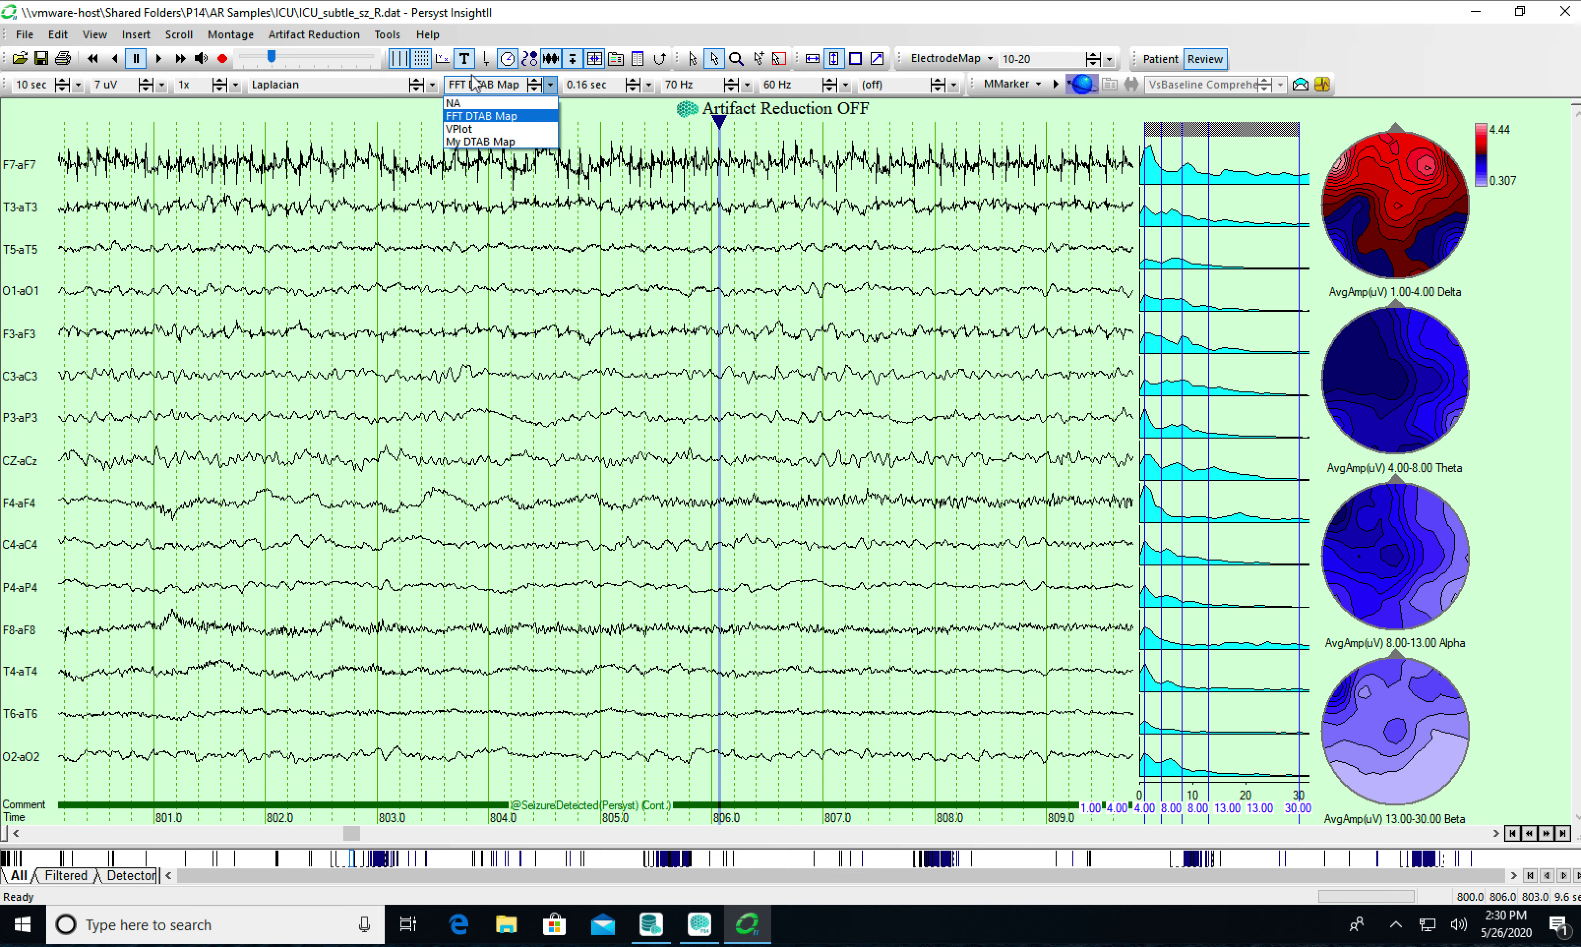
left_click(1242, 203)
- Review how the analysis ranges are created in the FFT spectrum's Data Ranges properties, and accept the settings
right_click(1242, 206)
left_click(1262, 221)
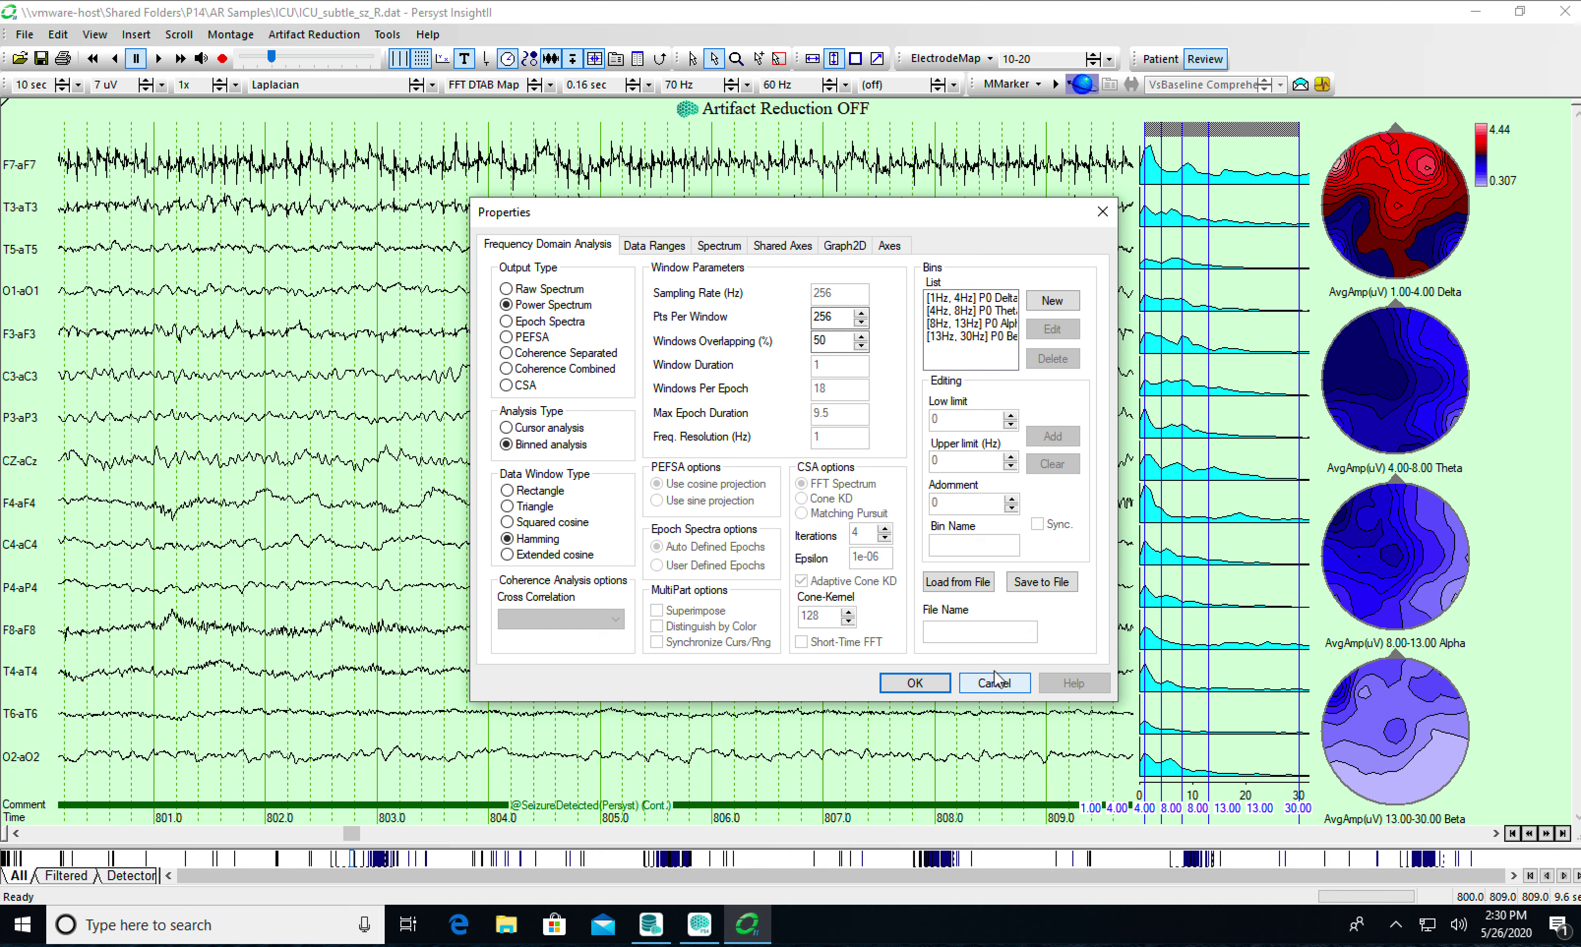
left_click(645, 245)
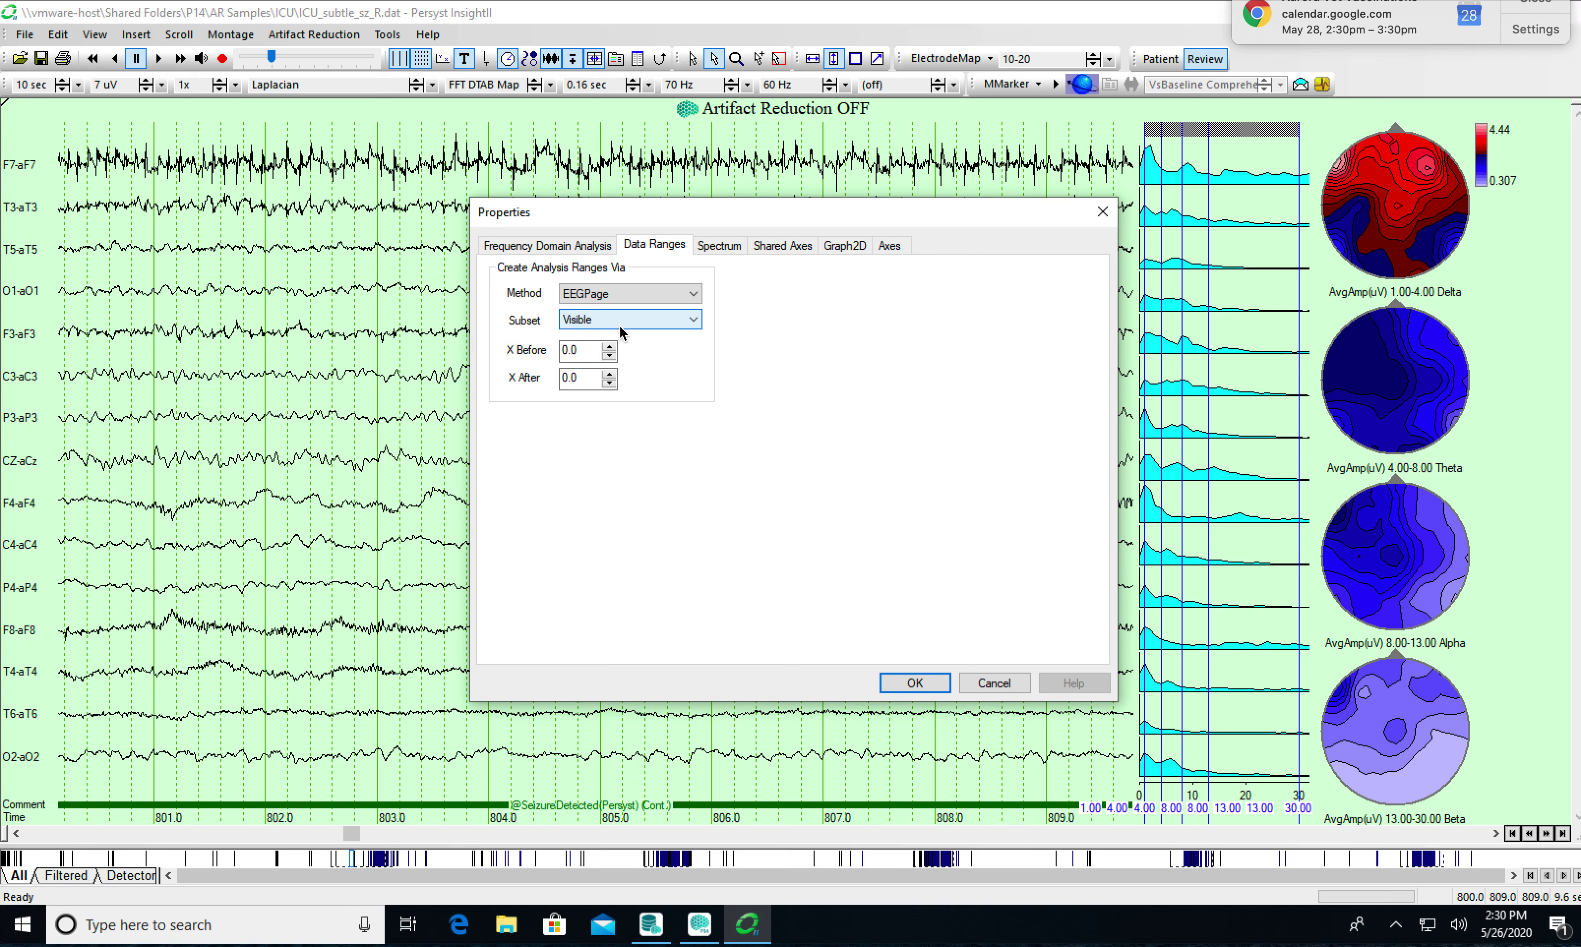
left_click(1535, 8)
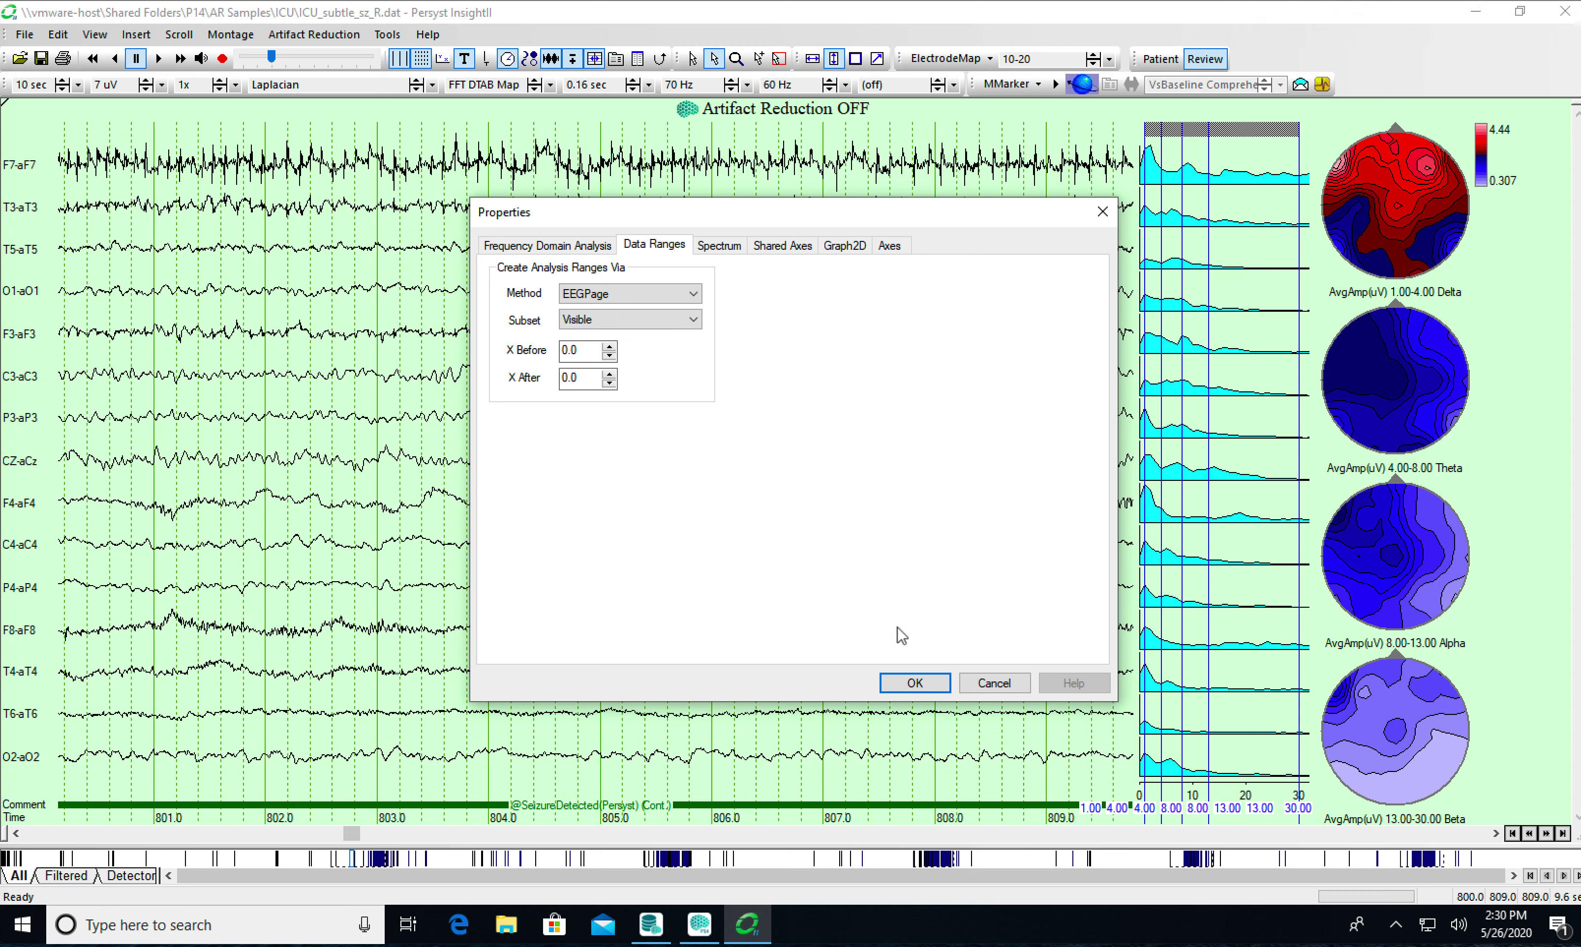
left_click(928, 687)
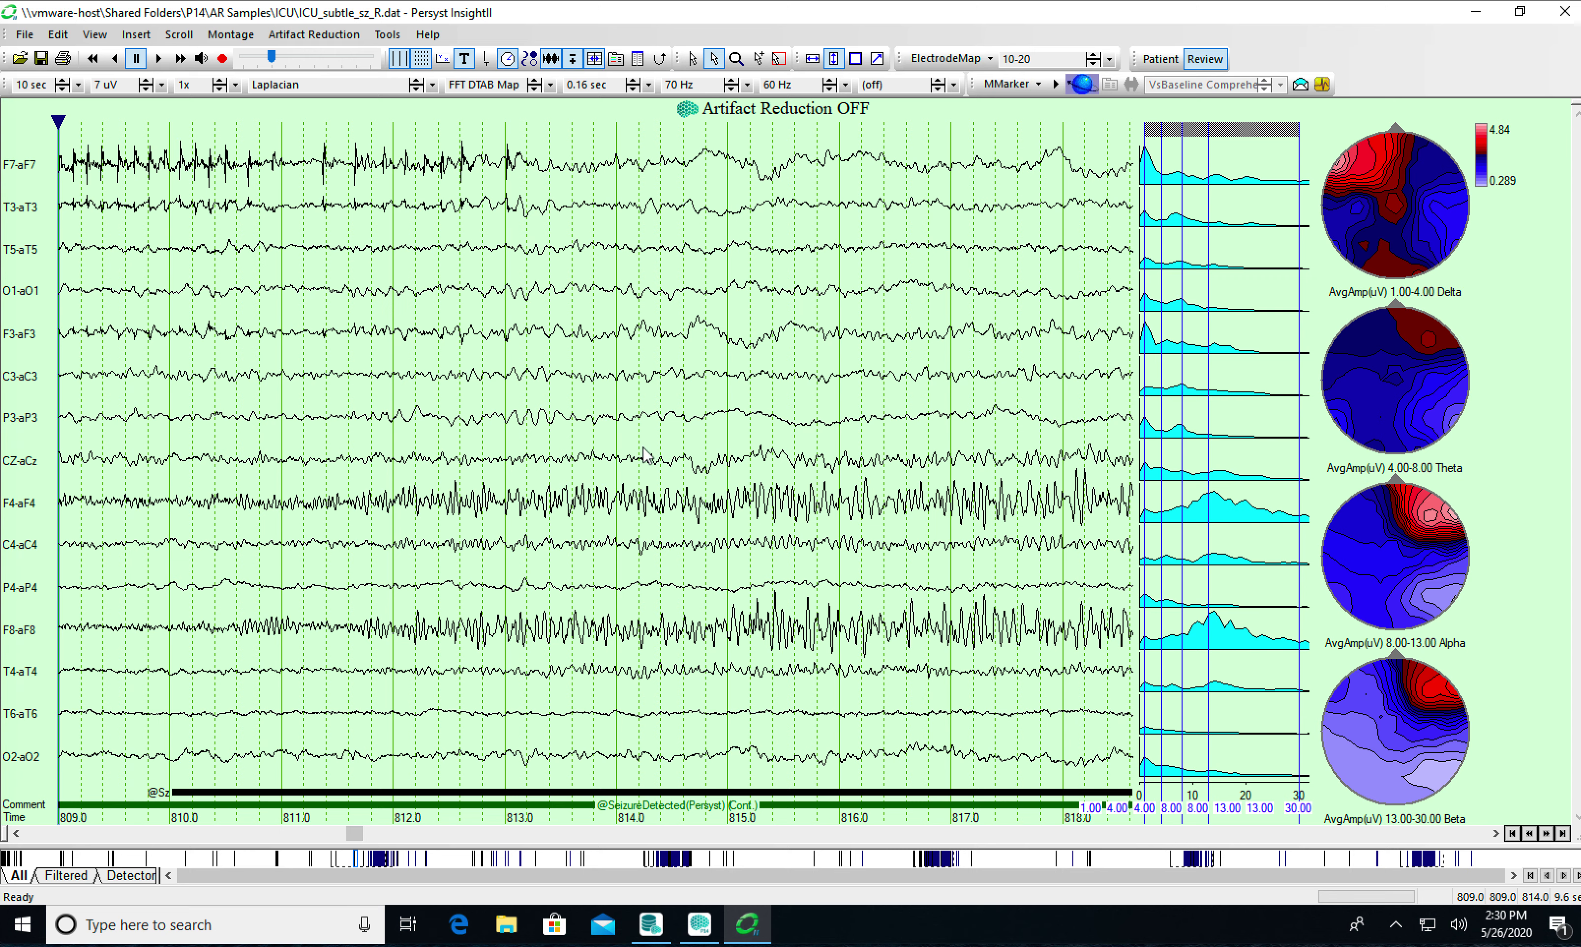
- Insert a range about 2.19 s long in the EEG, starting near 810.0 s, with the position of new cursors kept fixed
right_click(396, 420)
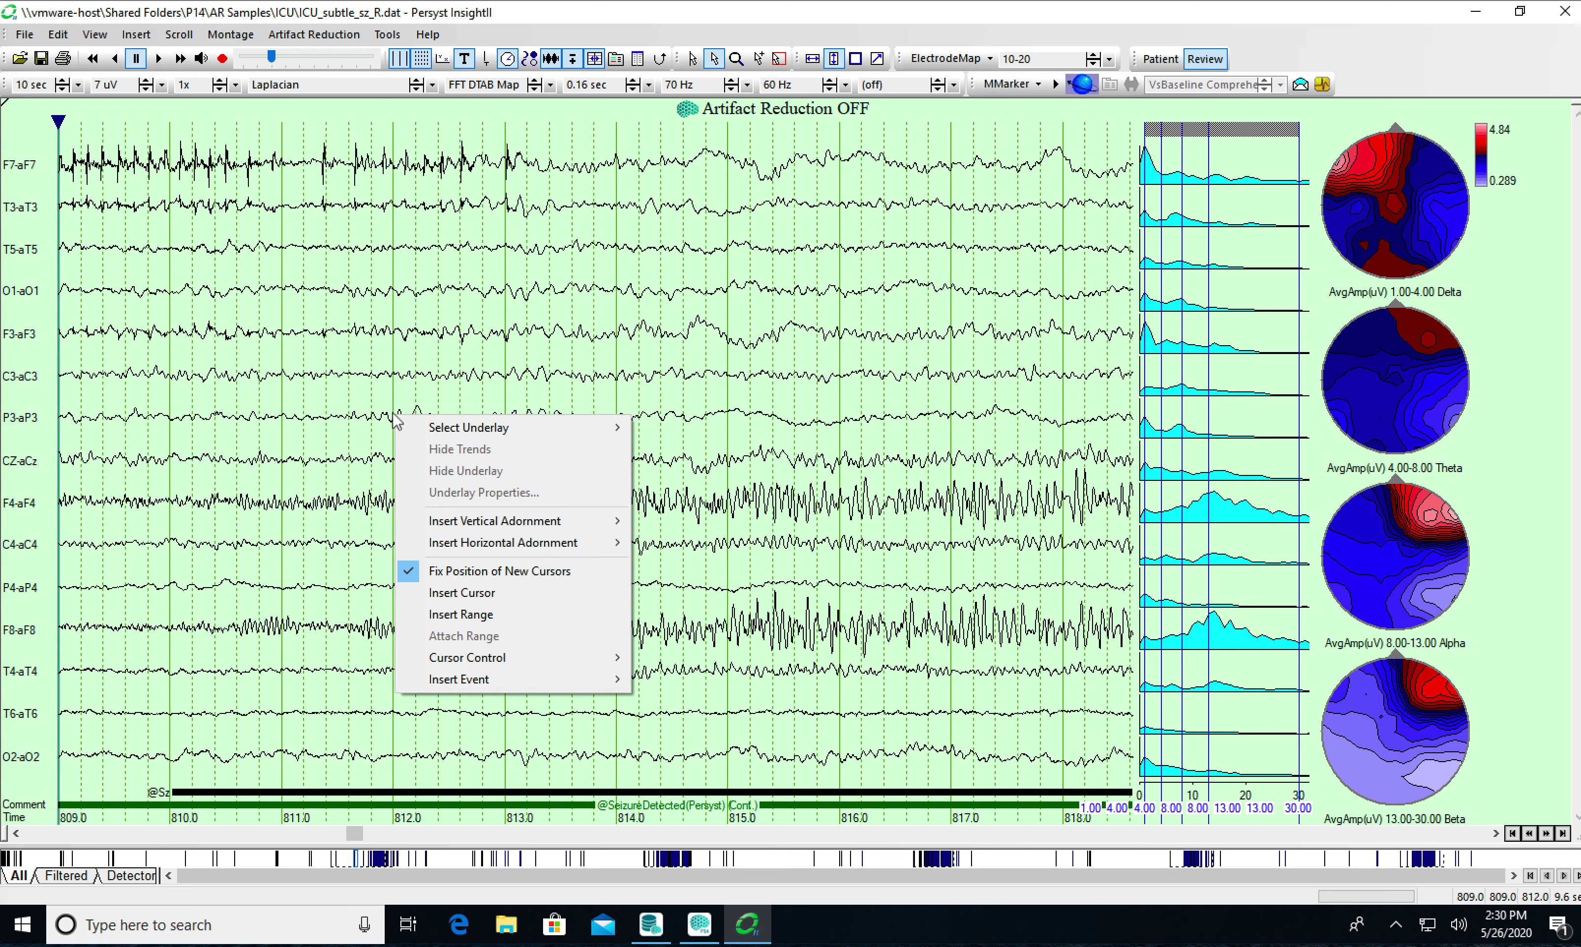
left_click(445, 570)
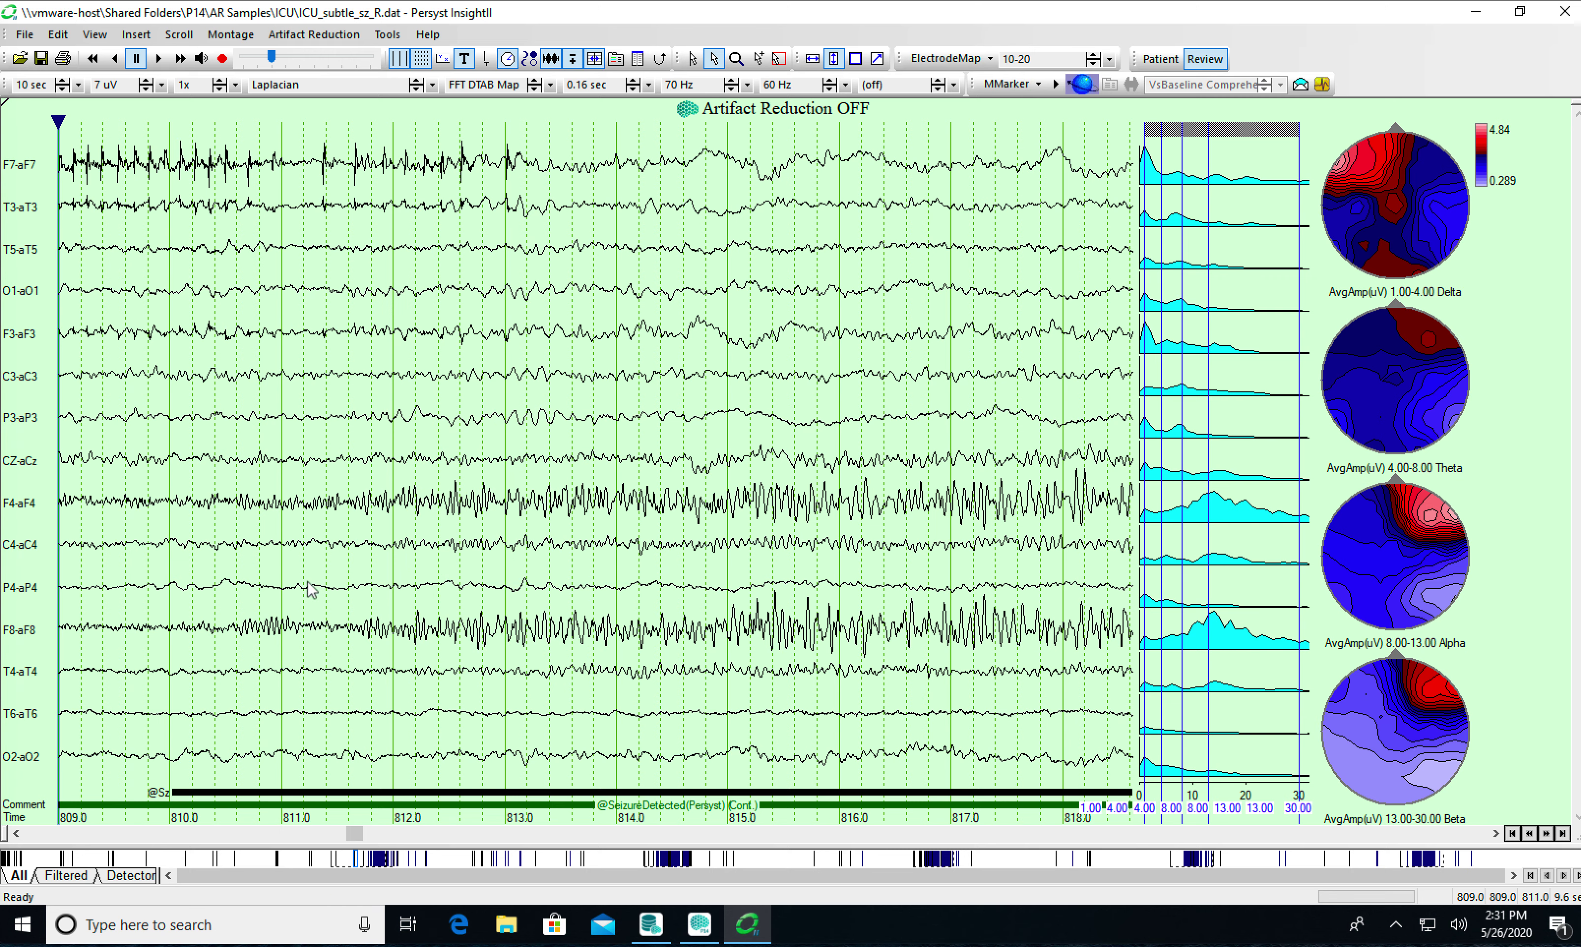
right_click(170, 506)
left_click(234, 699)
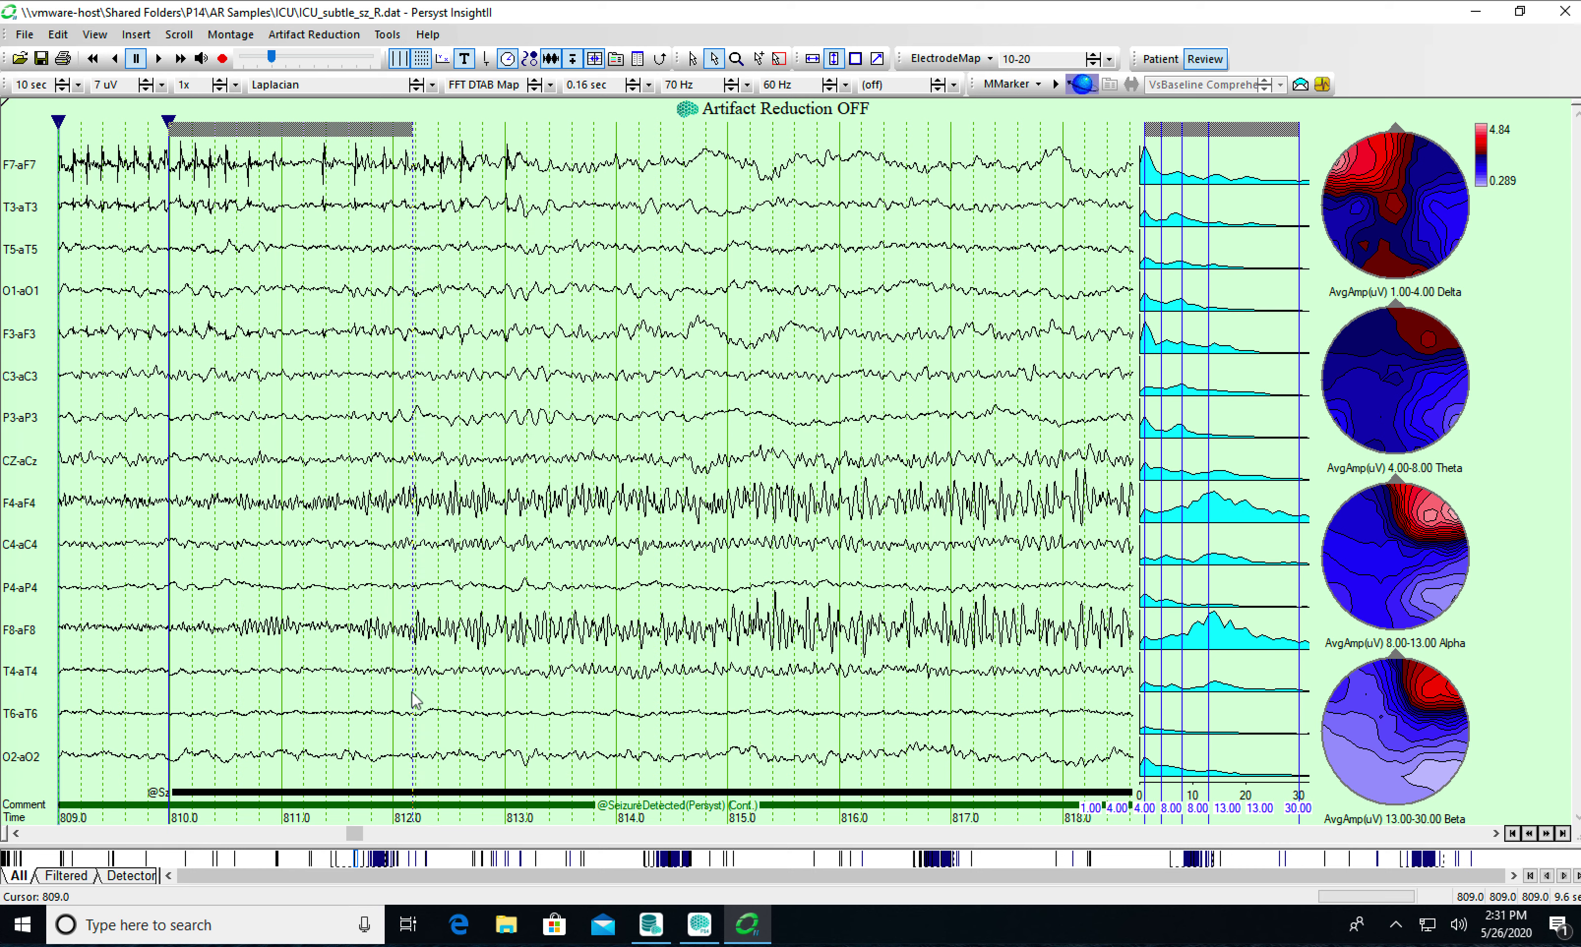
left_click(413, 694)
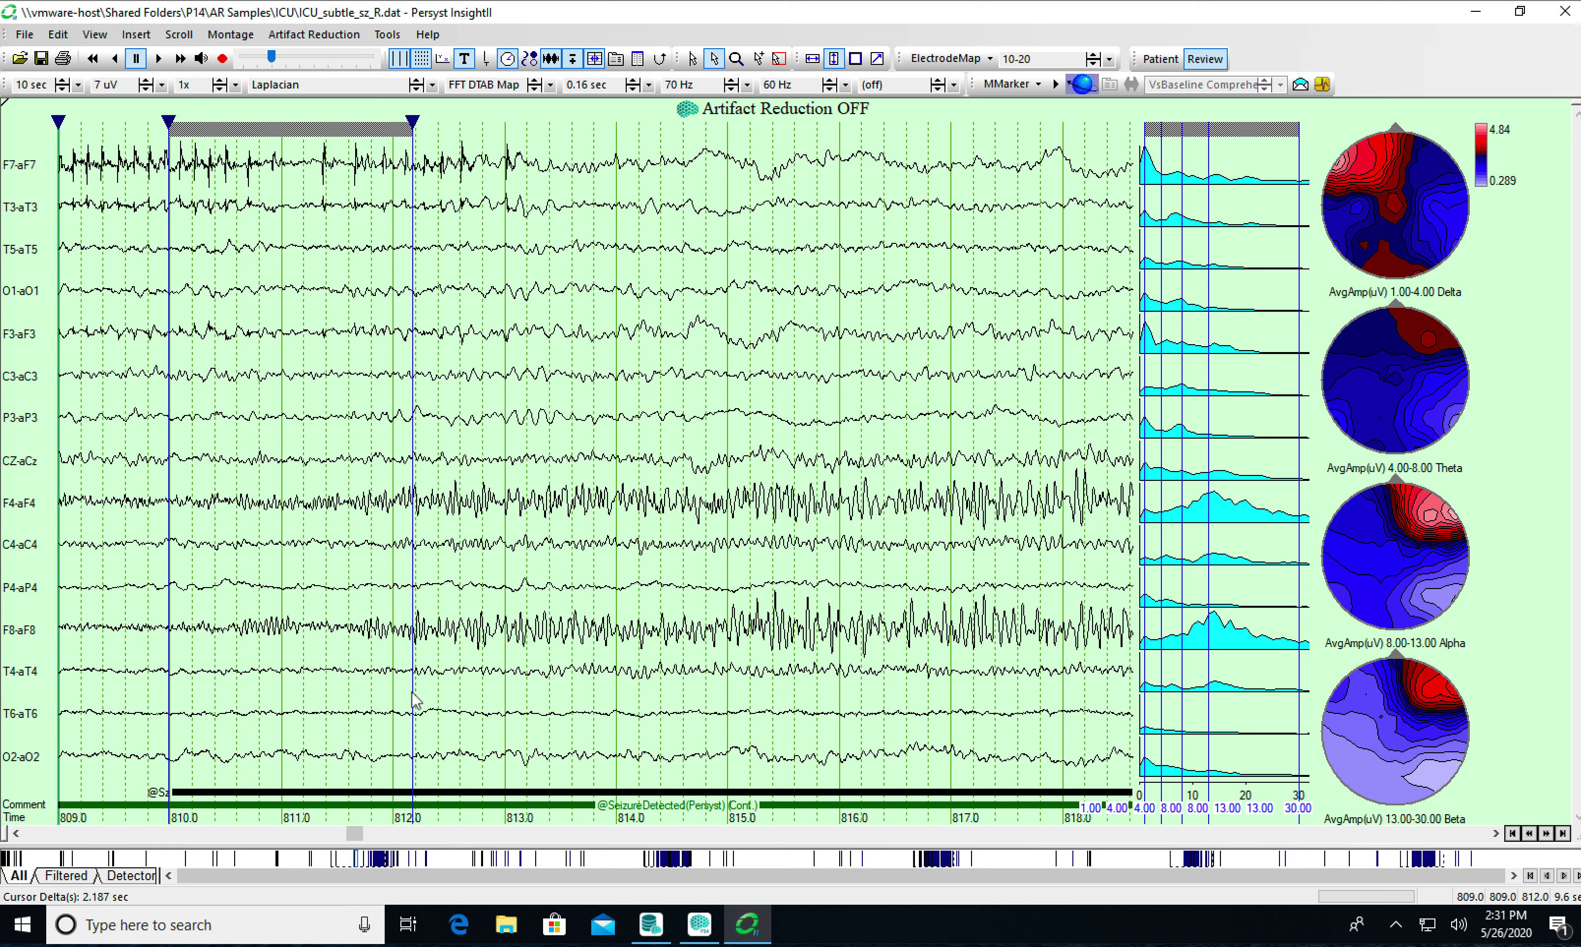
- Set the FFT spectra to create their analysis ranges with the Ranges method and the Selected subset
right_click(1187, 354)
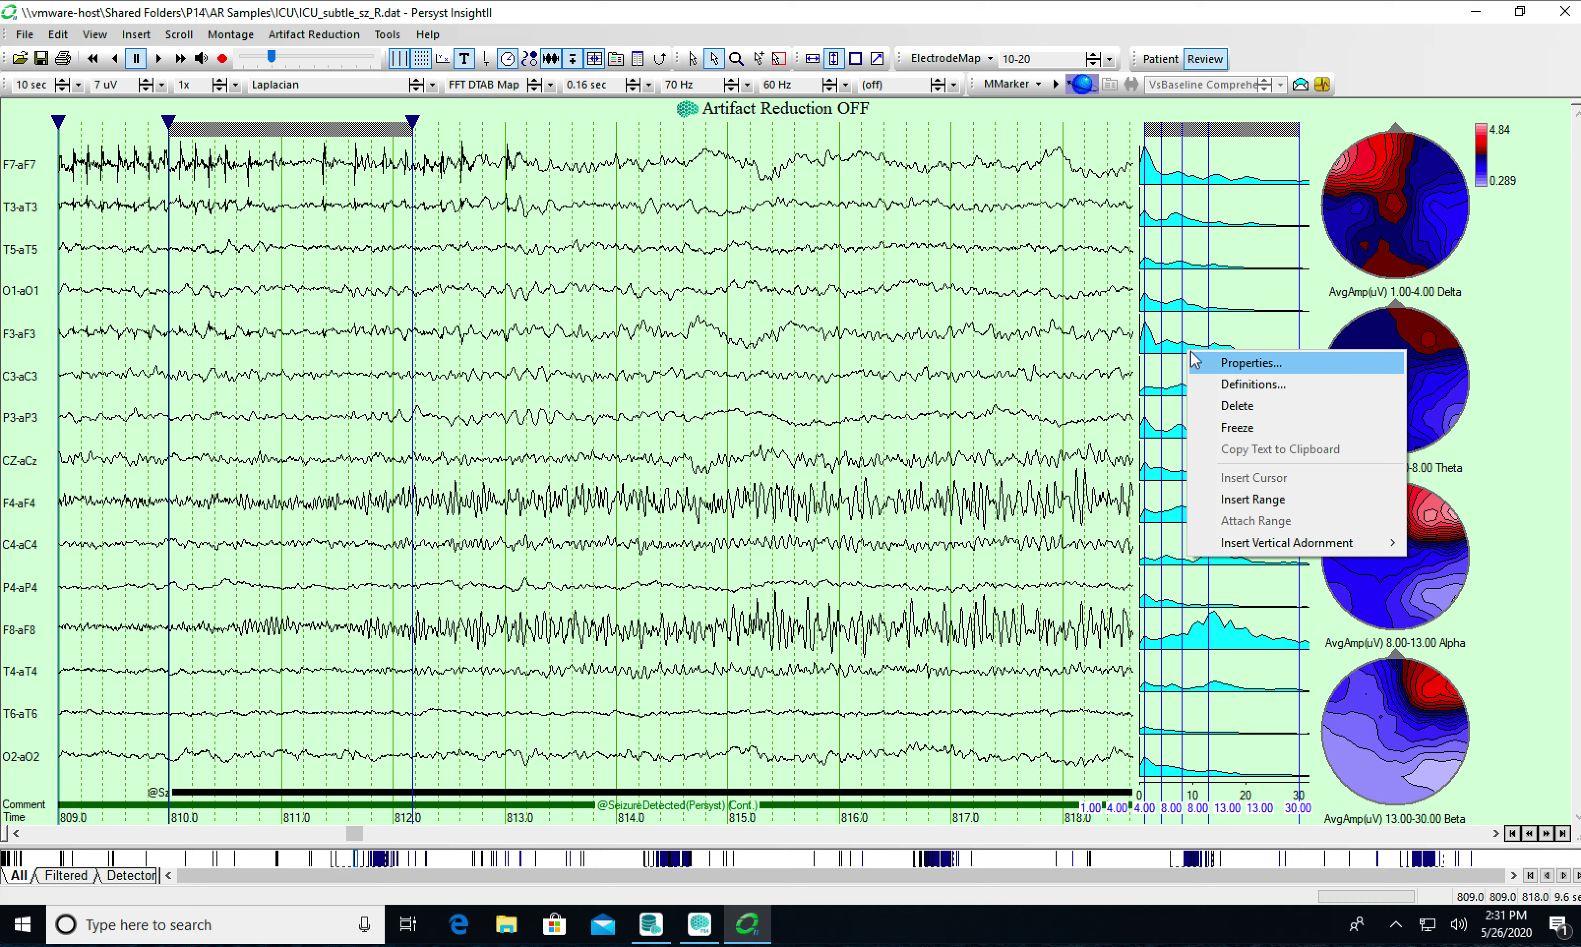
left_click(1195, 362)
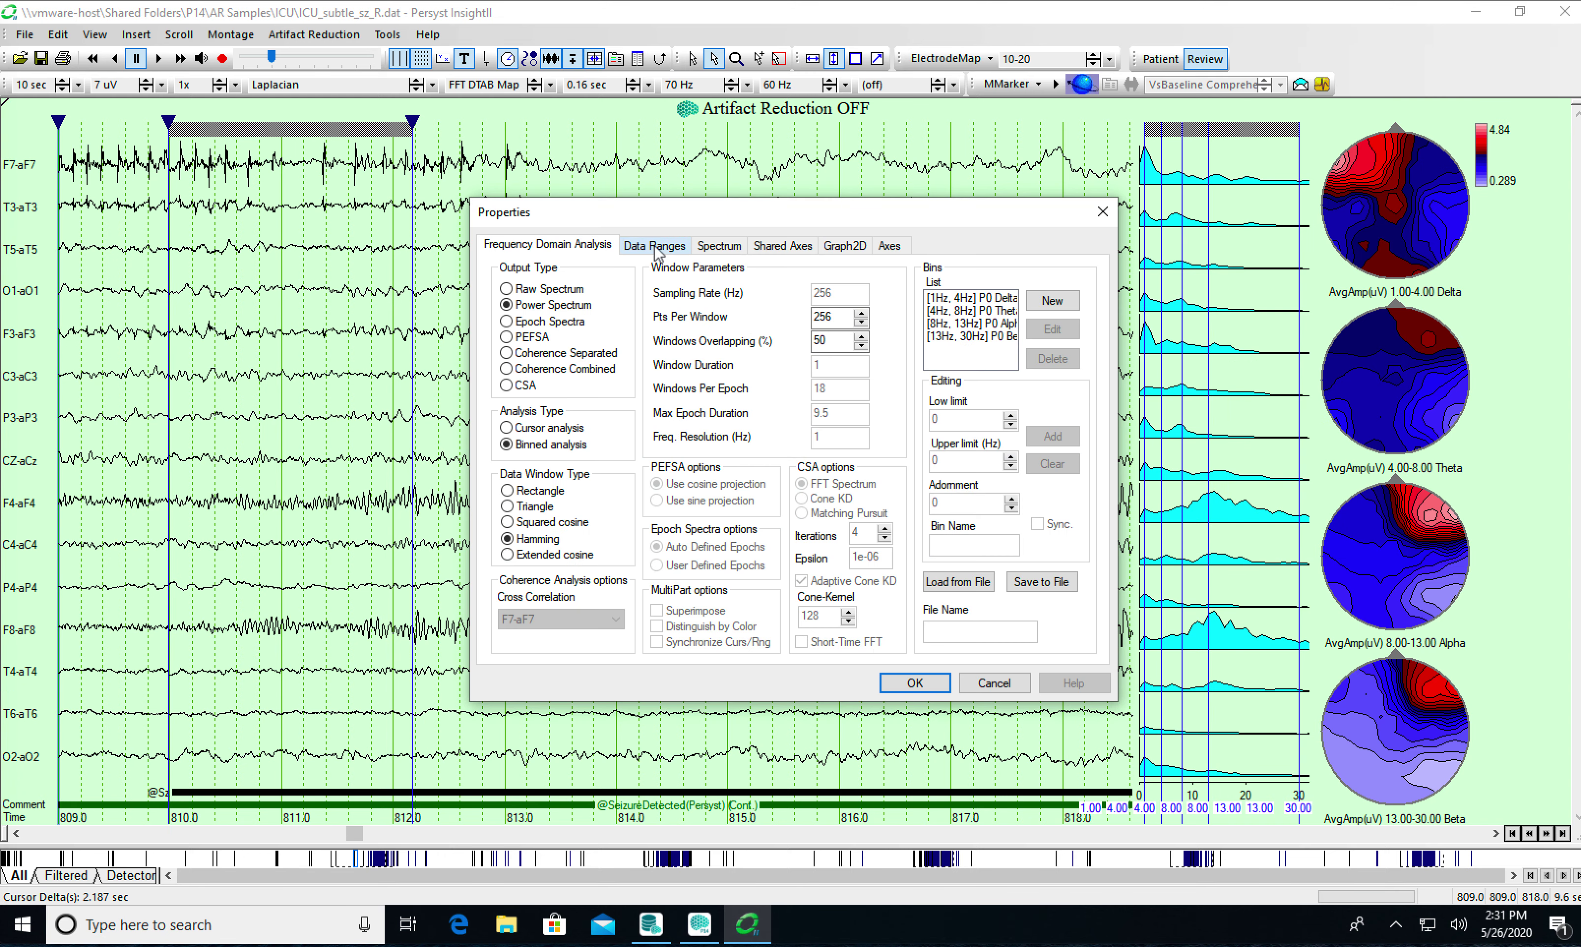
left_click(656, 249)
left_click(653, 295)
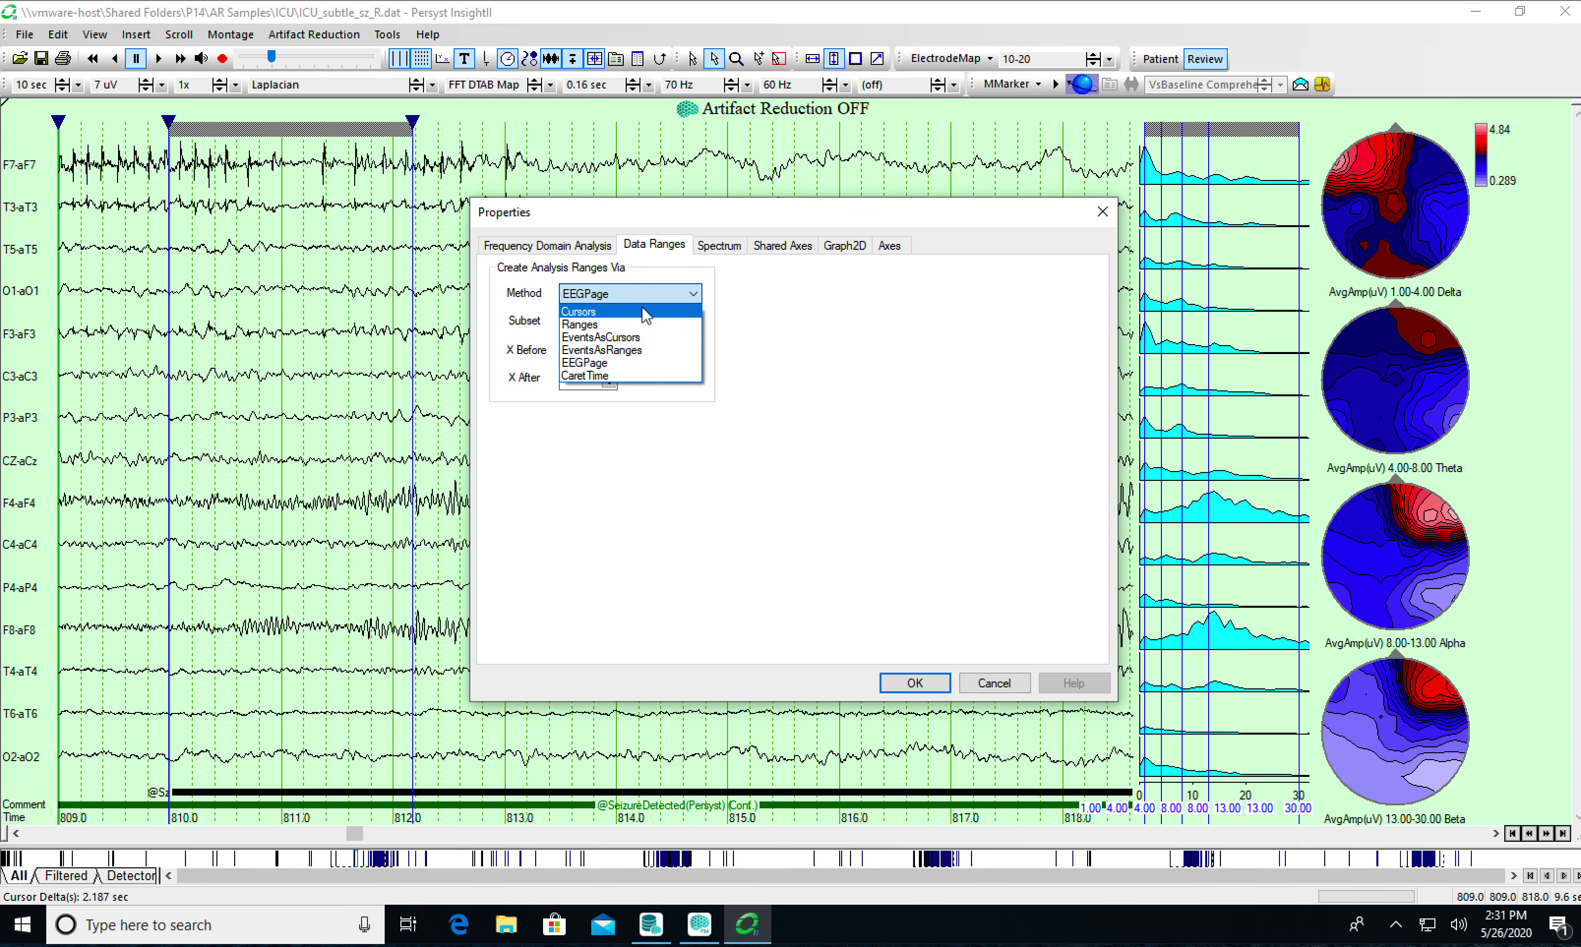
left_click(638, 325)
left_click(636, 322)
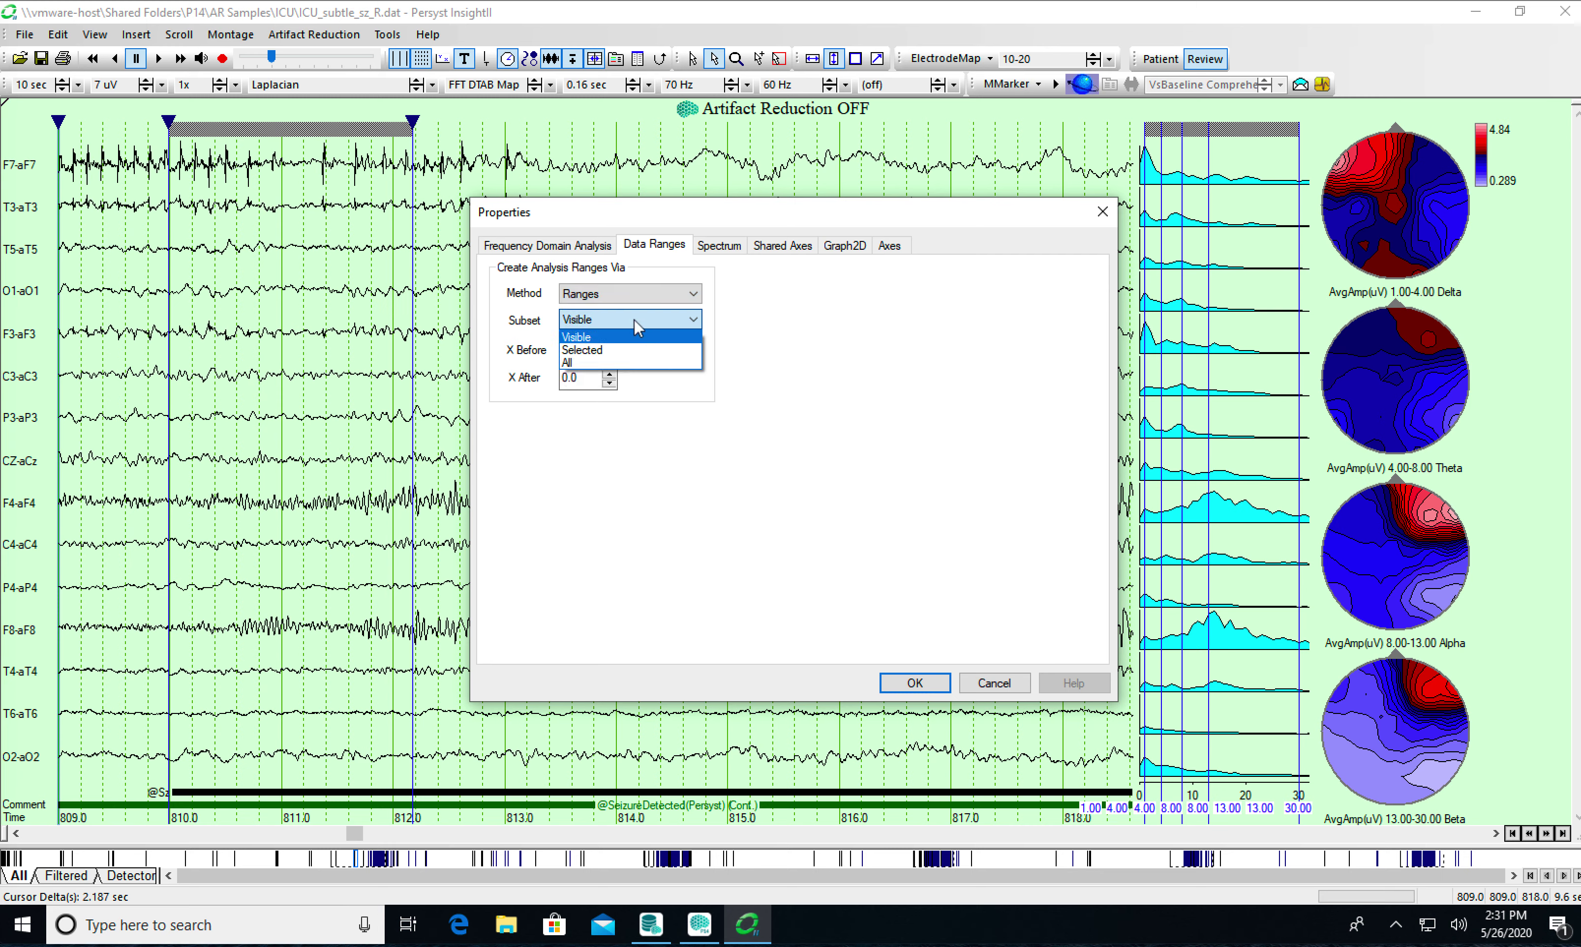
left_click(623, 348)
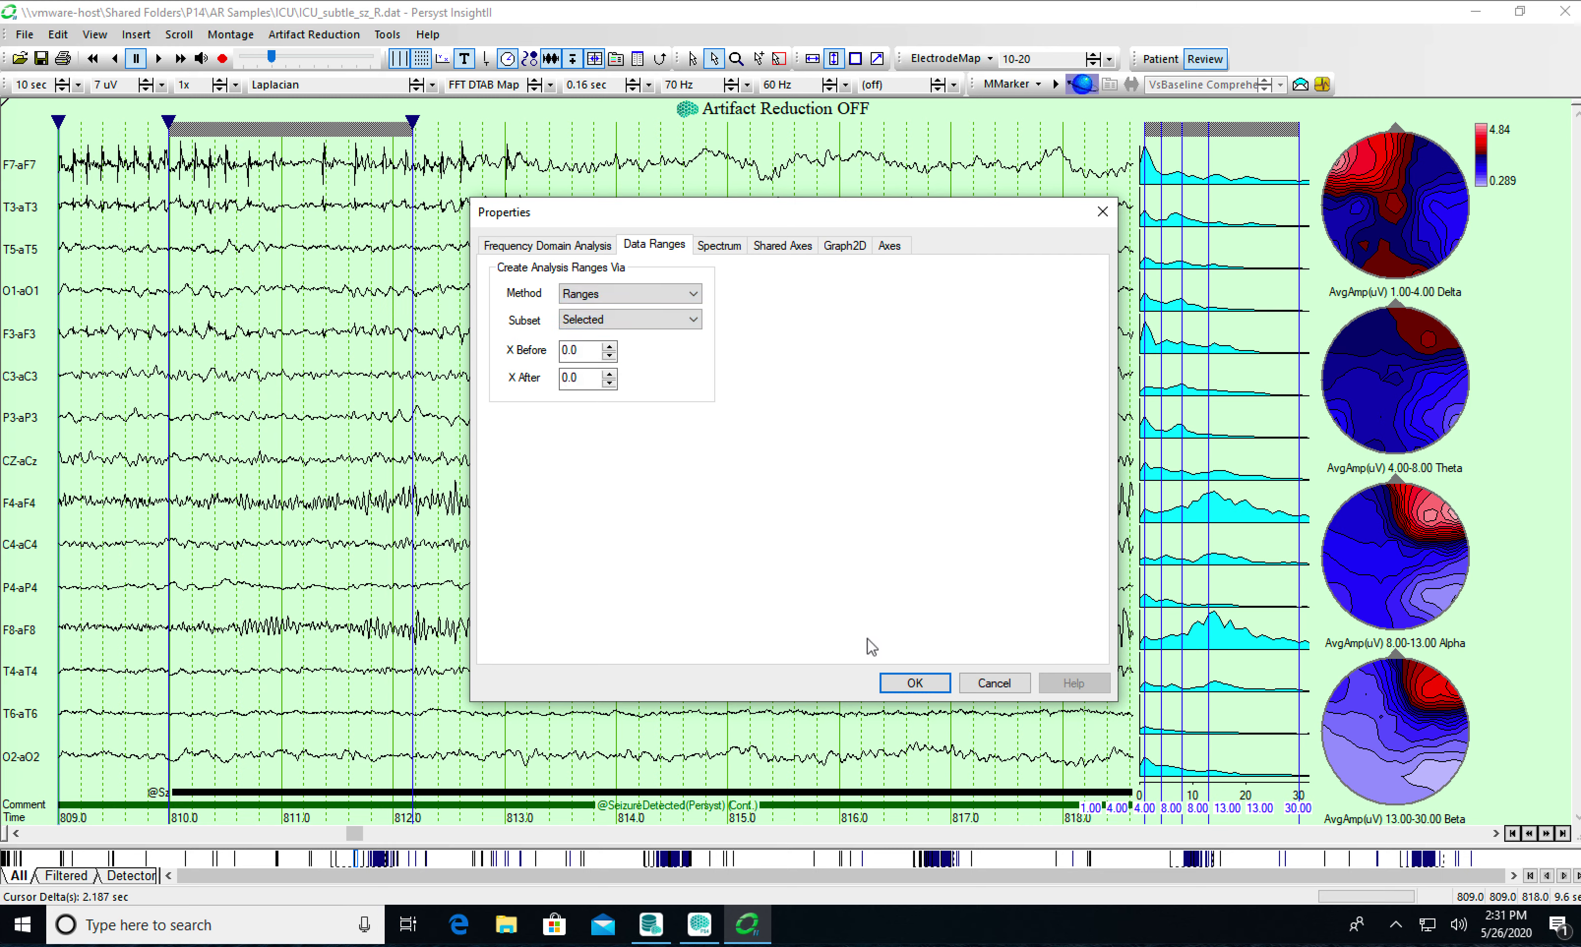
left_click(905, 684)
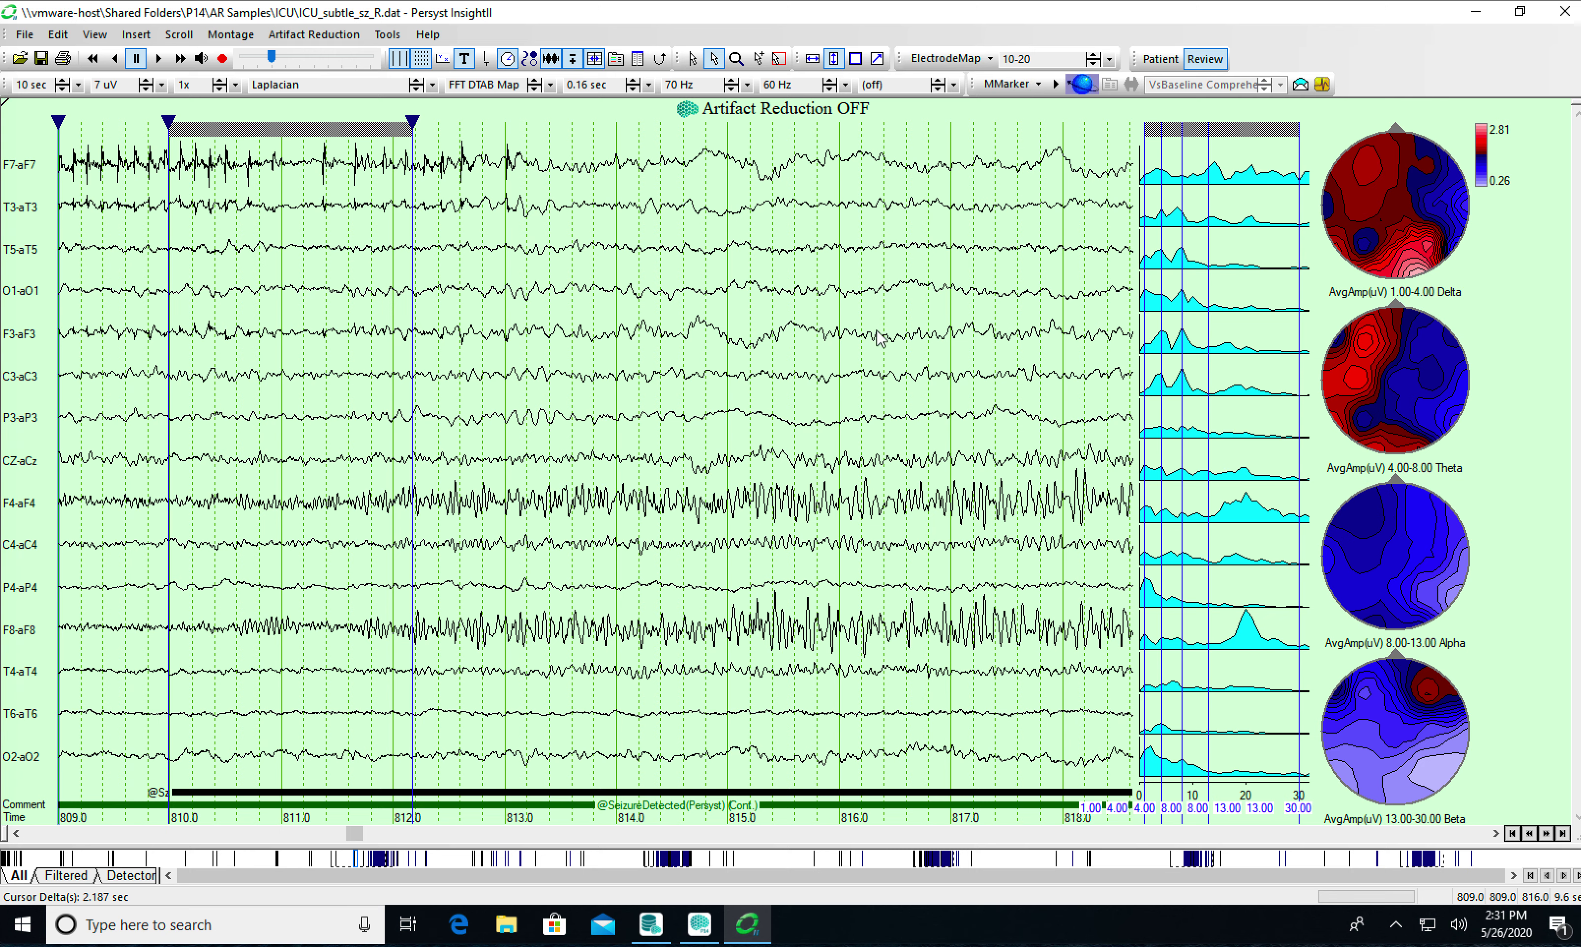
- Review the topographic maps' display and interpolation settings, and change their color palette to BlueWhiteRed
right_click(1395, 206)
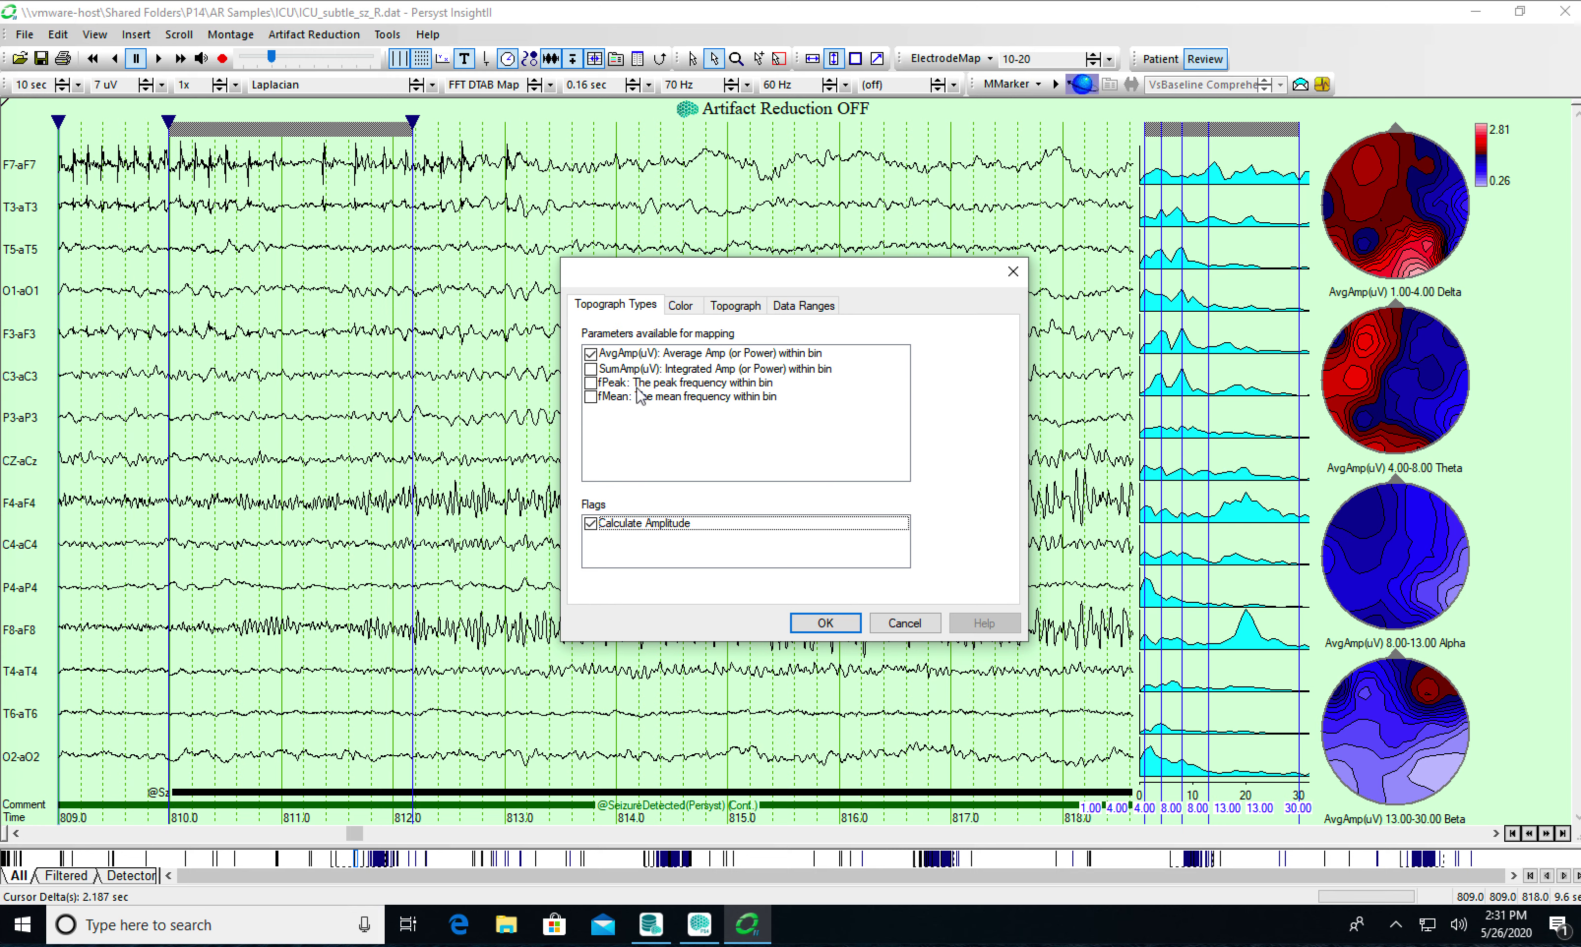
left_click(734, 306)
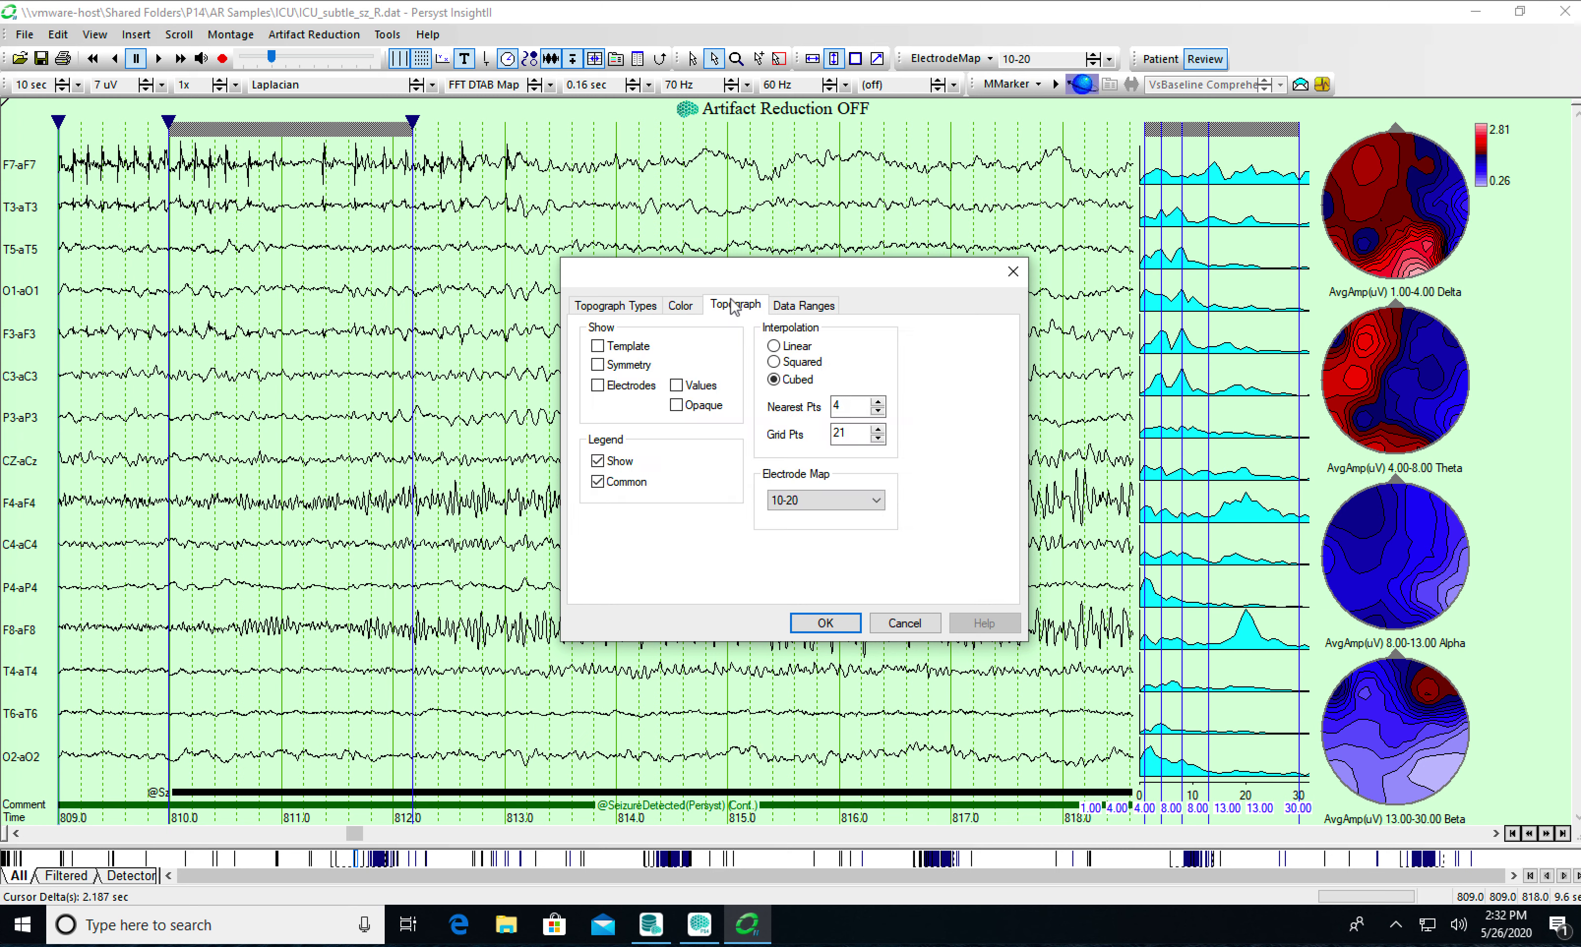
left_click(684, 307)
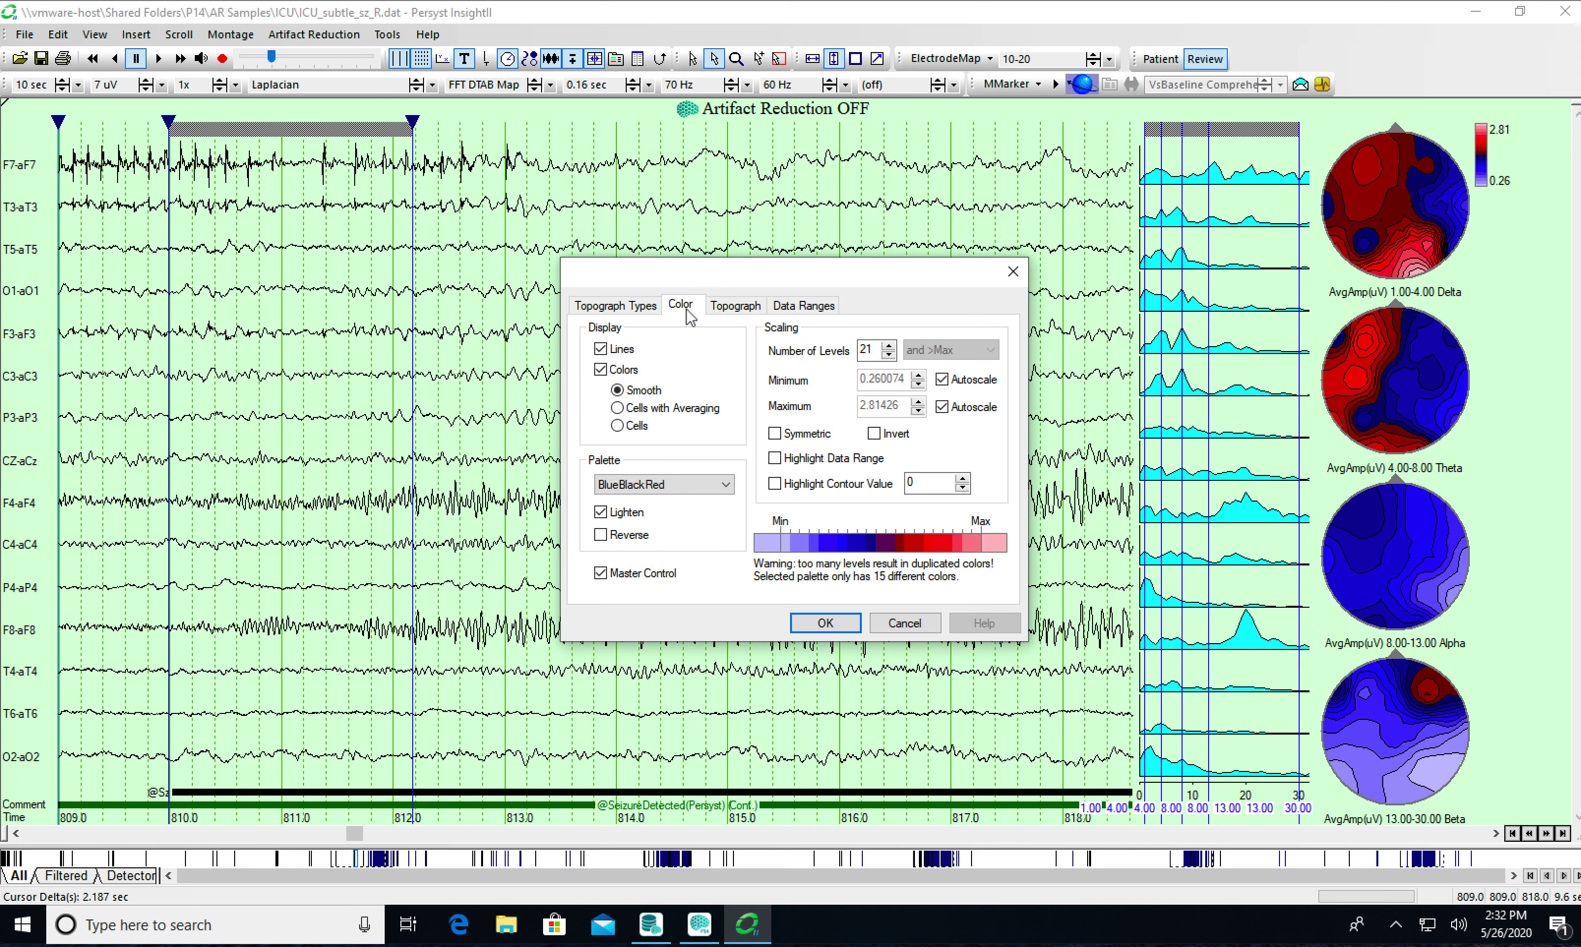
left_click(736, 307)
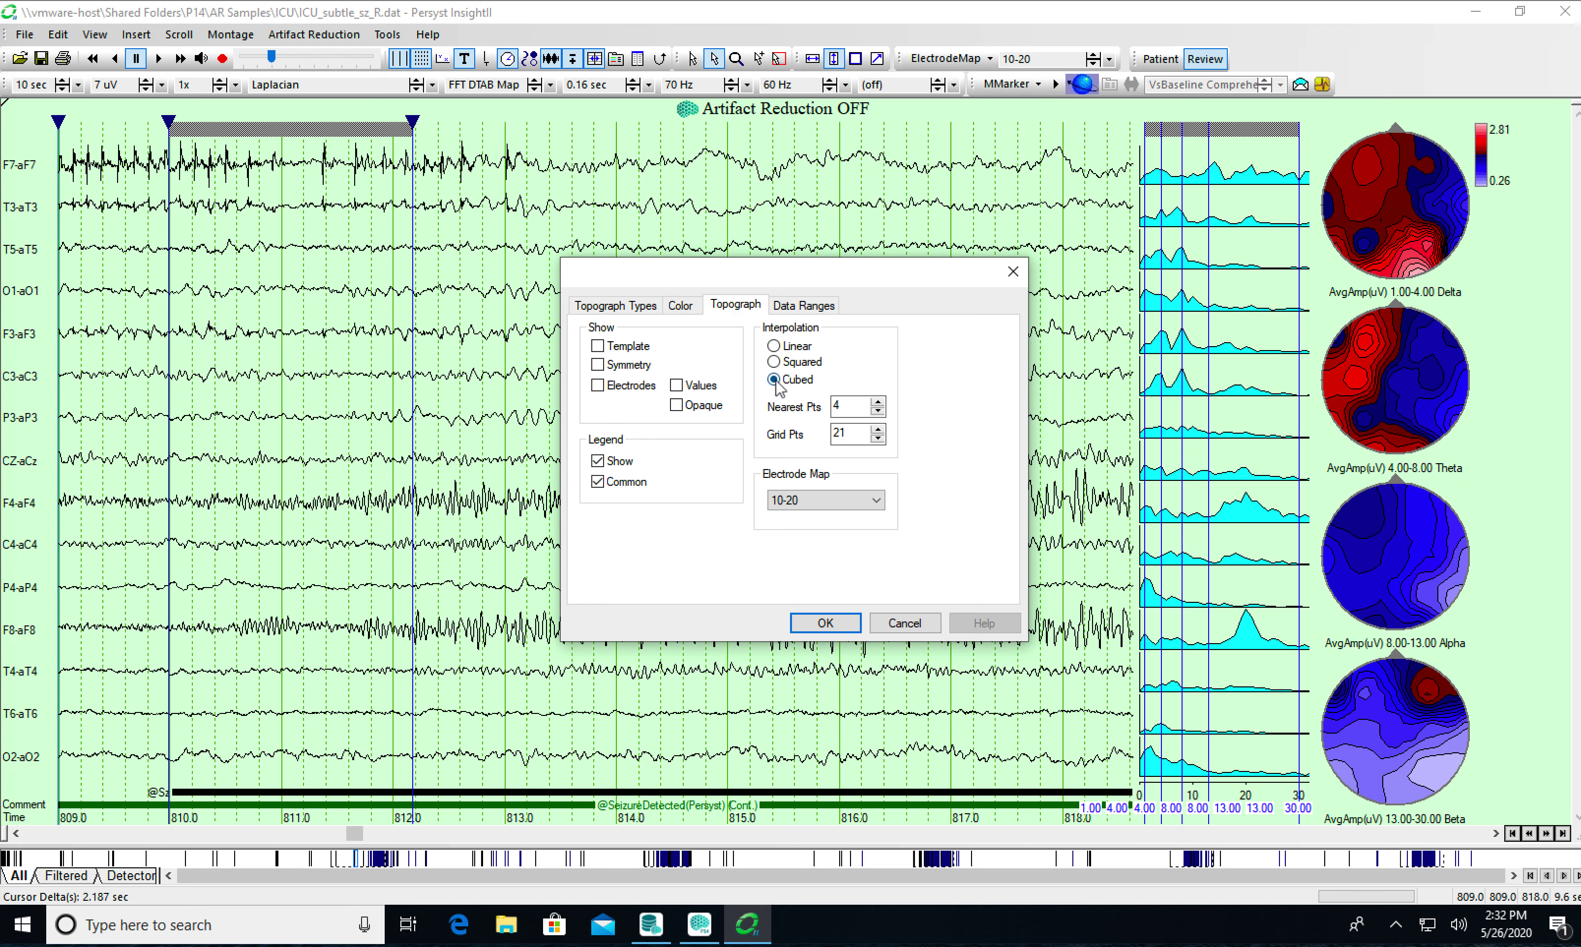
left_click(813, 498)
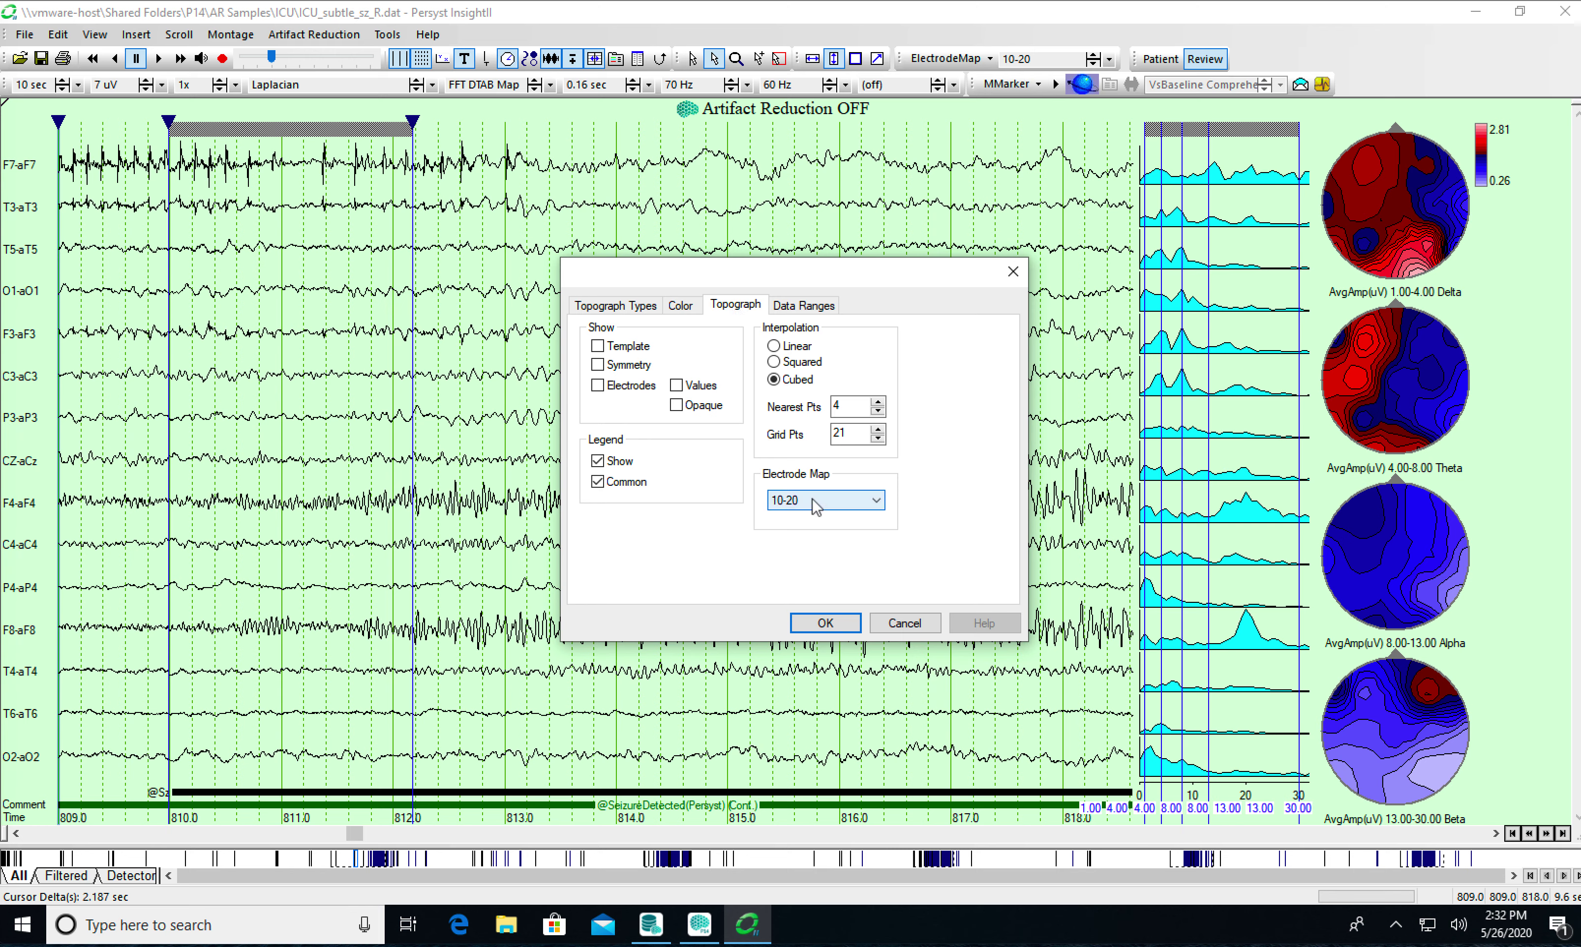
left_click(691, 305)
left_click(691, 305)
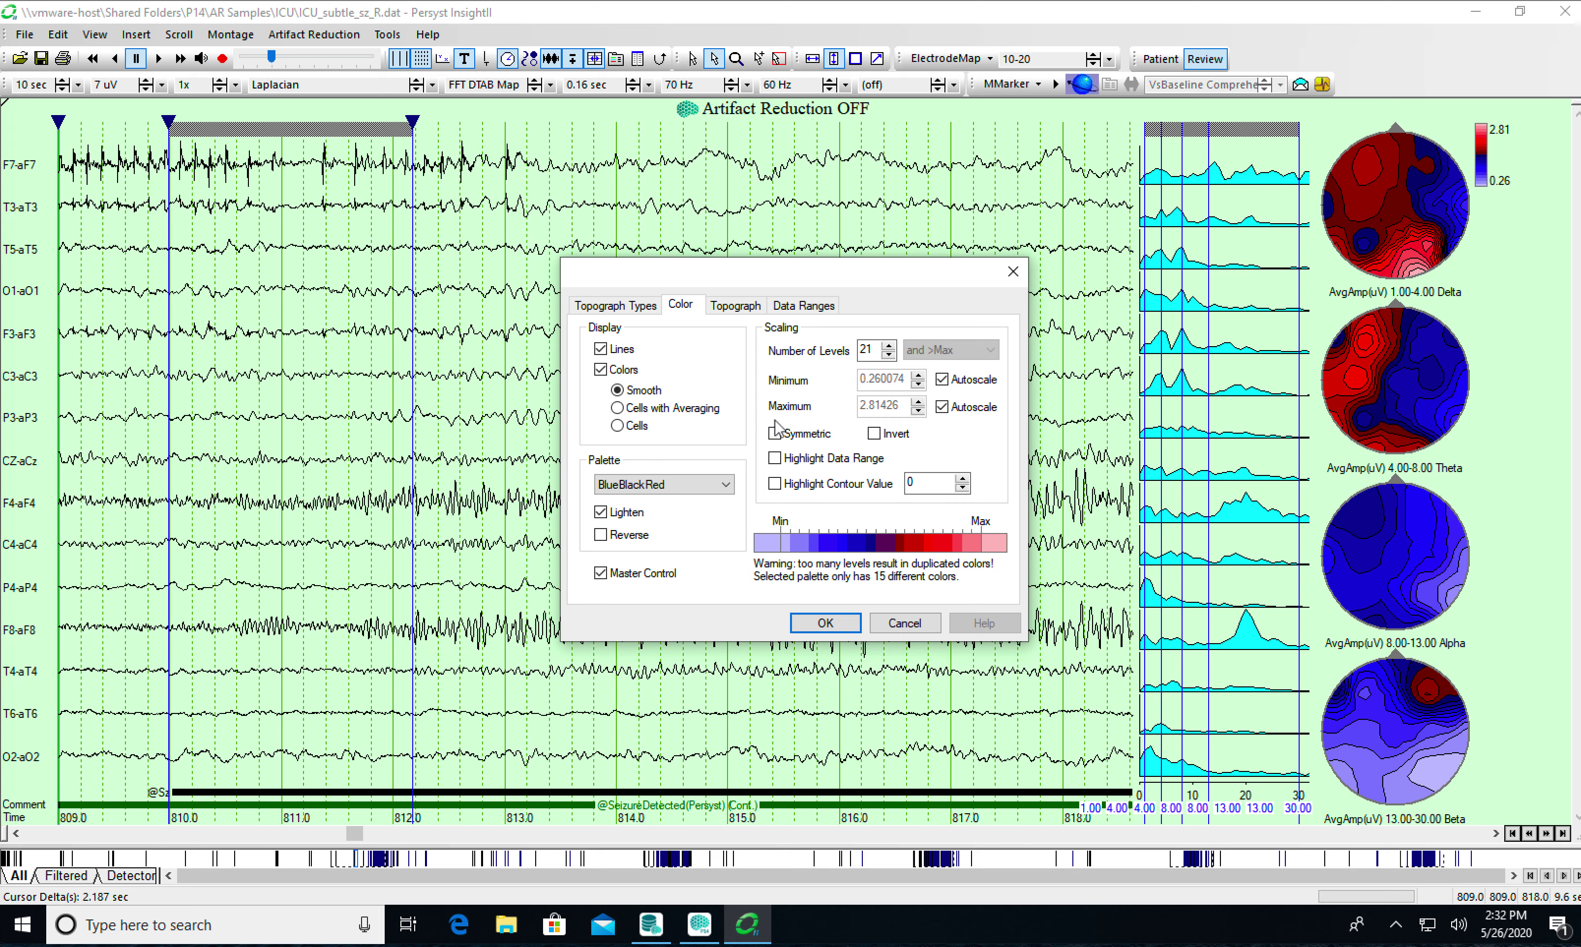
left_click(726, 484)
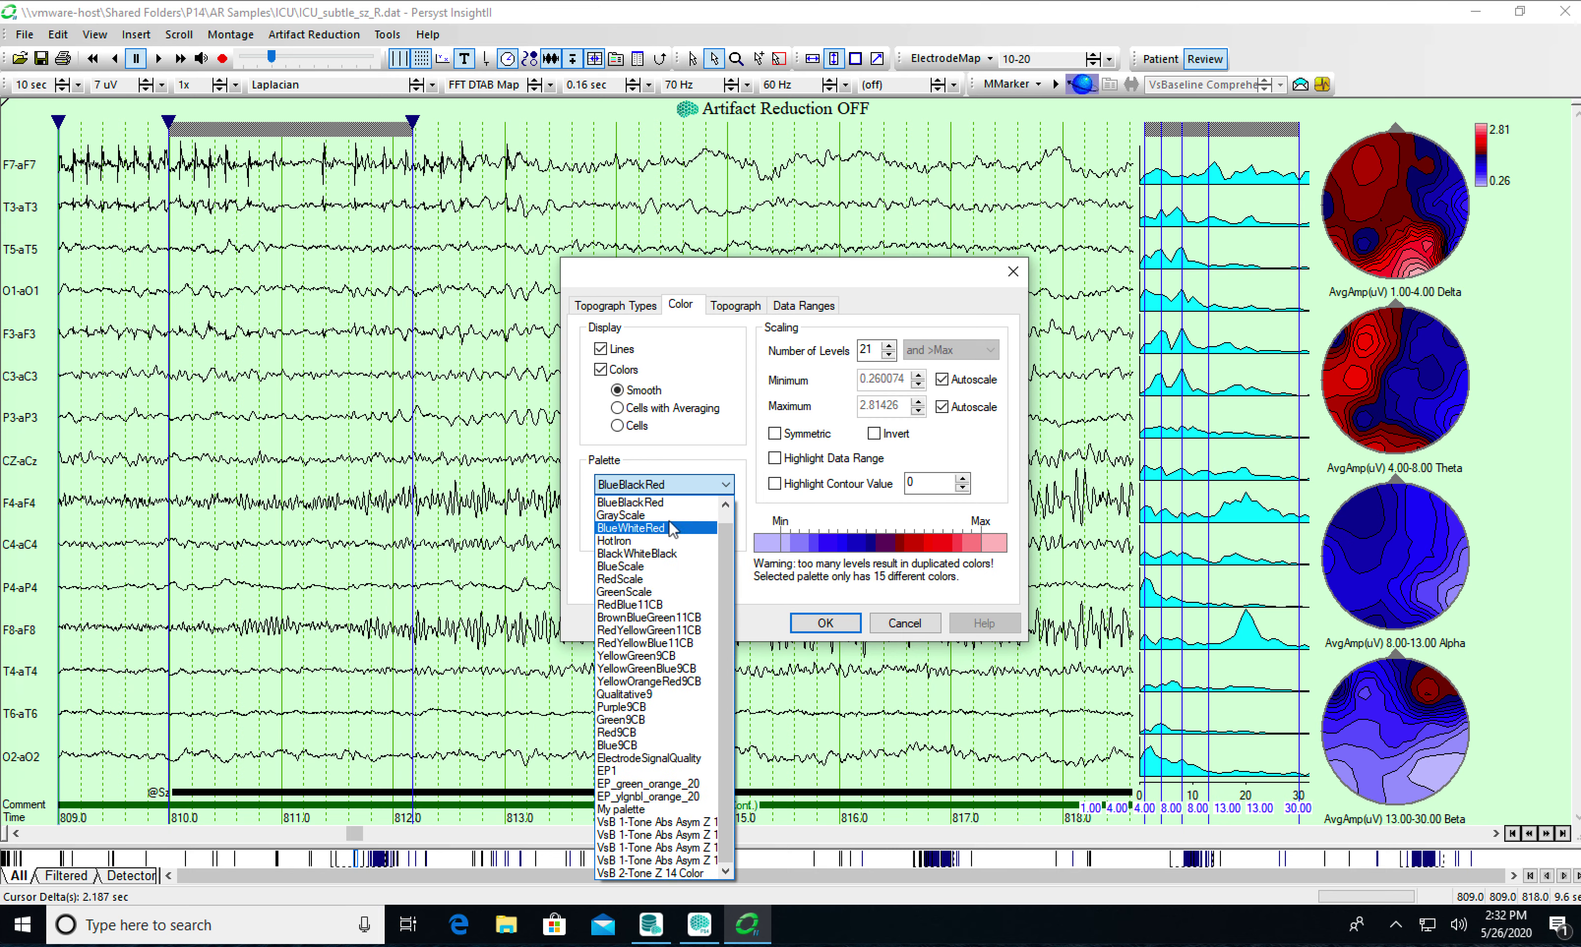
left_click(671, 517)
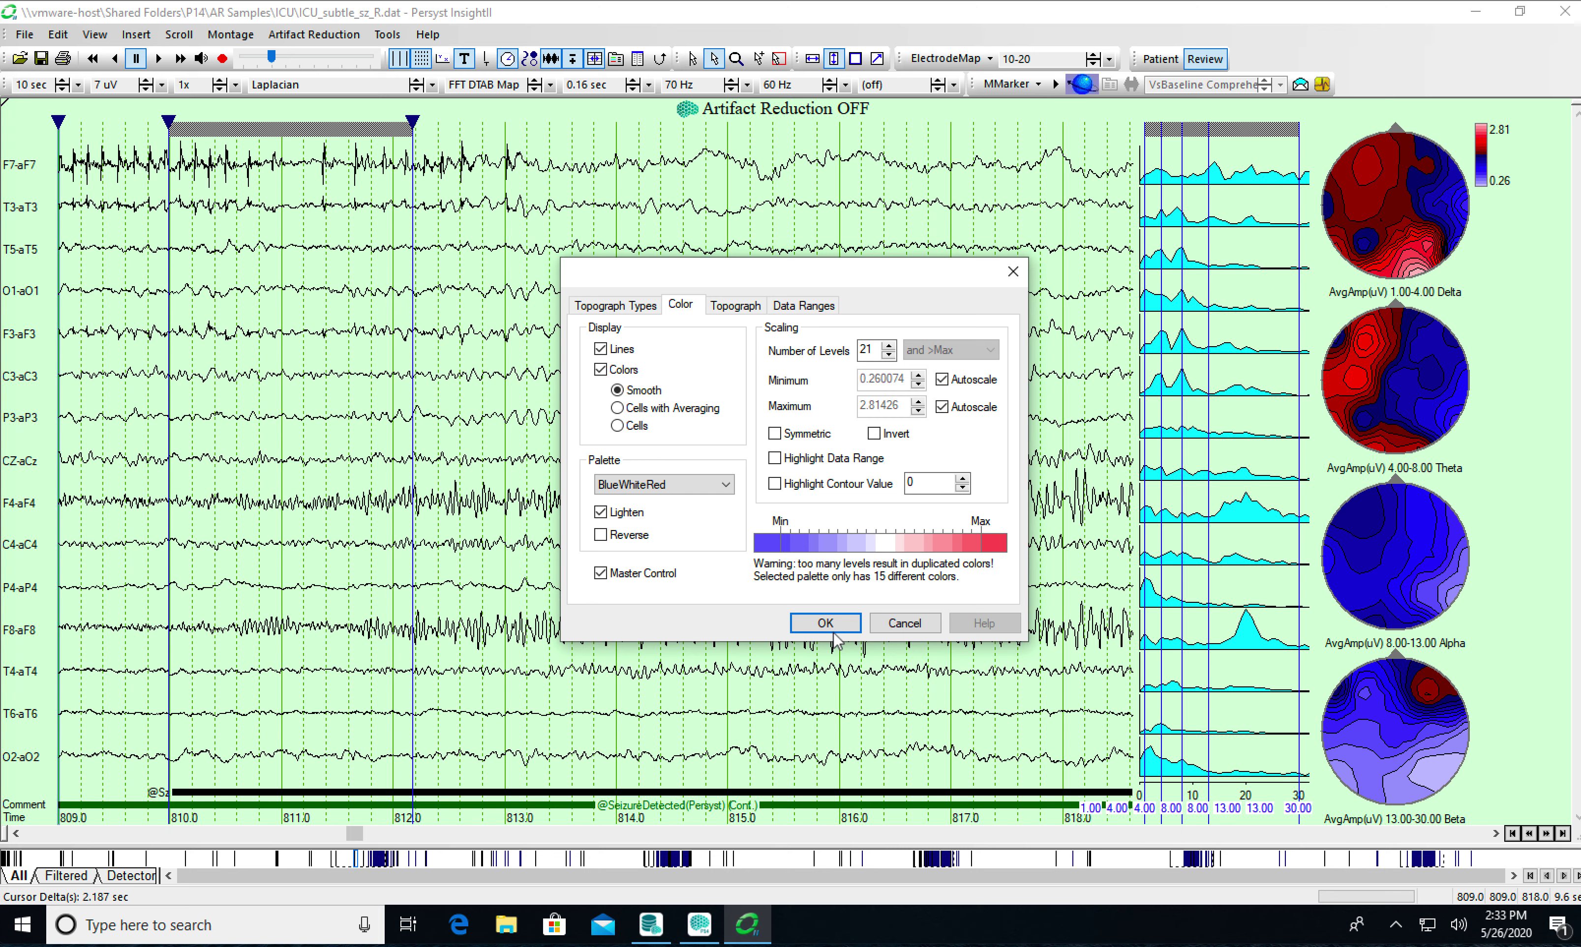
left_click(828, 625)
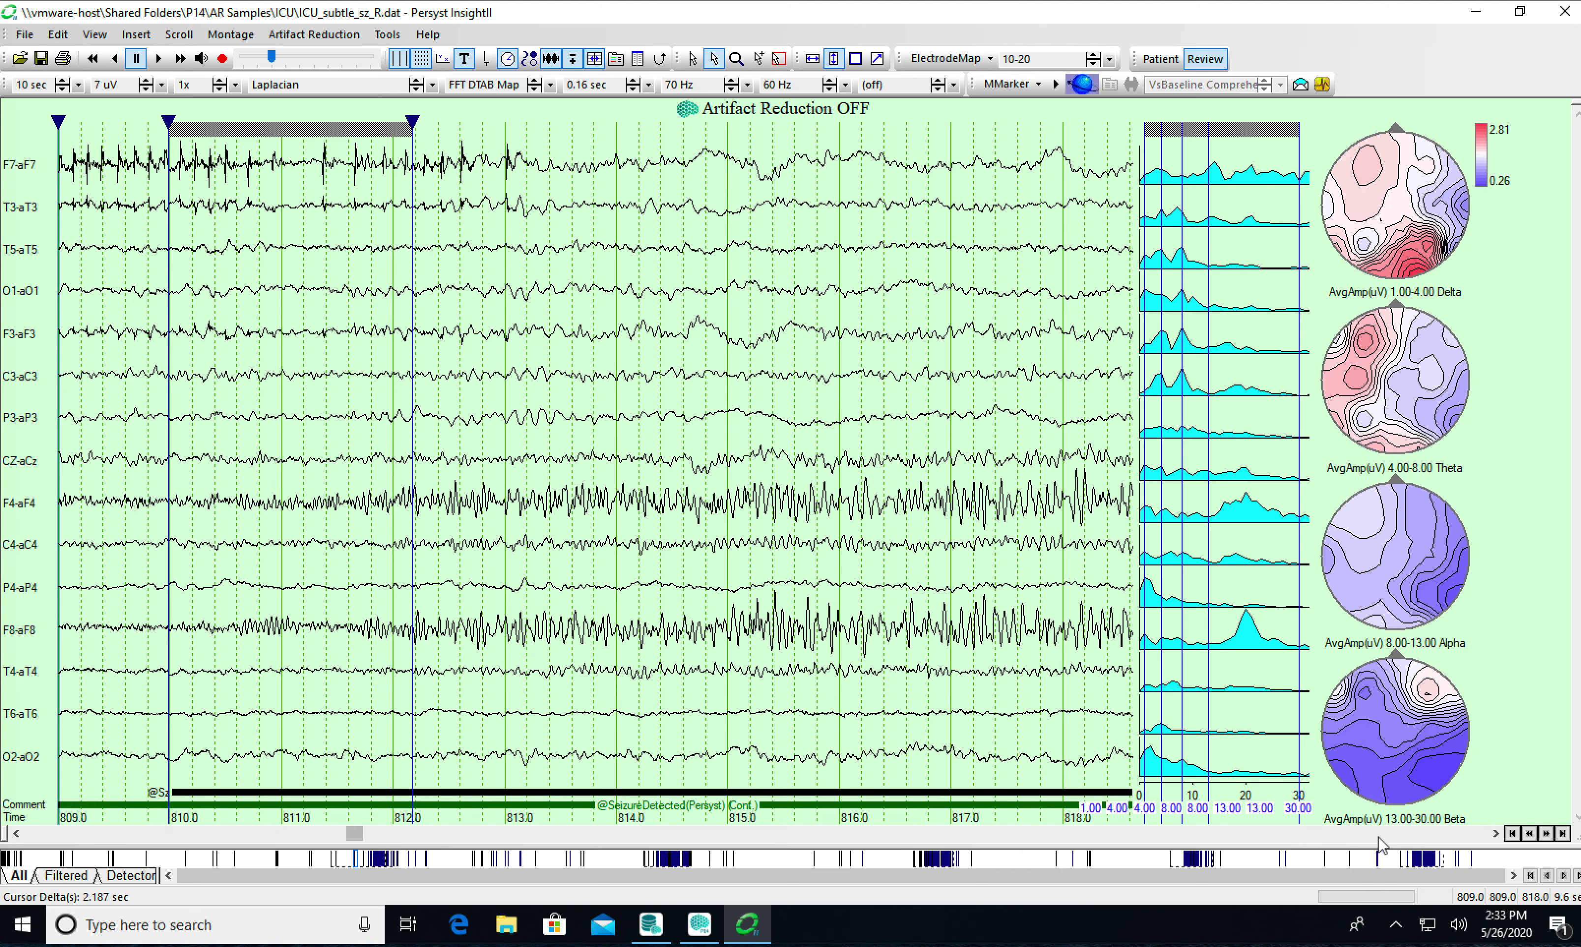
- Advance the EEG page start from 809 s to 820 s, examining how the band maps change in the seizure's first seconds
left_click(1495, 835)
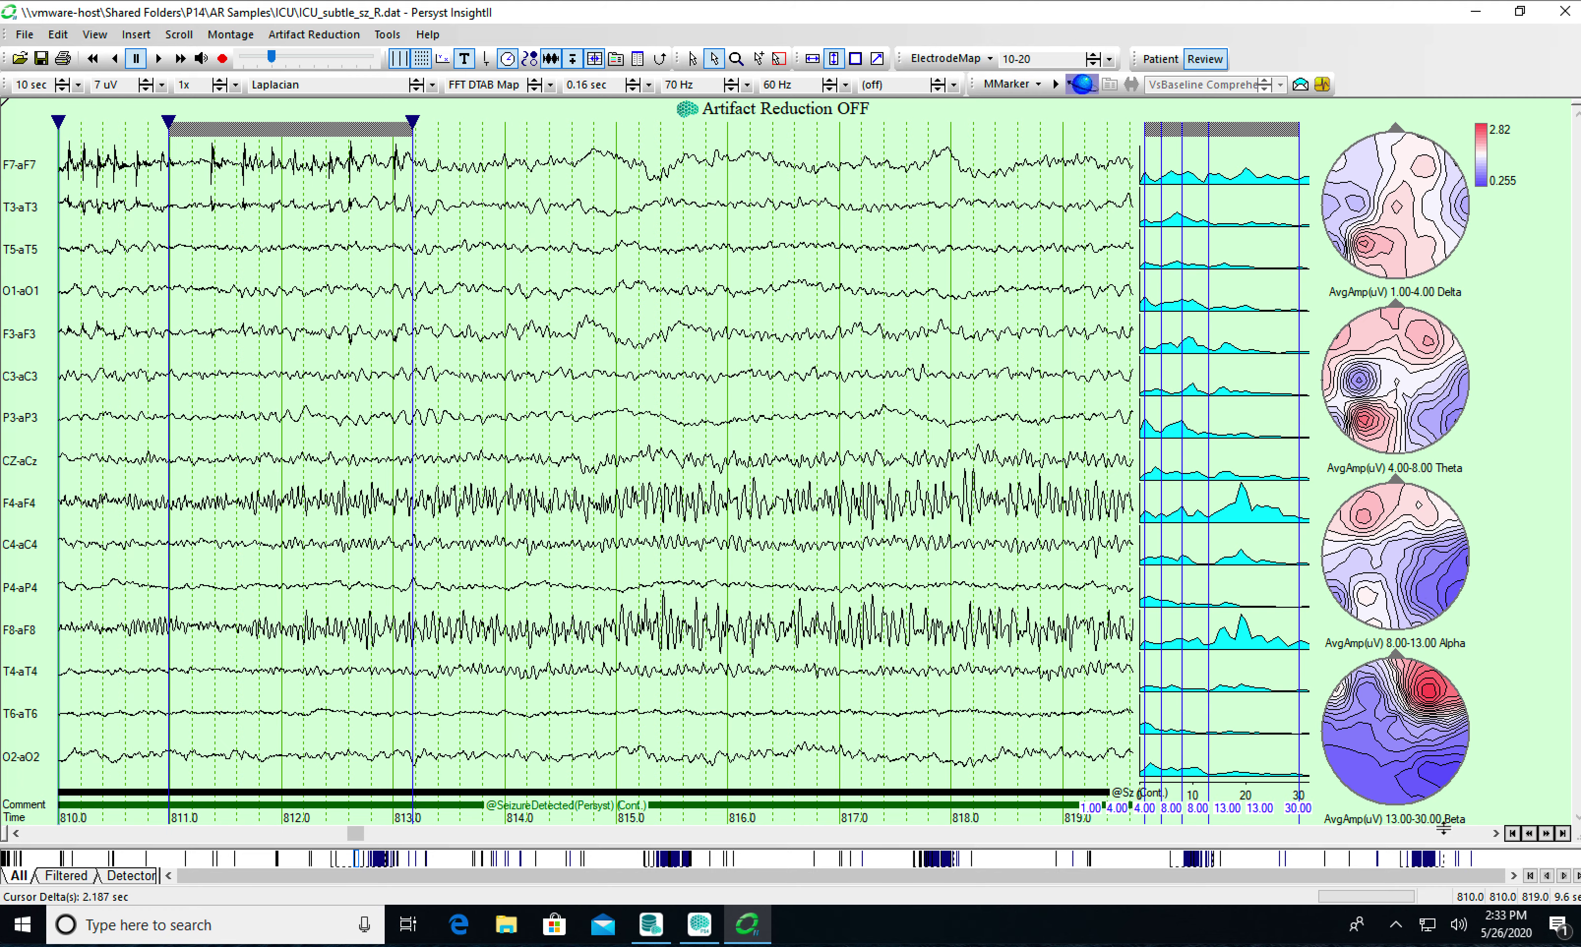
left_click(1496, 833)
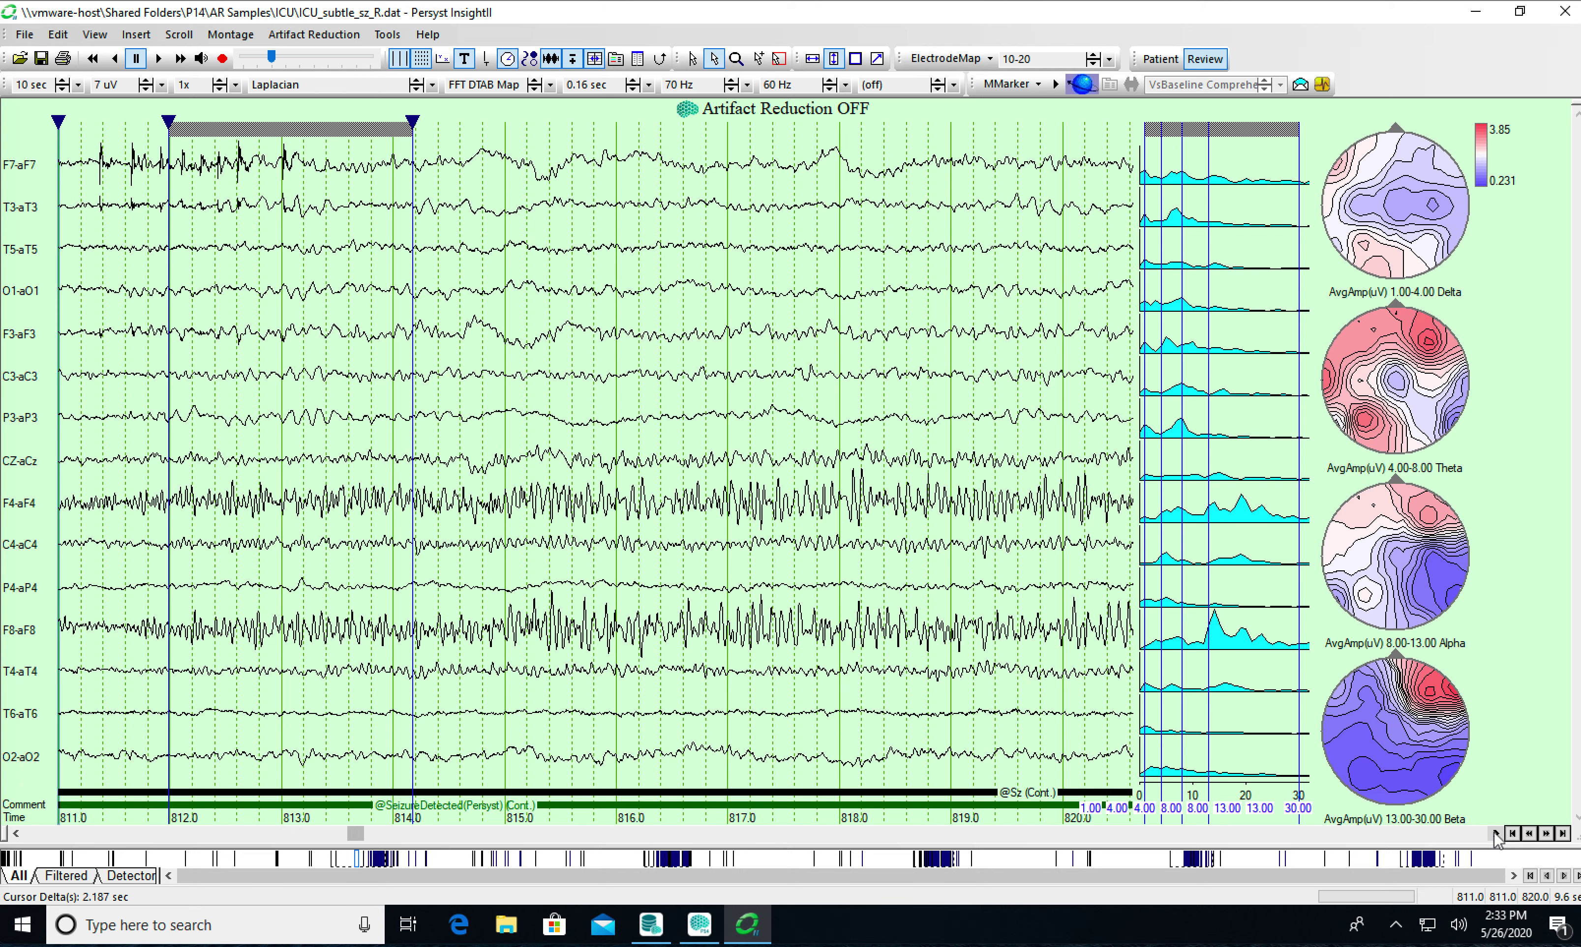
left_click(1496, 834)
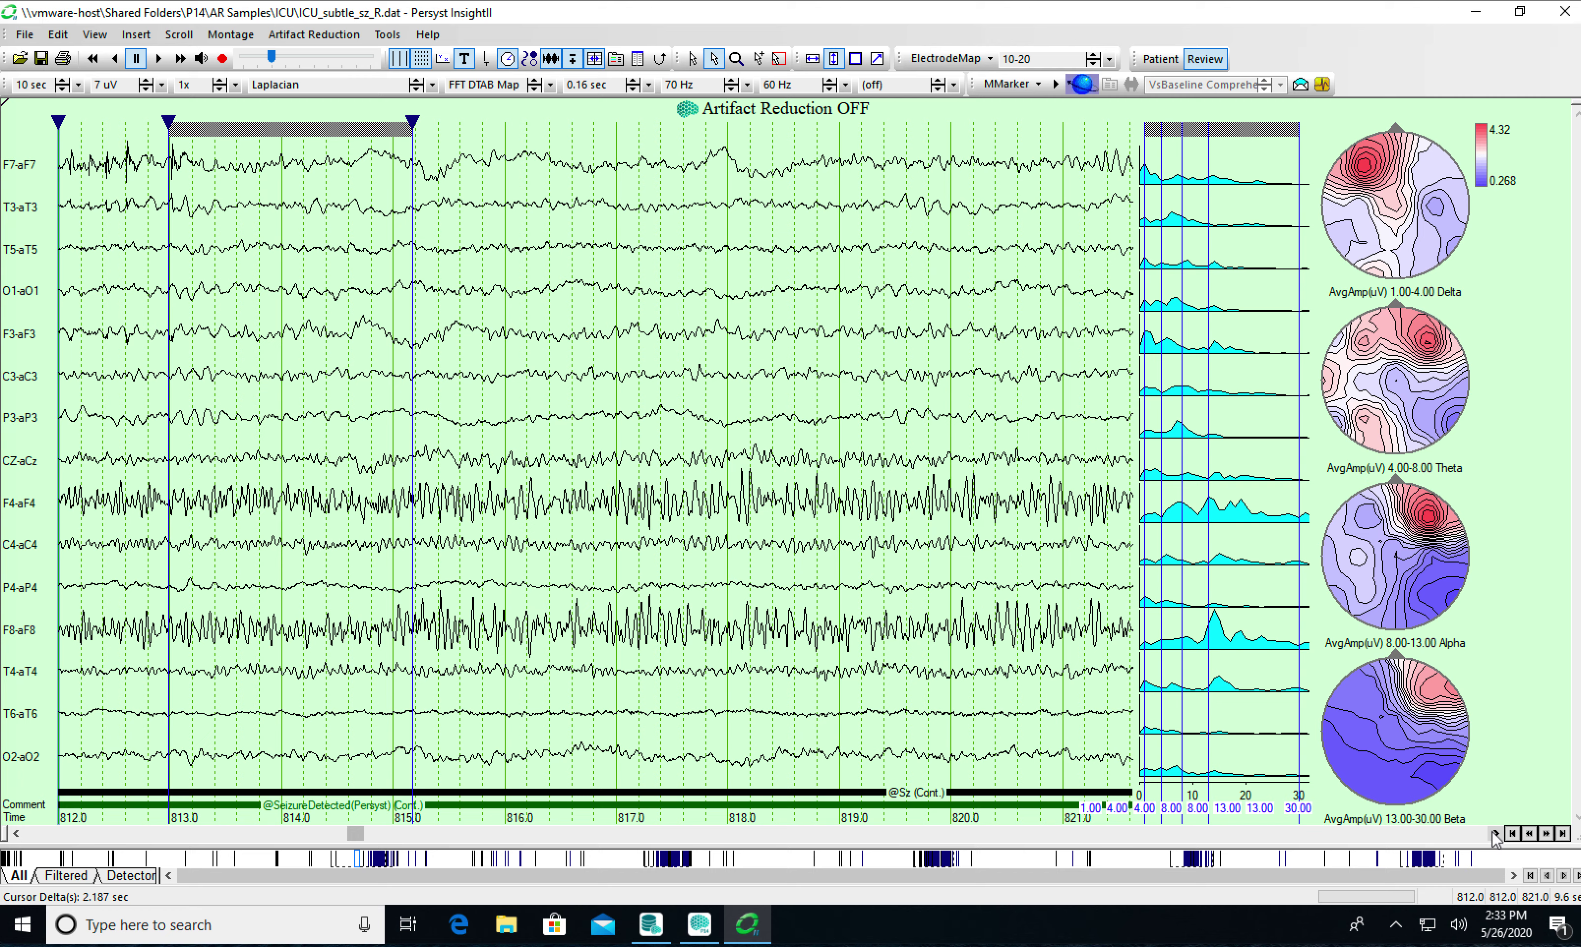
left_click(1496, 833)
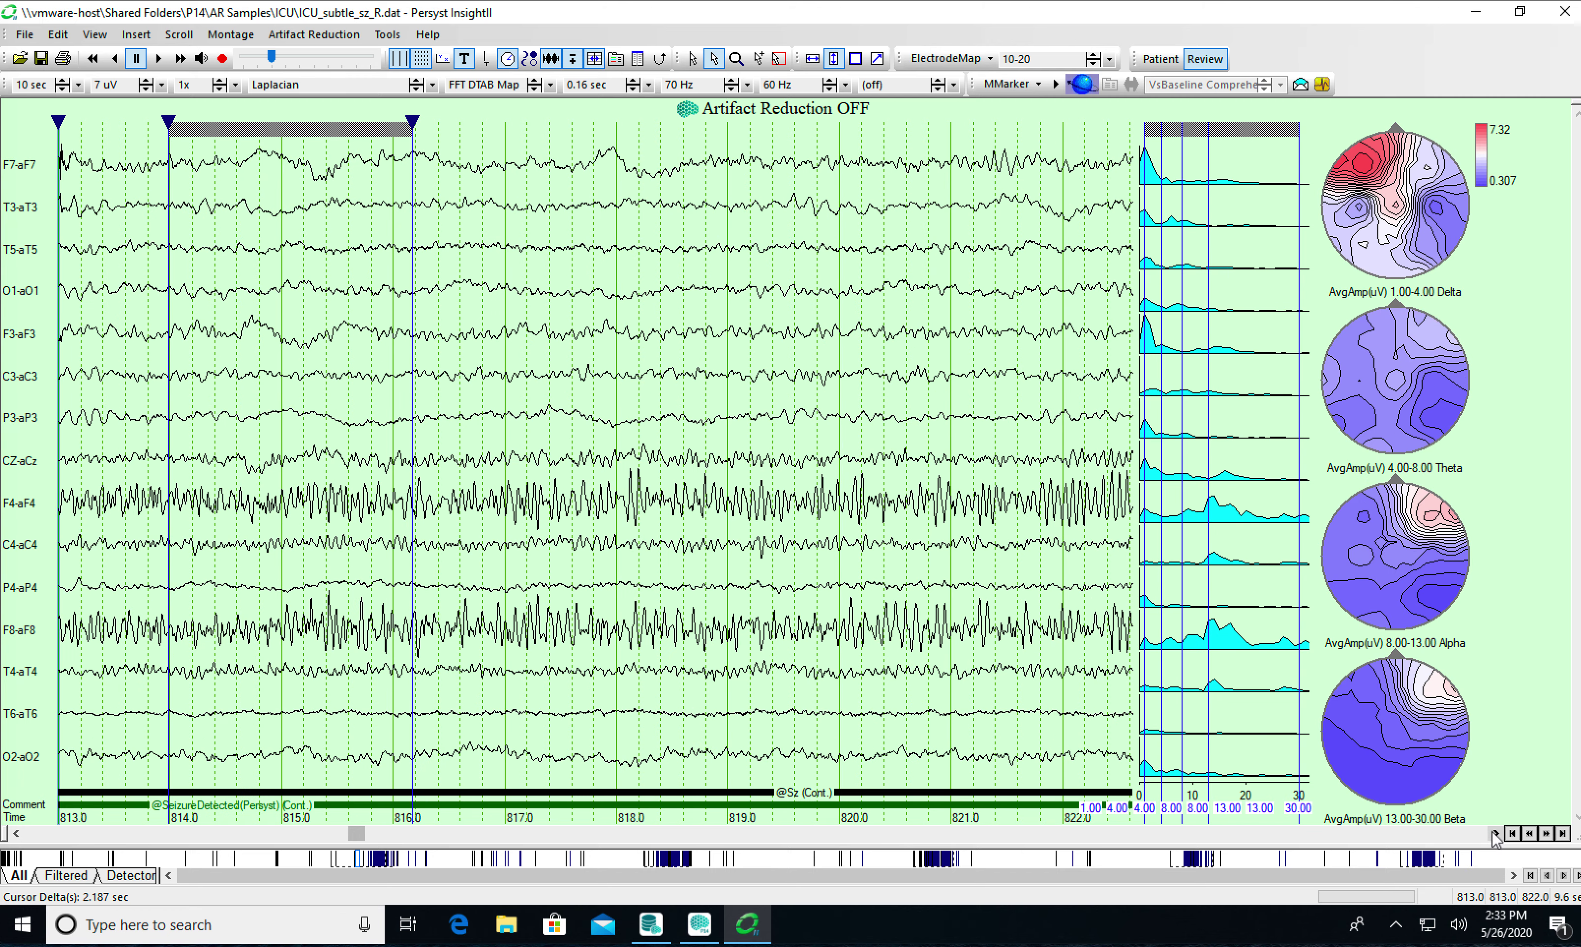
left_click(1496, 834)
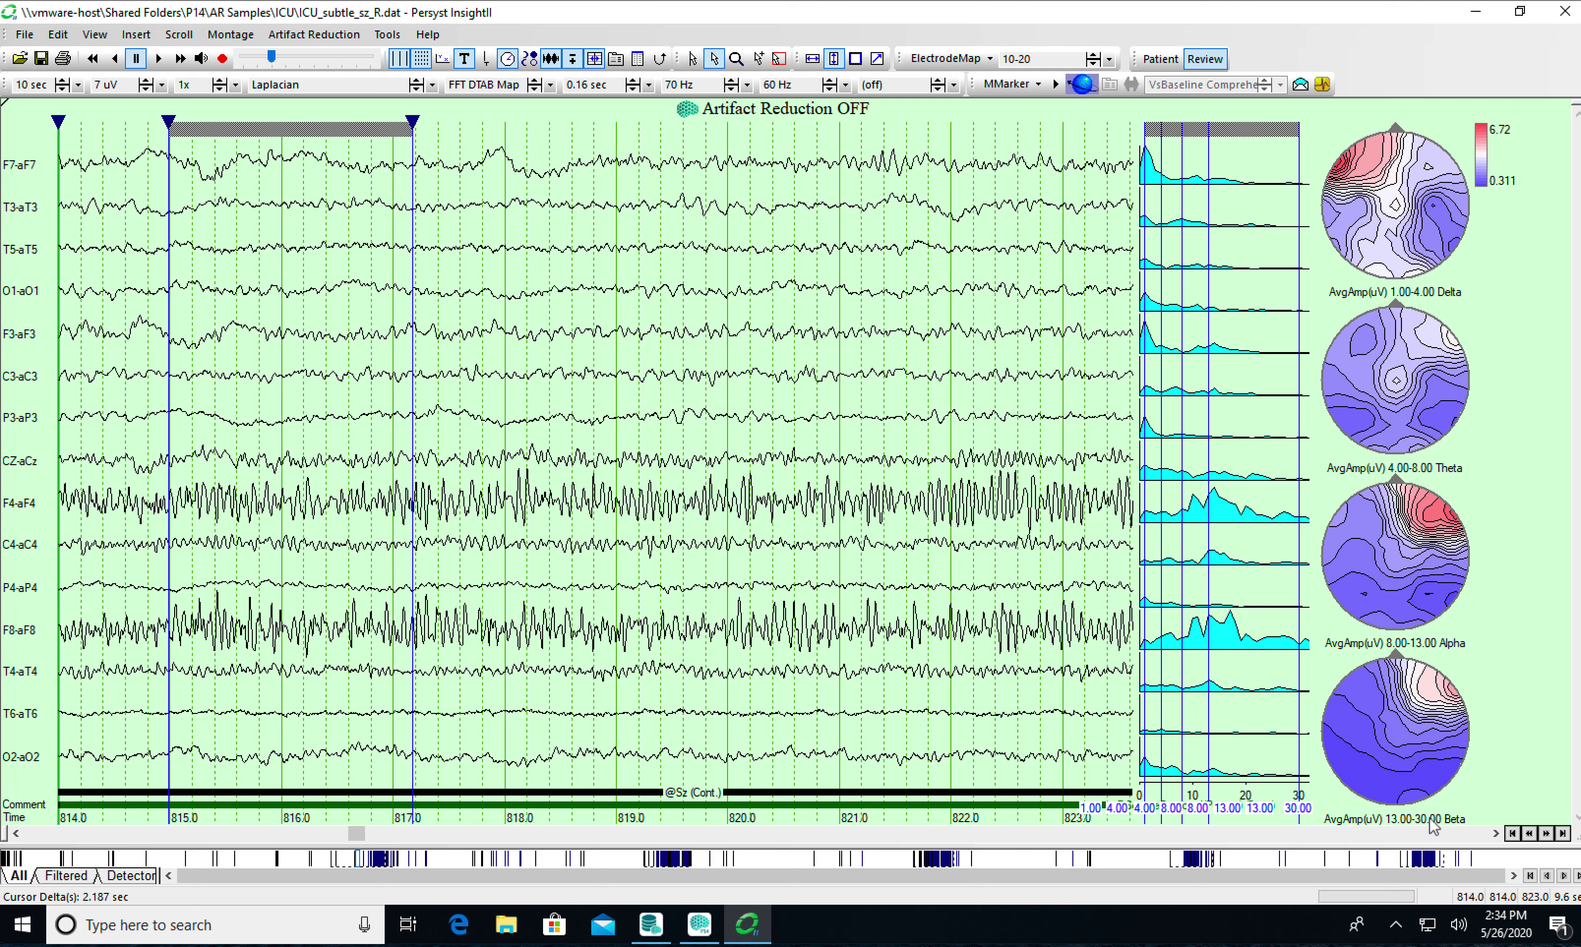
left_click(1495, 833)
left_click(1495, 833)
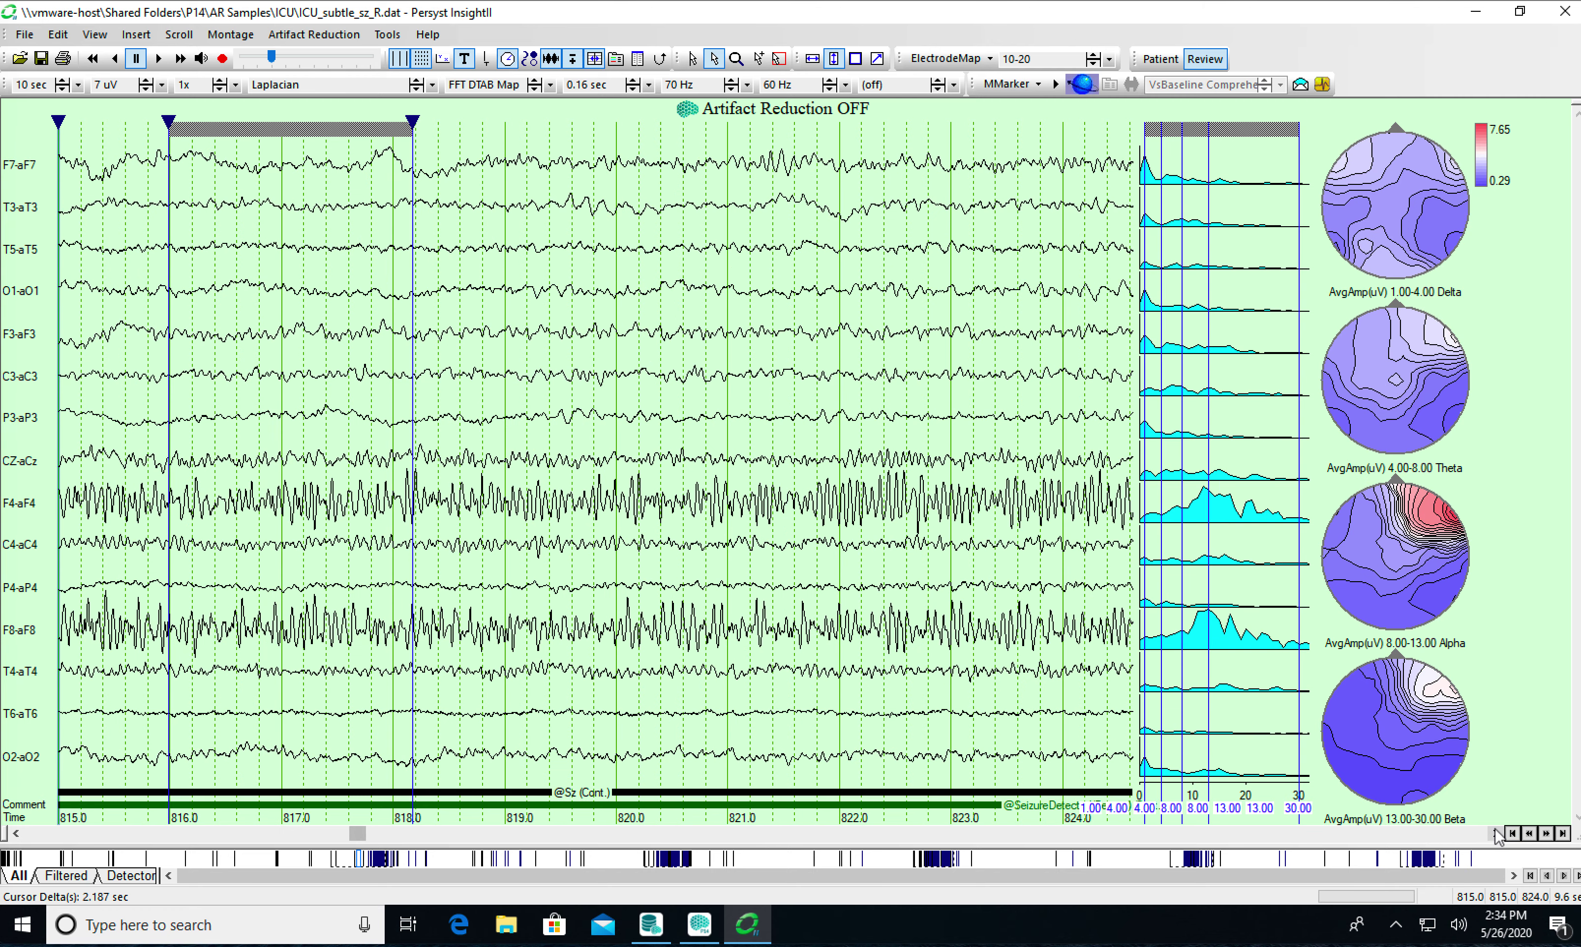
left_click(1495, 833)
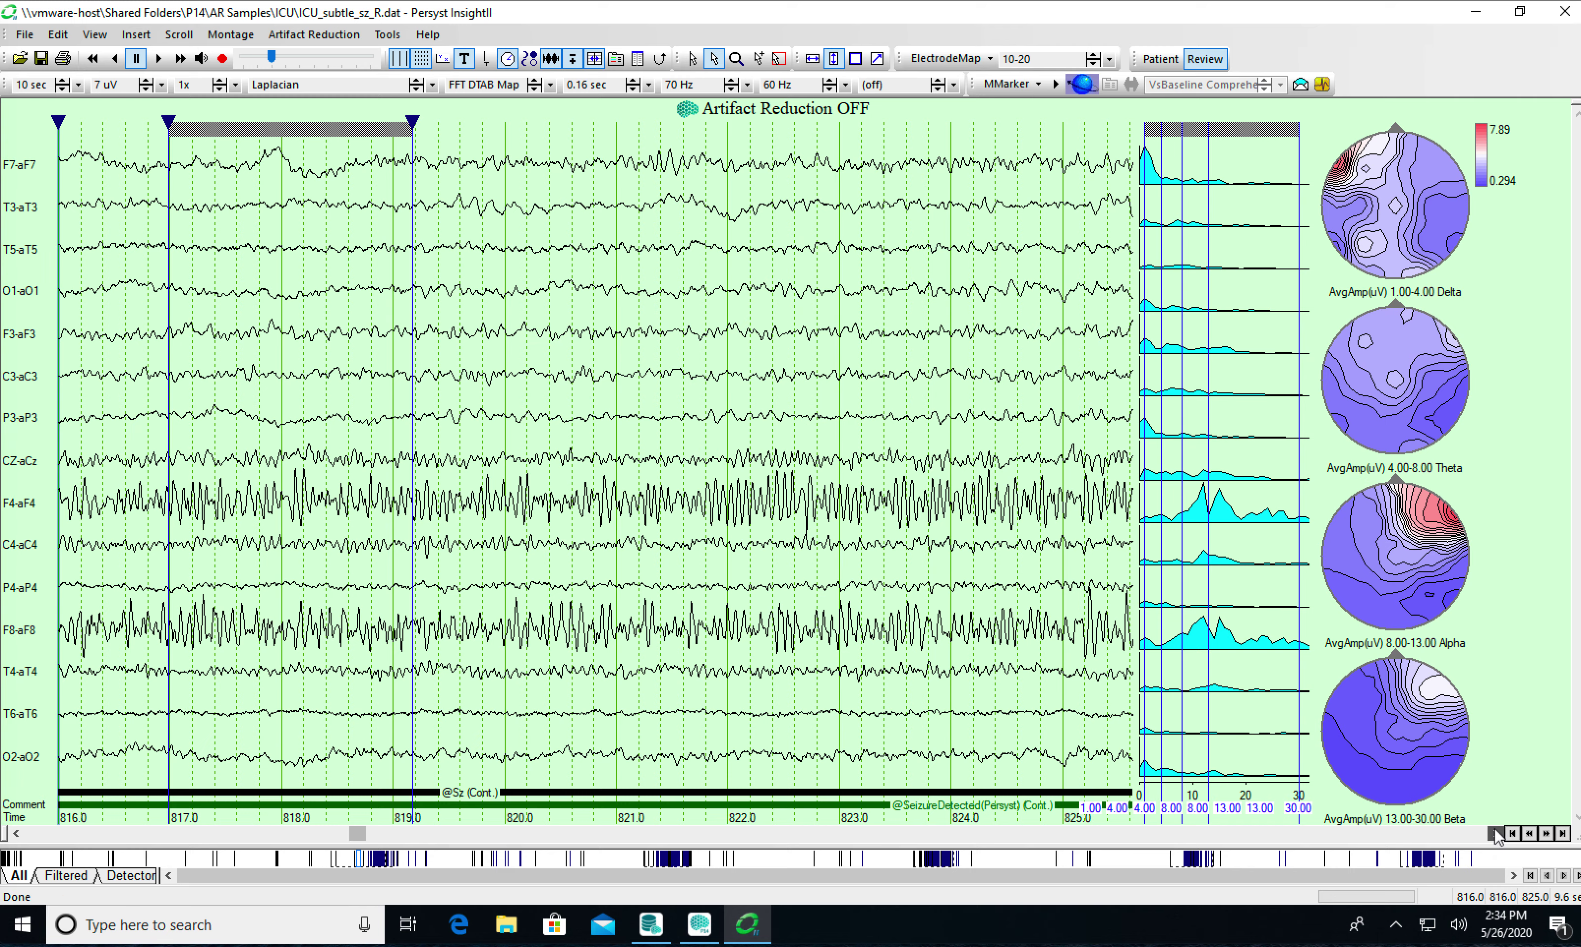
left_click(1495, 833)
left_click(1494, 833)
left_click(1495, 833)
left_click(1494, 834)
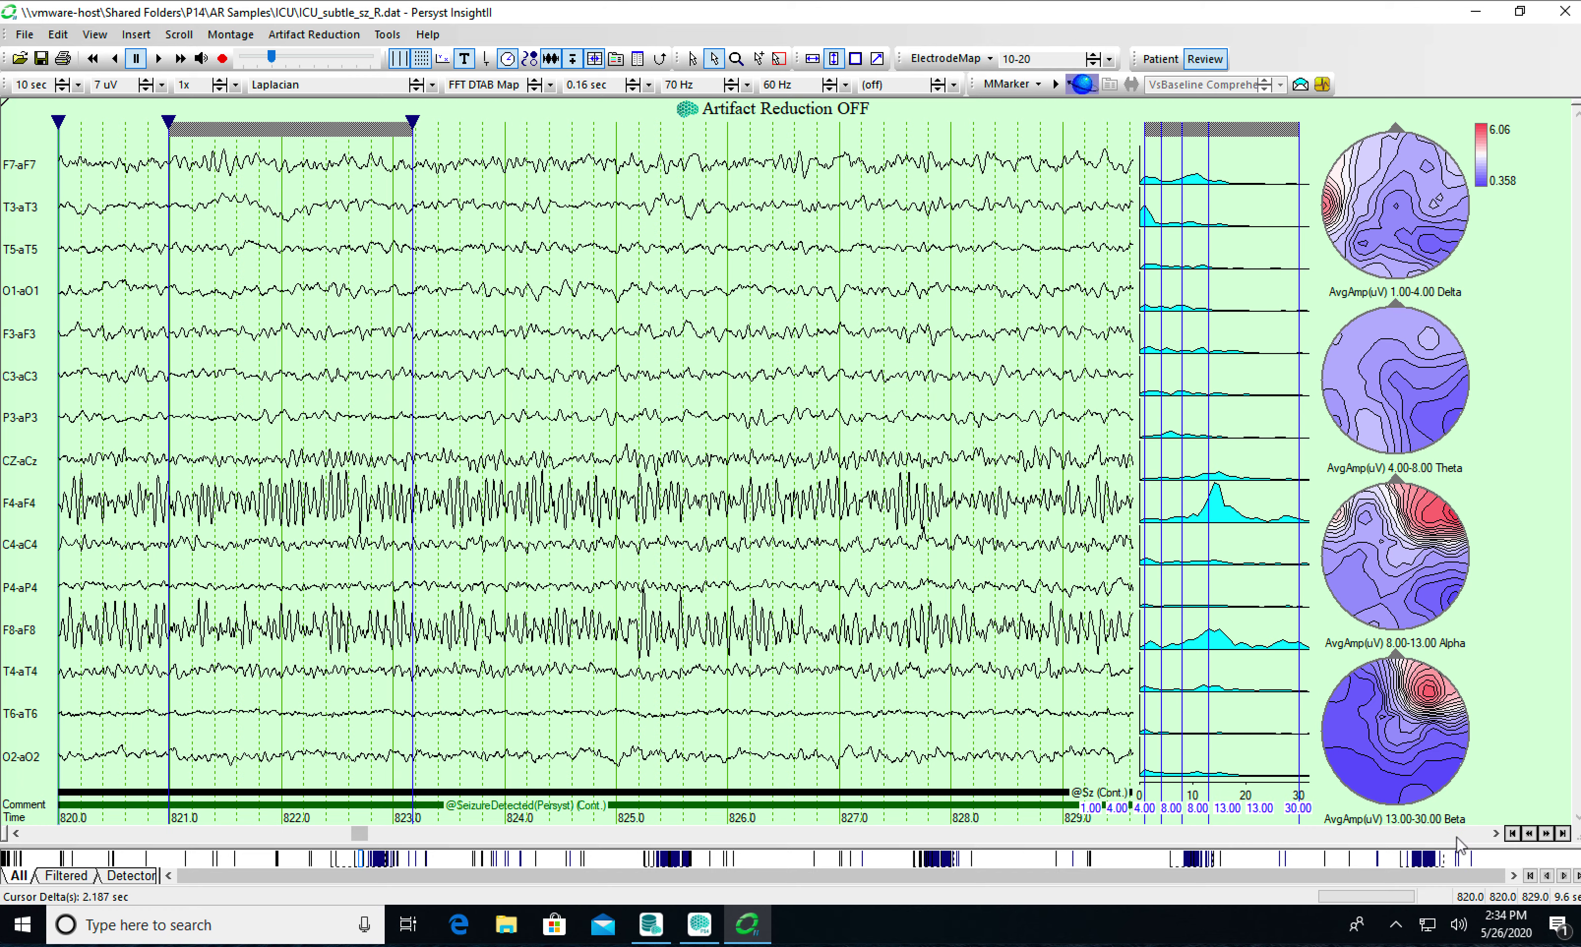
- Follow the seizure from page start 820 s to 834 s, comparing the alpha and beta topographic maps
left_click(1494, 834)
left_click(1494, 833)
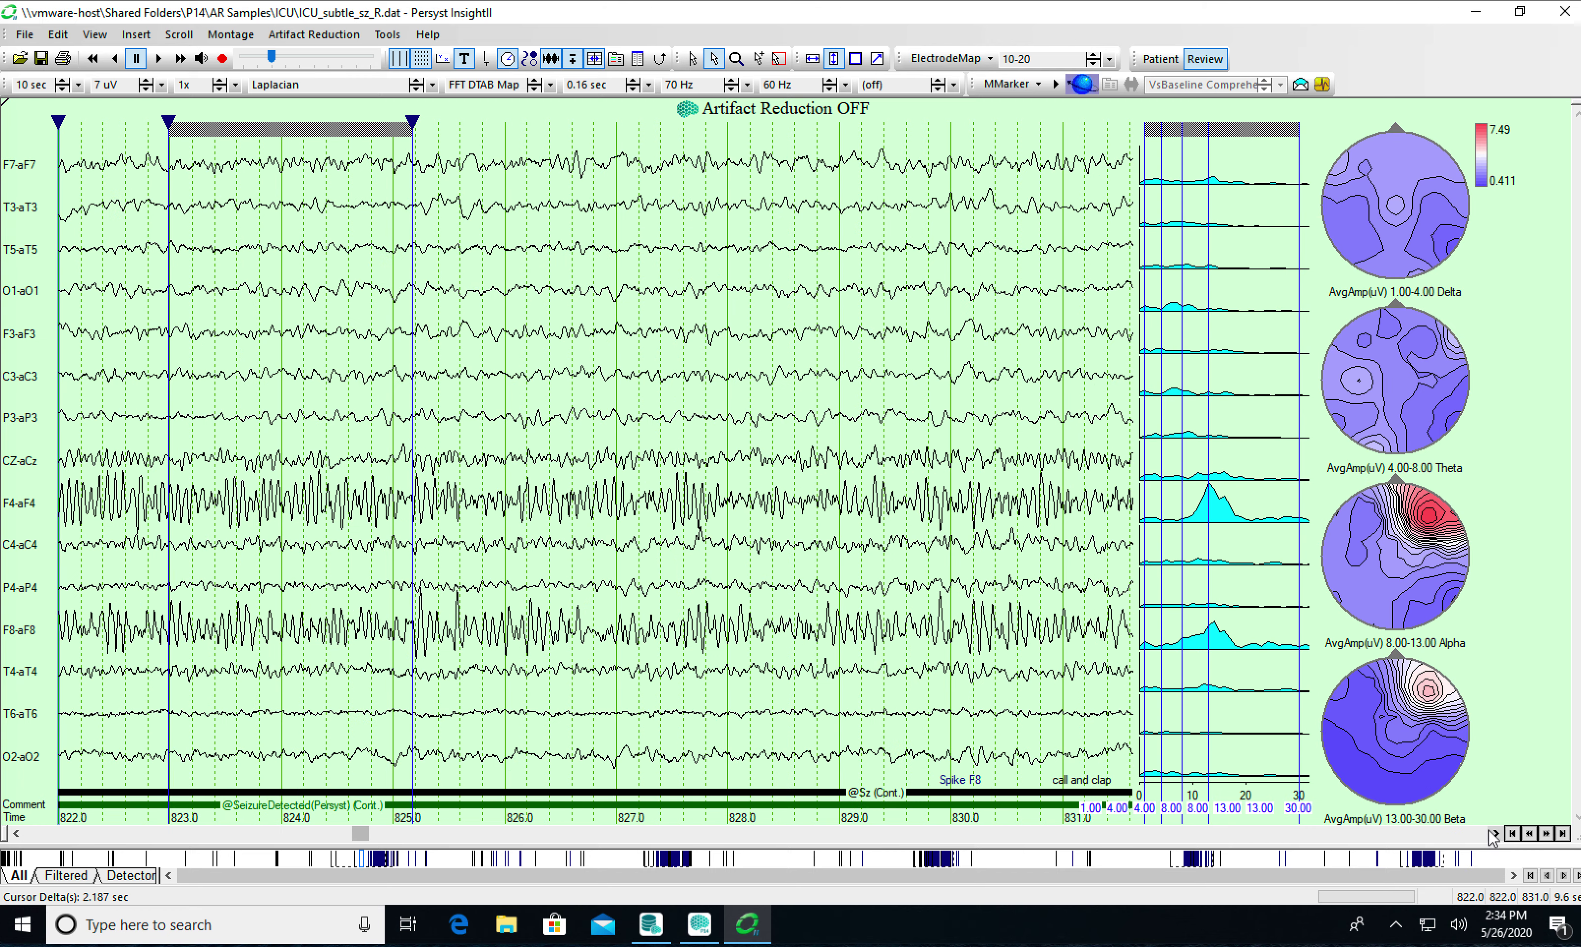
left_click(1494, 834)
left_click(1494, 833)
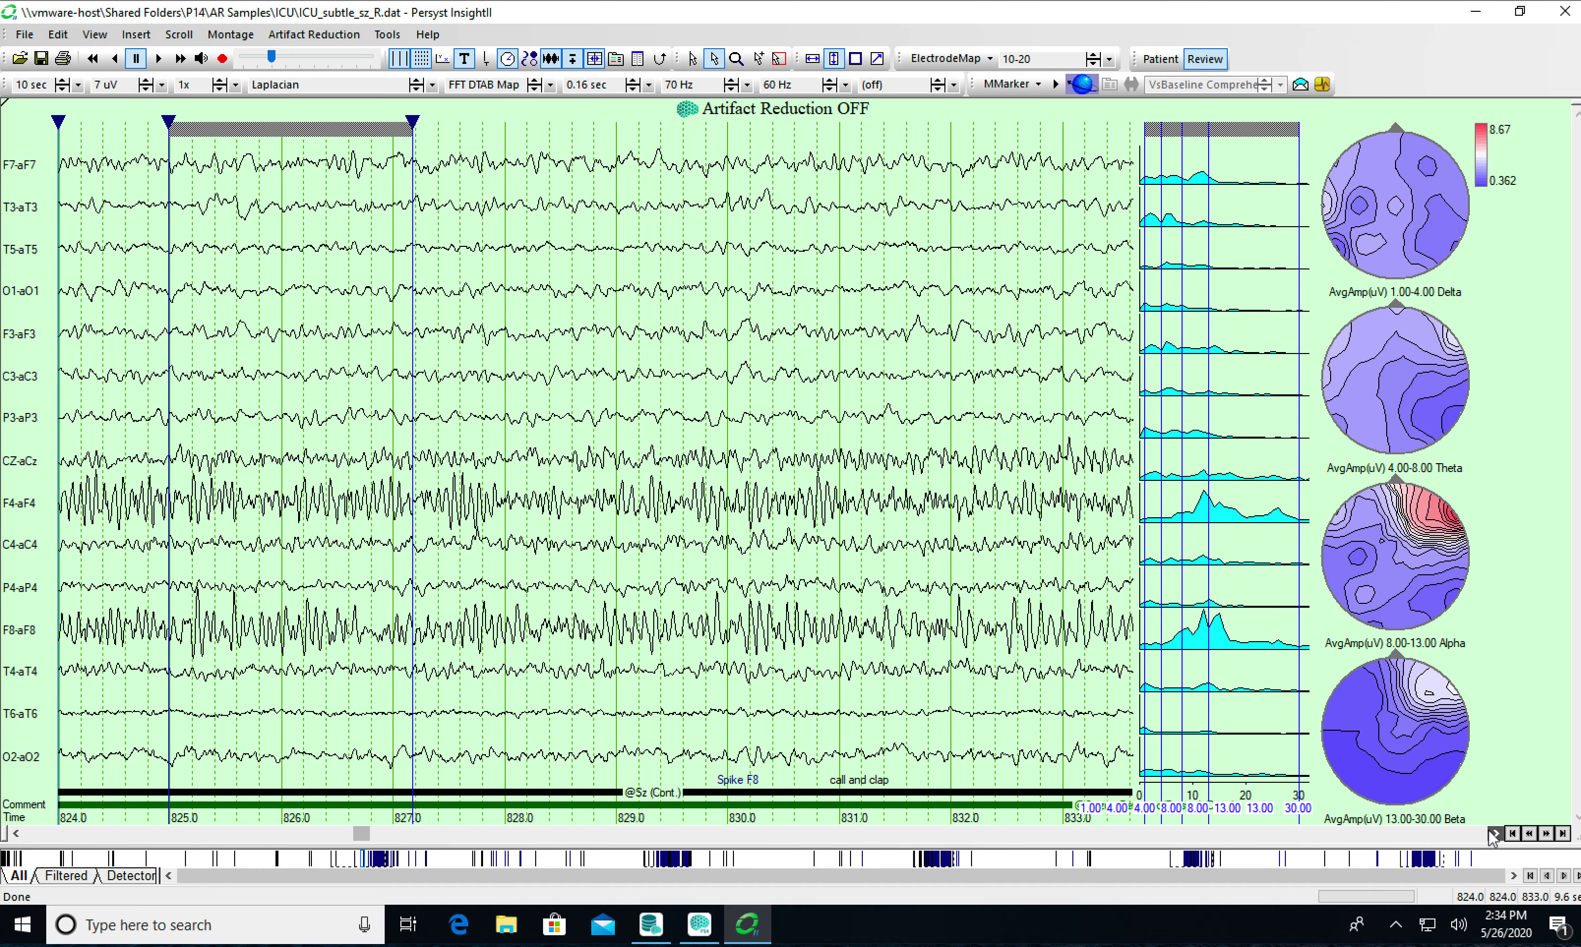
left_click(1494, 833)
left_click(1494, 833)
left_click(1494, 834)
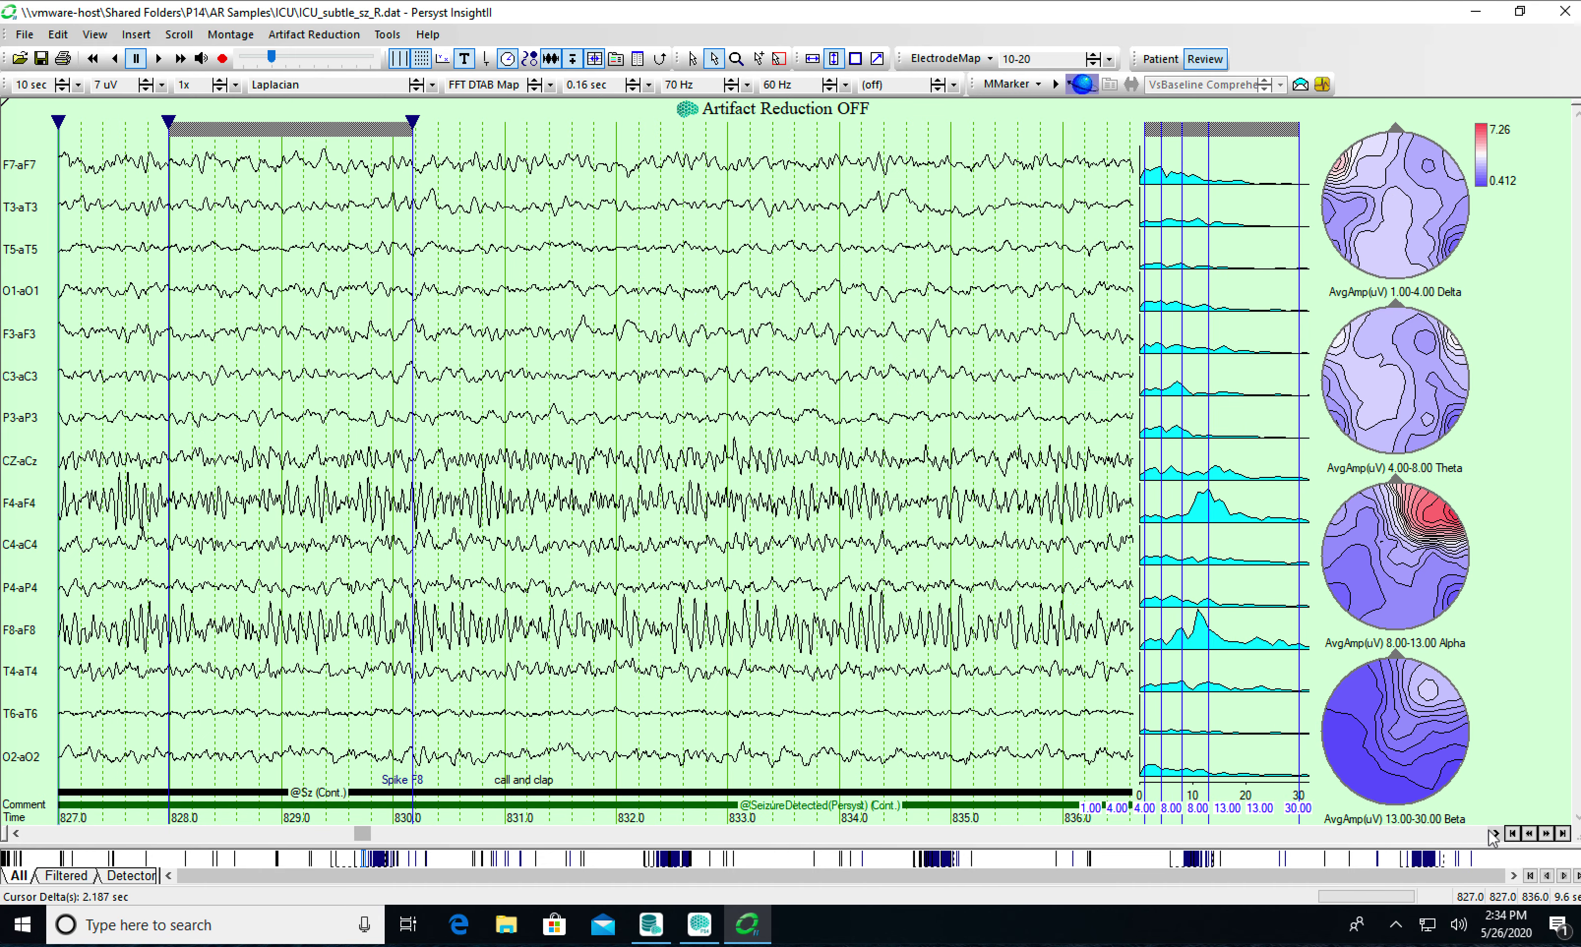
left_click(1493, 834)
left_click(1494, 834)
left_click(1493, 834)
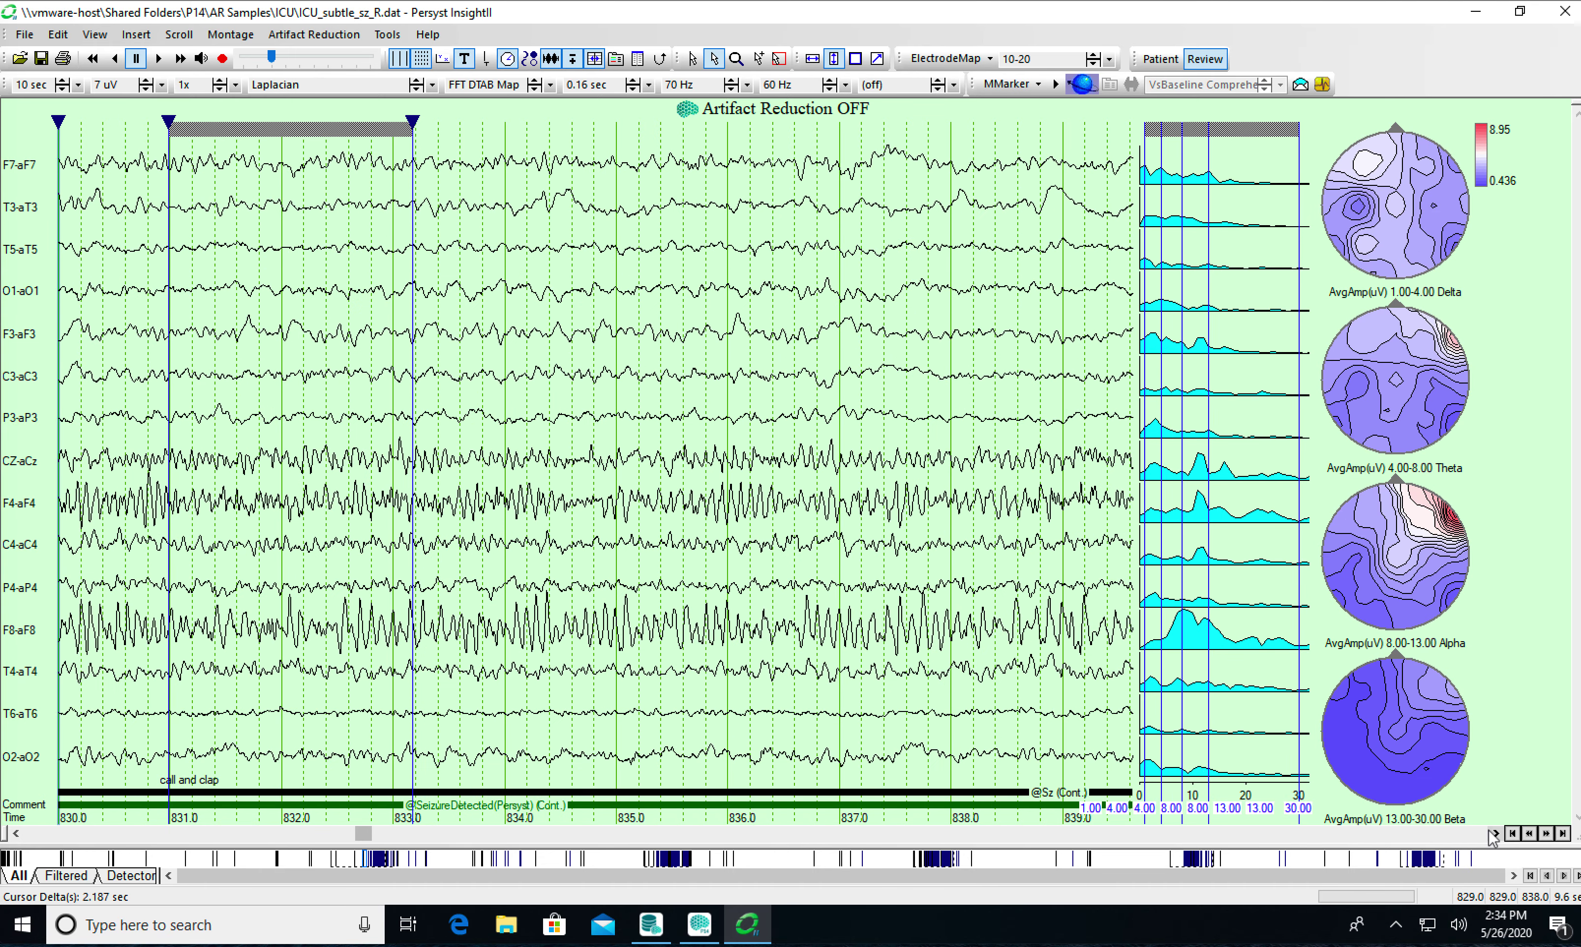
left_click(1493, 834)
left_click(1494, 834)
left_click(1494, 834)
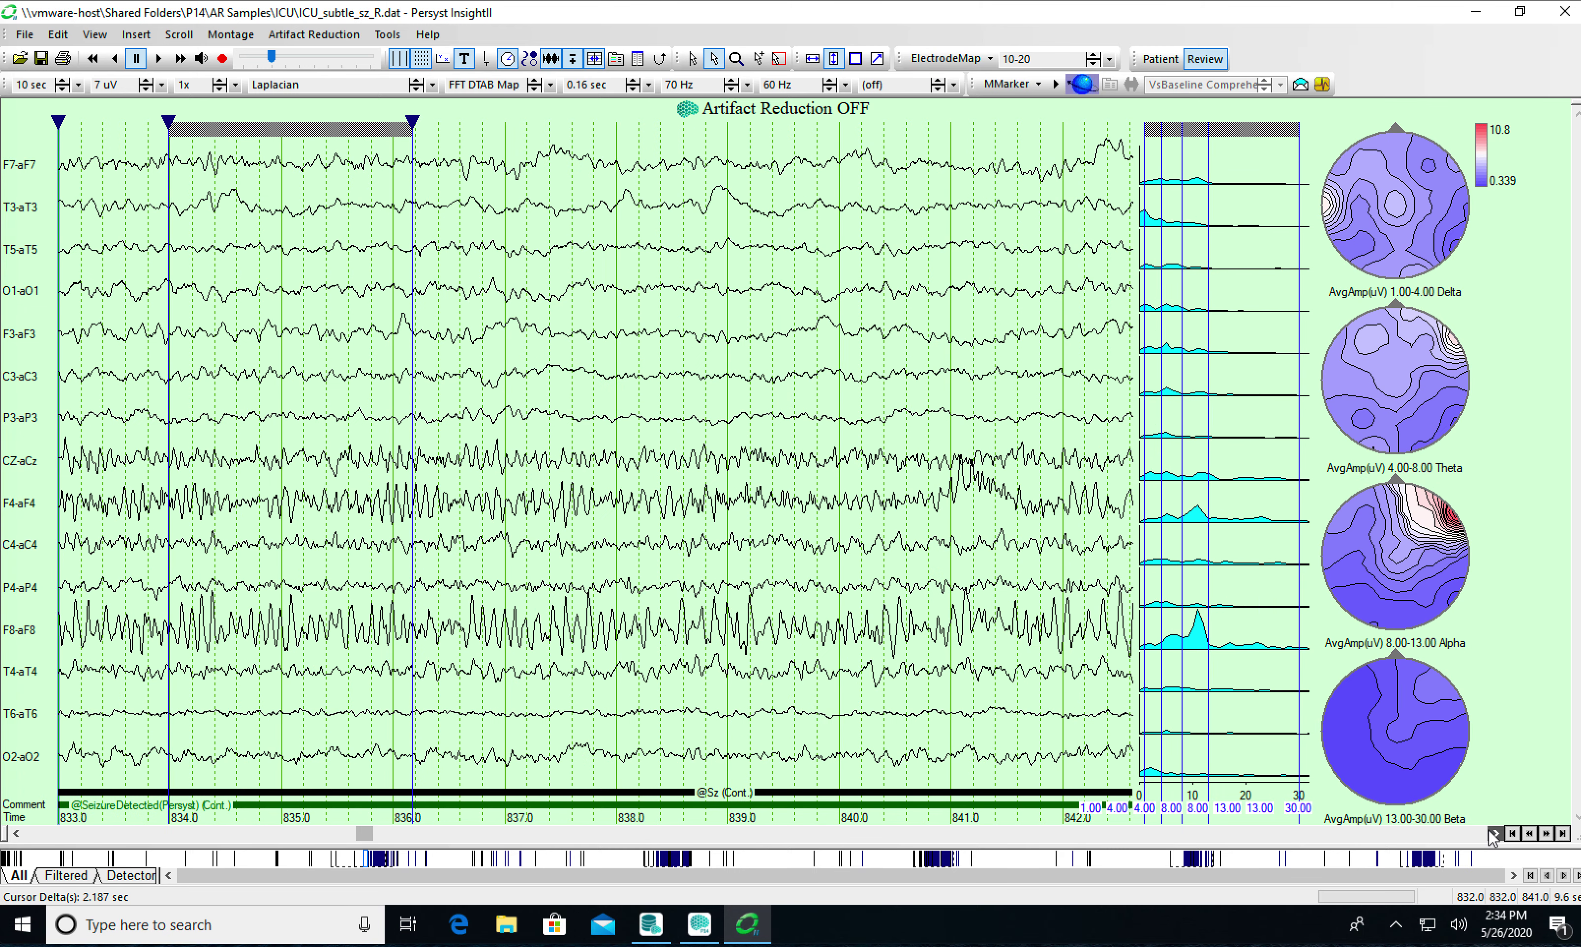
left_click(1494, 833)
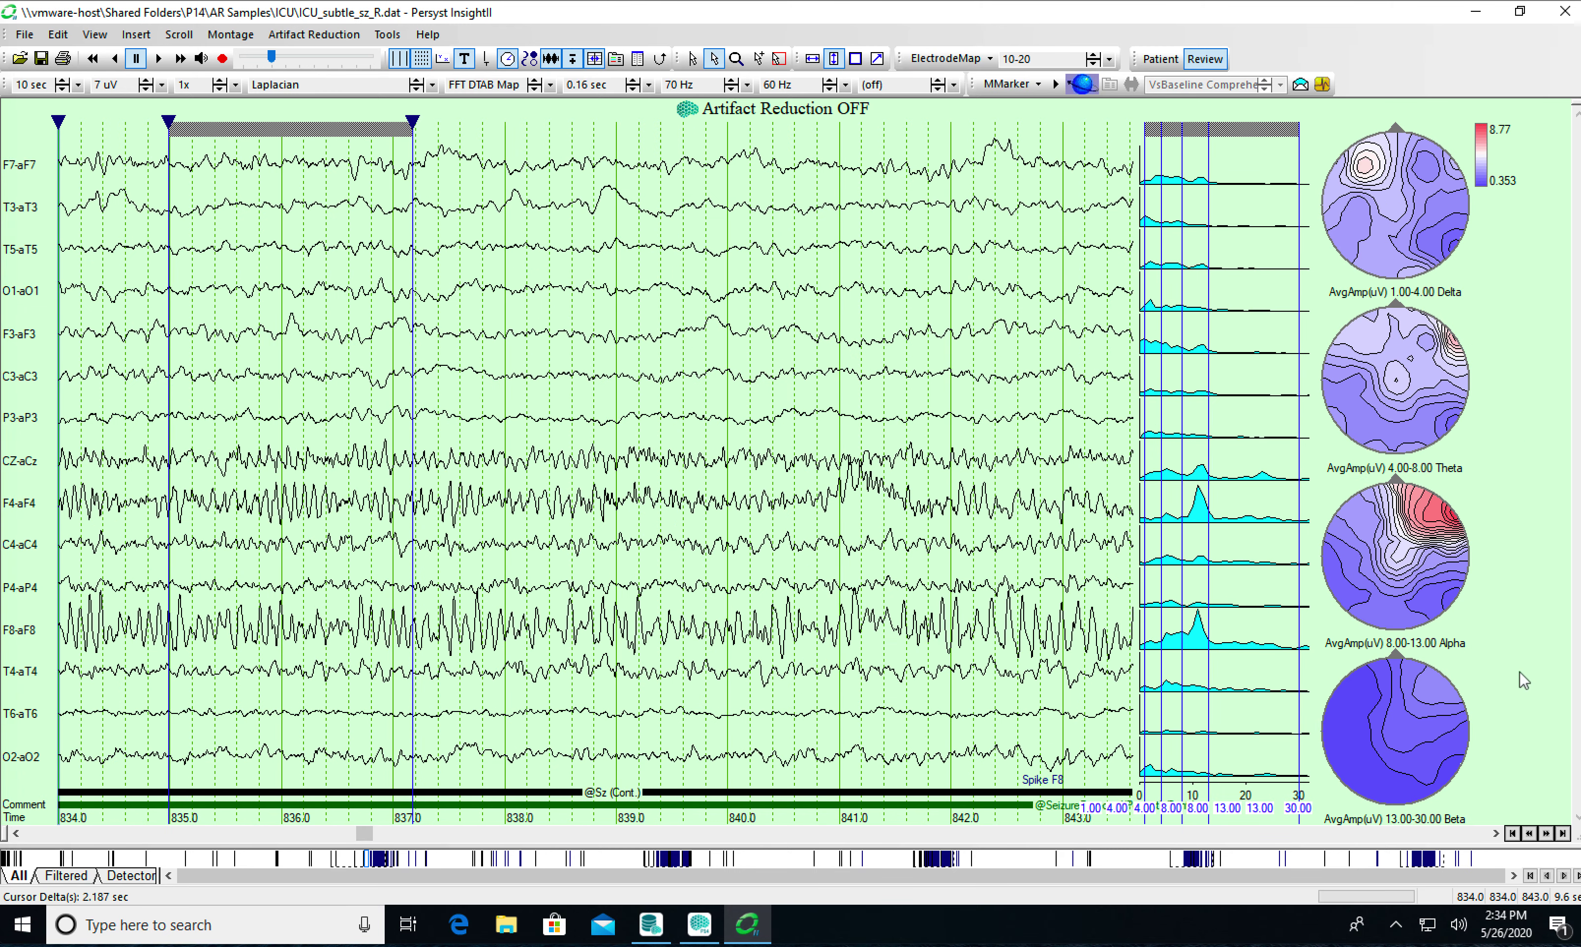
- Continue through the EEG to page start 844 s, examining the shift in frequency across the F4 and F8 spectra and band maps
left_click(1494, 833)
left_click(1494, 834)
left_click(1494, 834)
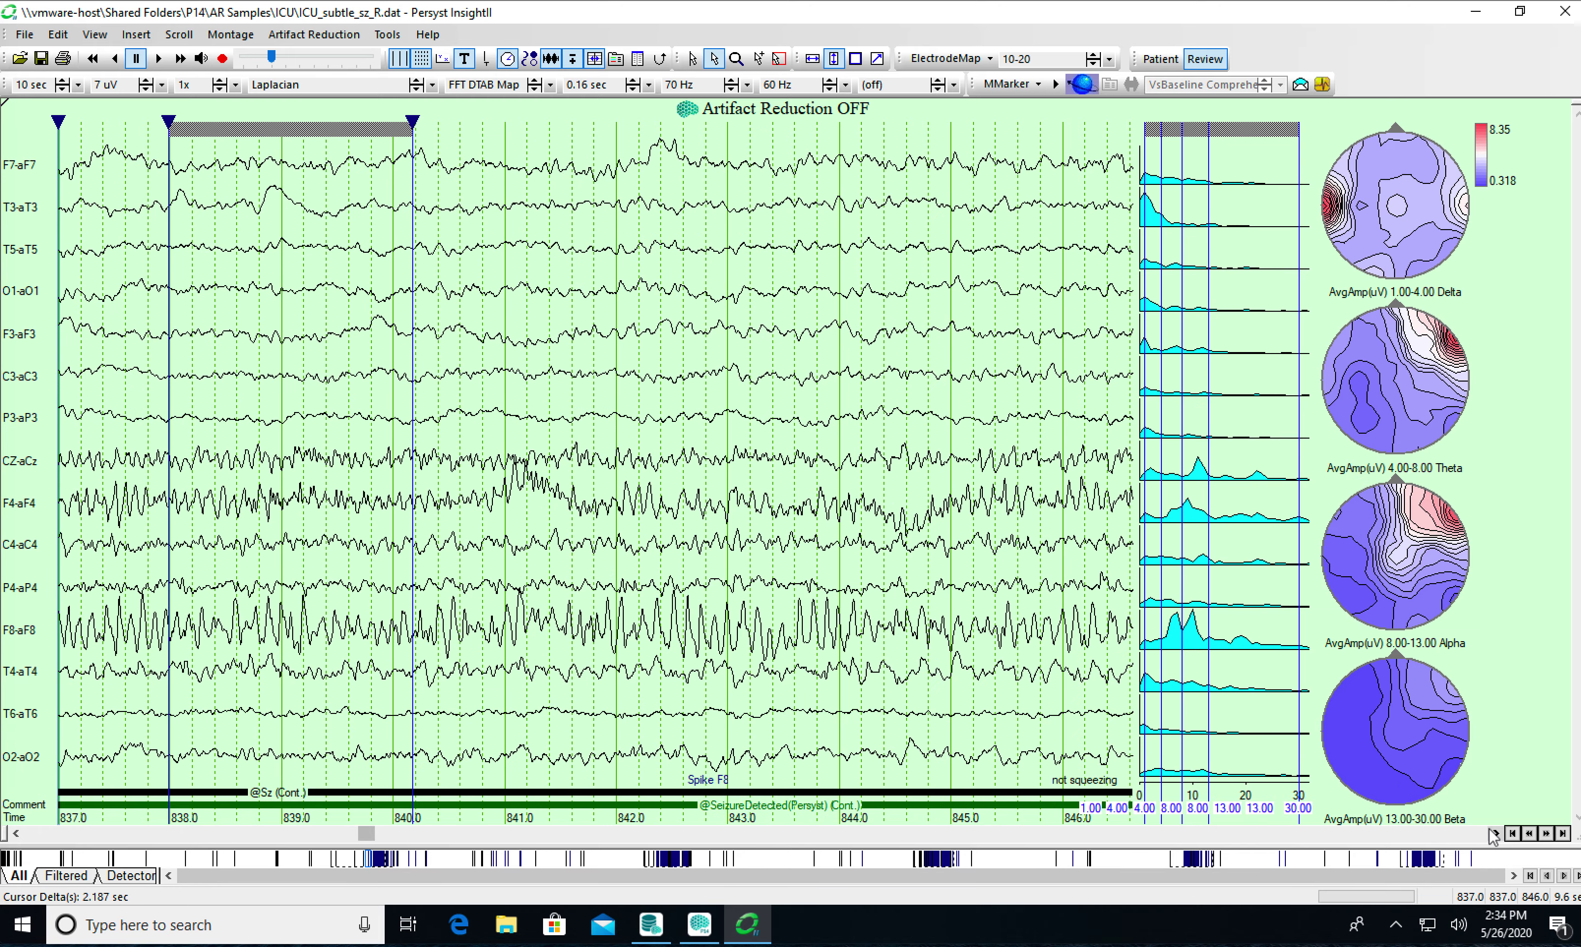
left_click(1494, 834)
left_click(1494, 834)
left_click(1494, 834)
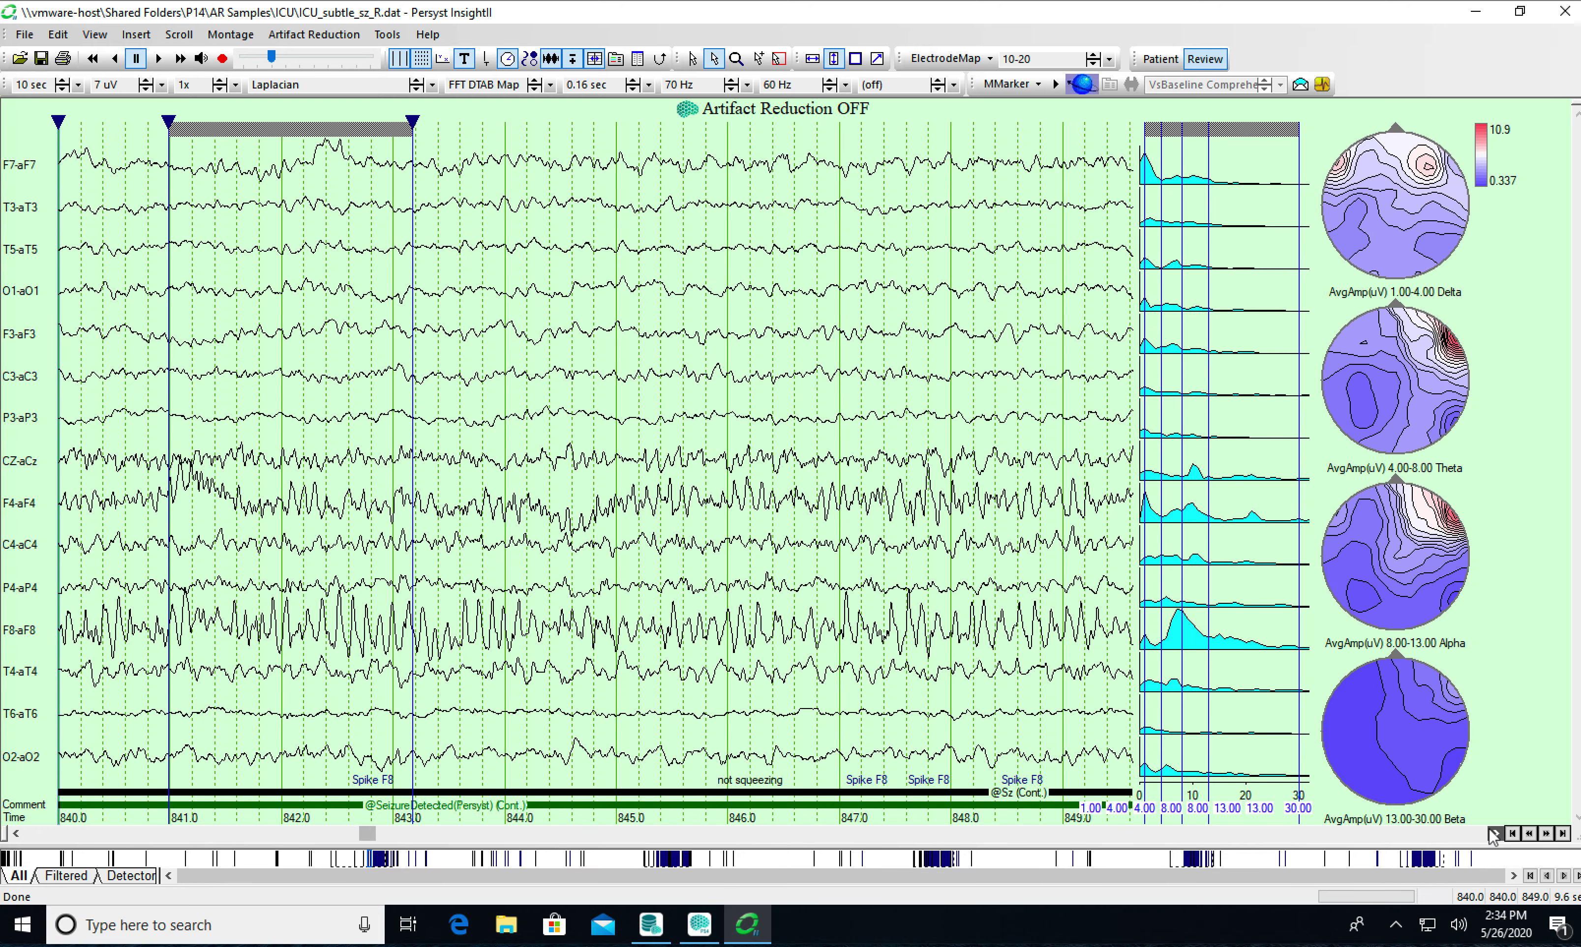
left_click(1494, 834)
left_click(1494, 834)
left_click(1494, 834)
left_click(1494, 833)
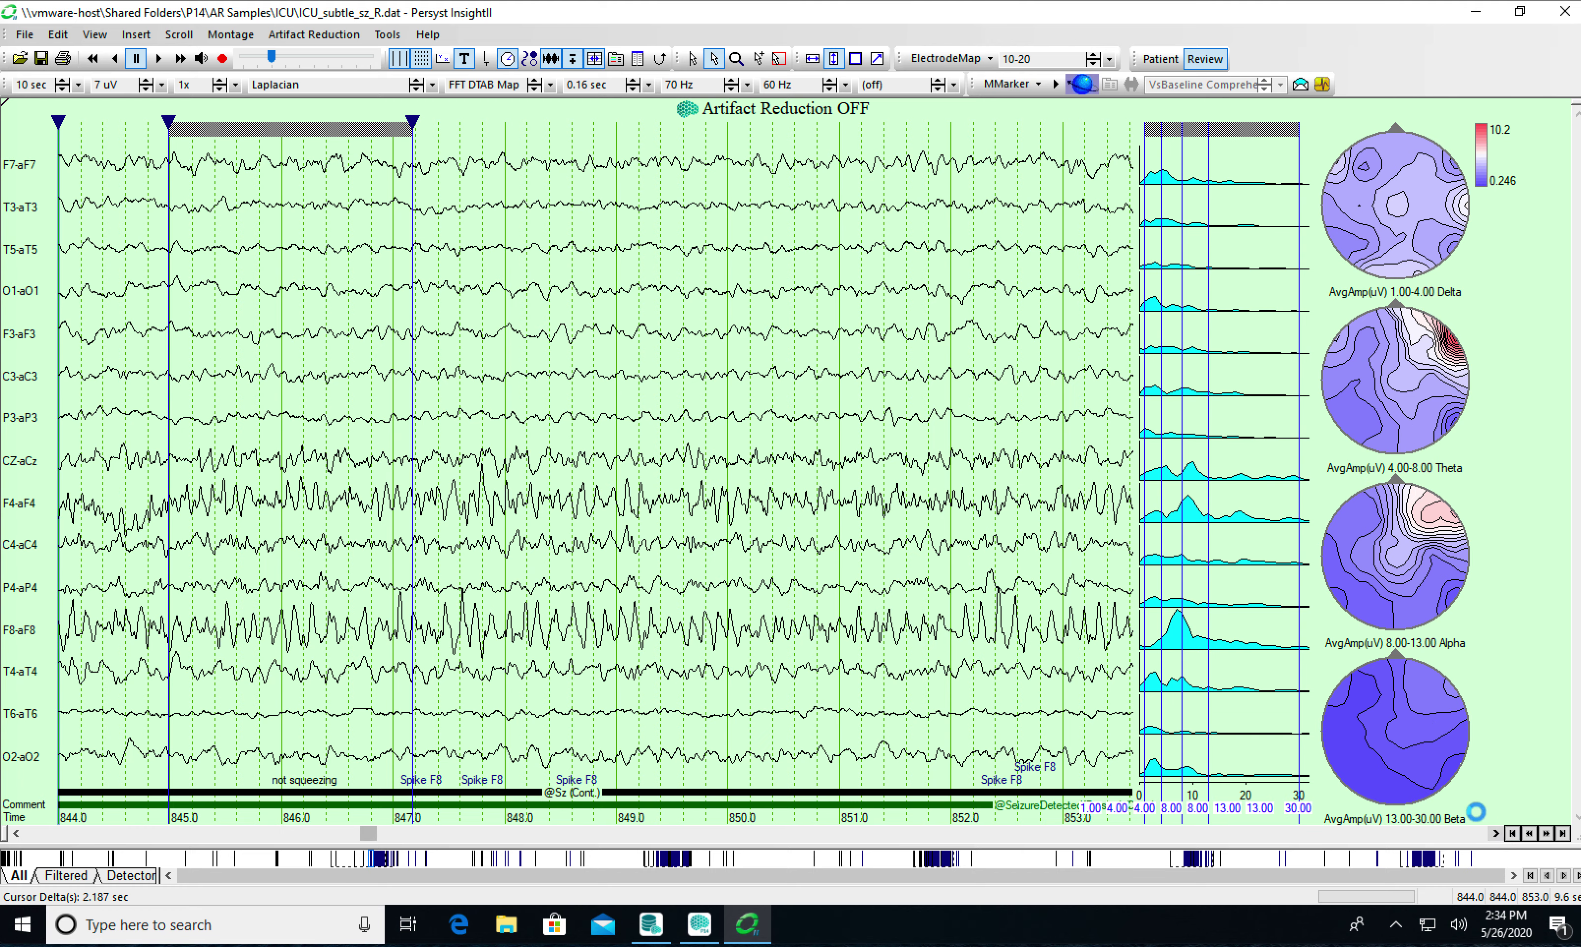
- Advance the EEG page start to 853 s, examining how the artifact near 854 s affects the delta map
left_click(1494, 834)
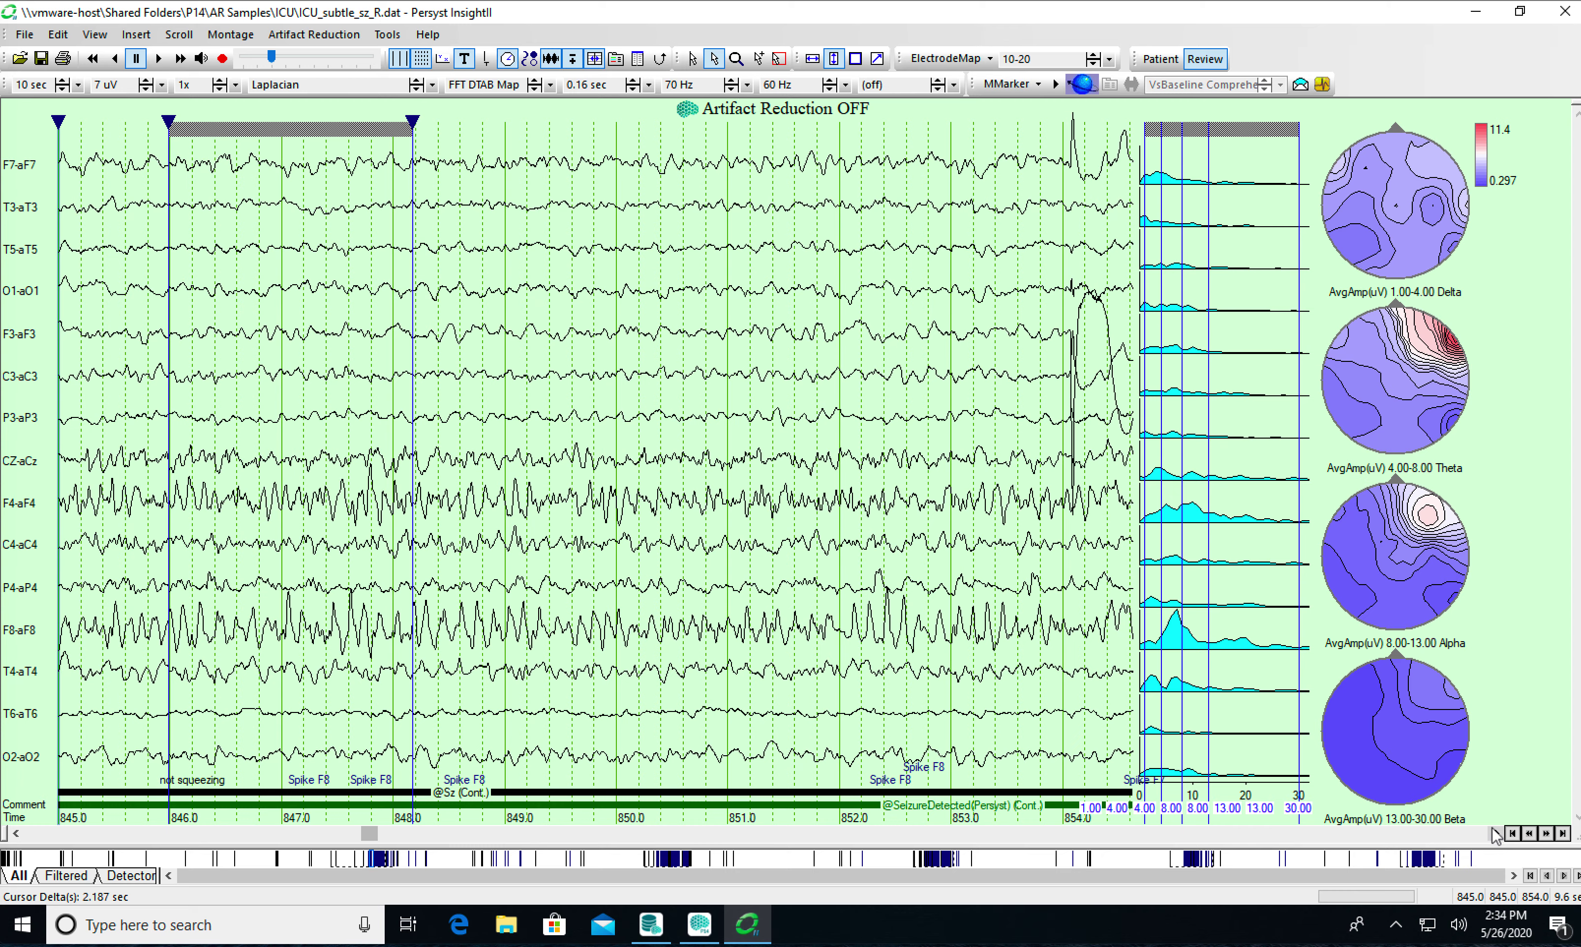
left_click(1495, 834)
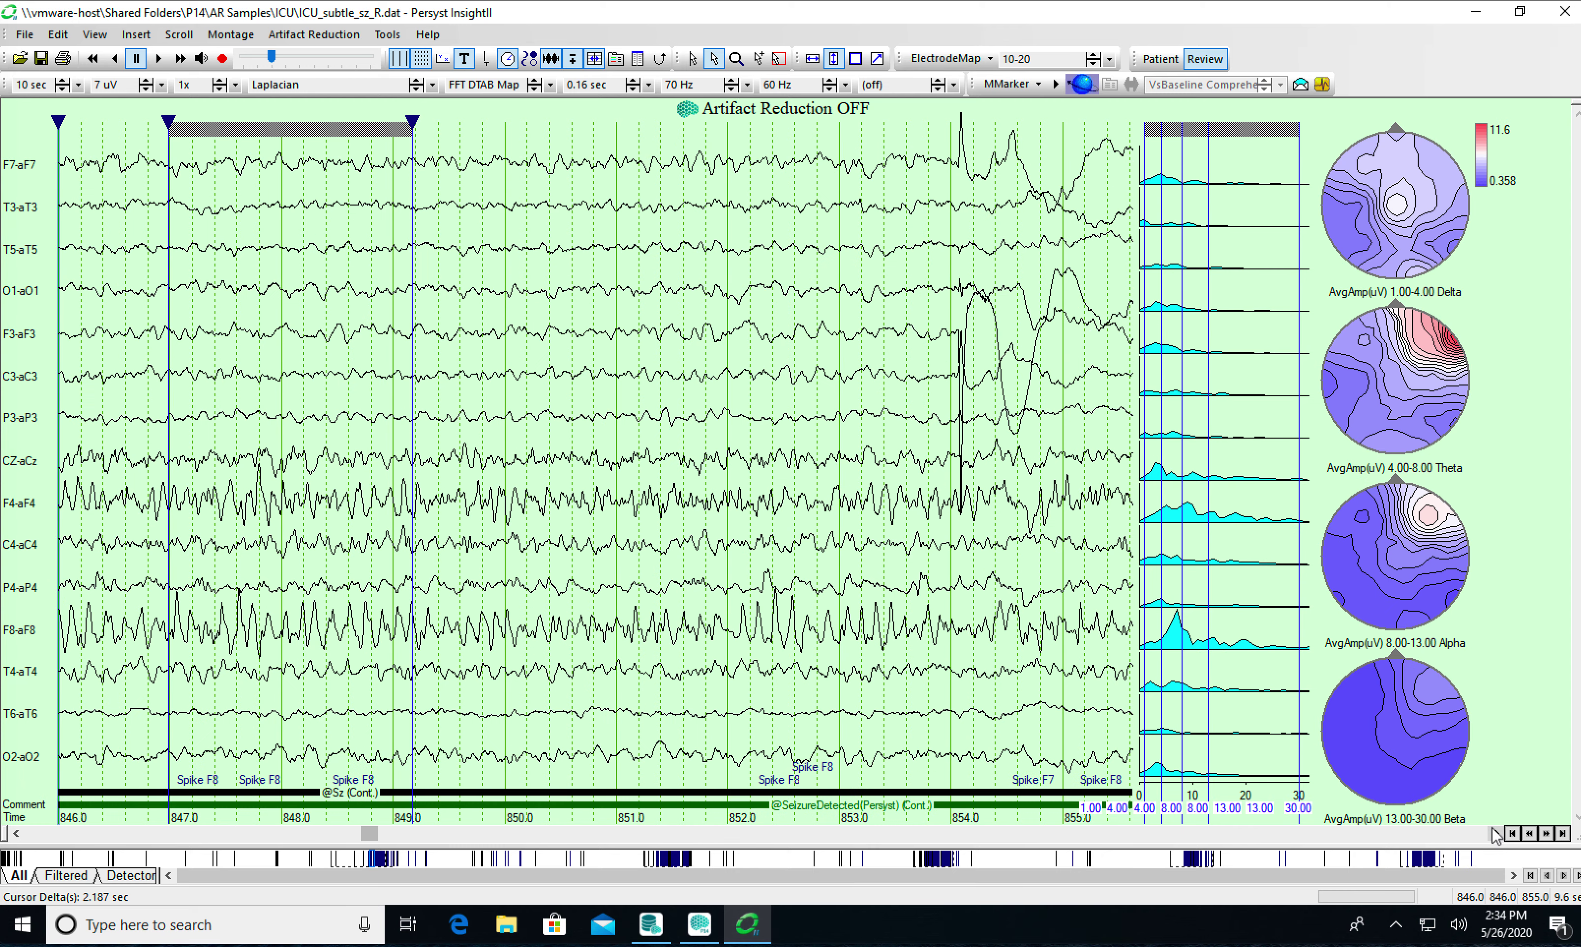
left_click(1495, 834)
left_click(1495, 834)
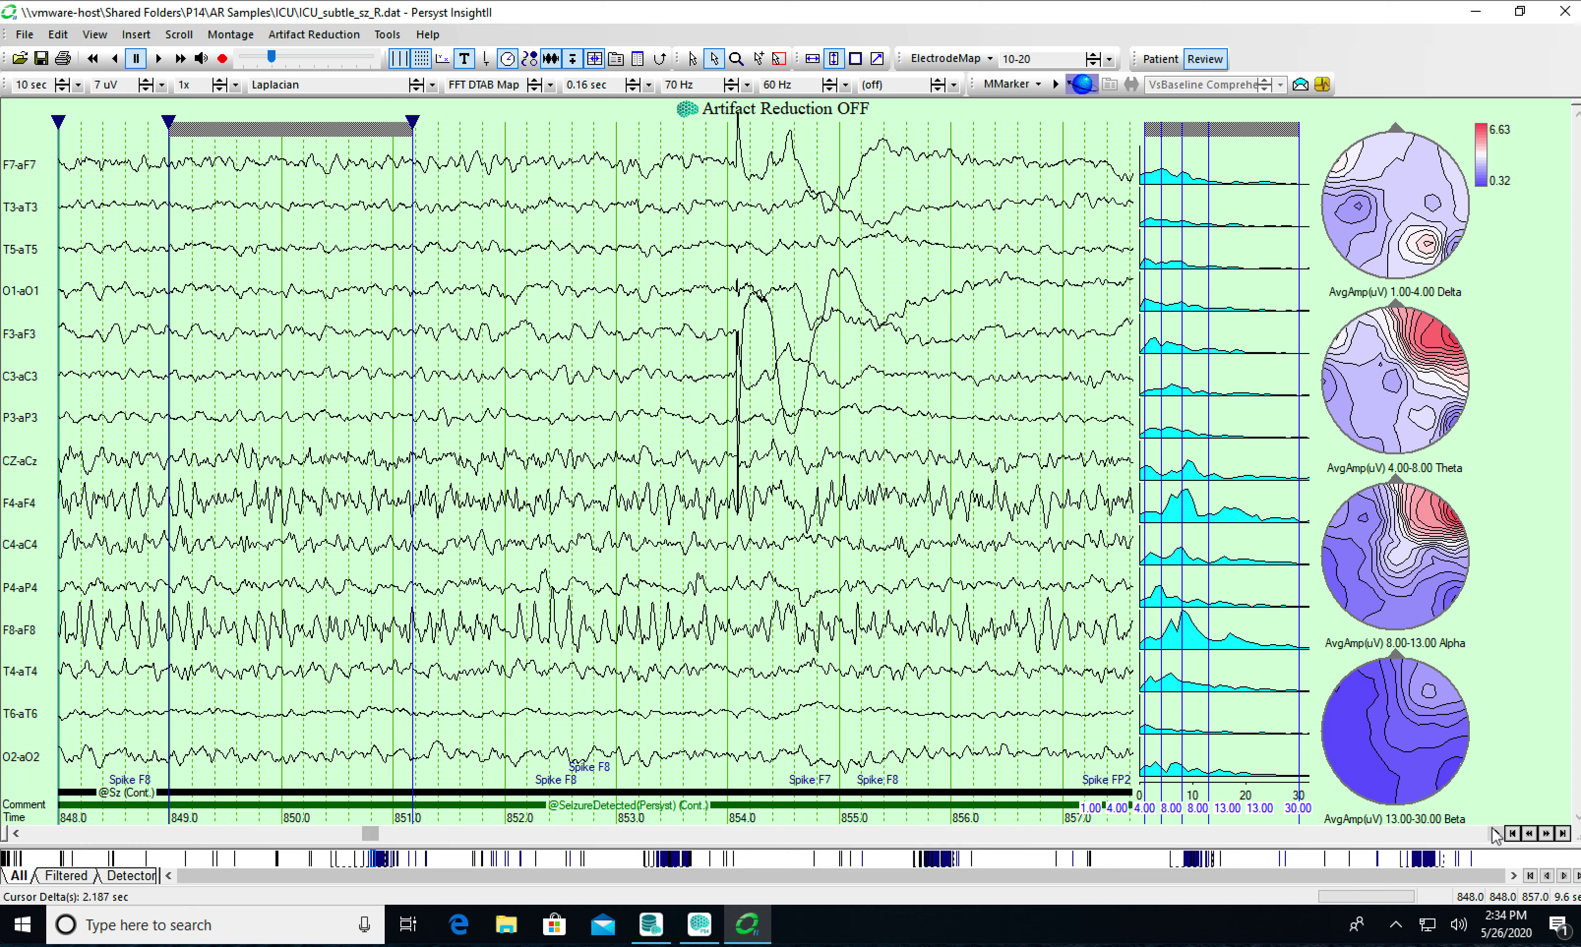
left_click(1495, 833)
left_click(1495, 834)
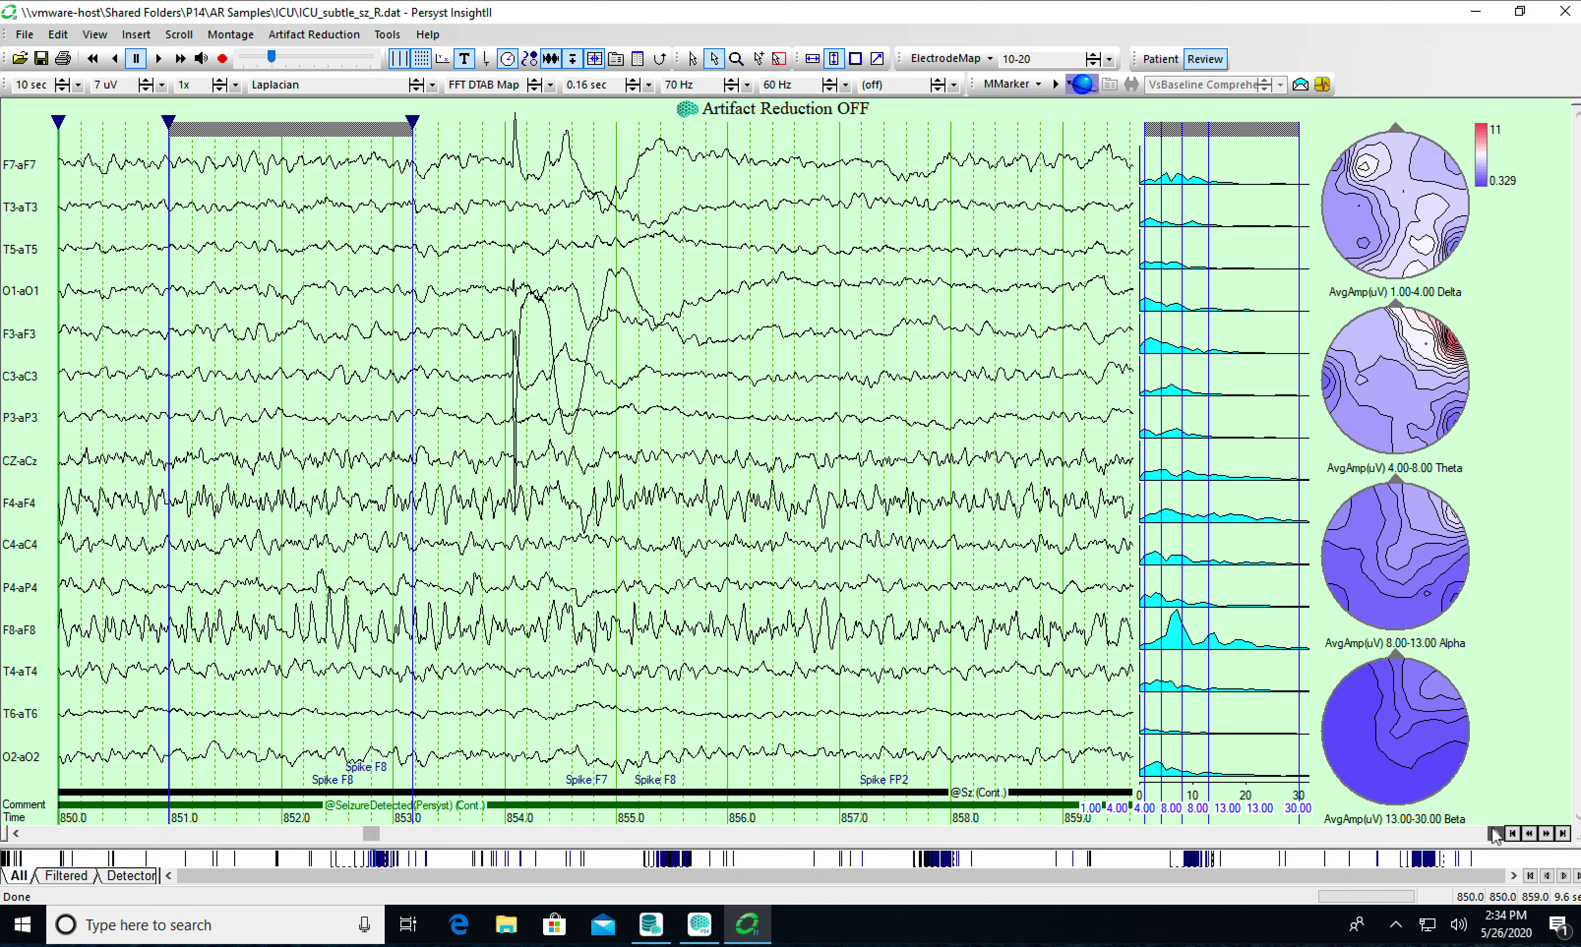
left_click(1495, 834)
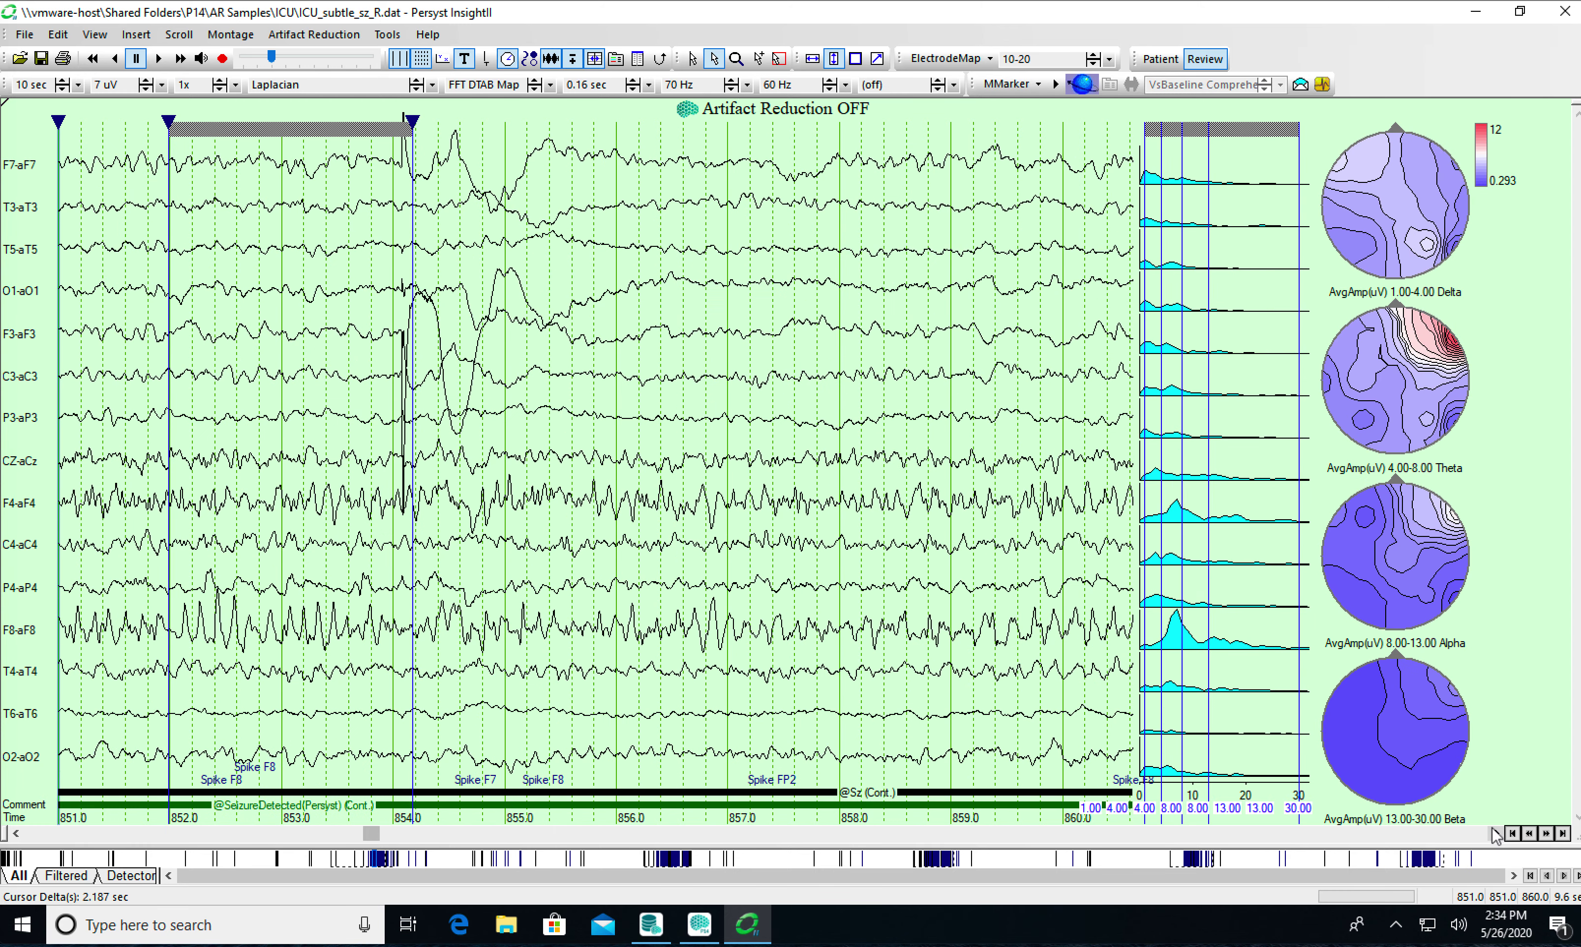
left_click(1495, 833)
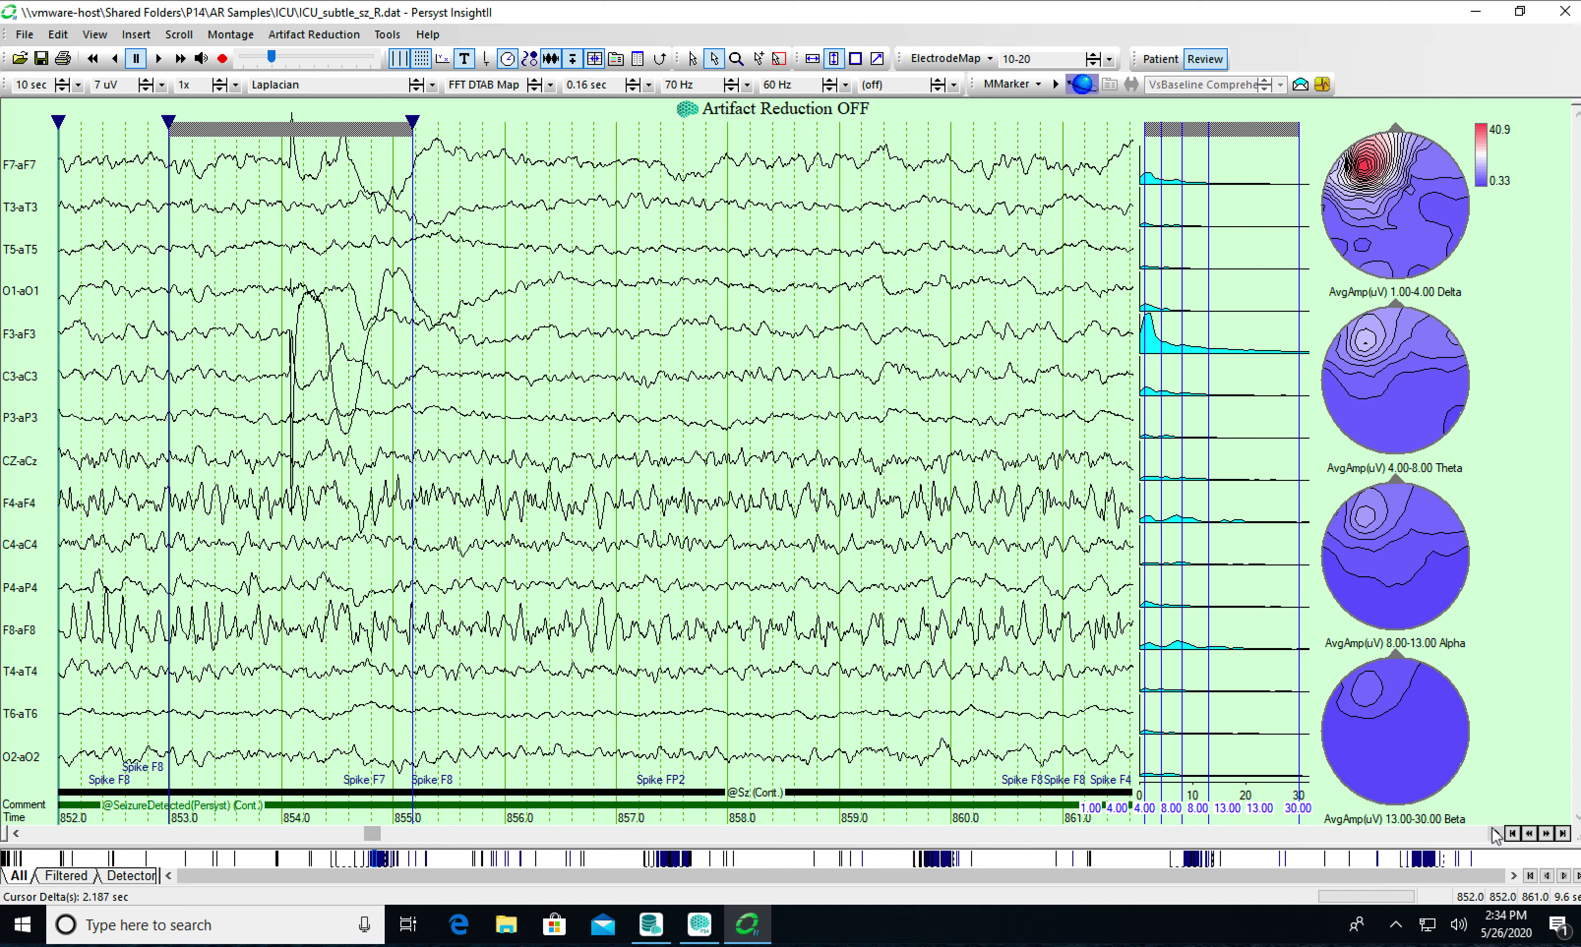
left_click(1494, 834)
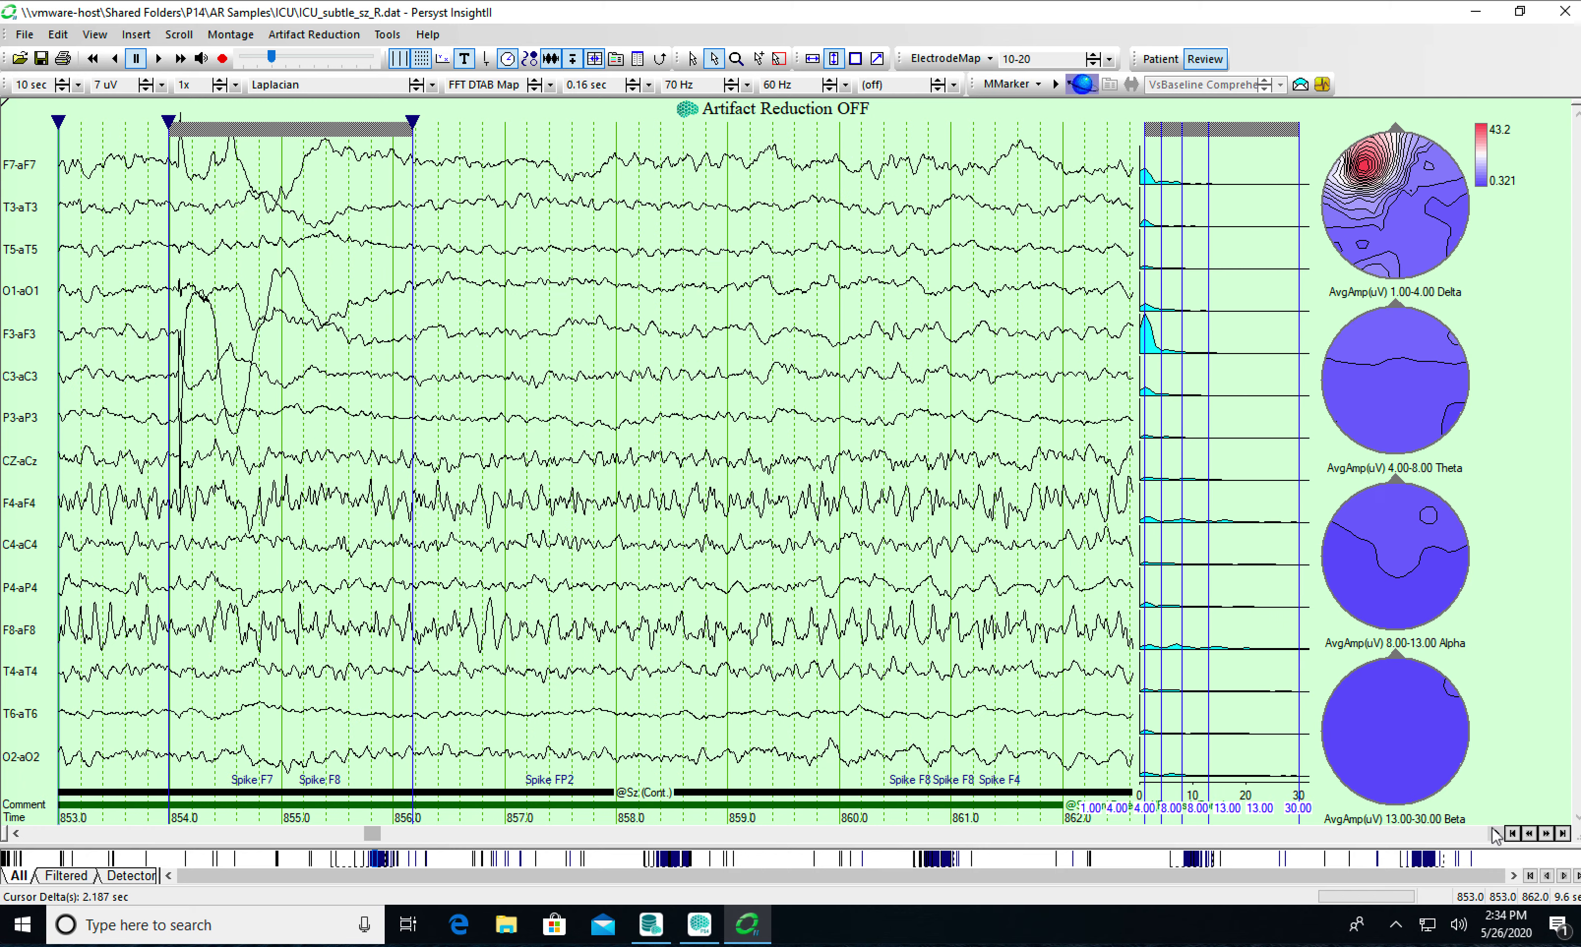
- Follow the seizure past the artifact to page start 866 s, examining the delta and theta maps as it slows
left_click(1495, 833)
left_click(1495, 834)
left_click(1495, 834)
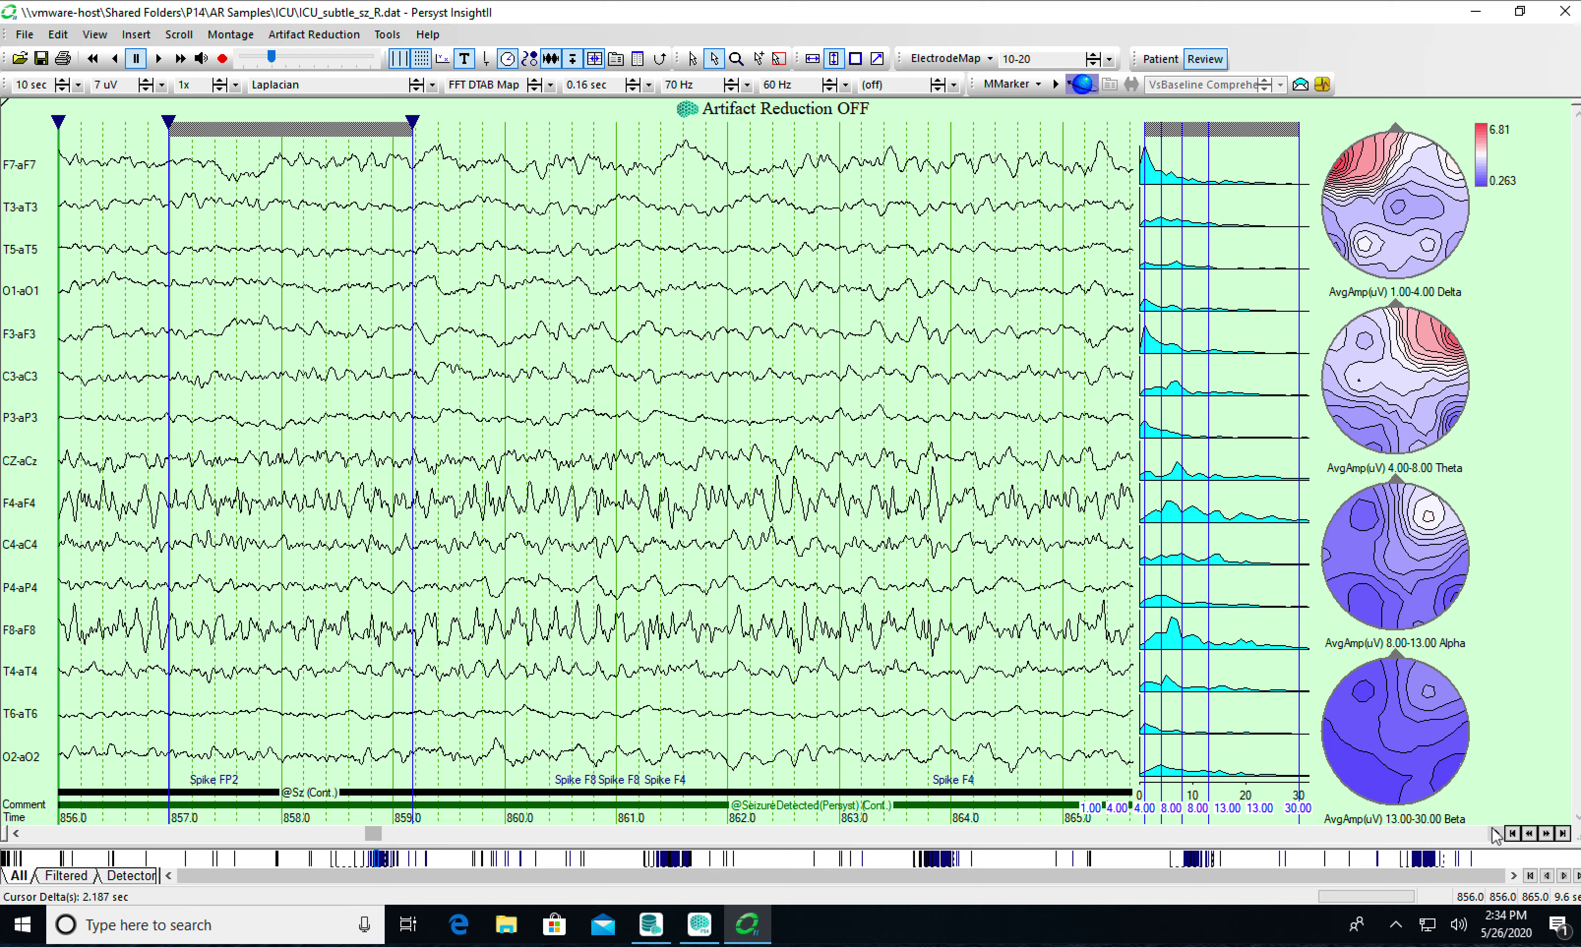
left_click(1495, 834)
left_click(1495, 834)
left_click(1495, 833)
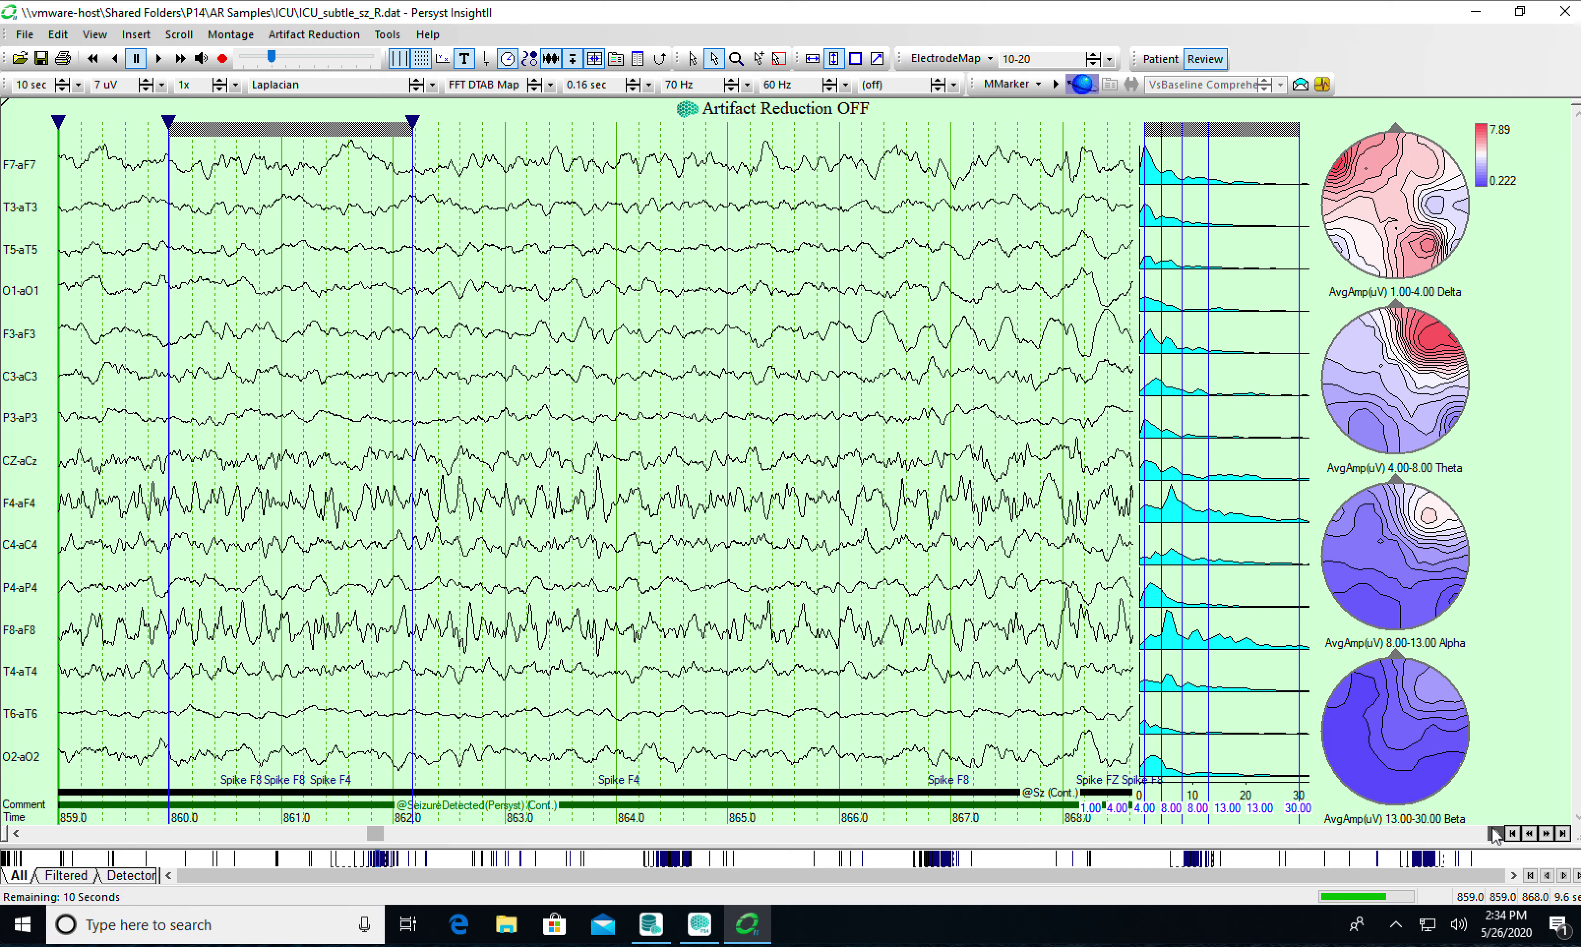
left_click(1494, 834)
left_click(1495, 833)
left_click(1494, 834)
left_click(1494, 834)
left_click(1495, 833)
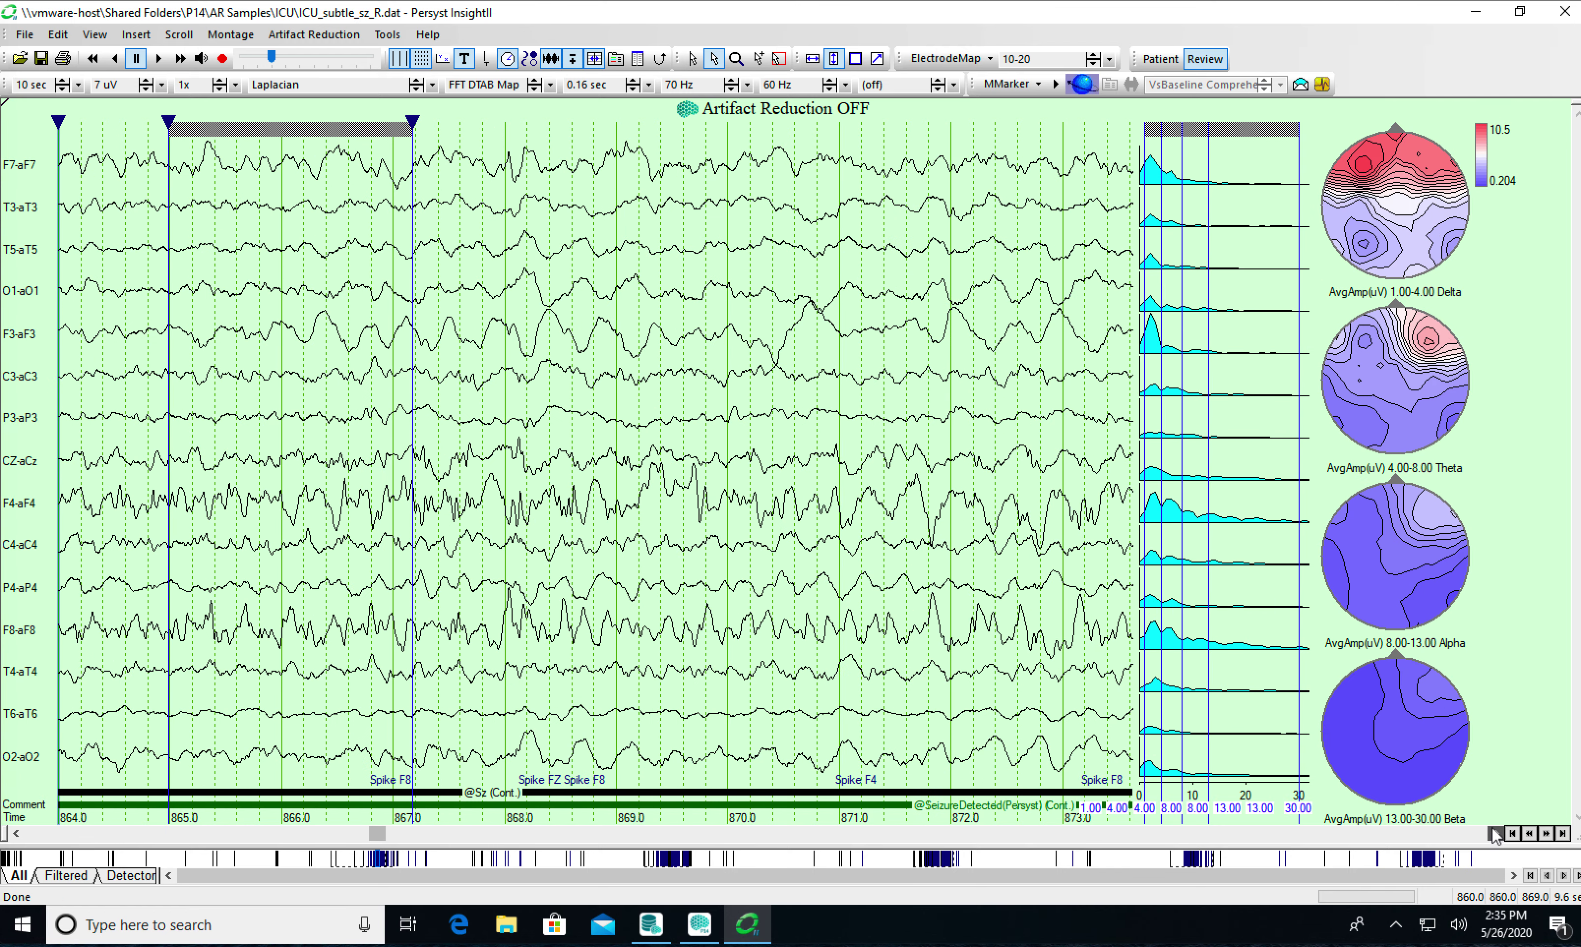
left_click(1494, 834)
left_click(1495, 834)
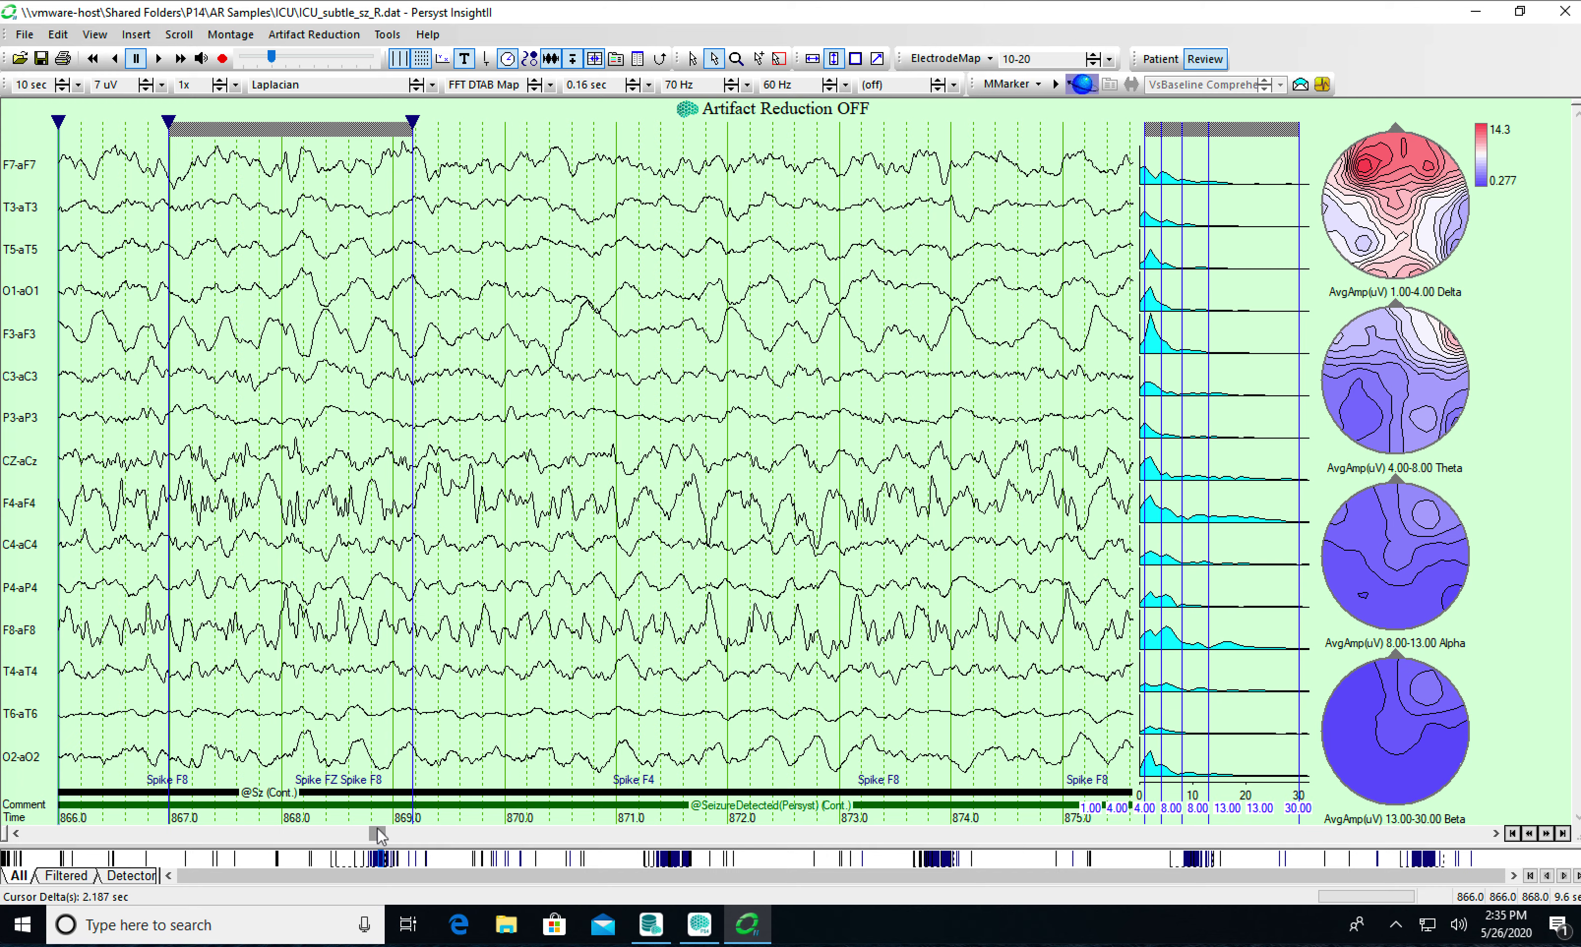
- Return to the seizure's onset on the event overview and set the EEG page start to 808 s to recheck the onset maps
left_click(370, 860)
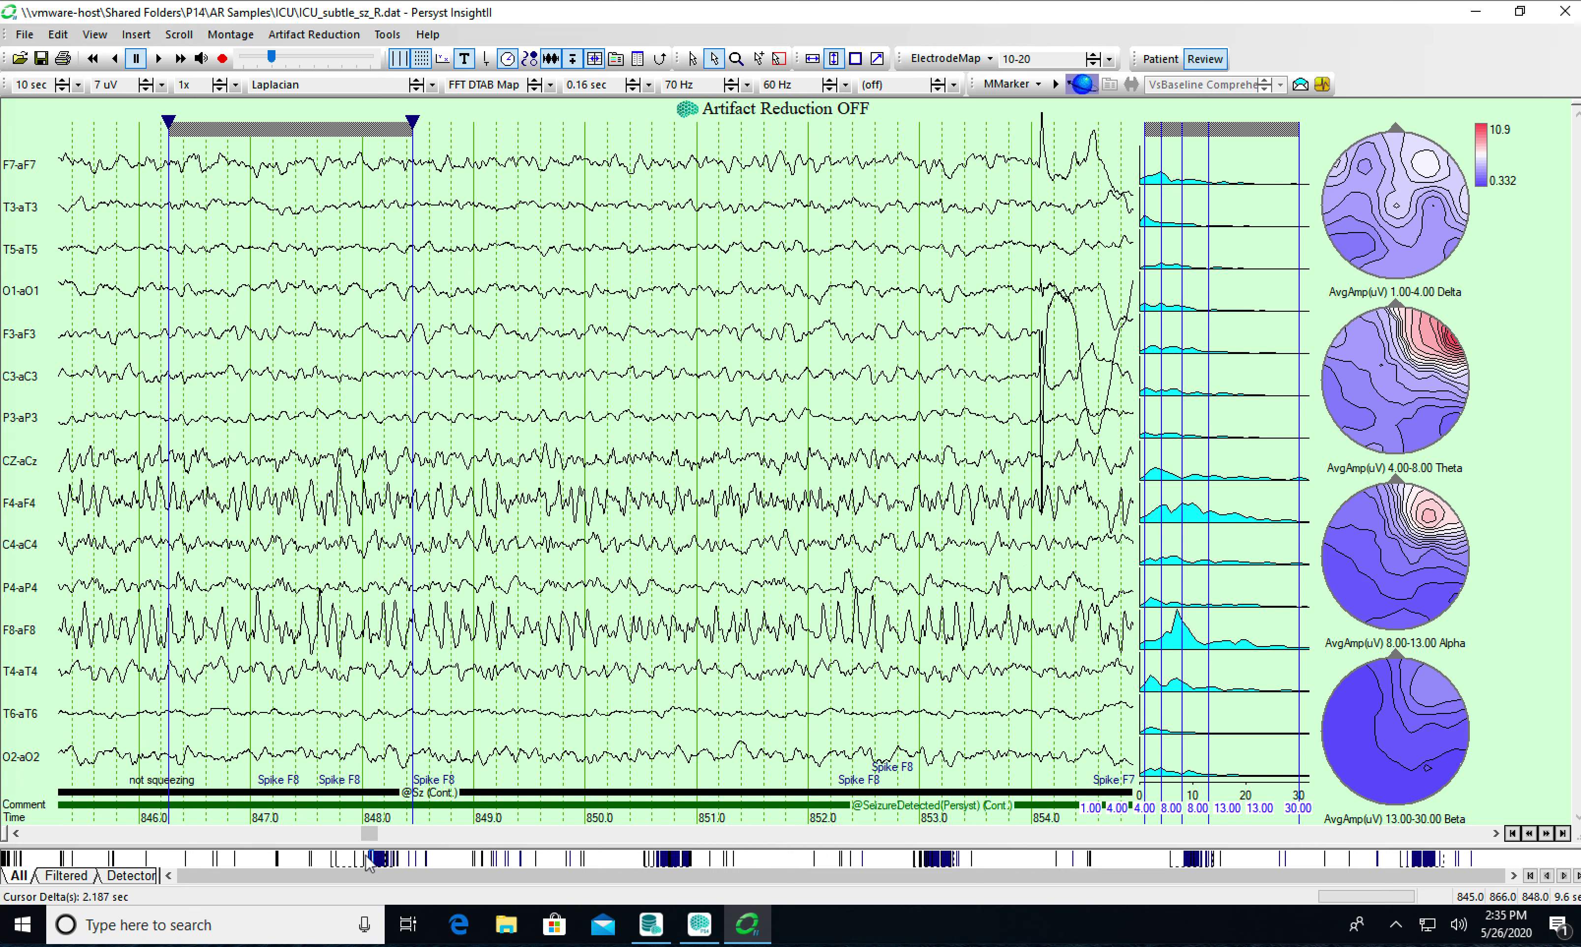
left_click(366, 861)
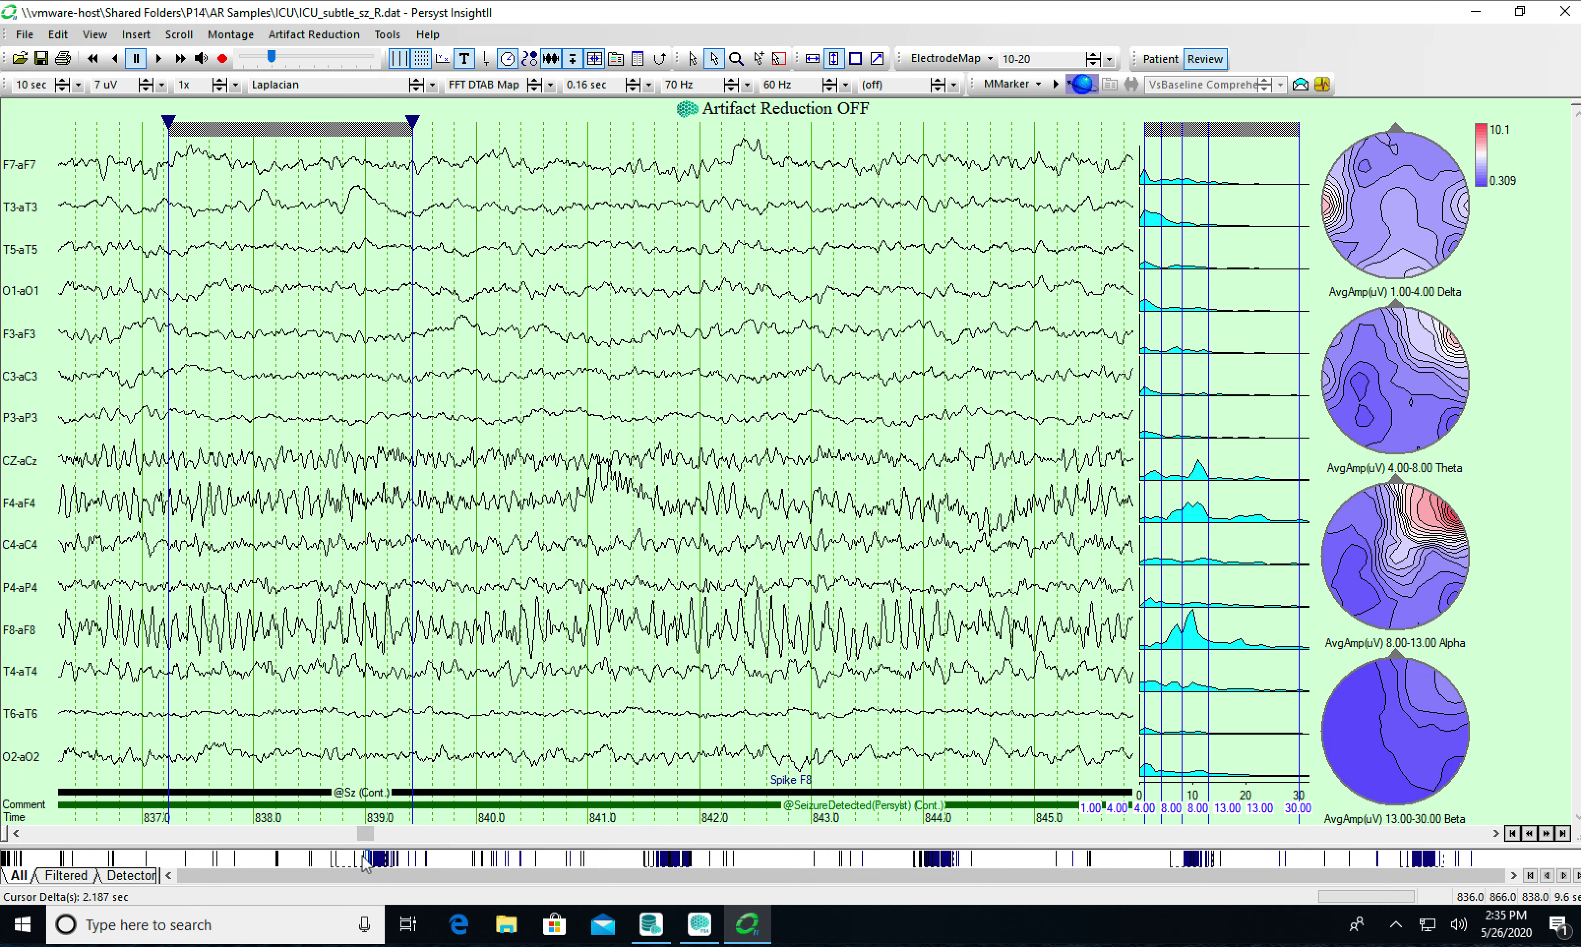
left_click(365, 863)
left_click(354, 861)
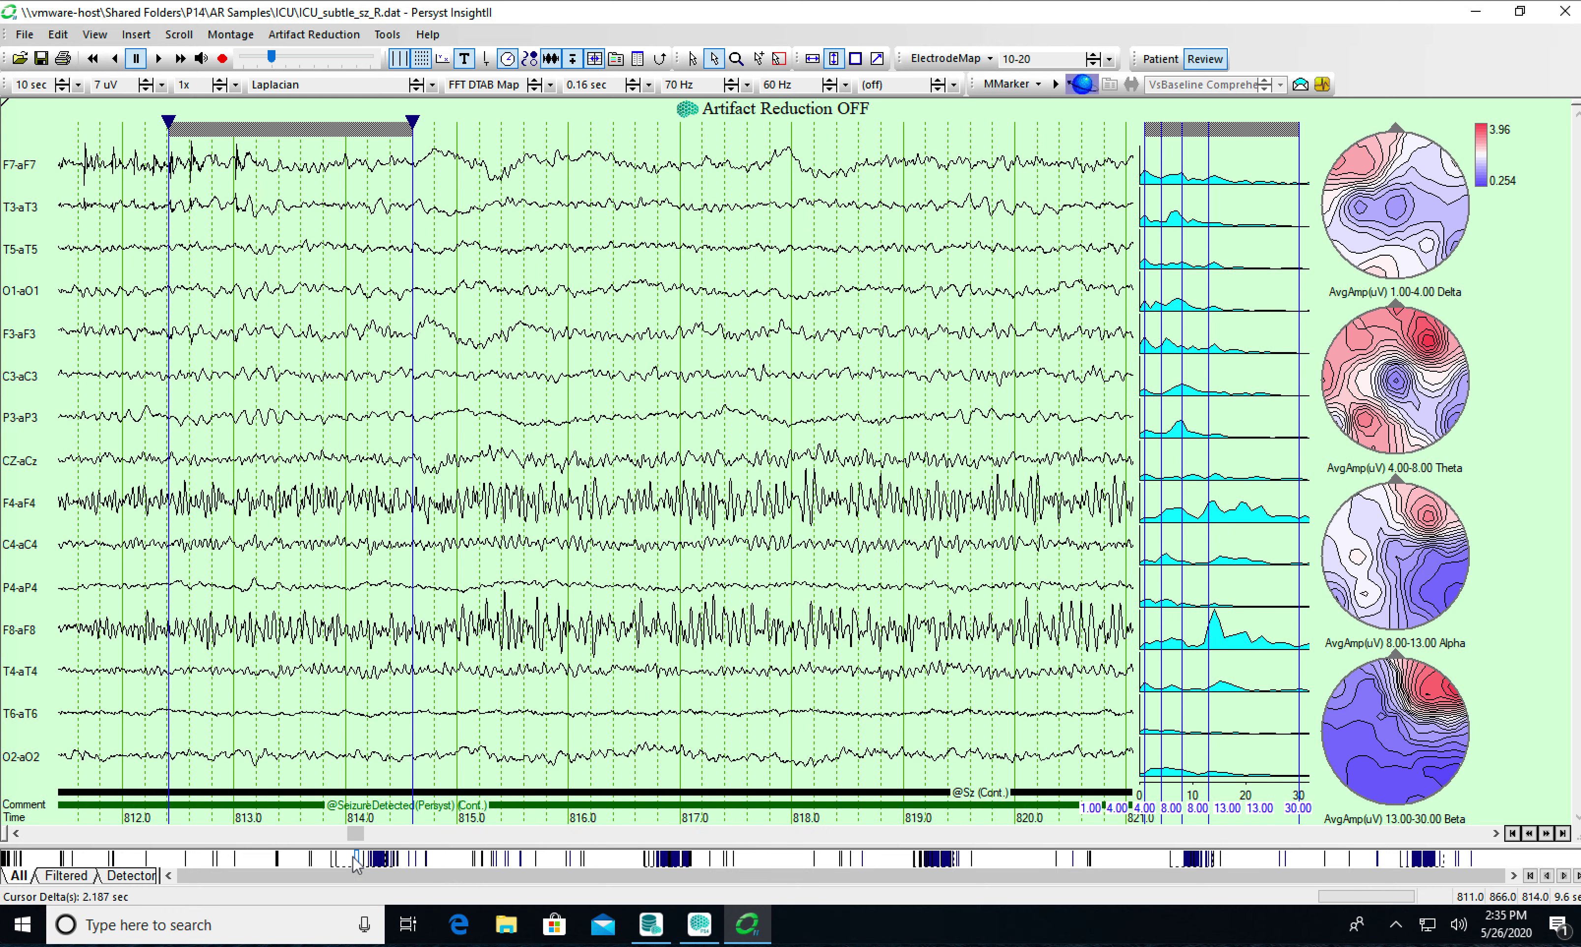
left_click(352, 861)
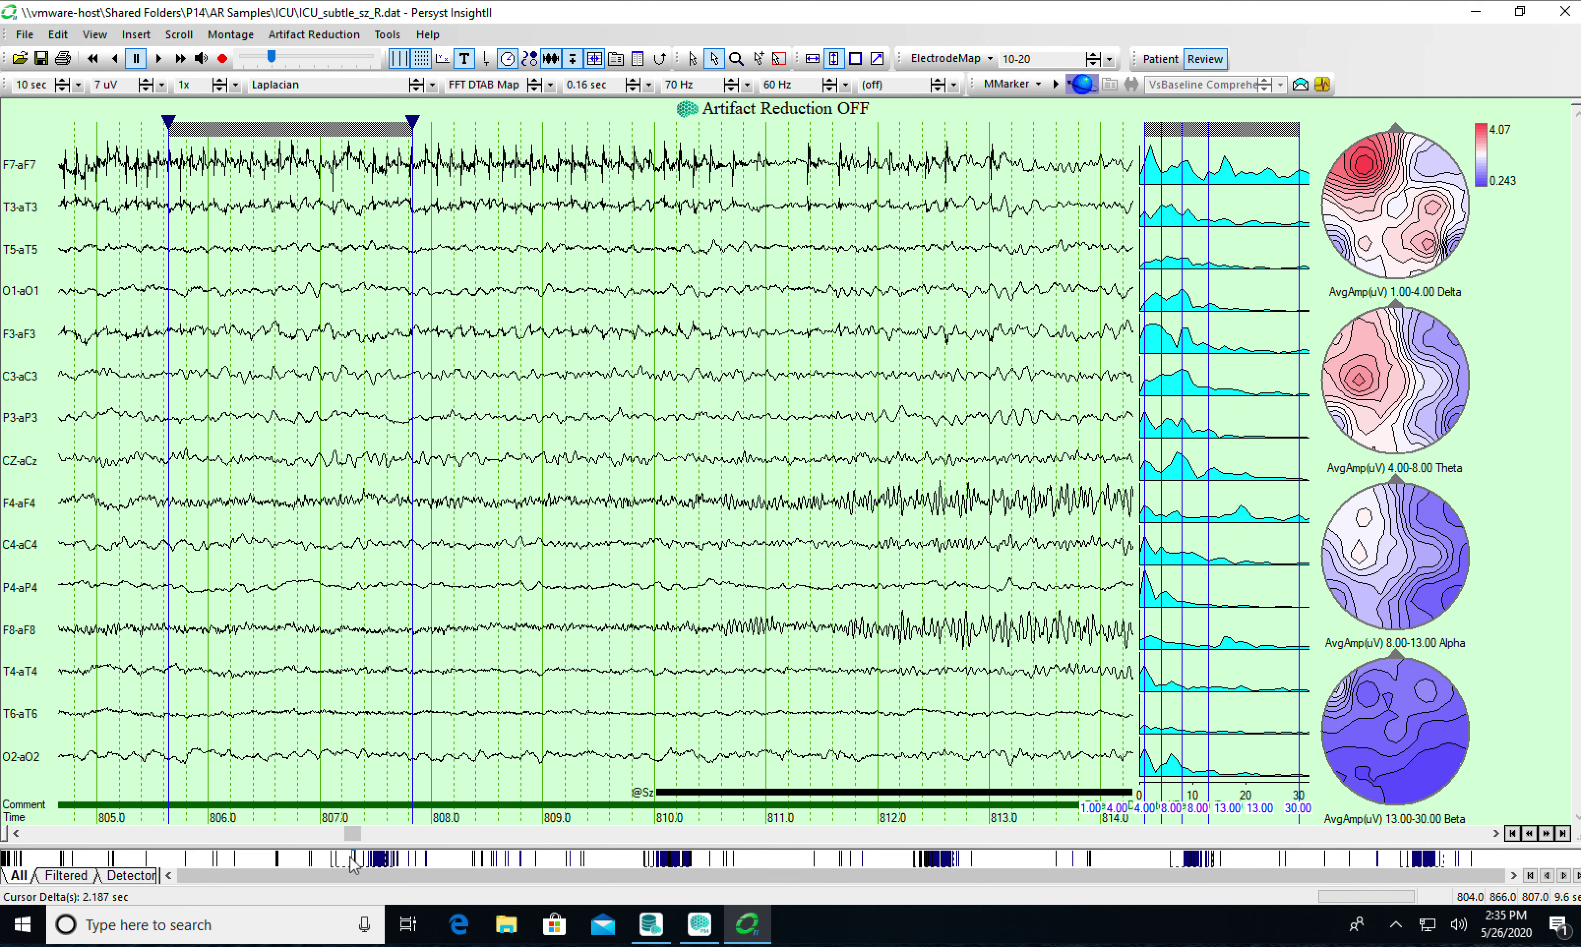
left_click(1495, 834)
left_click(1495, 833)
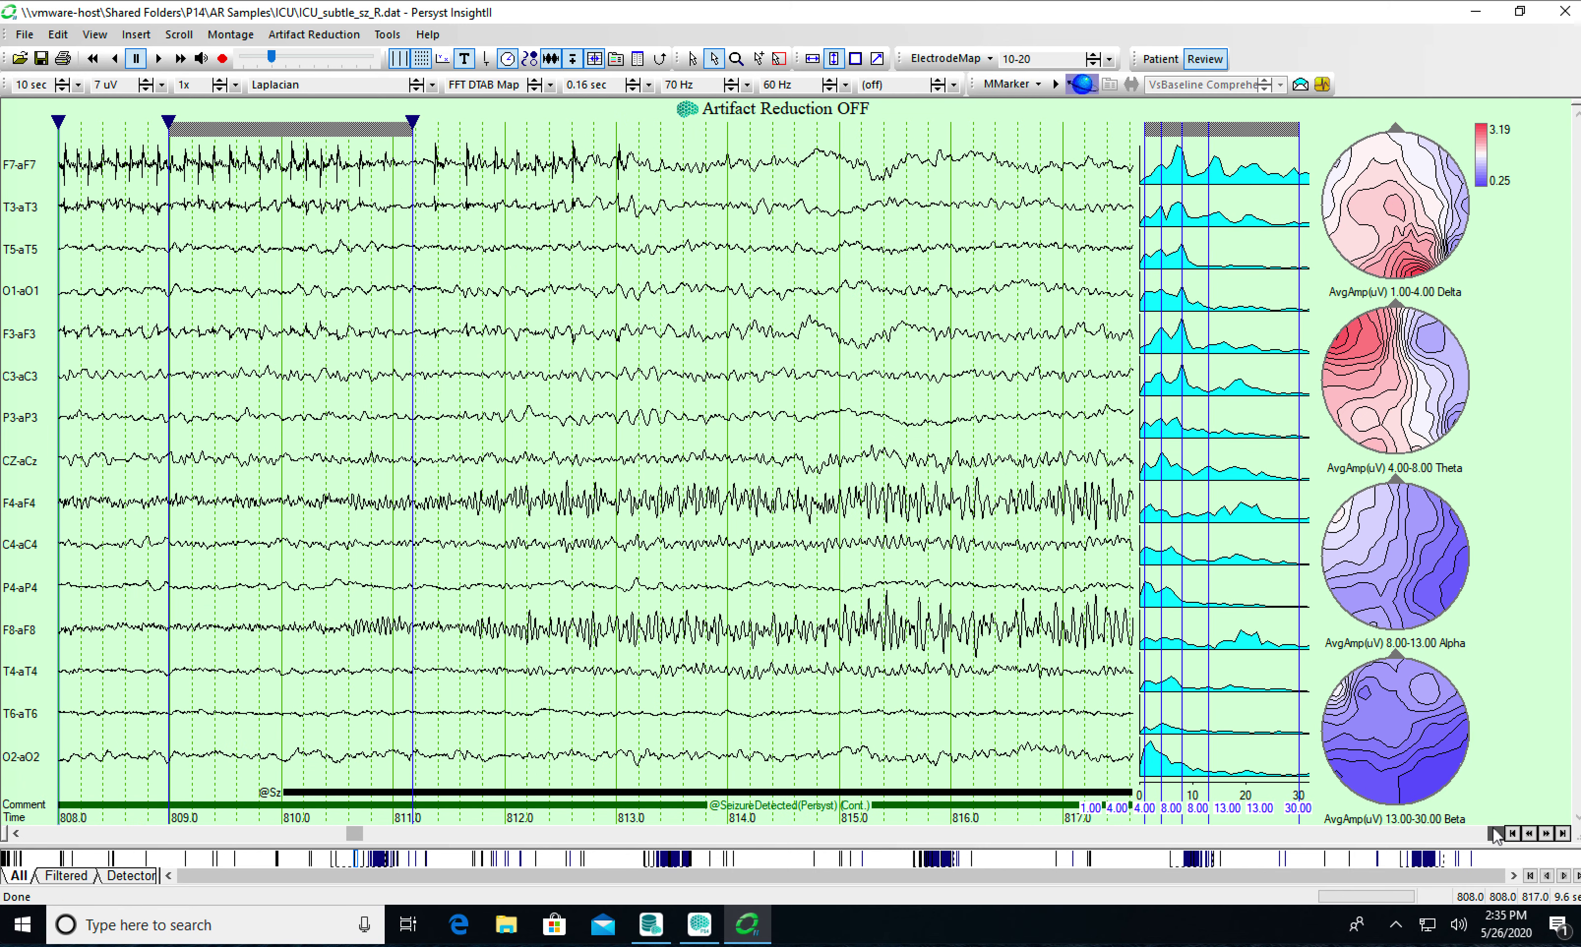
left_click(17, 834)
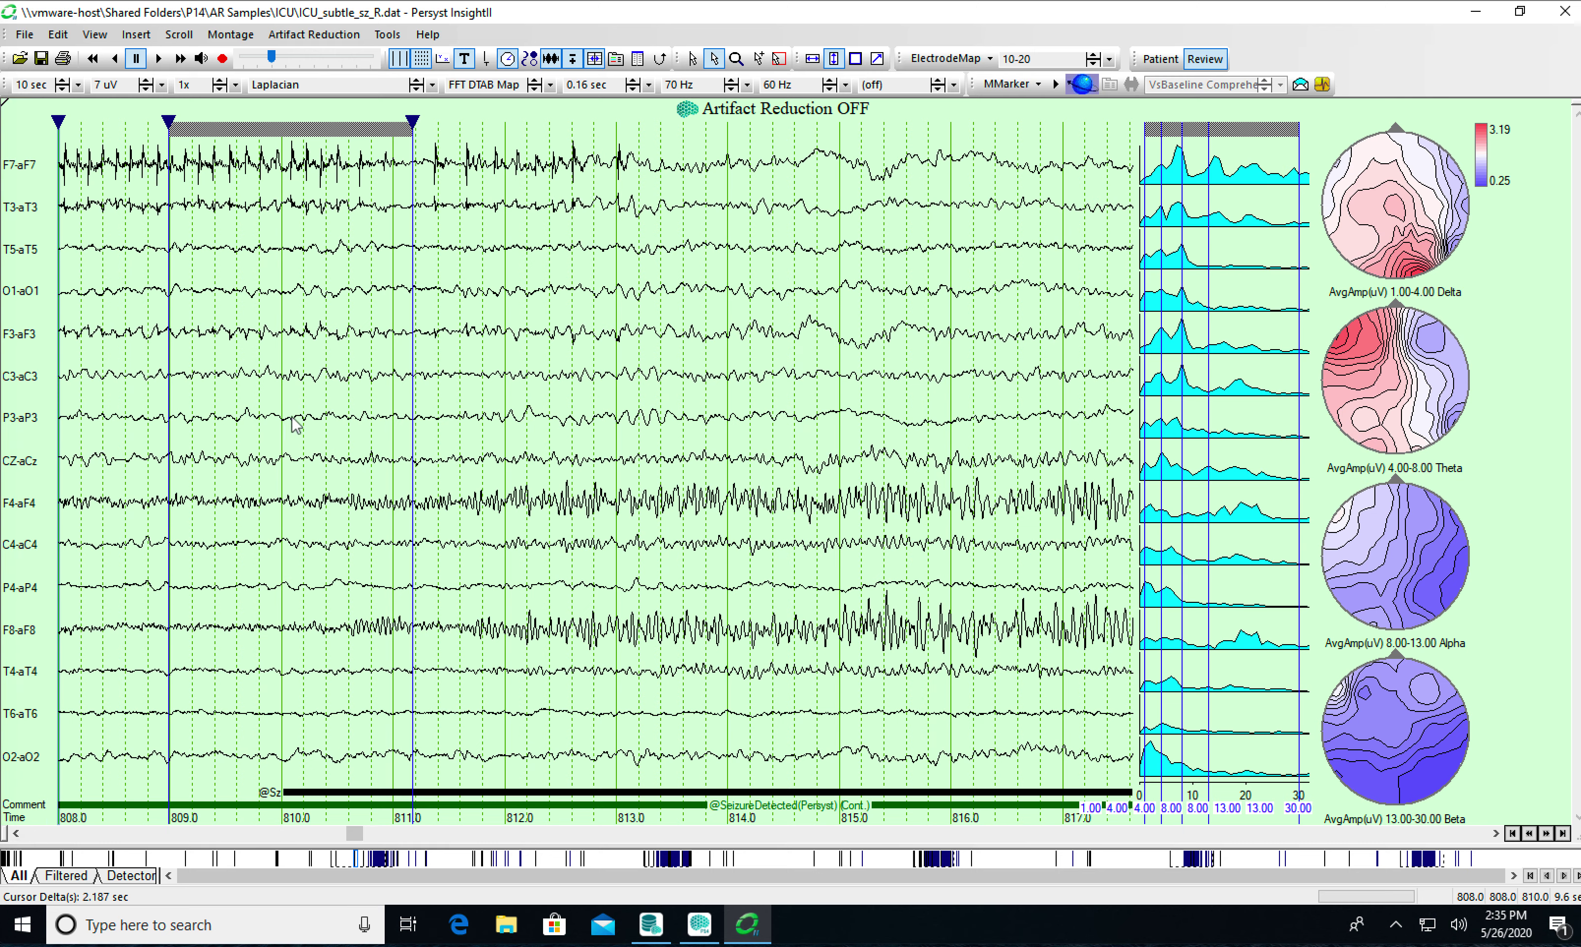
- Erase all cursors and the analysis range from the EEG page
right_click(250, 134)
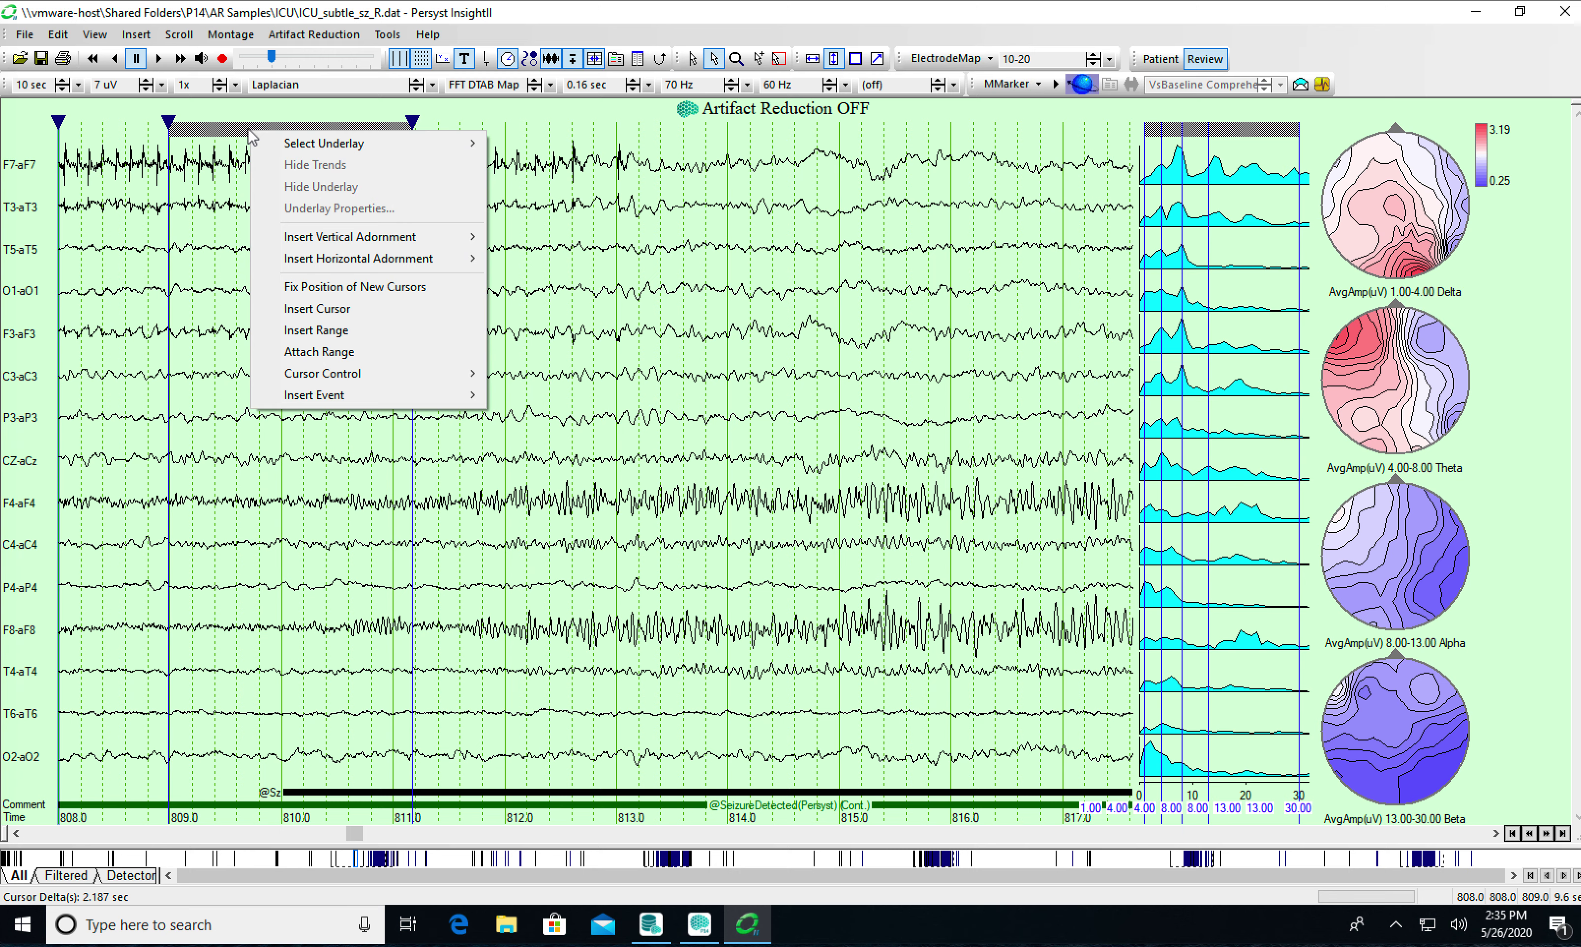
mouse_move(374, 376)
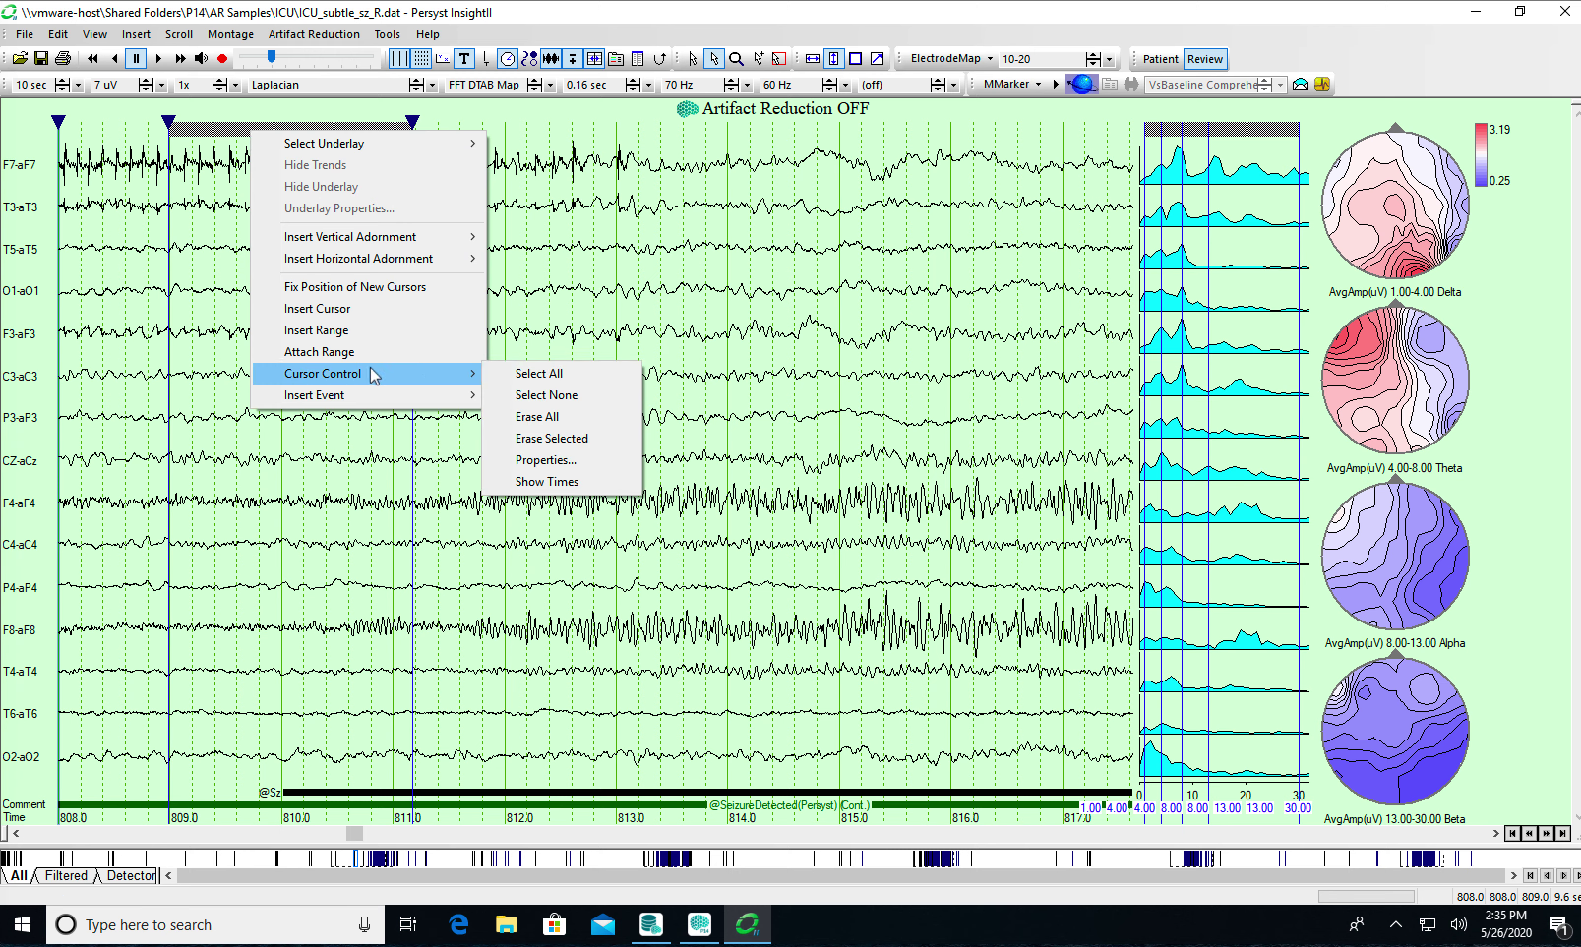
left_click(537, 417)
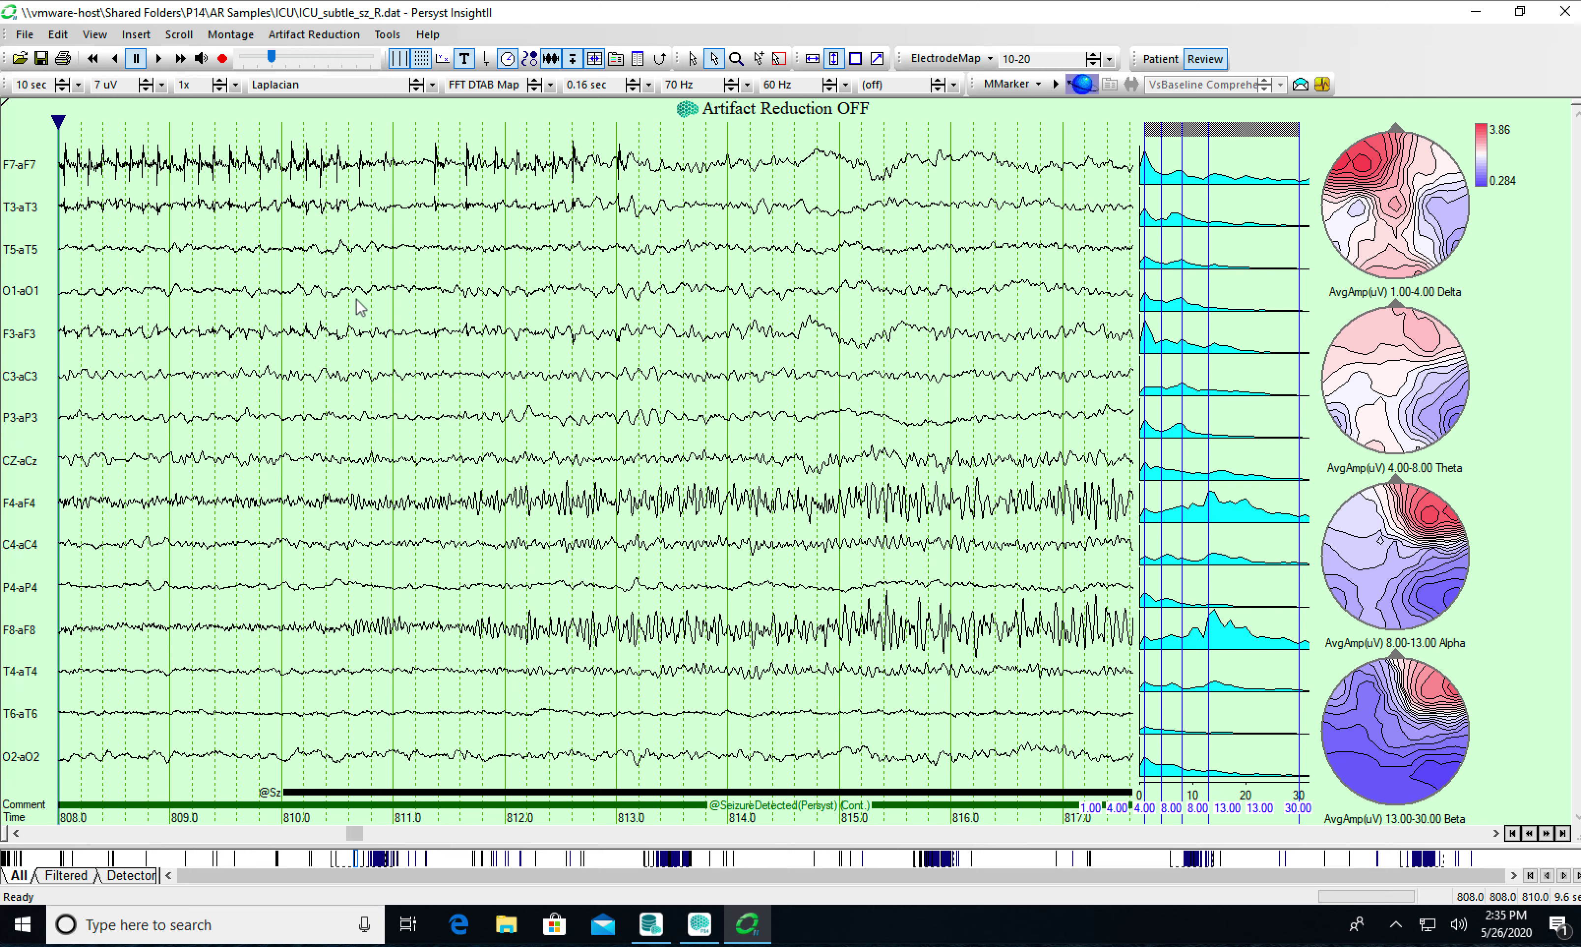
left_click(353, 302)
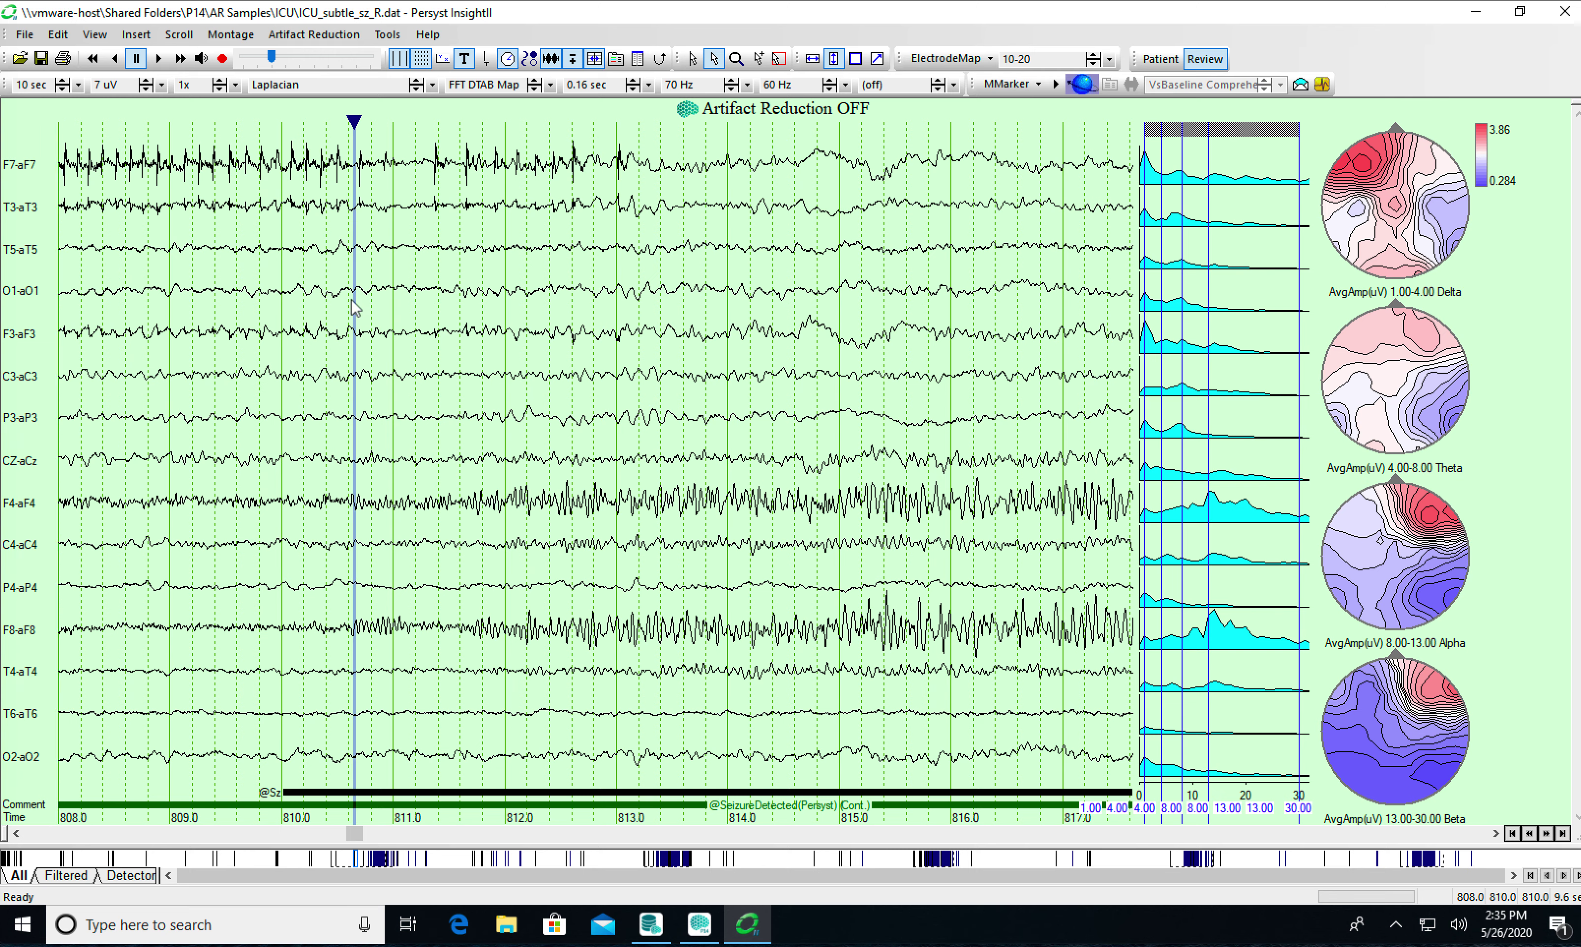
type("@Range1")
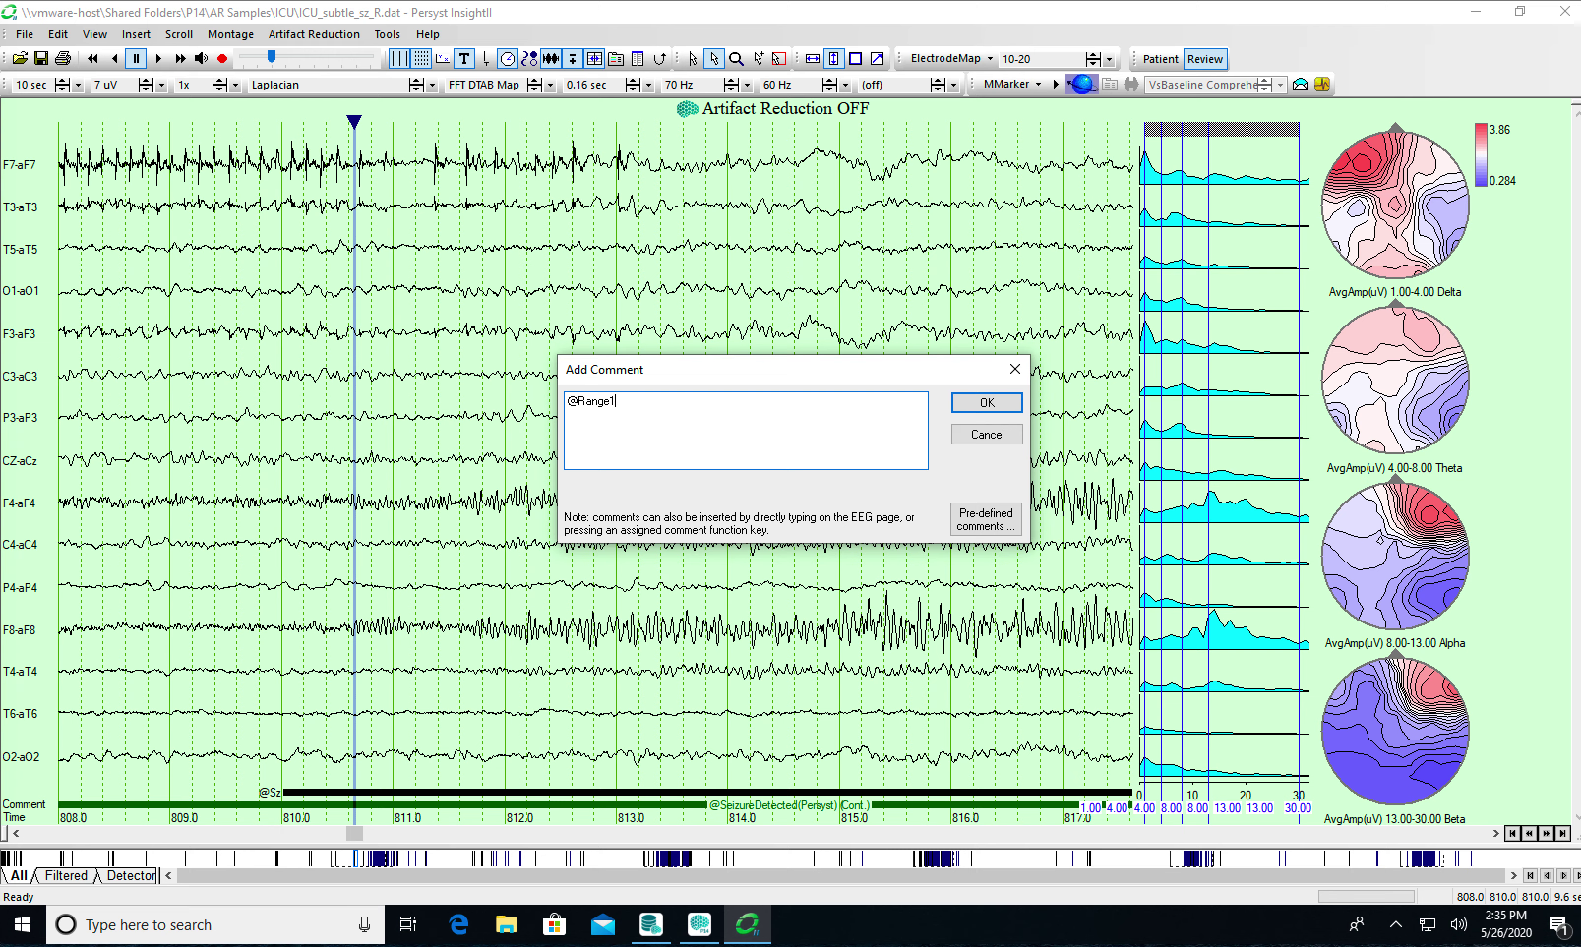
left_click(967, 406)
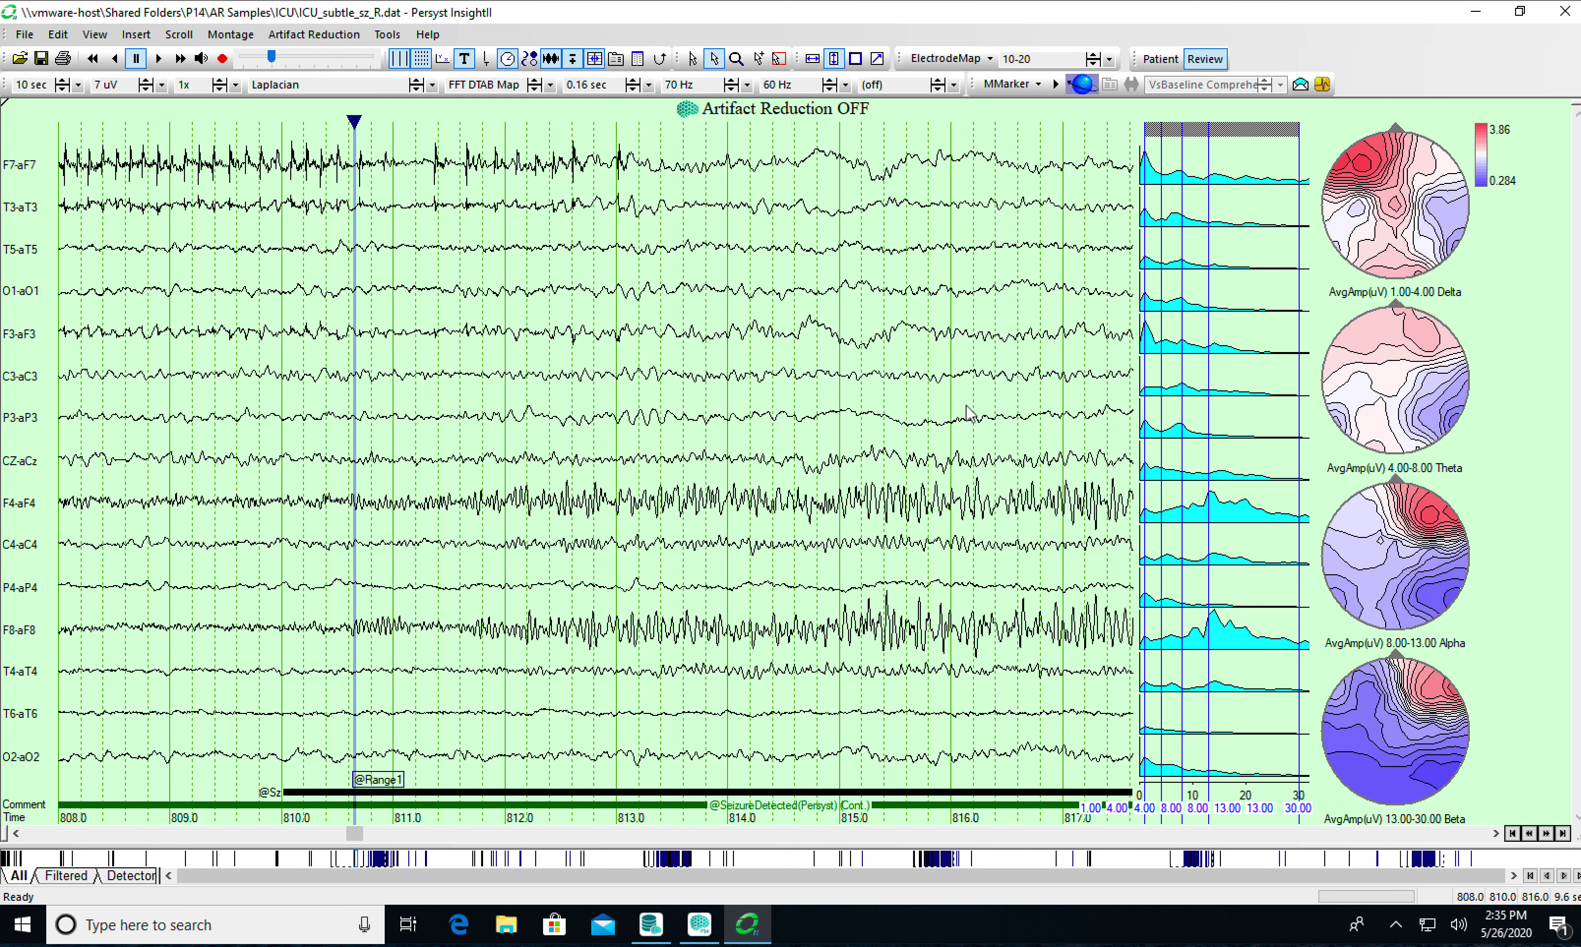
double_click(381, 780)
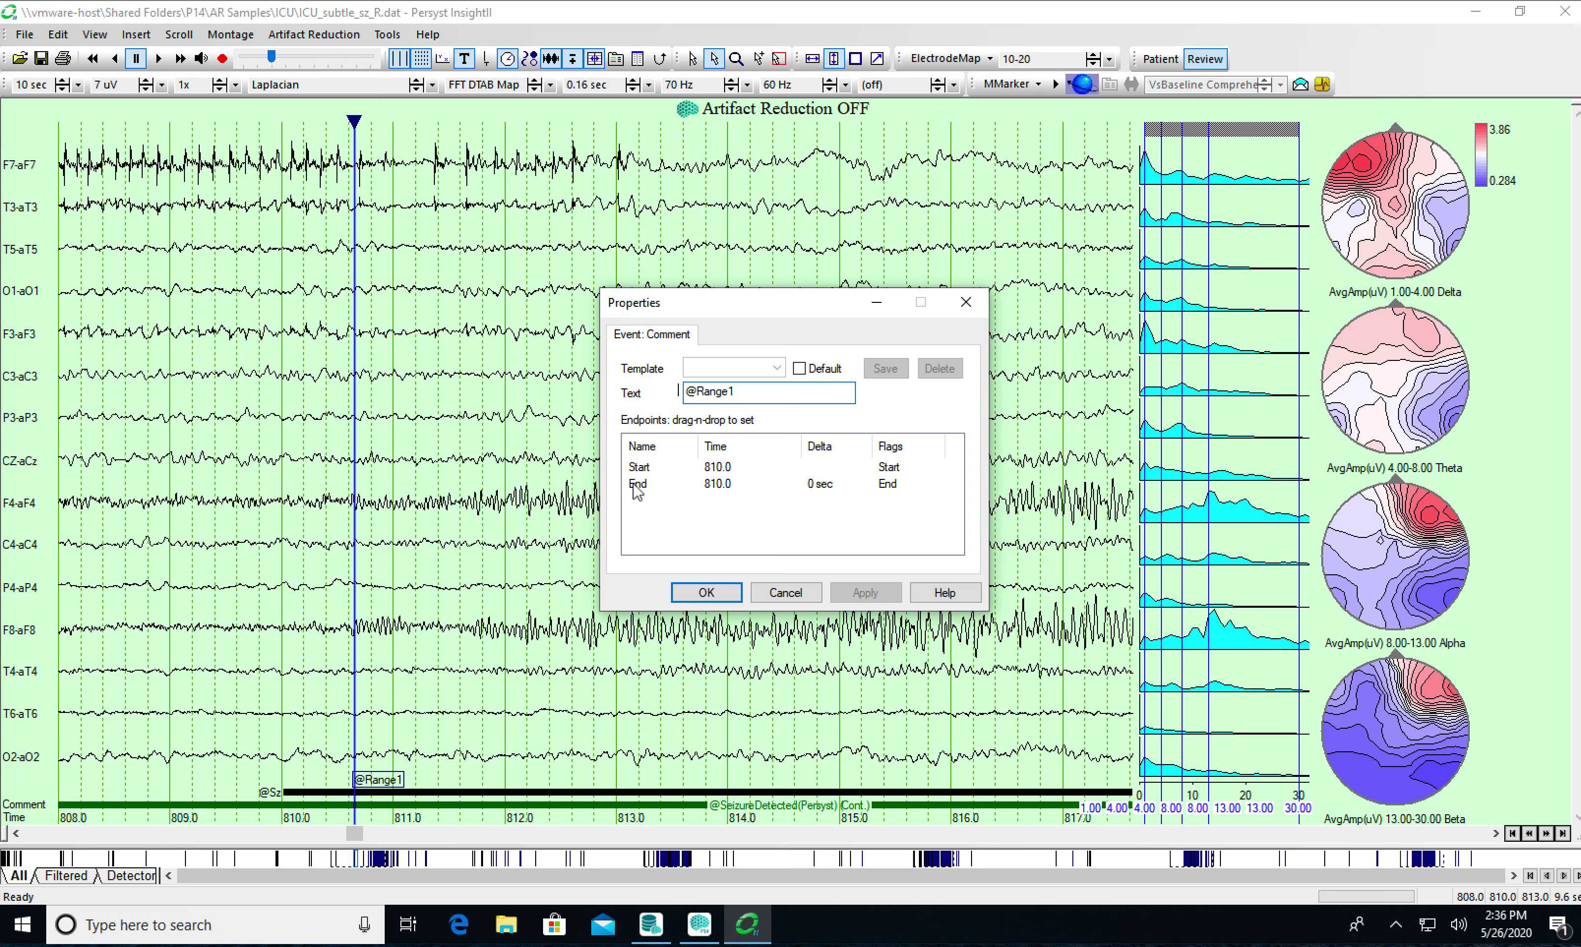
mouse_move(637, 491)
left_mouse_down()
mouse_move(930, 581)
mouse_move(1078, 682)
left_mouse_up()
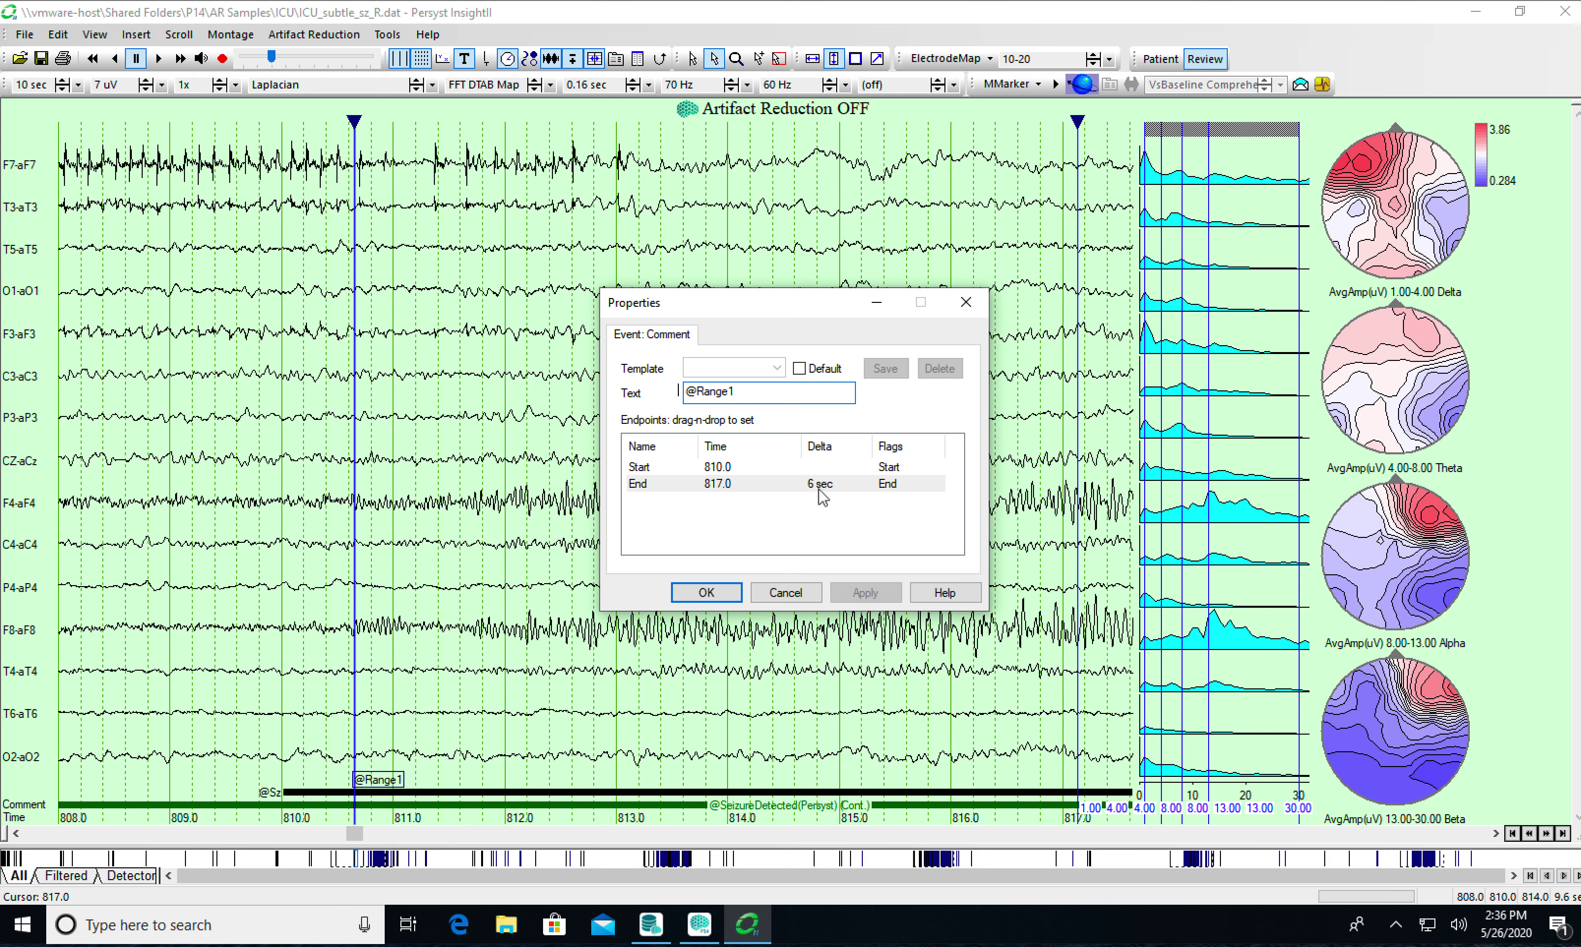
left_click(692, 594)
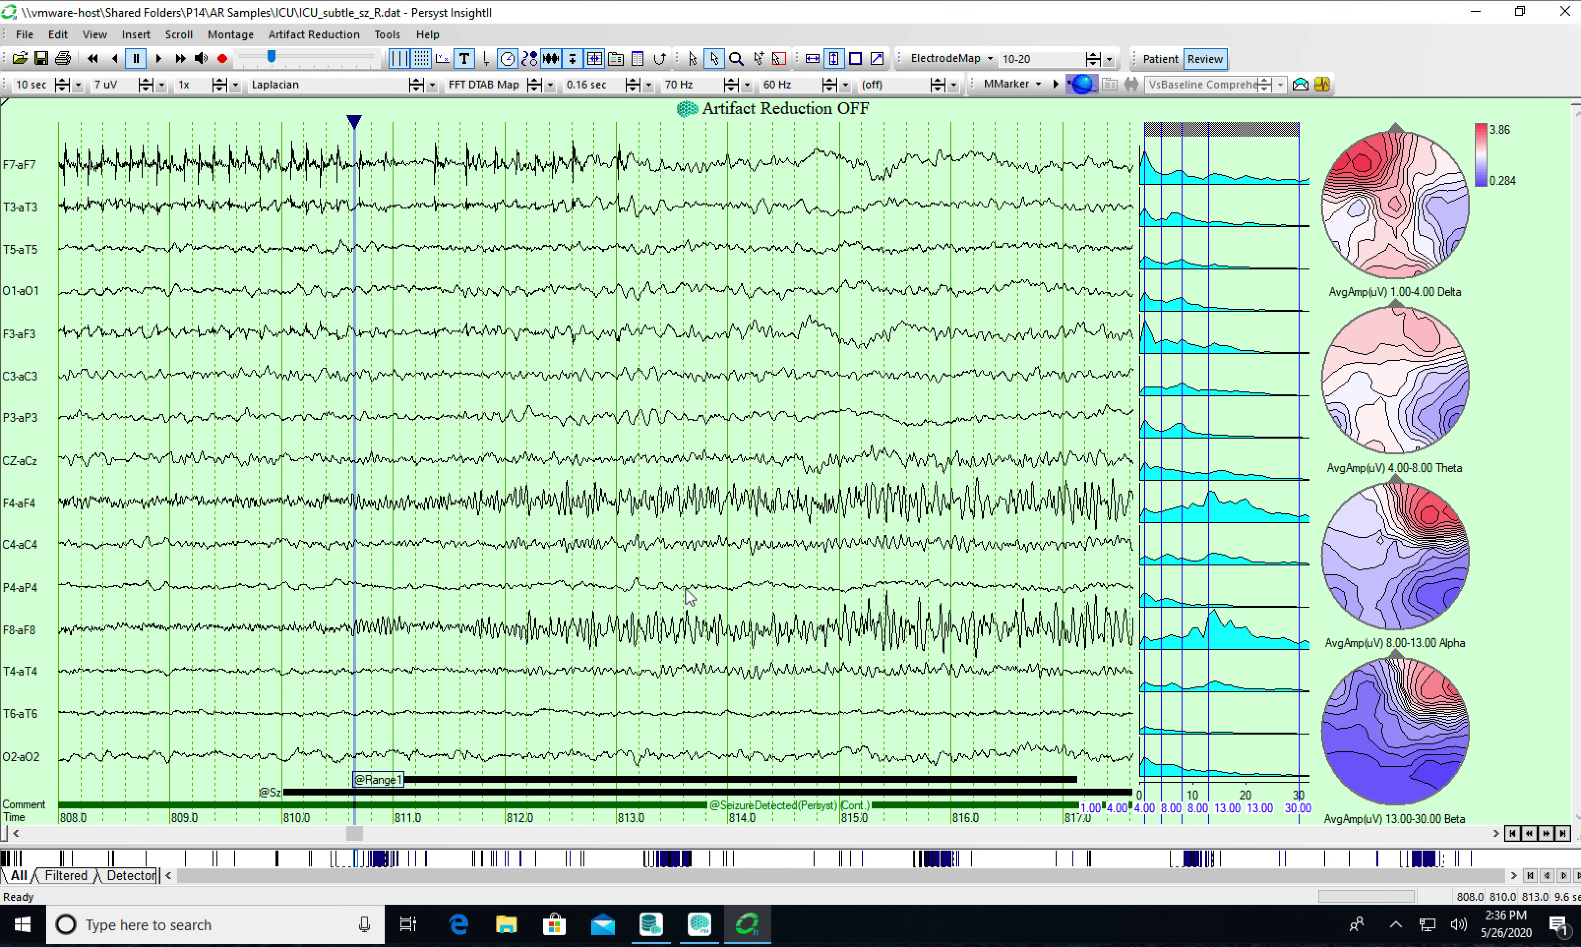
left_click(1025, 838)
left_click(1025, 838)
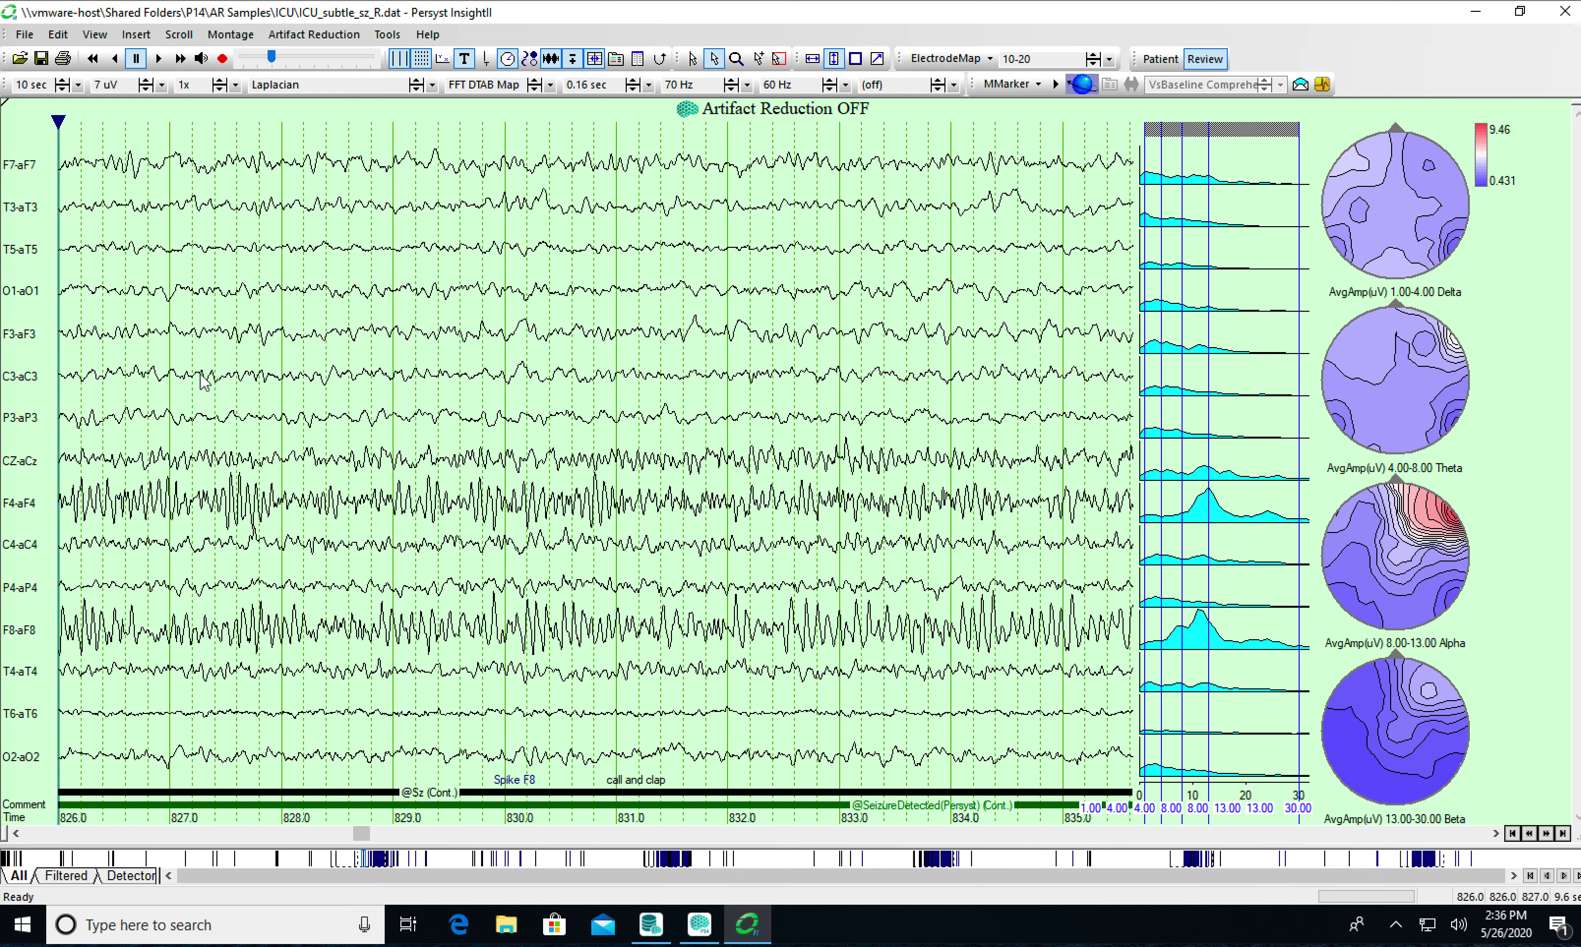
left_click(326, 834)
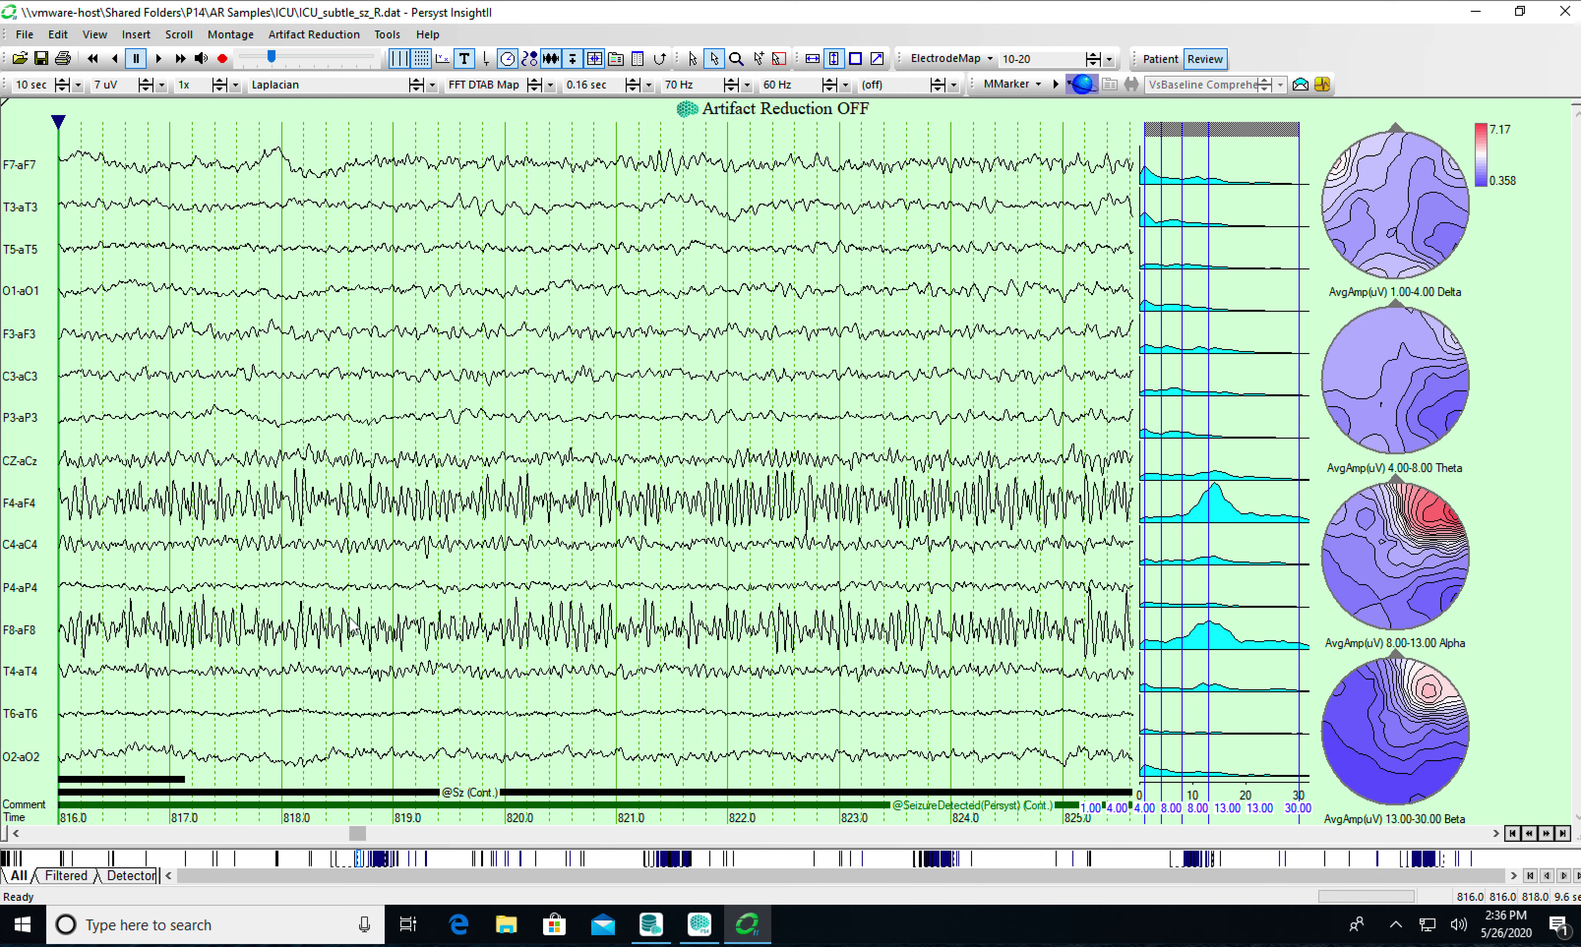
left_click(173, 382)
double_click(175, 388)
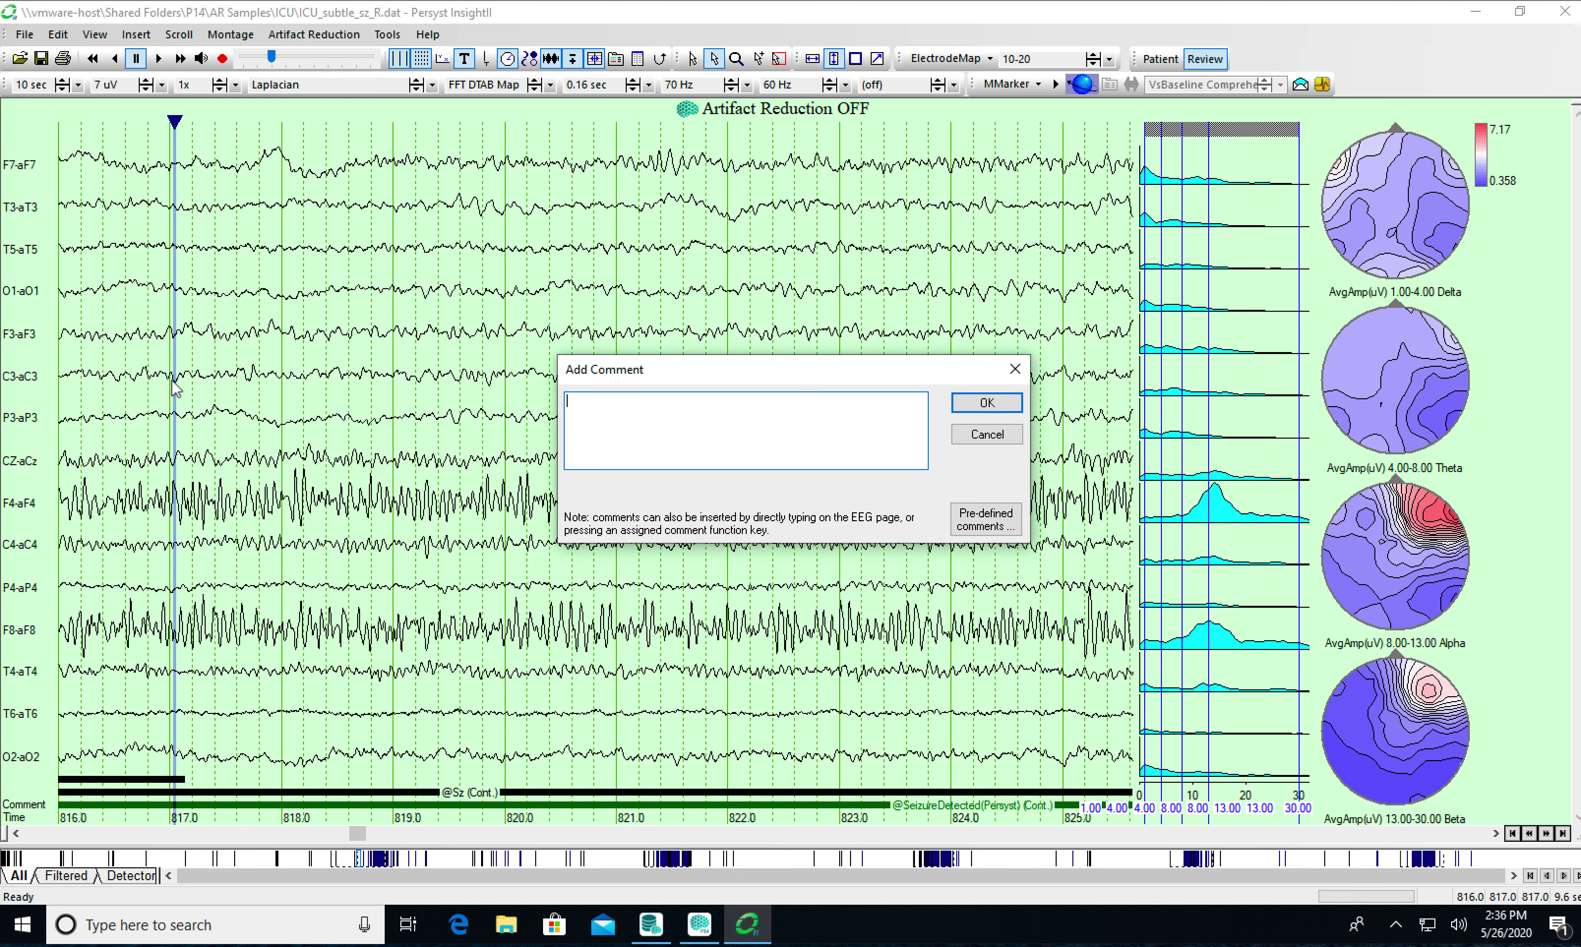
type("@Range2")
left_click(980, 404)
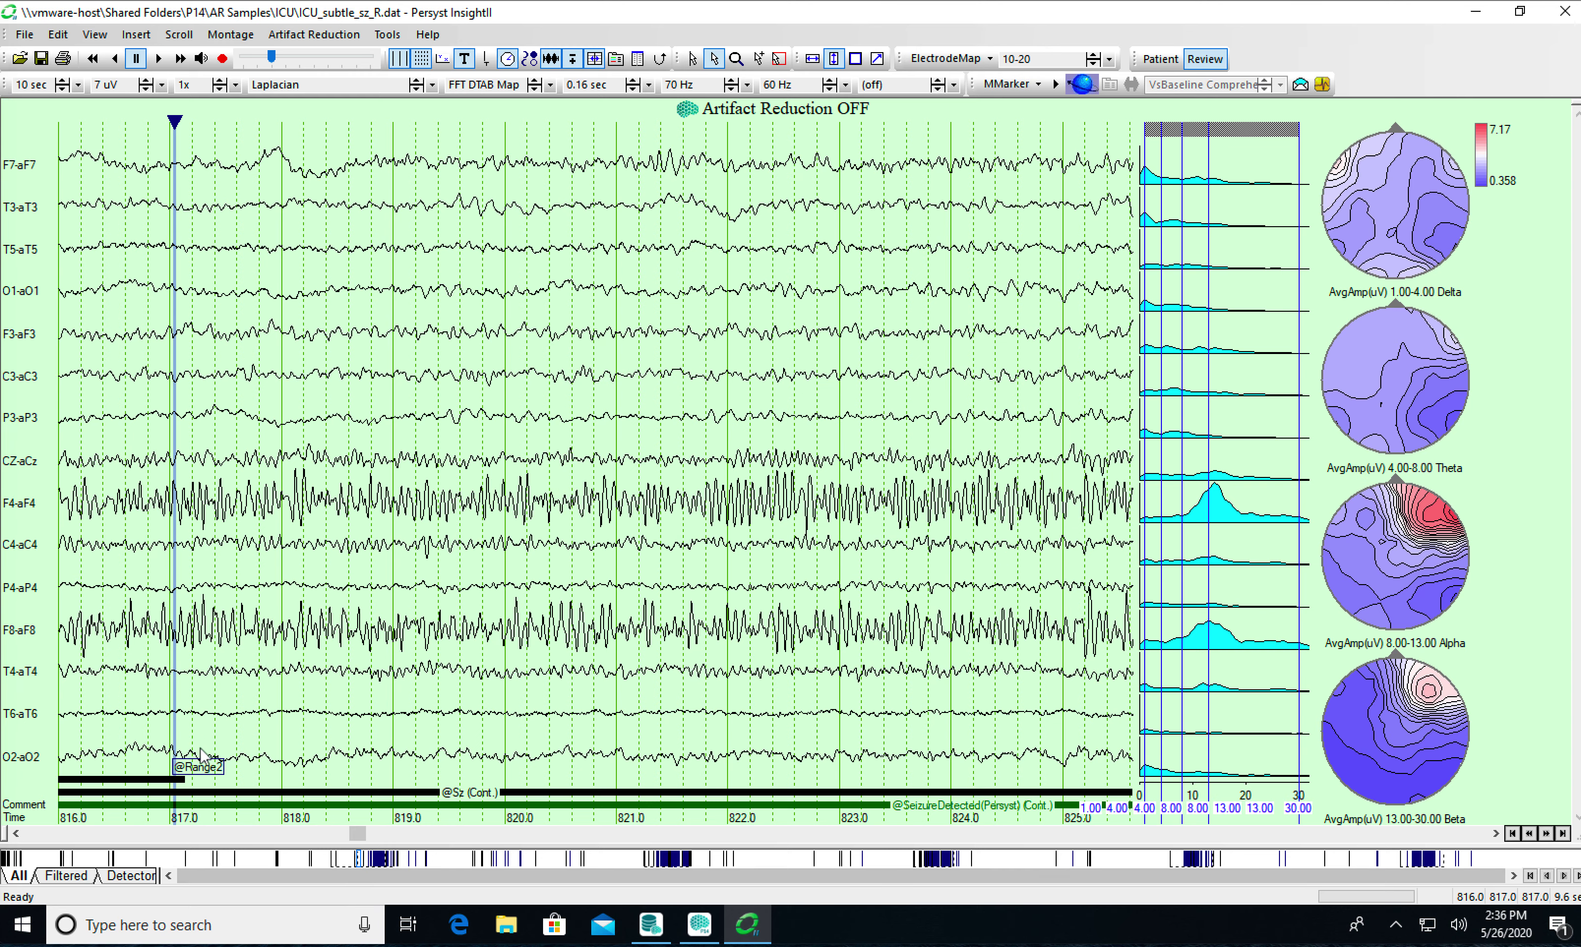
double_click(200, 766)
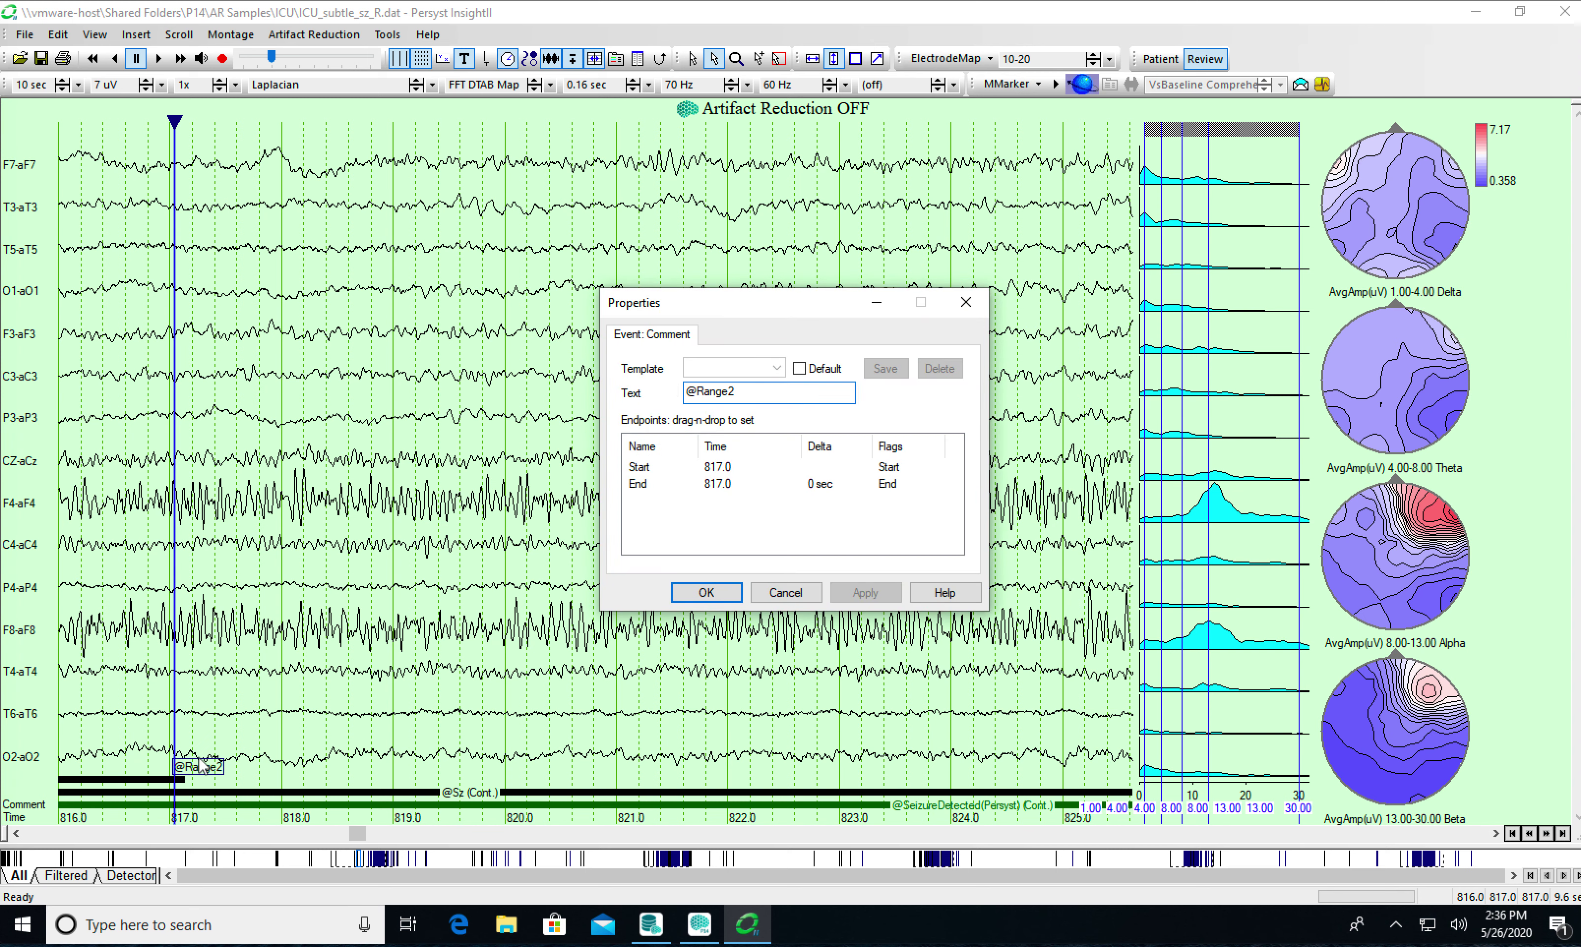
left_click(645, 466)
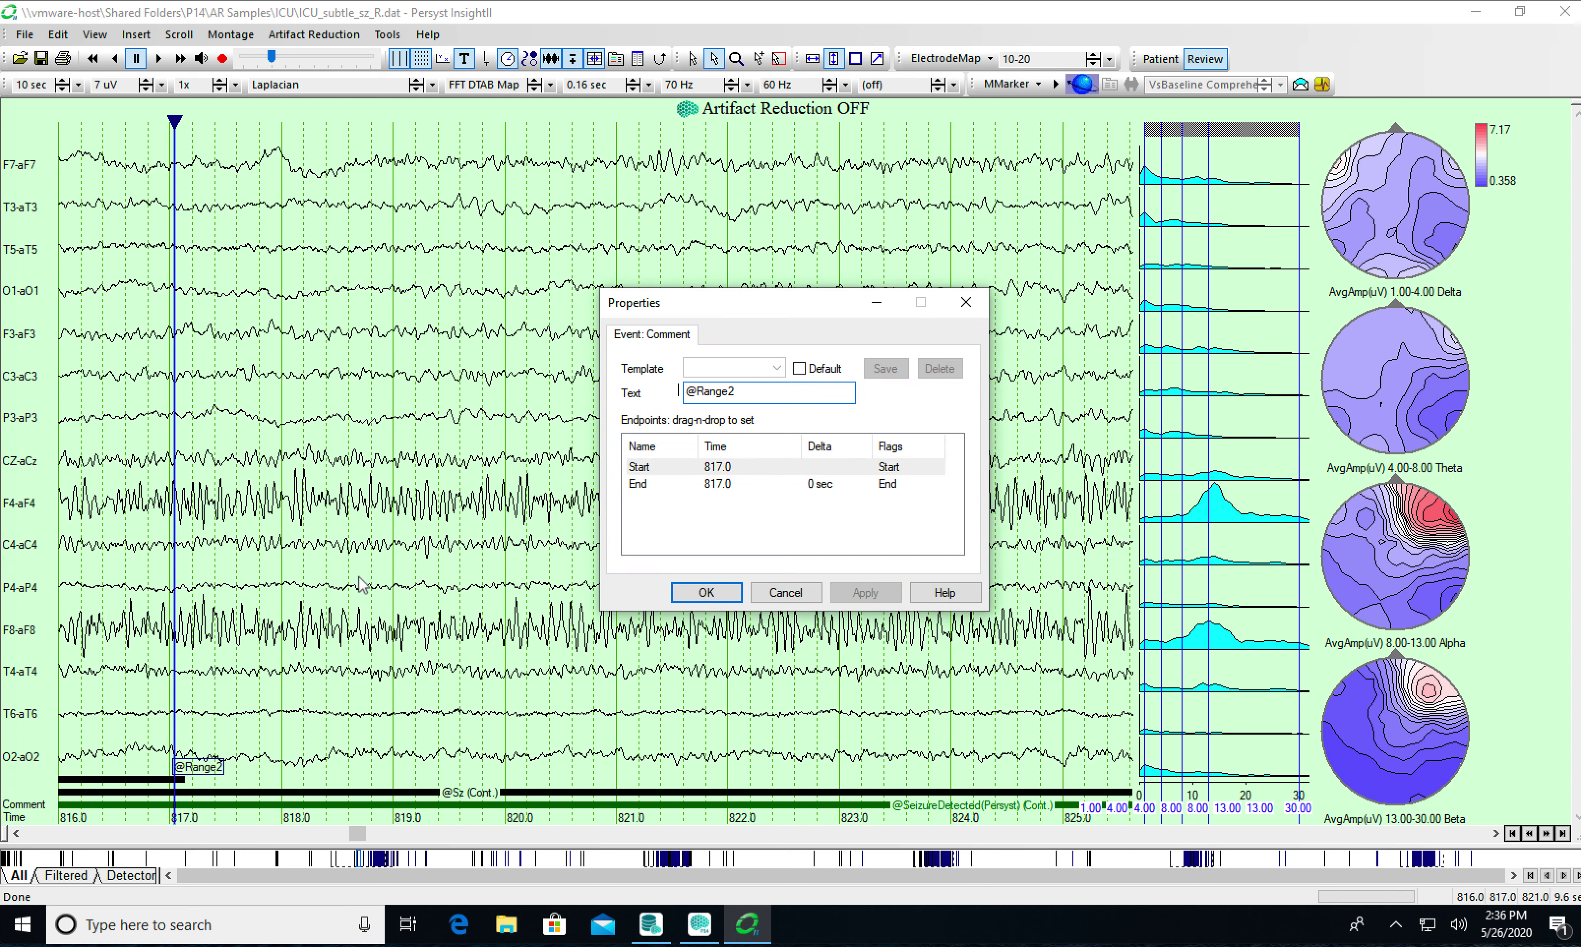
left_click(294, 631)
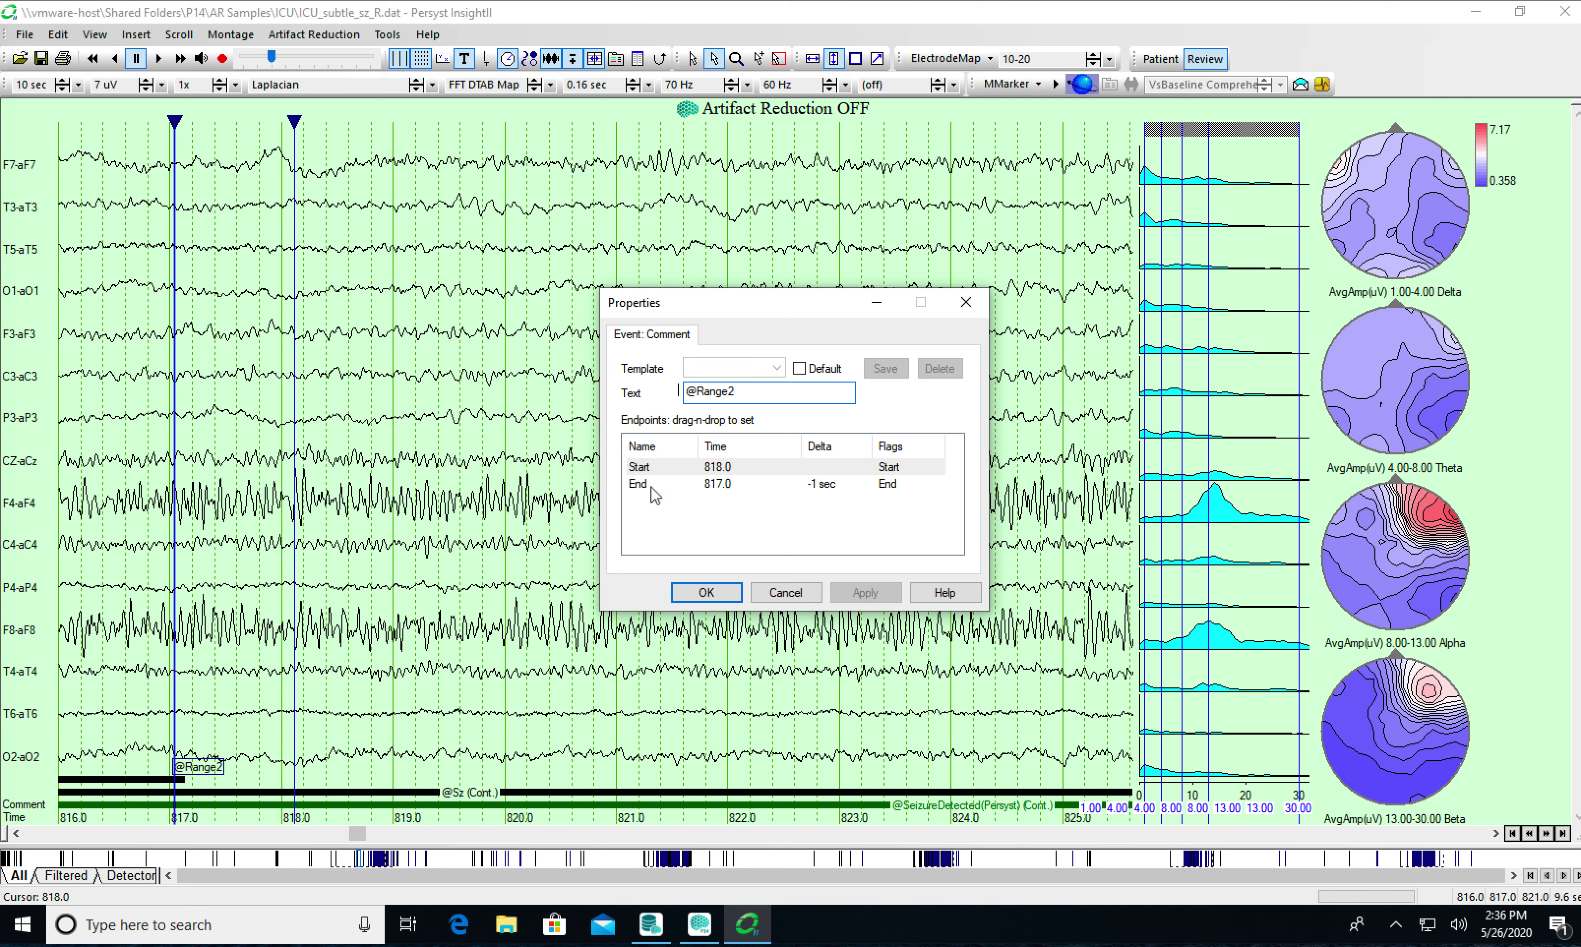
left_click(1102, 834)
left_click(1101, 834)
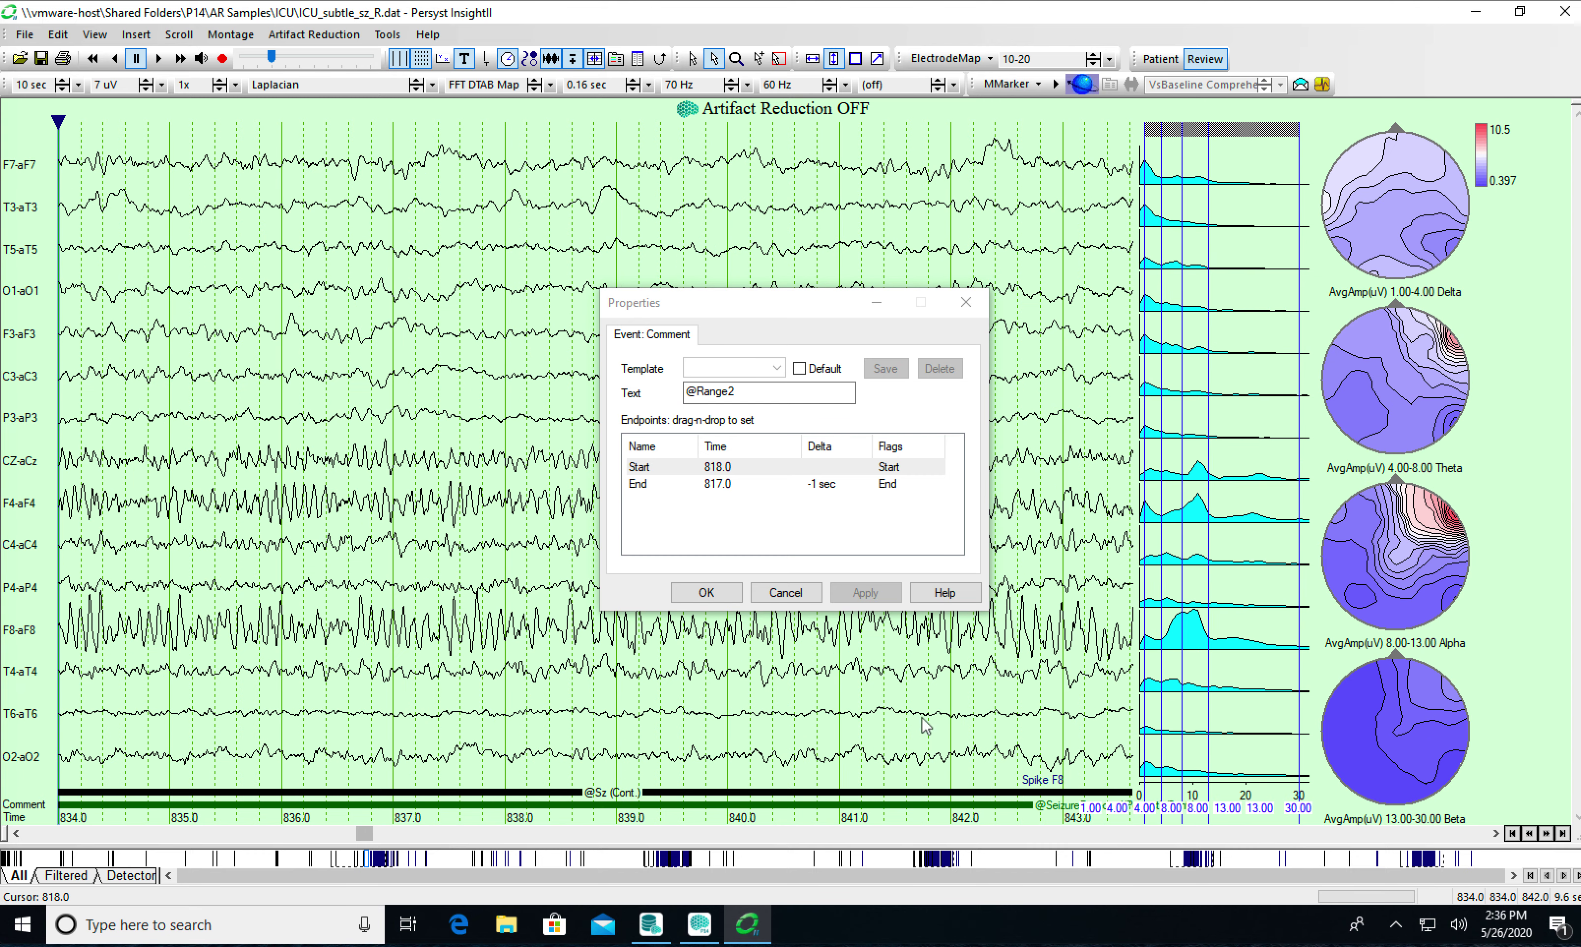
left_click(642, 486)
left_click_drag(592, 529, 525, 629)
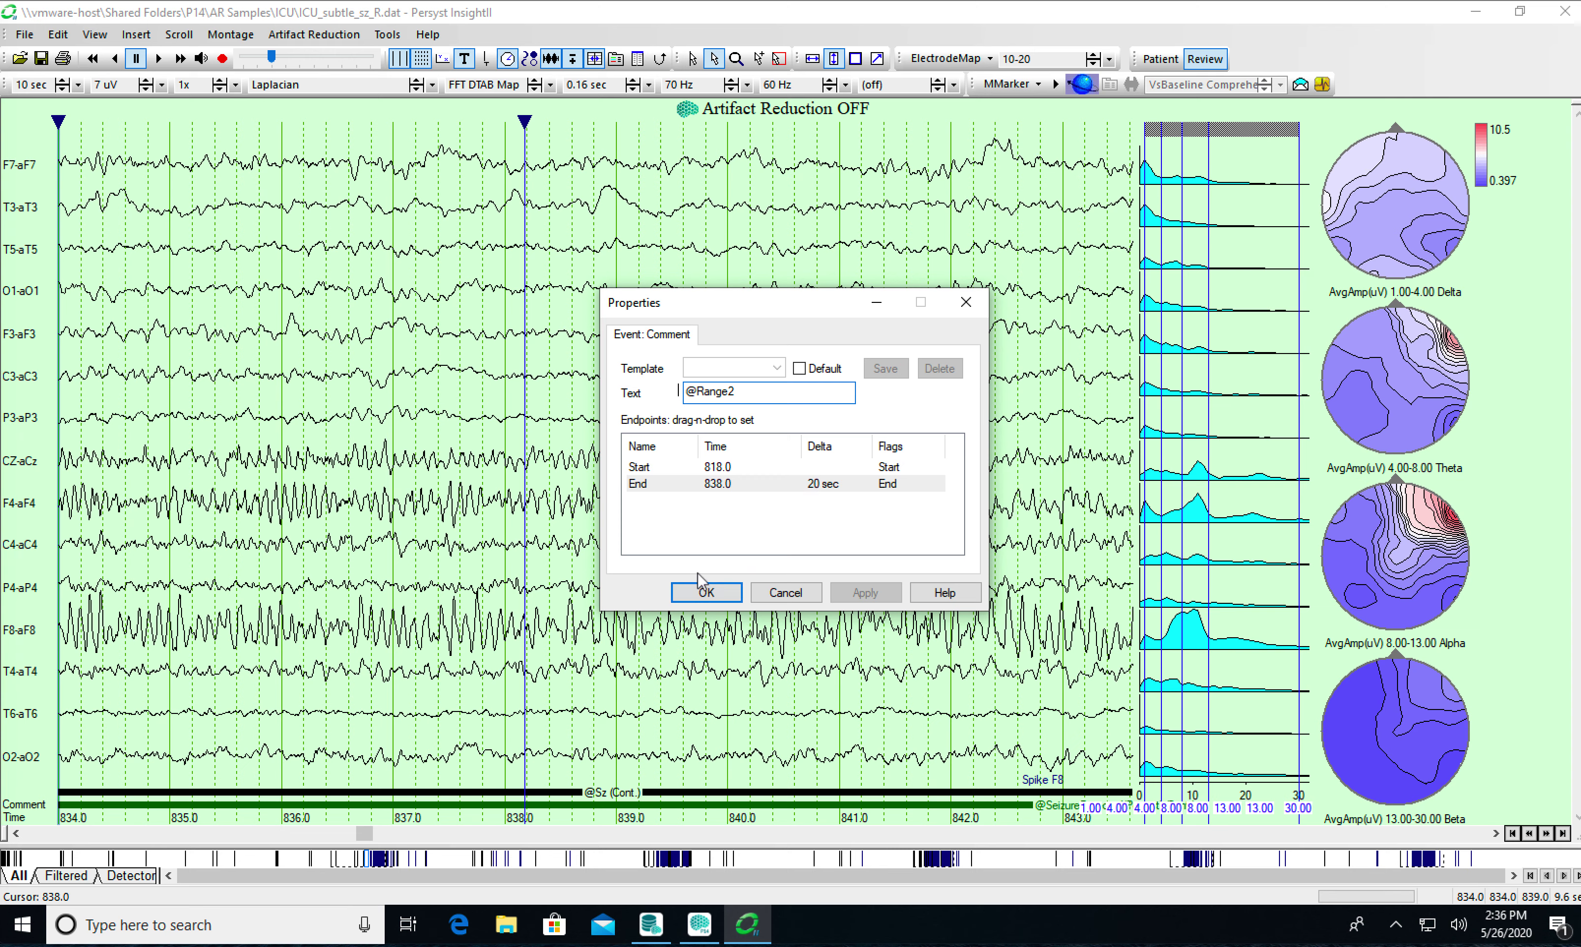
left_click(700, 590)
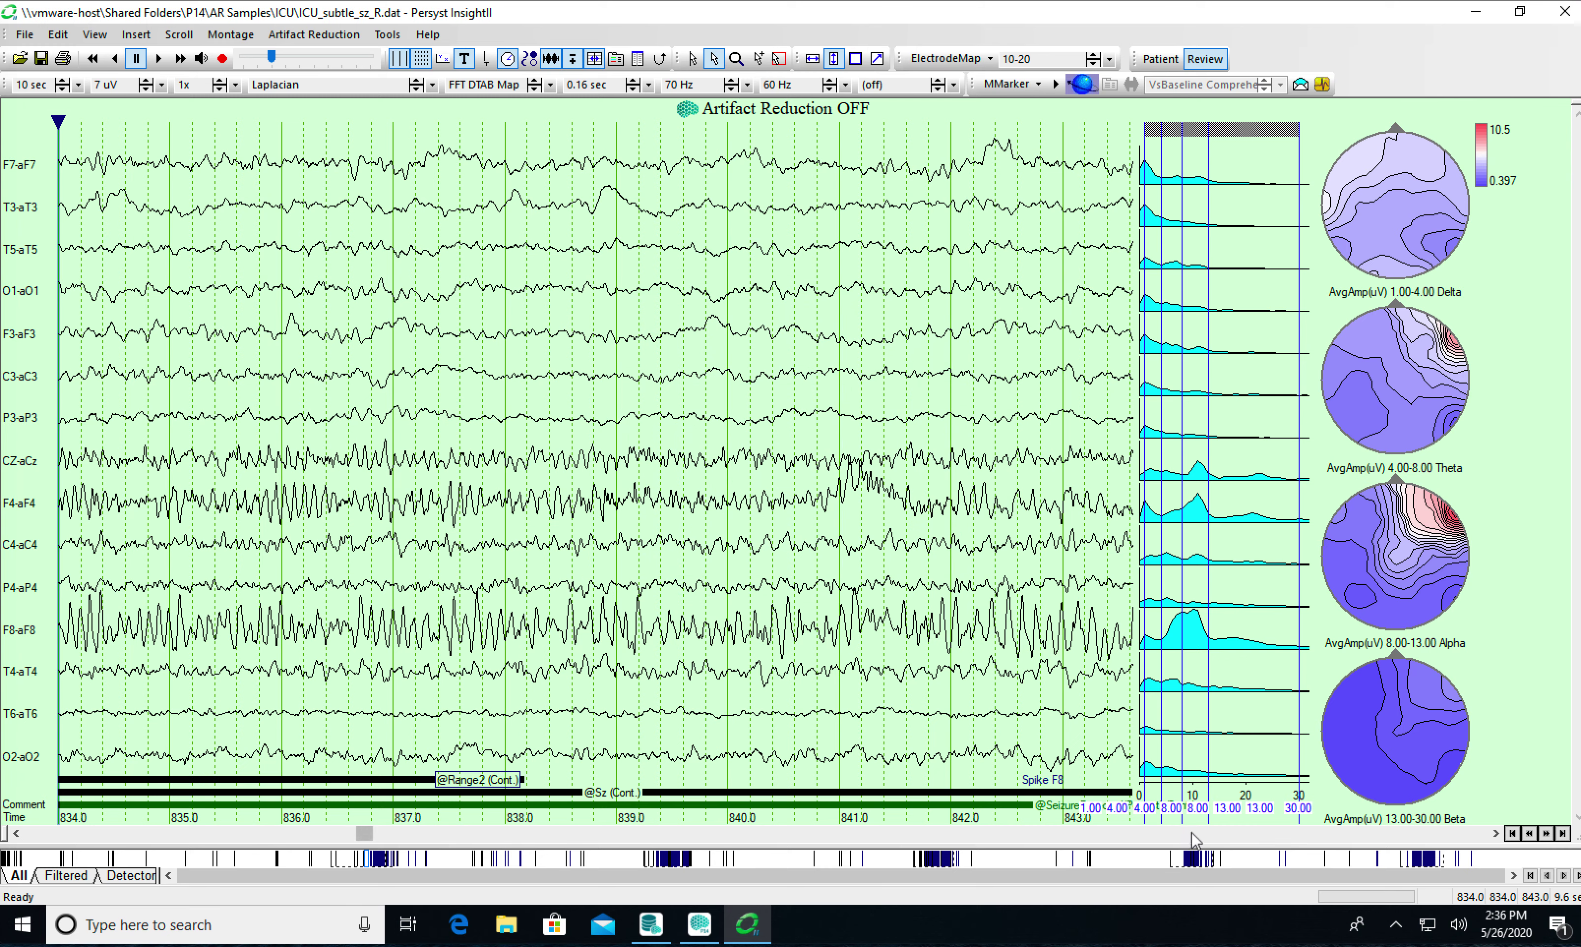
key("Page_Down")
key("Page_Down")
key("Page_Down")
key("Page_Down")
key("Page_Down")
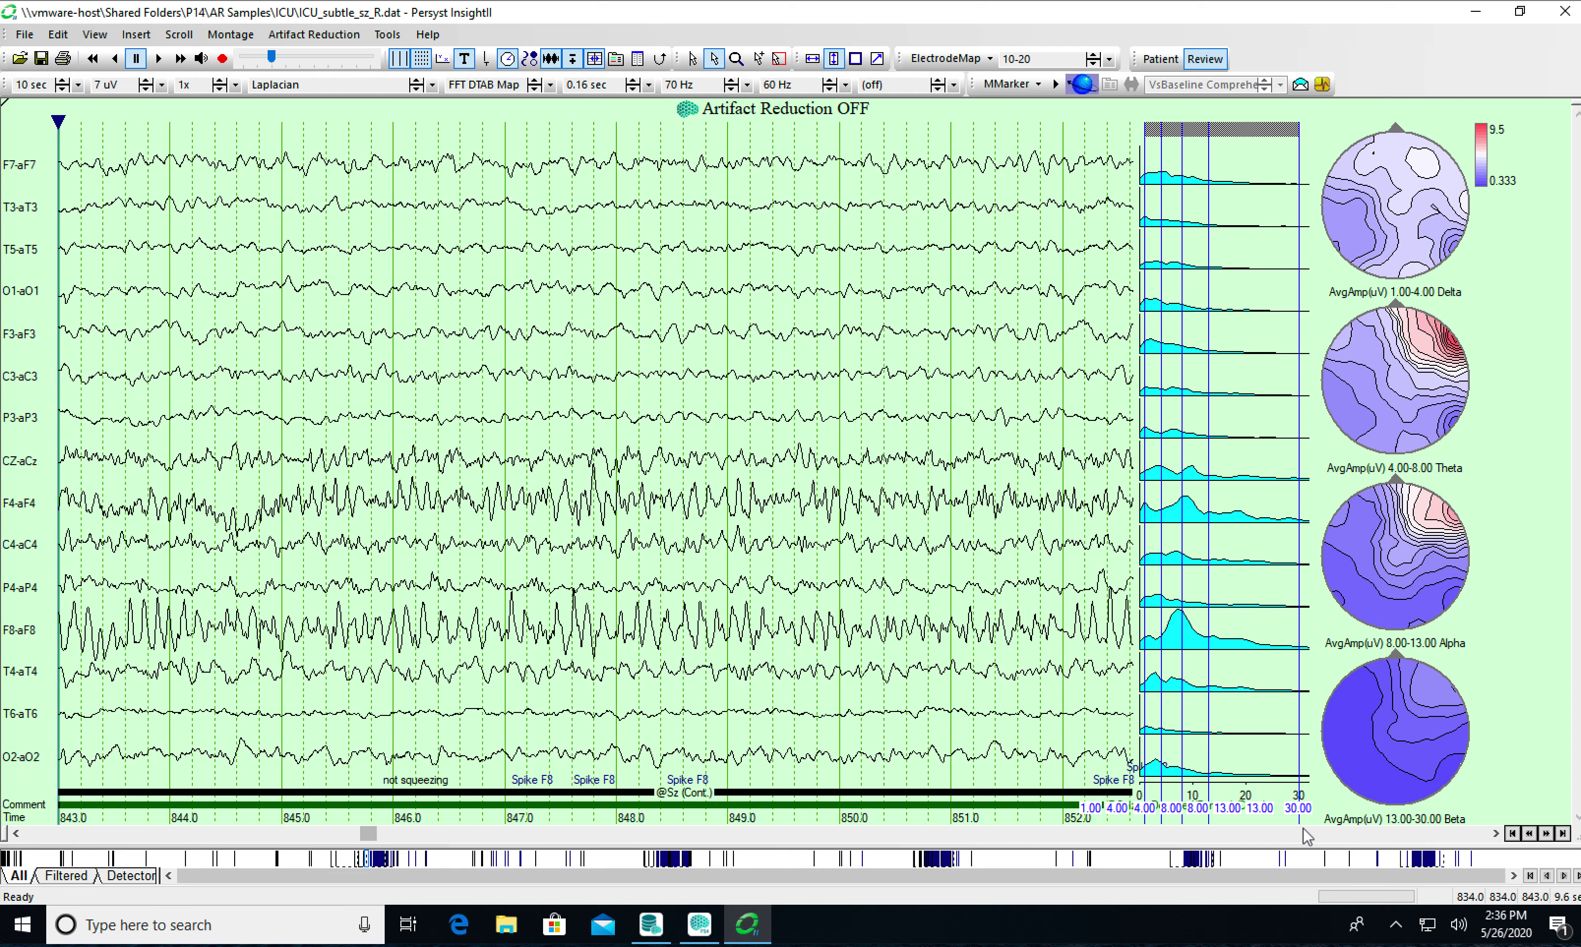
key("Page_Down")
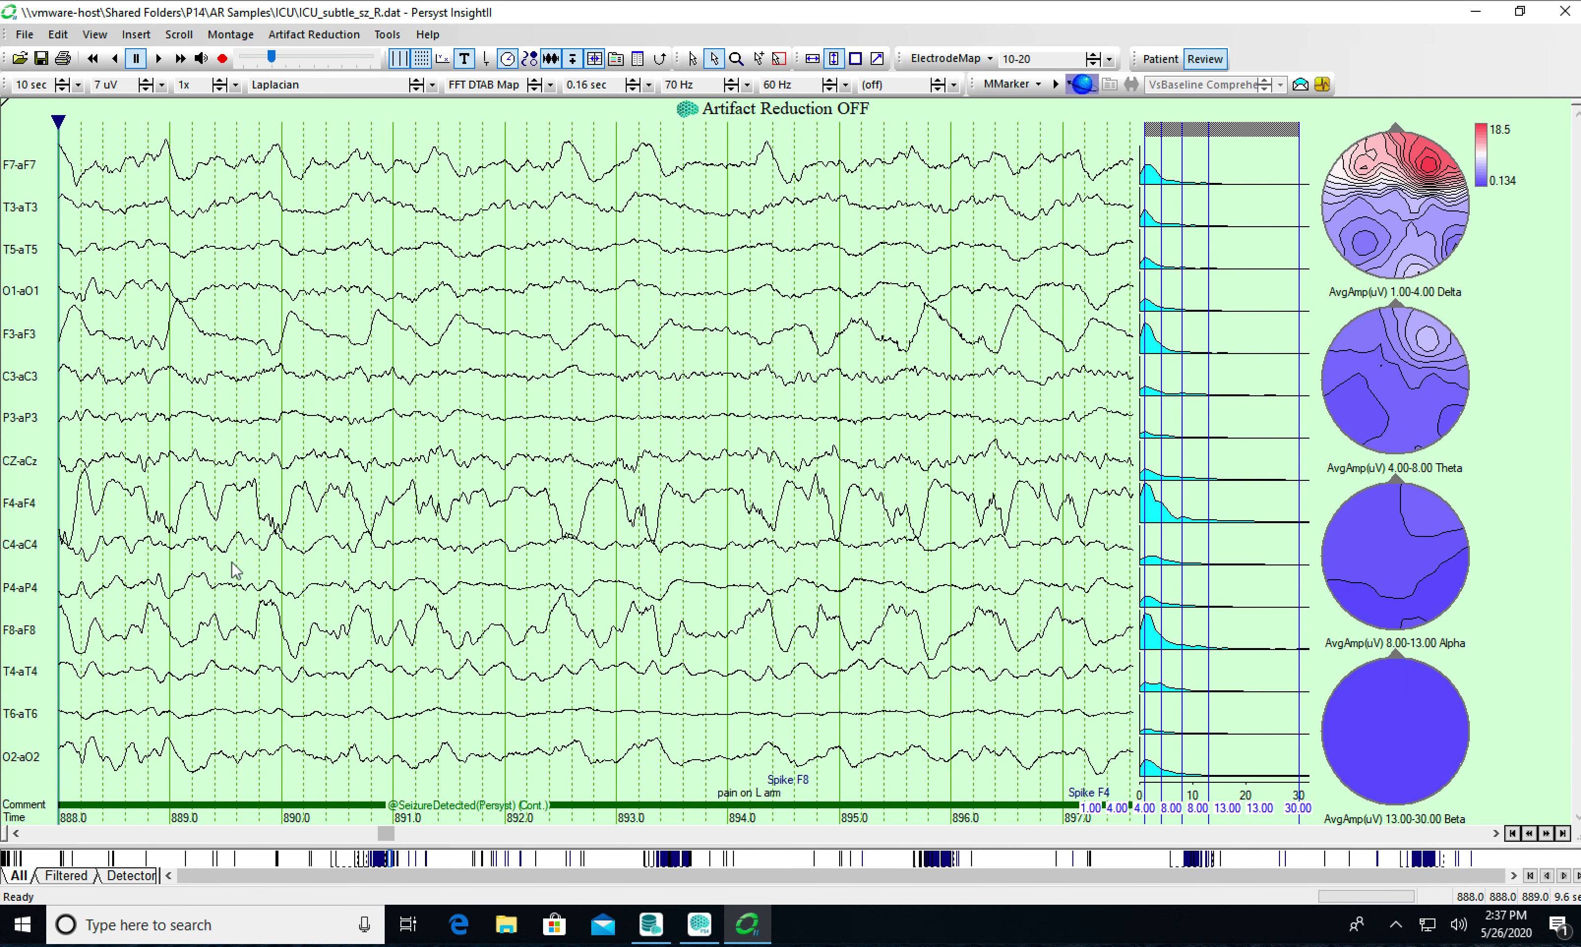
left_click(108, 482)
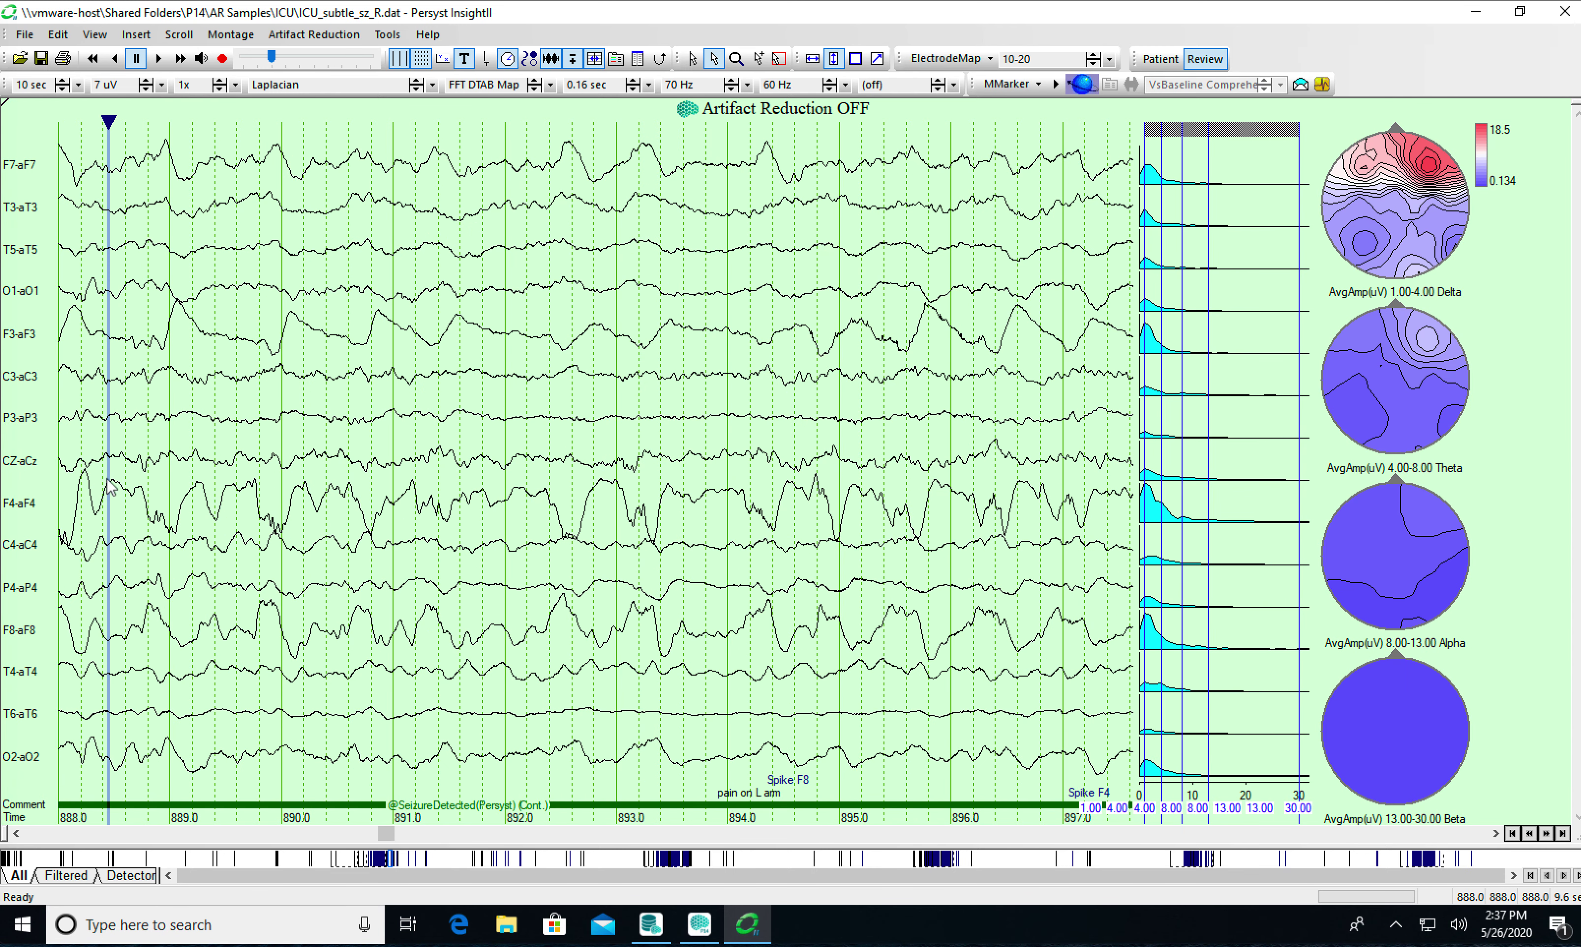
type("@Rang")
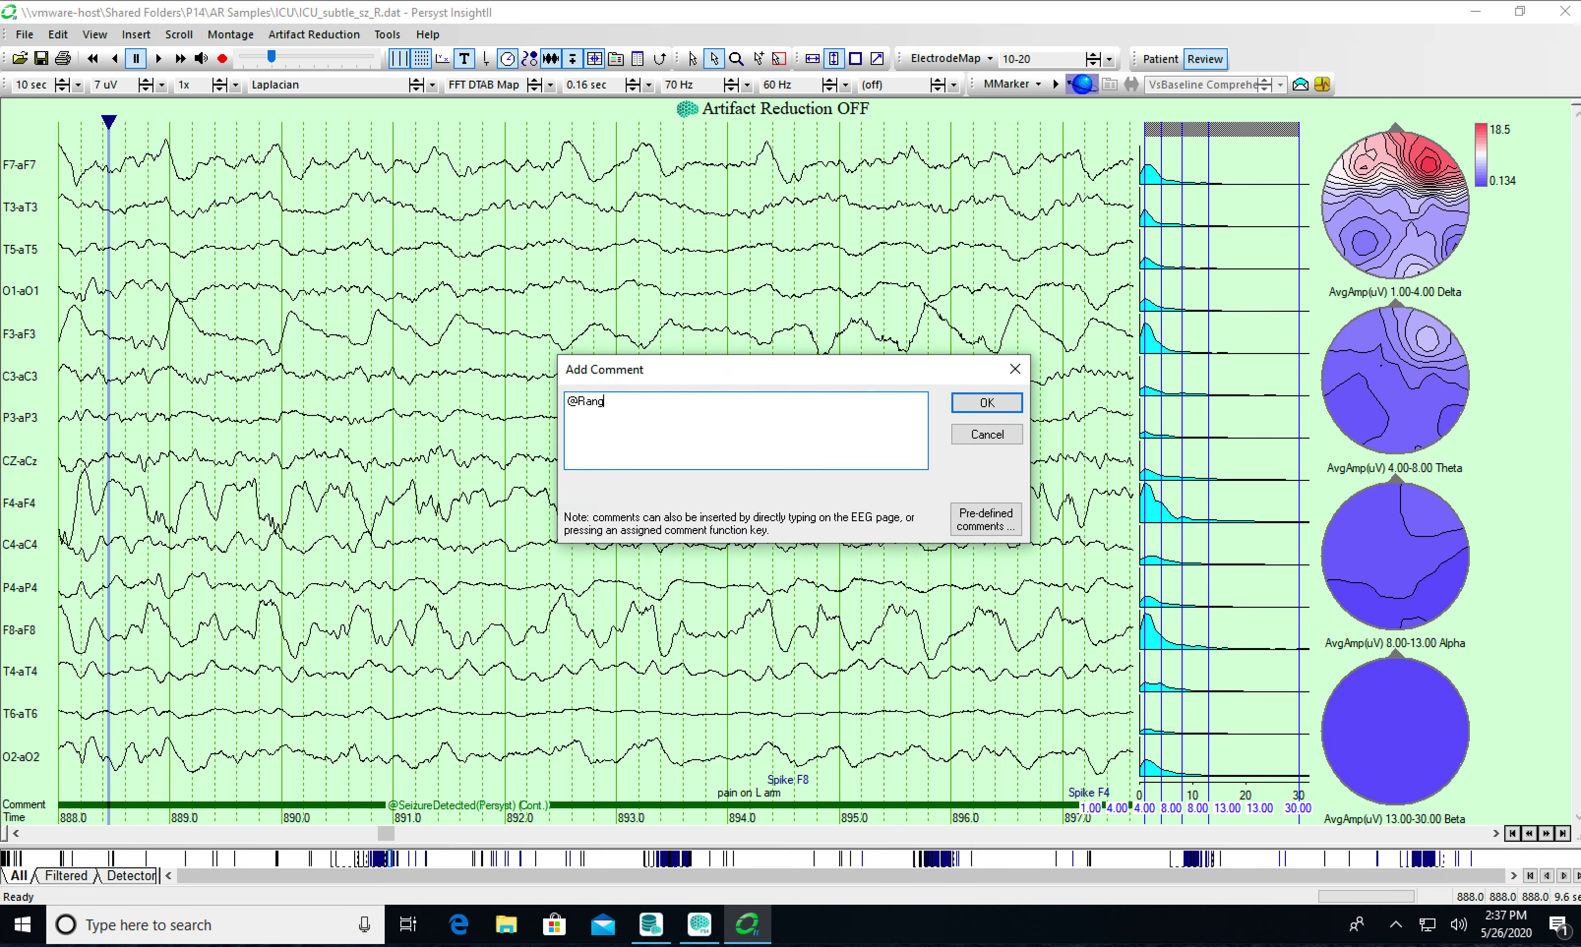
type("e3")
left_click(1004, 404)
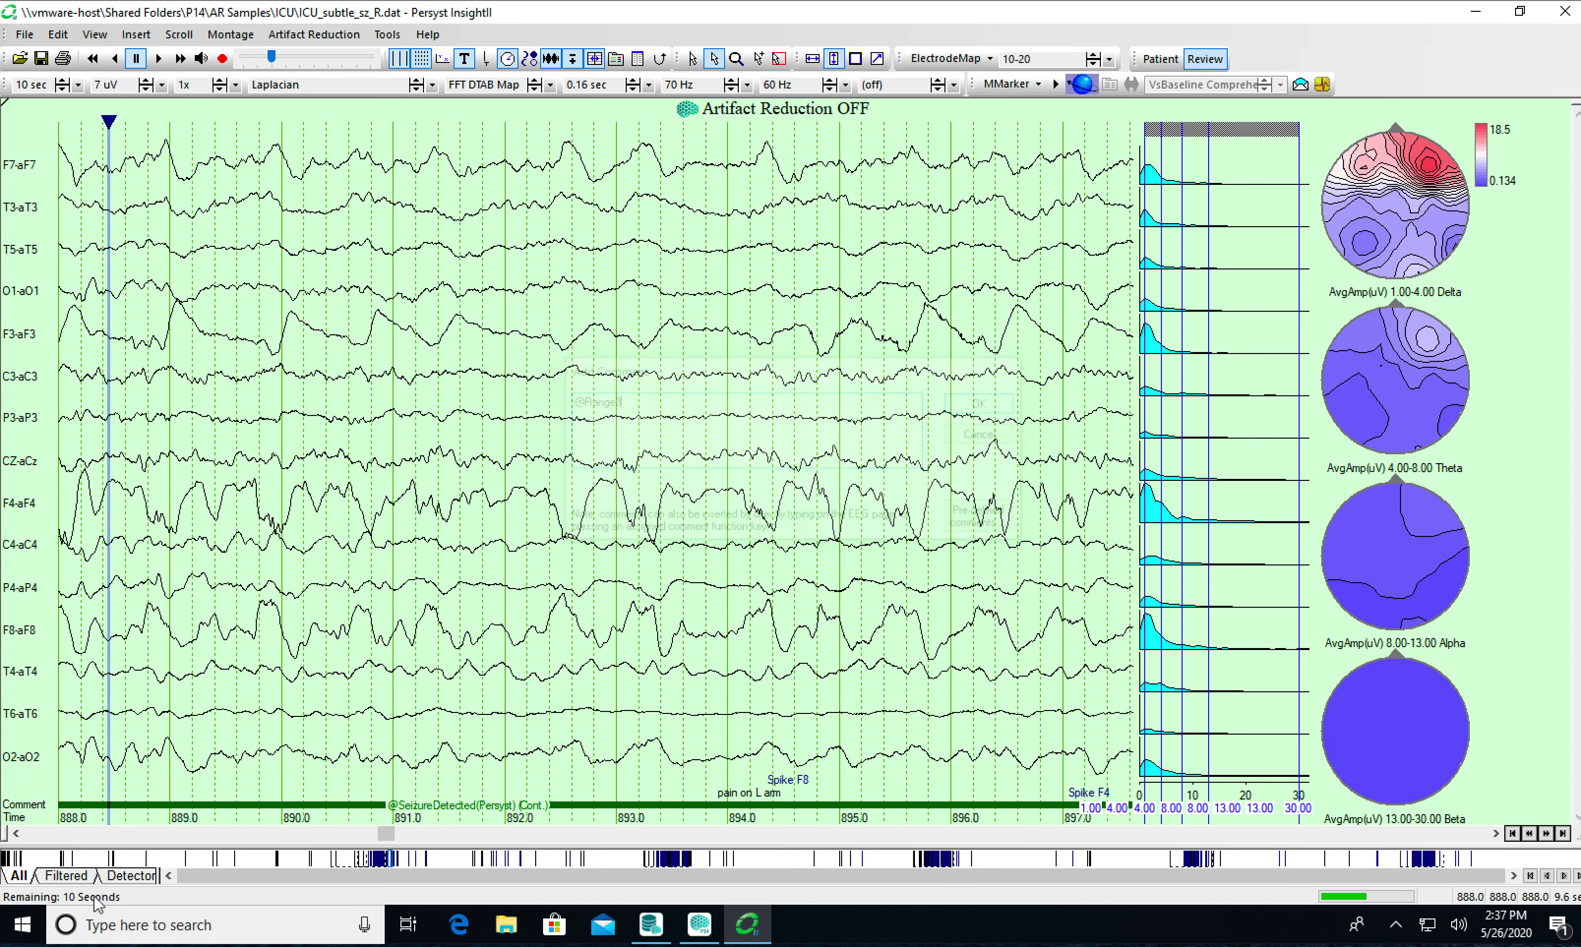
double_click(118, 795)
left_click(638, 485)
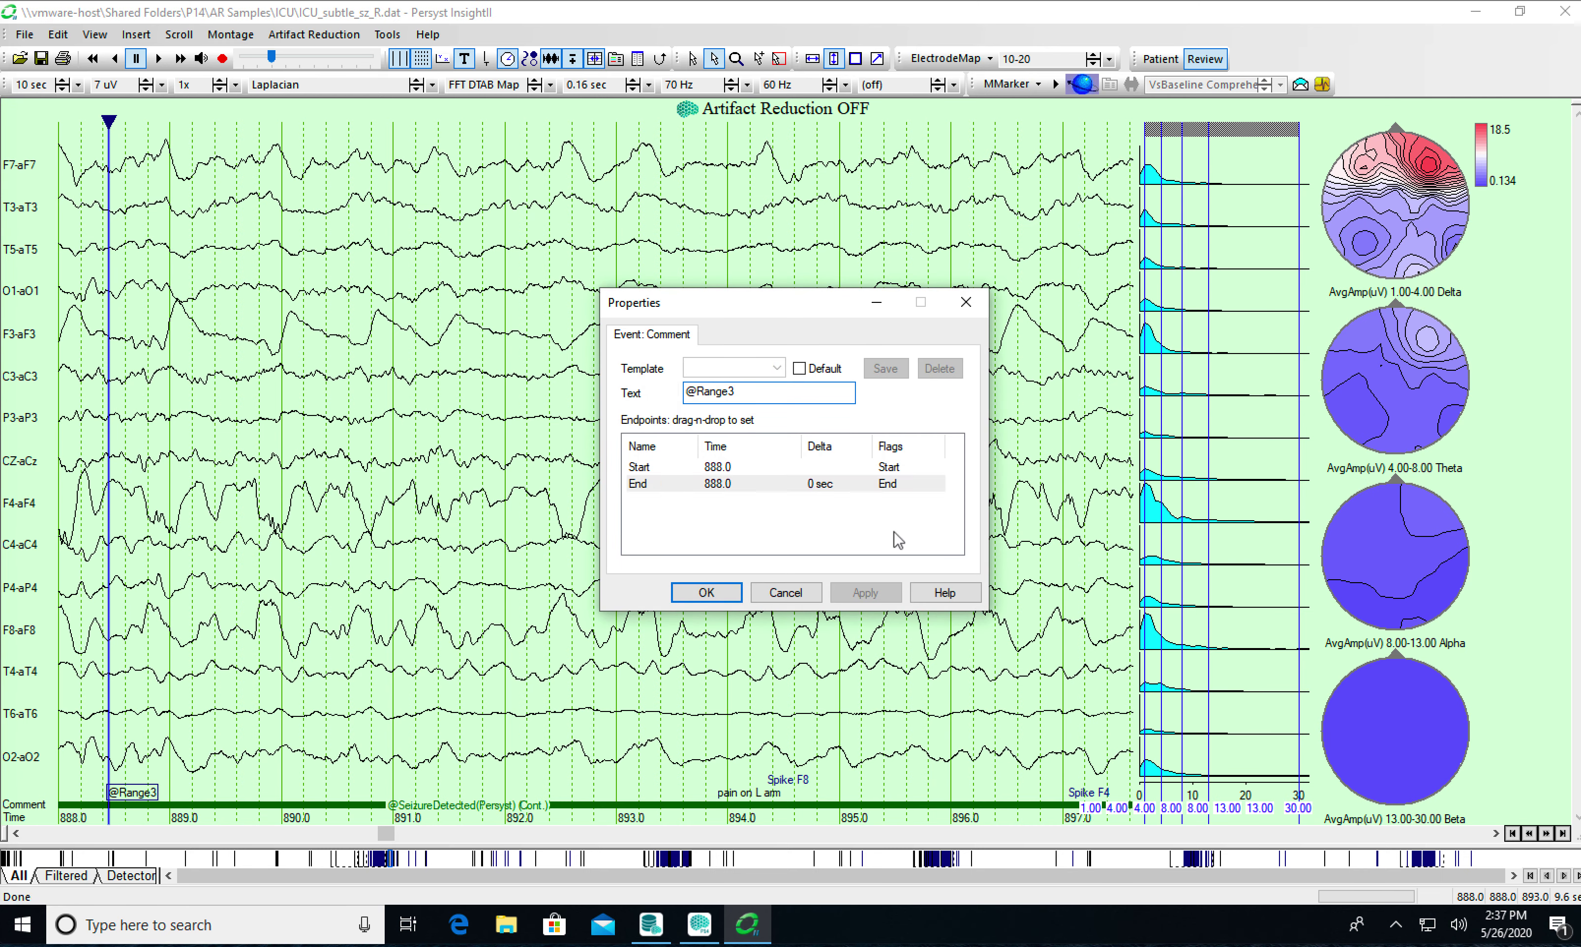
left_click(1066, 599)
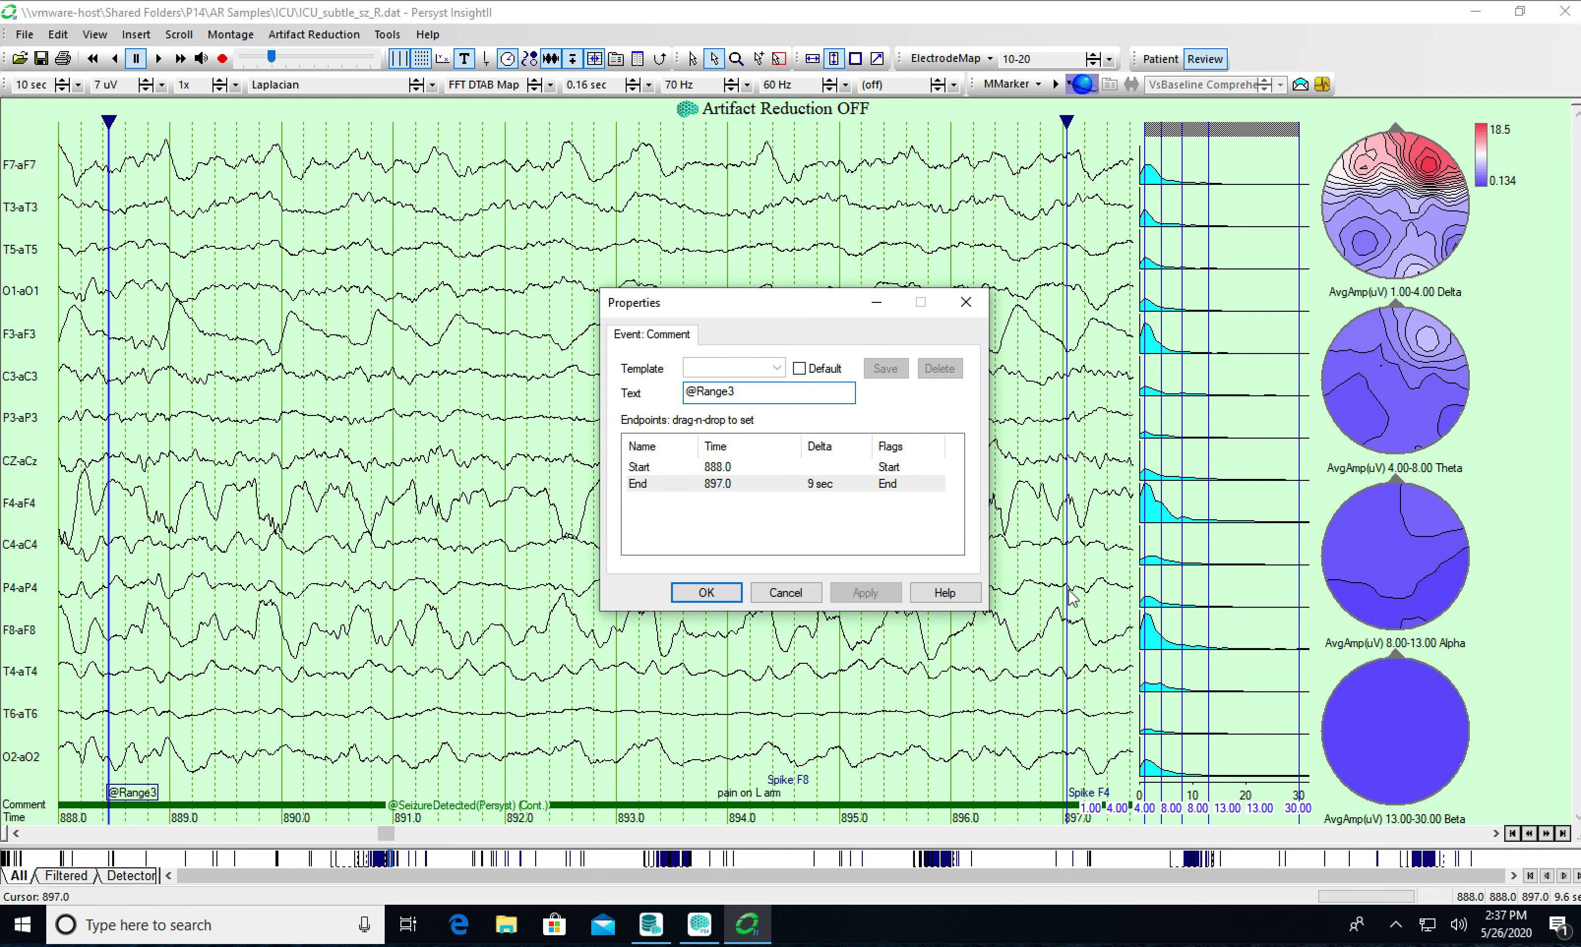
left_click(702, 592)
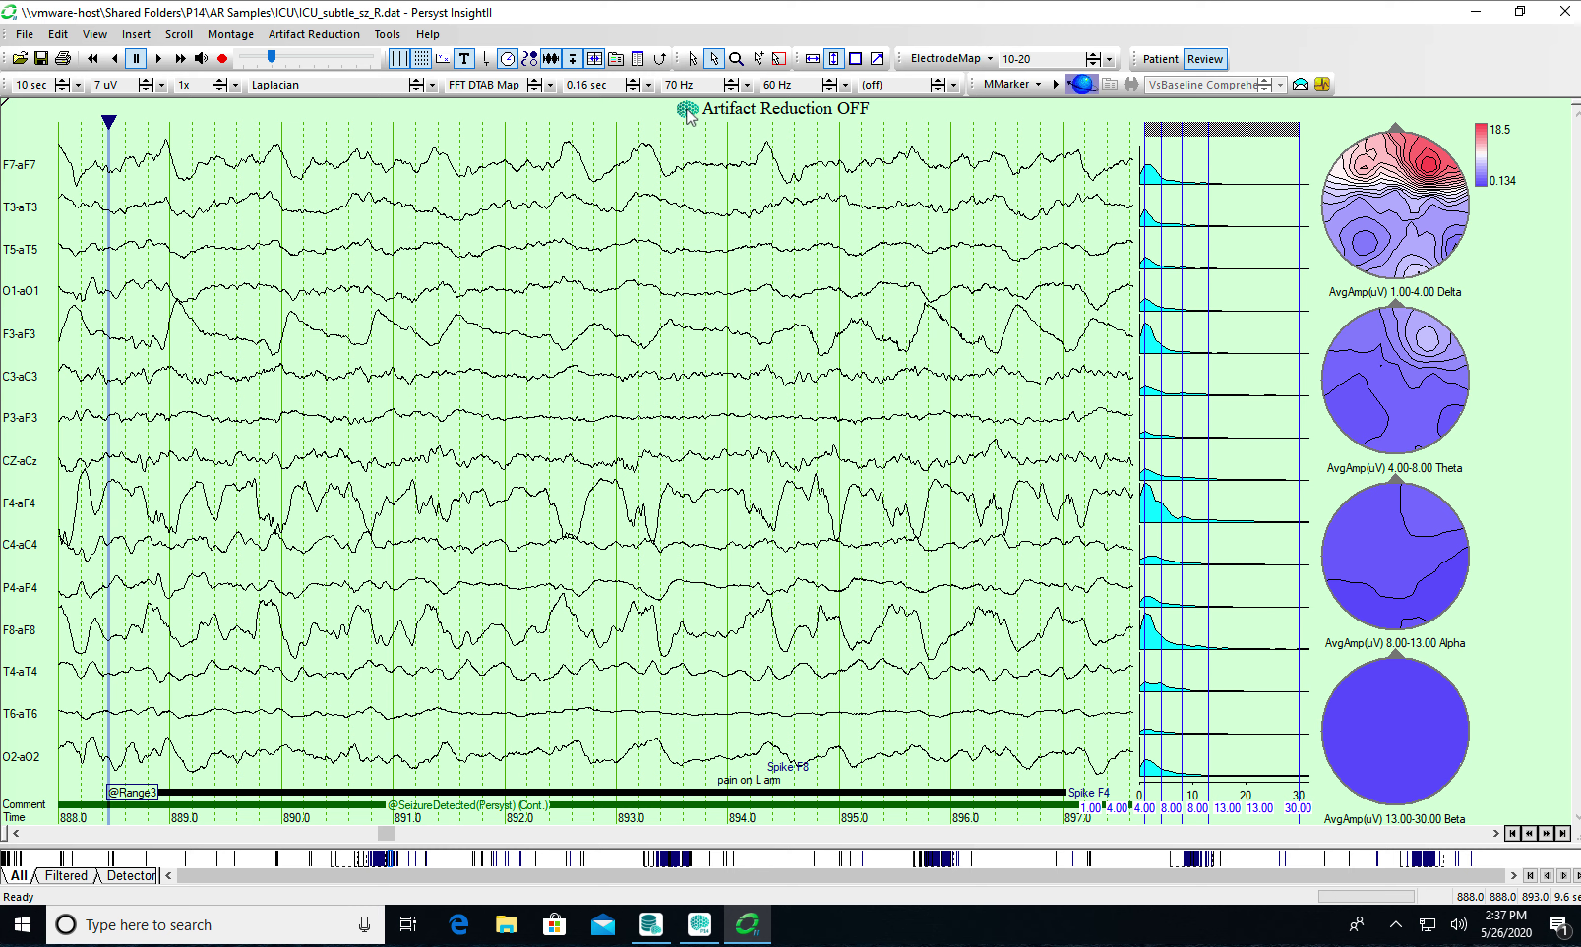
left_click(637, 61)
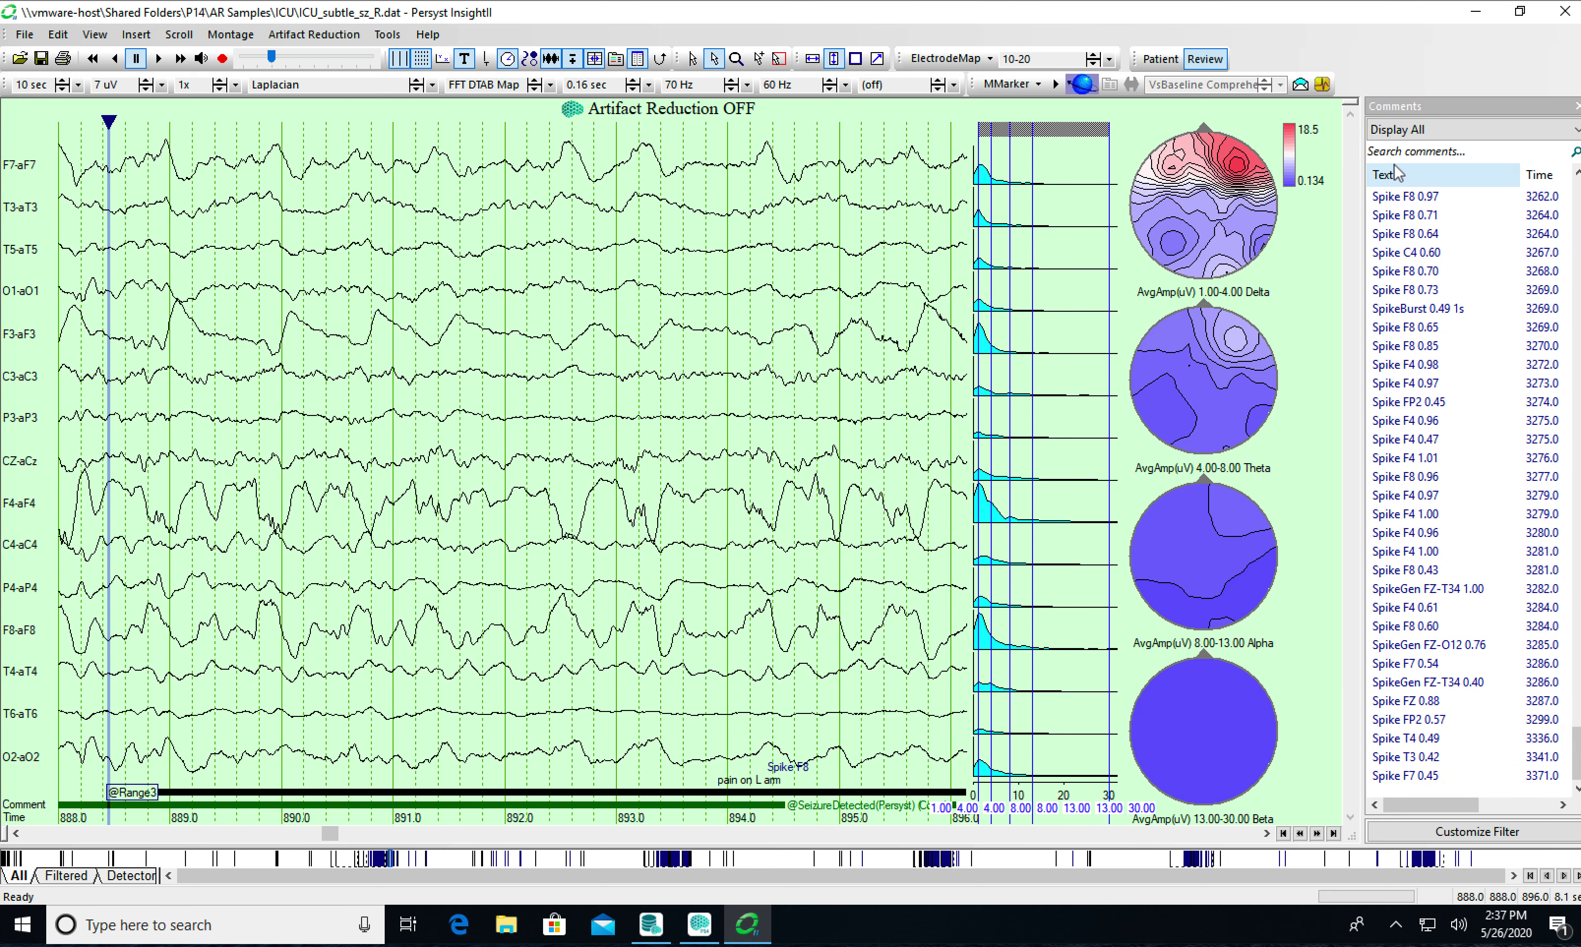
left_click(1394, 172)
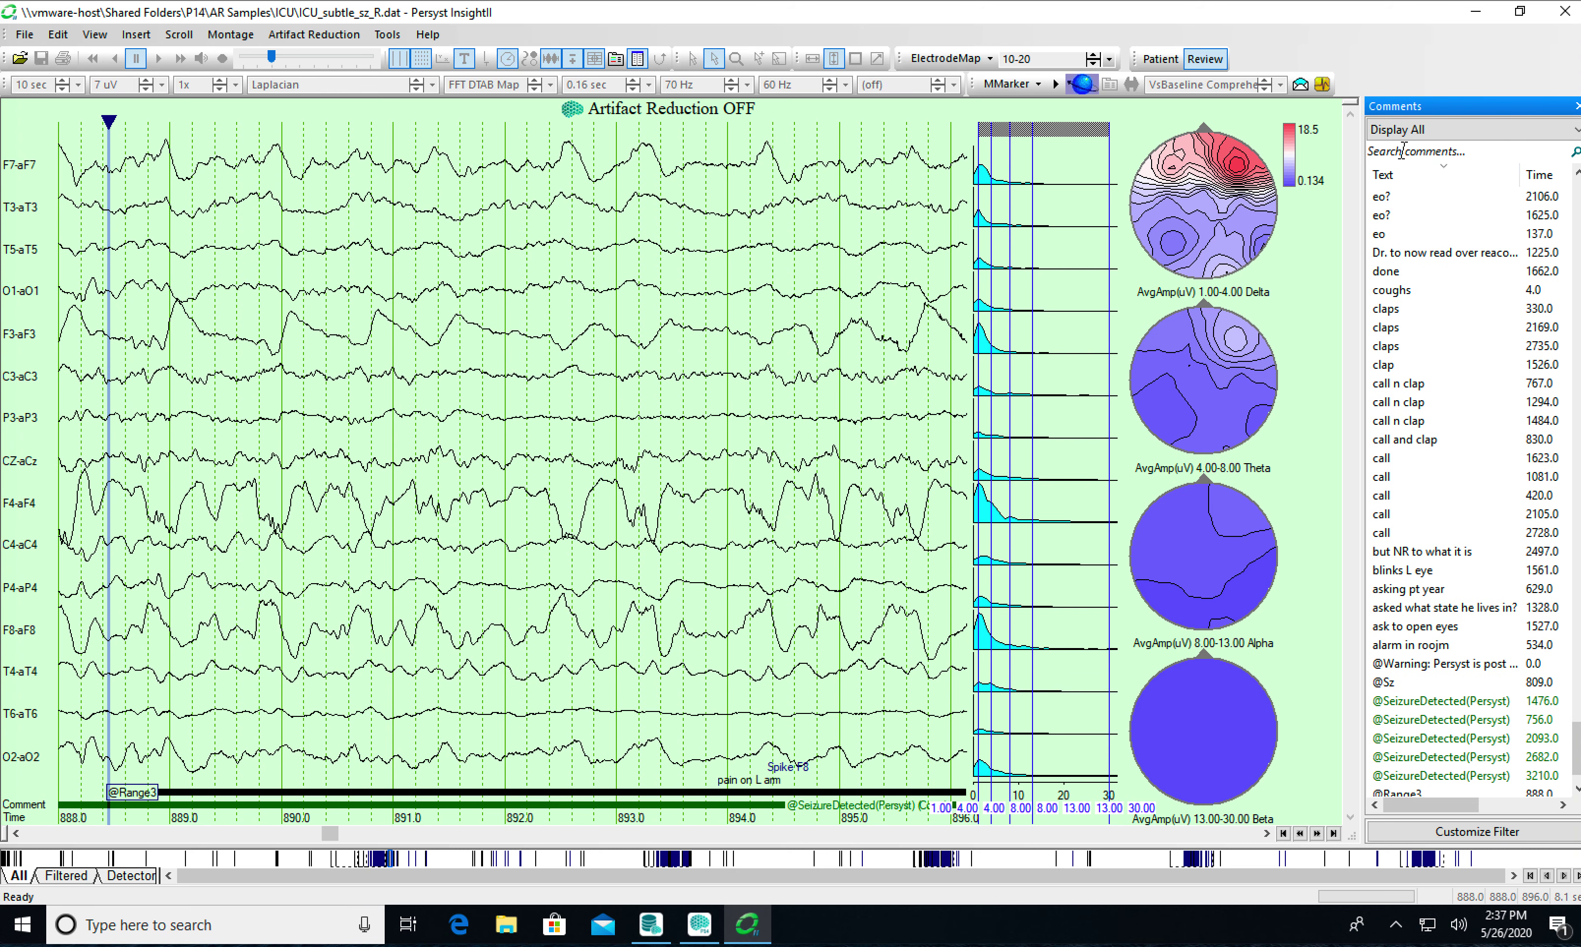
left_click(1447, 177)
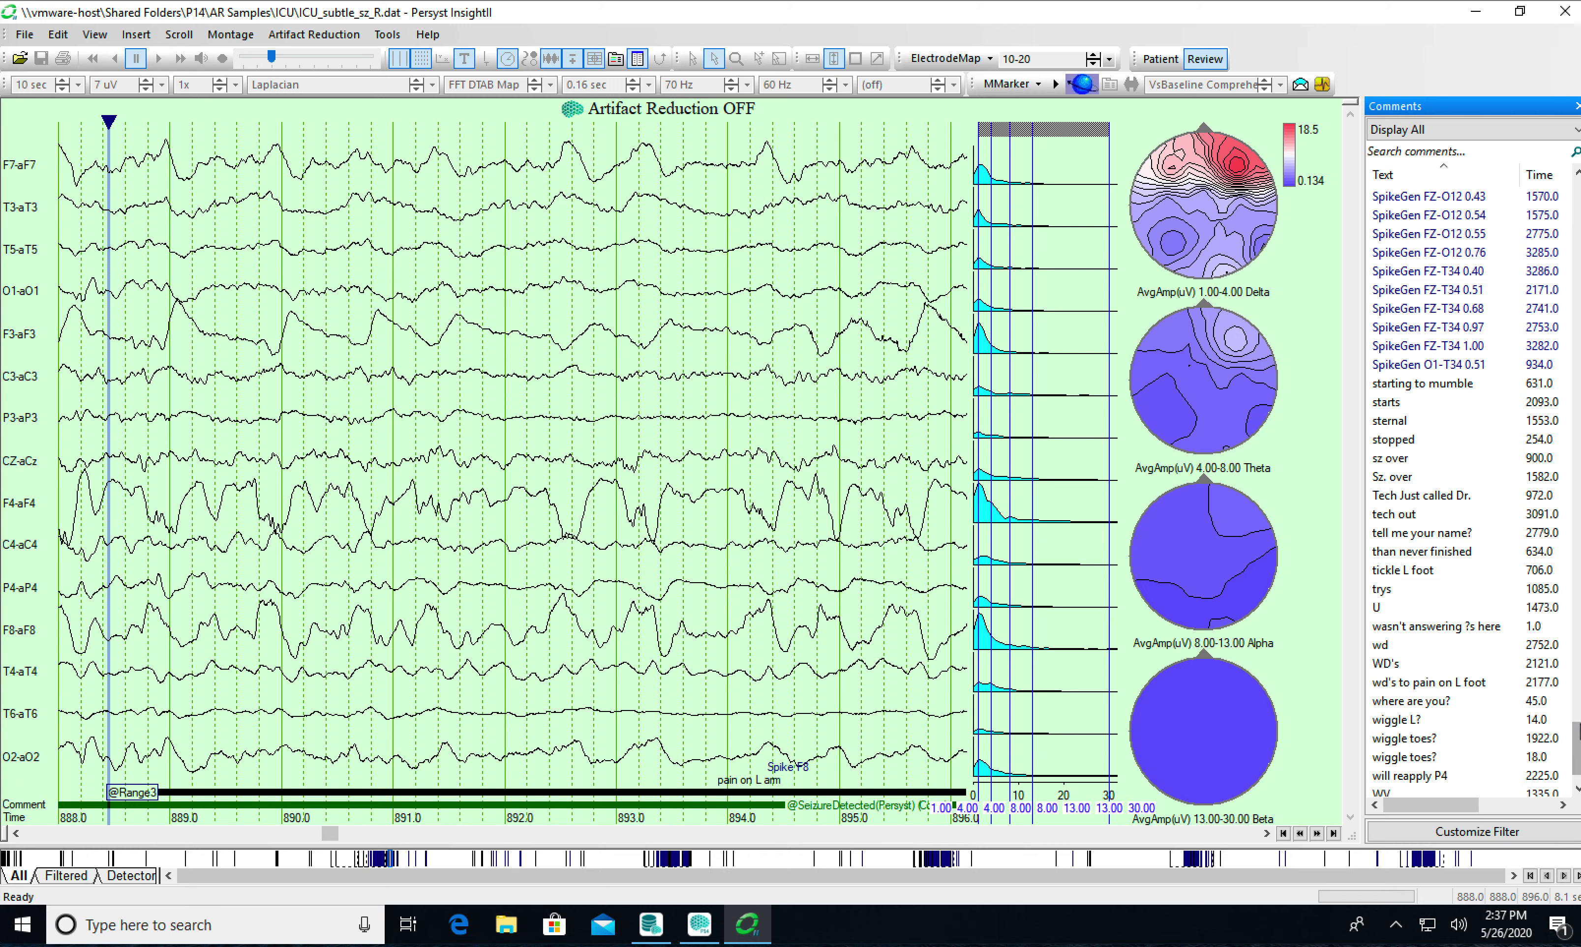
left_click_drag(1575, 732, 1563, 177)
left_click(1412, 196)
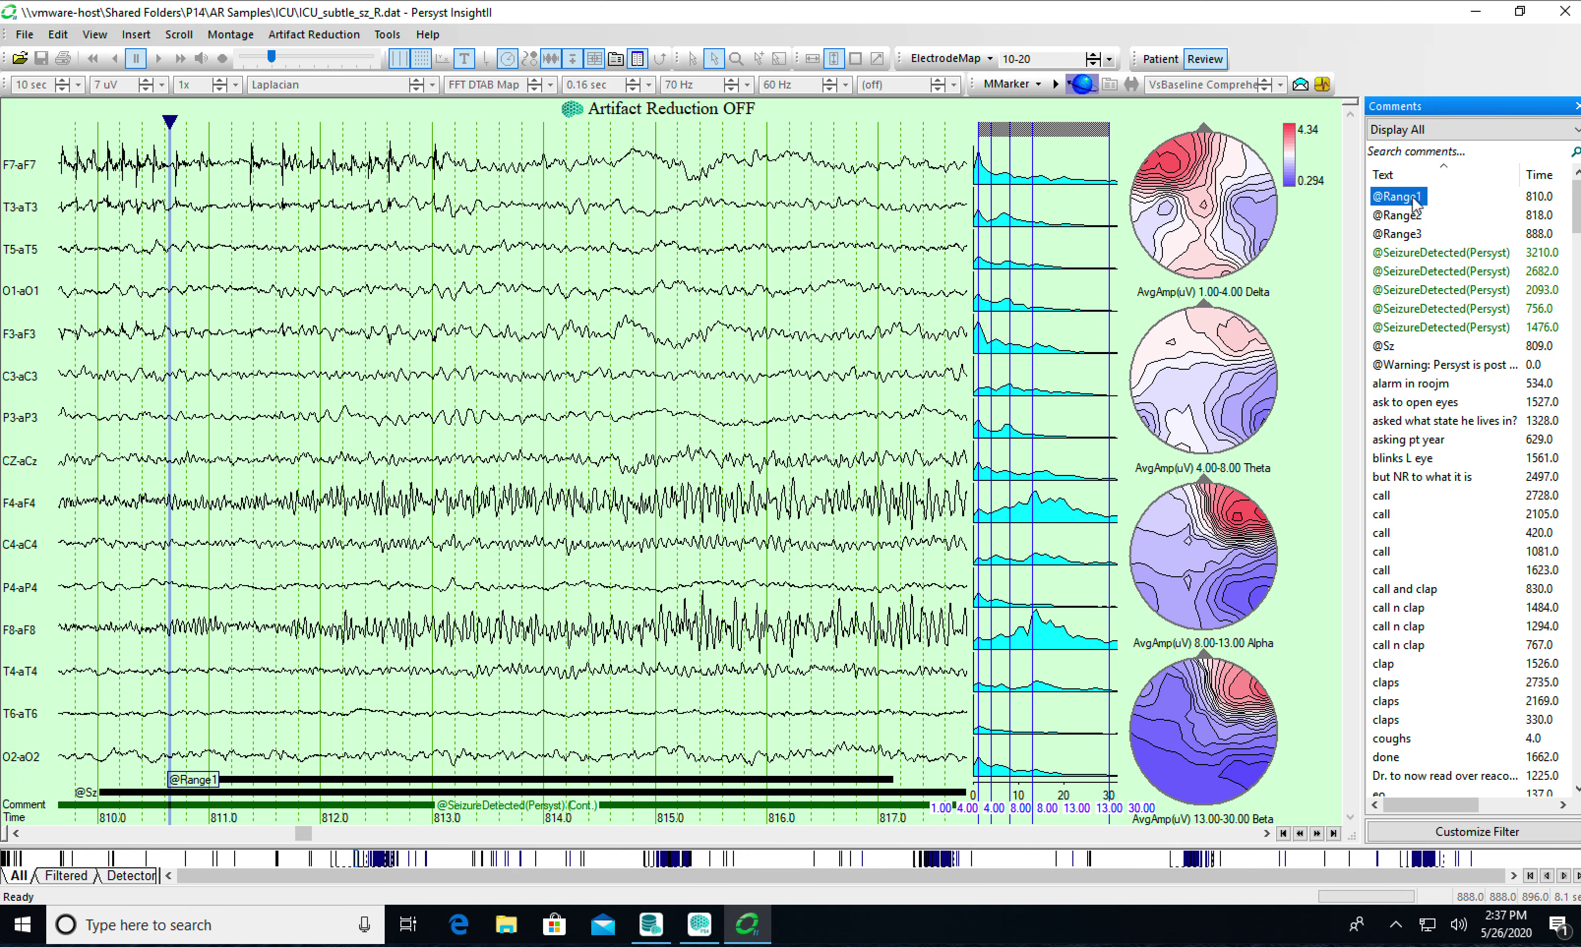
left_click(1412, 217)
left_click(1414, 235)
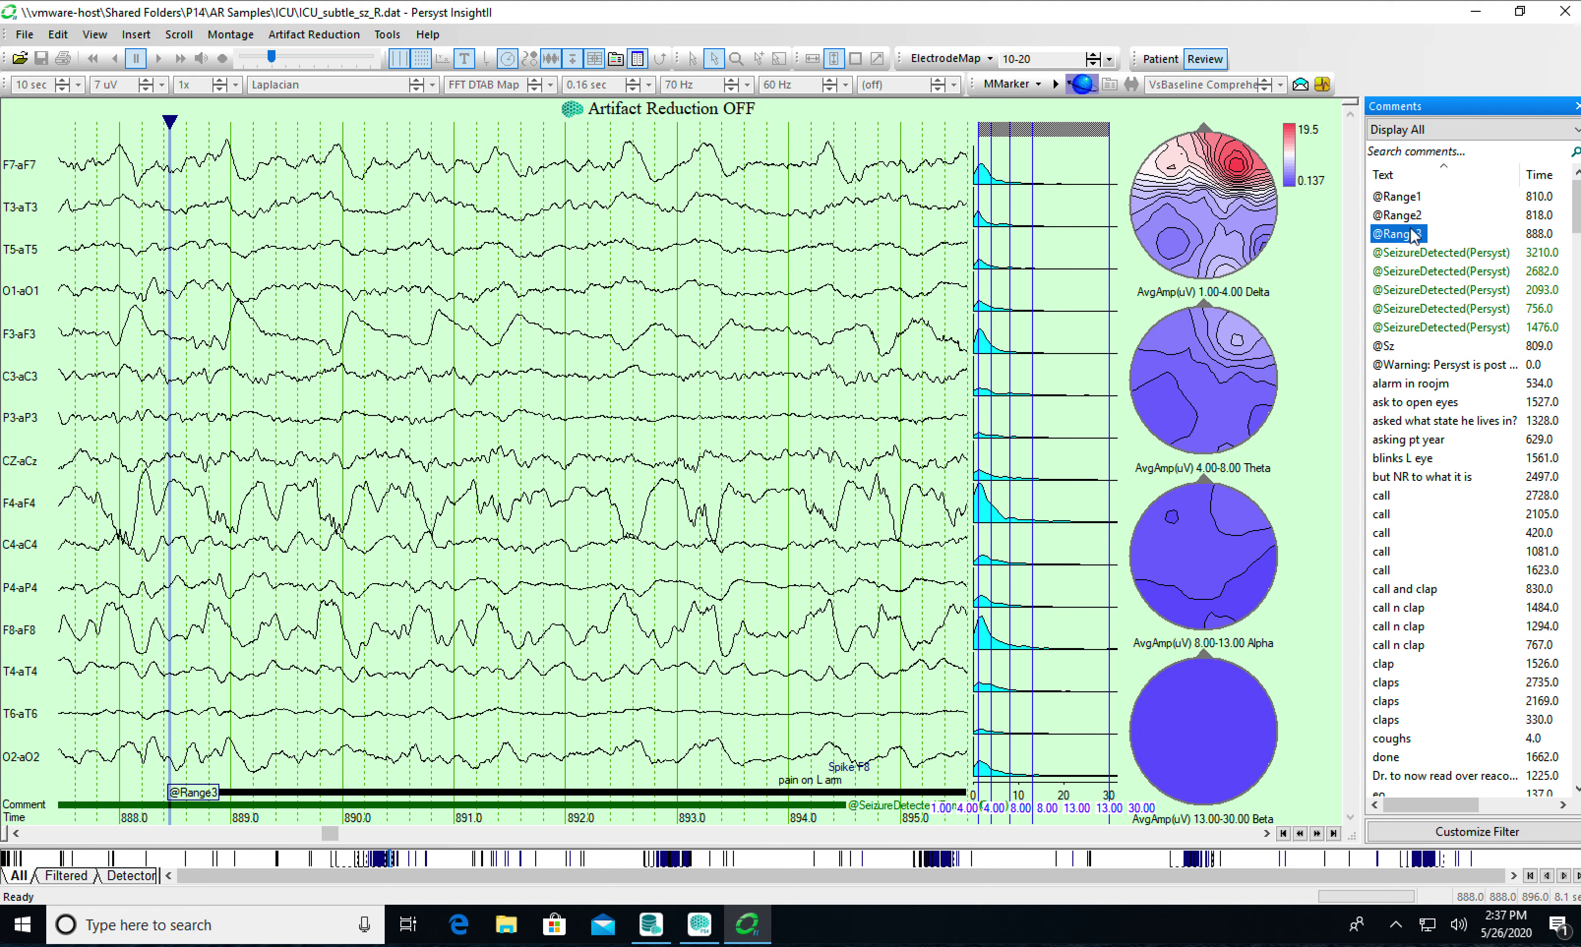
left_click(1406, 198)
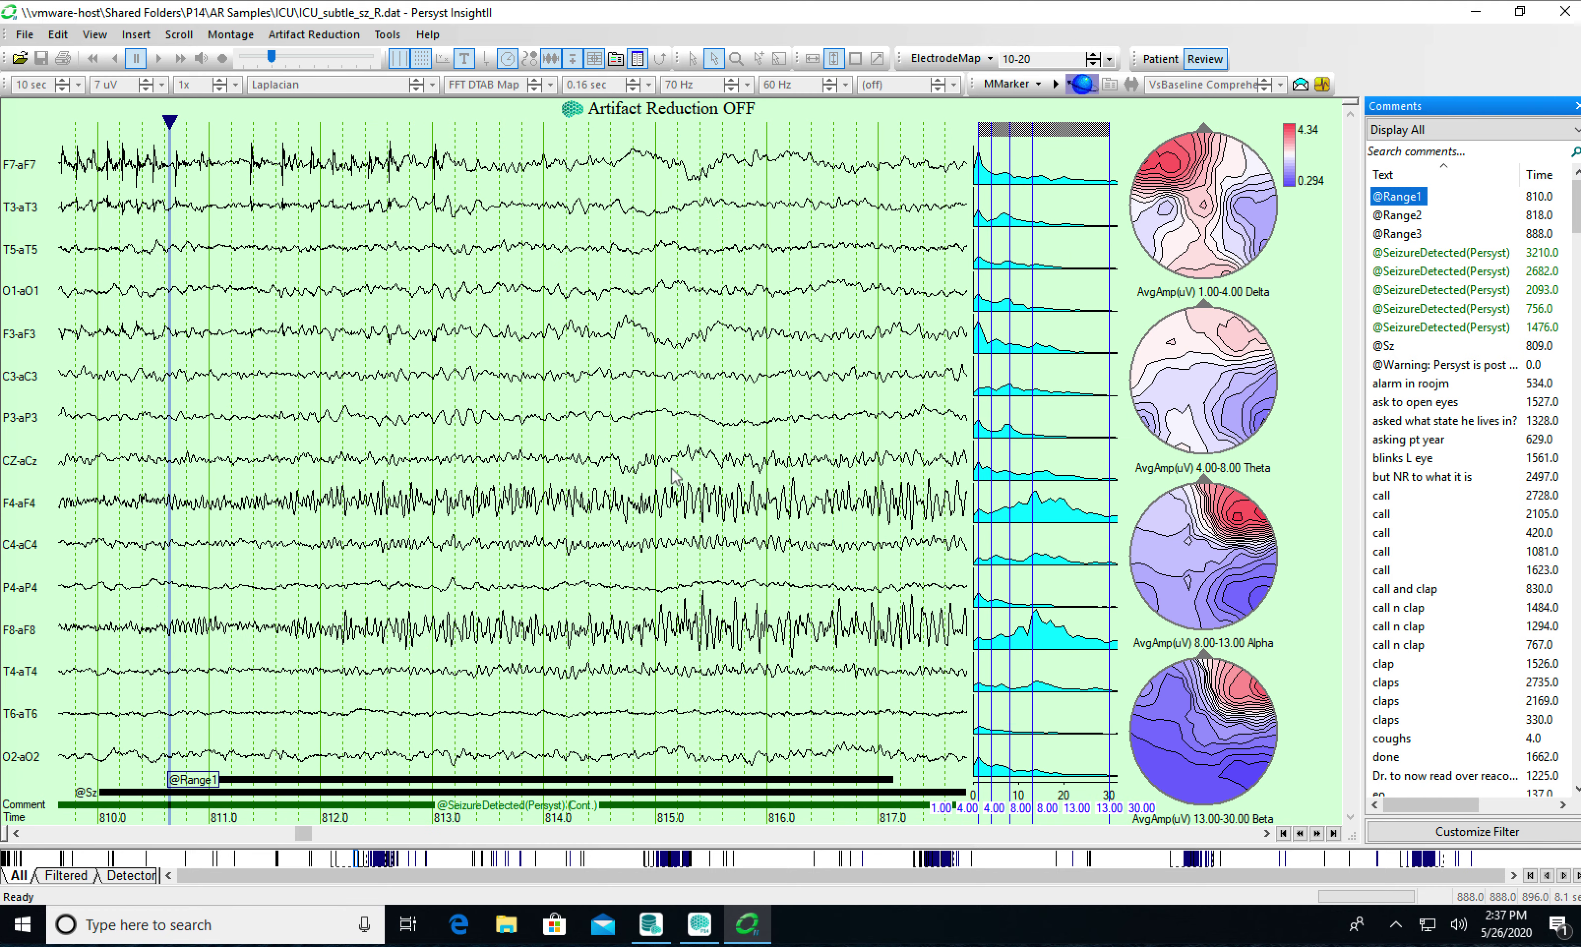
- Set the frequency analysis to create its data ranges by the EventsAsRanges method with the Selected subset
right_click(988, 298)
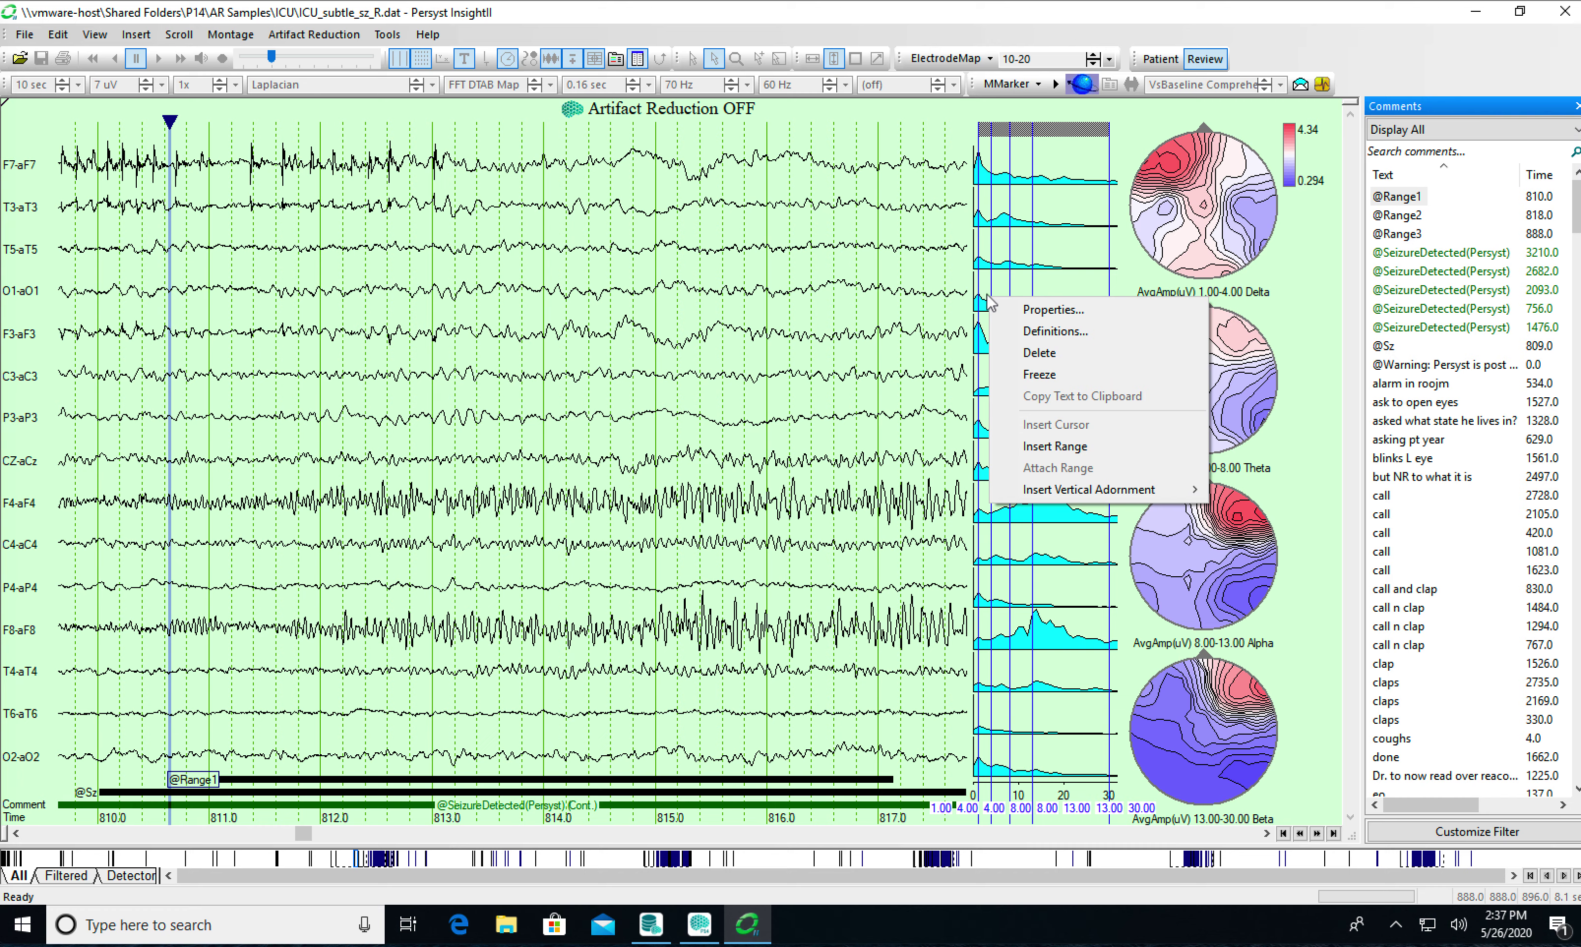
left_click(1053, 310)
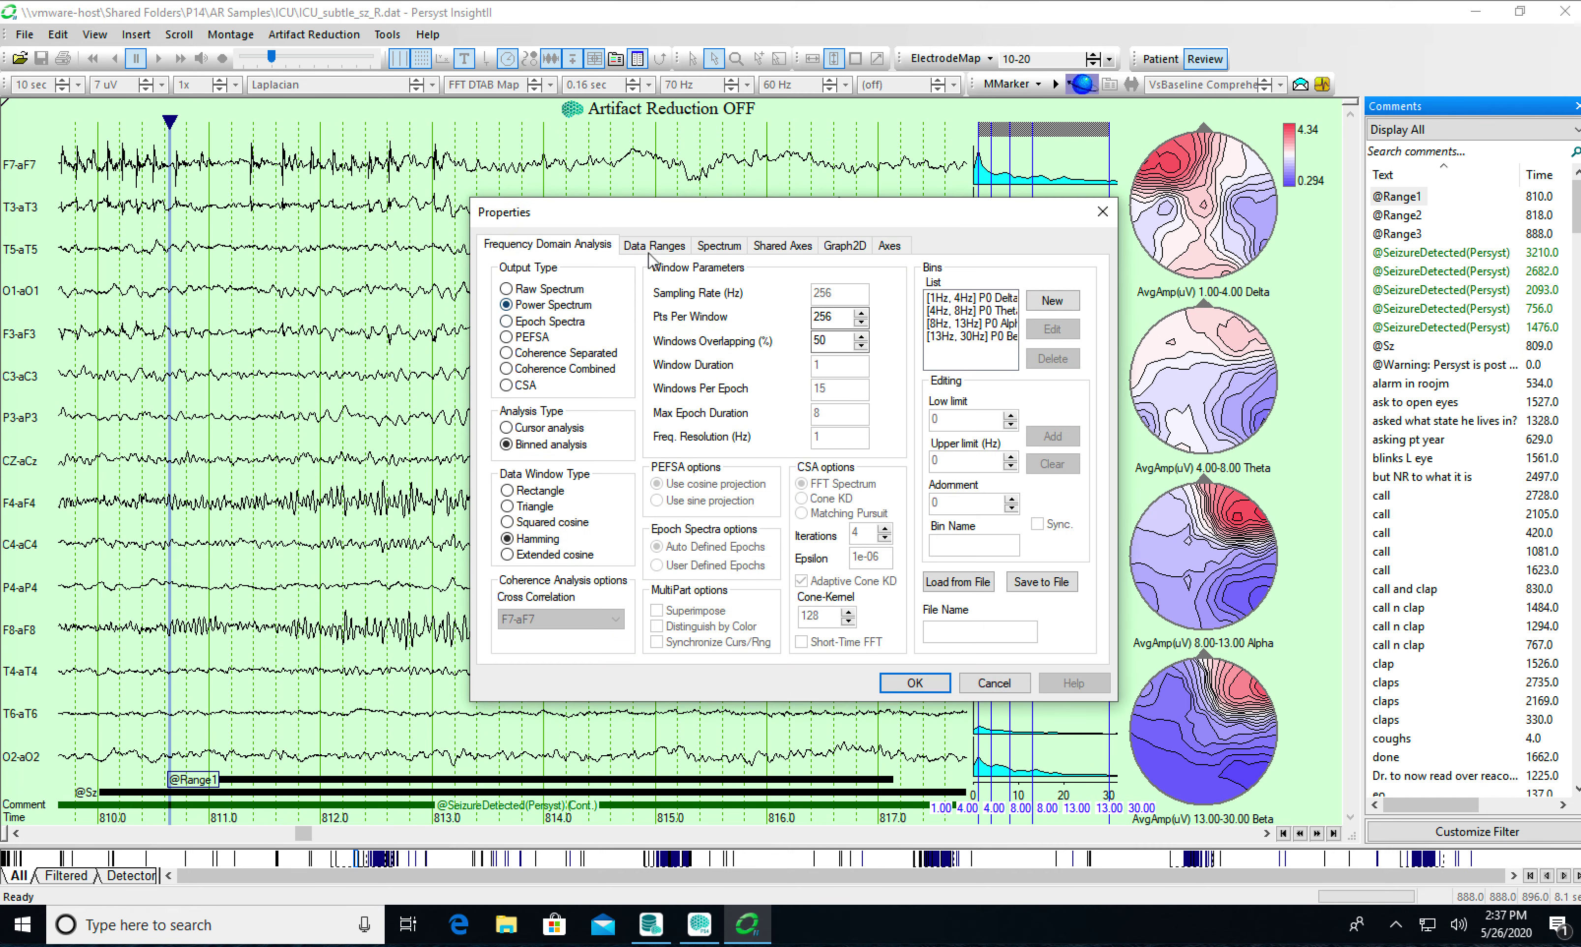
left_click(649, 251)
left_click(658, 297)
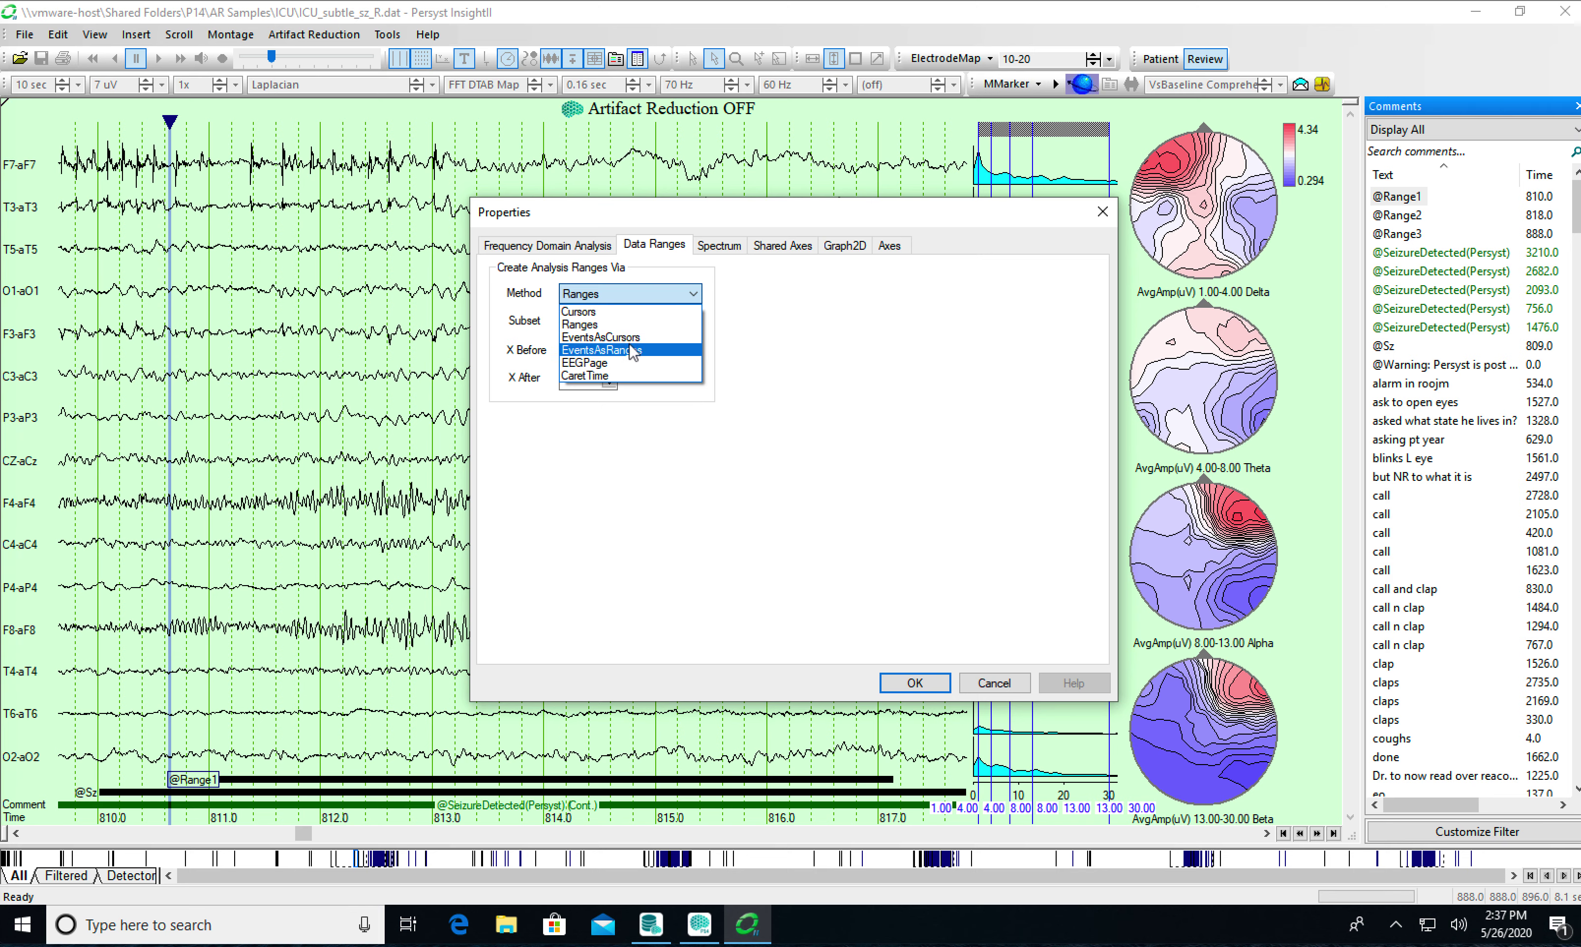
left_click(634, 350)
left_click(632, 320)
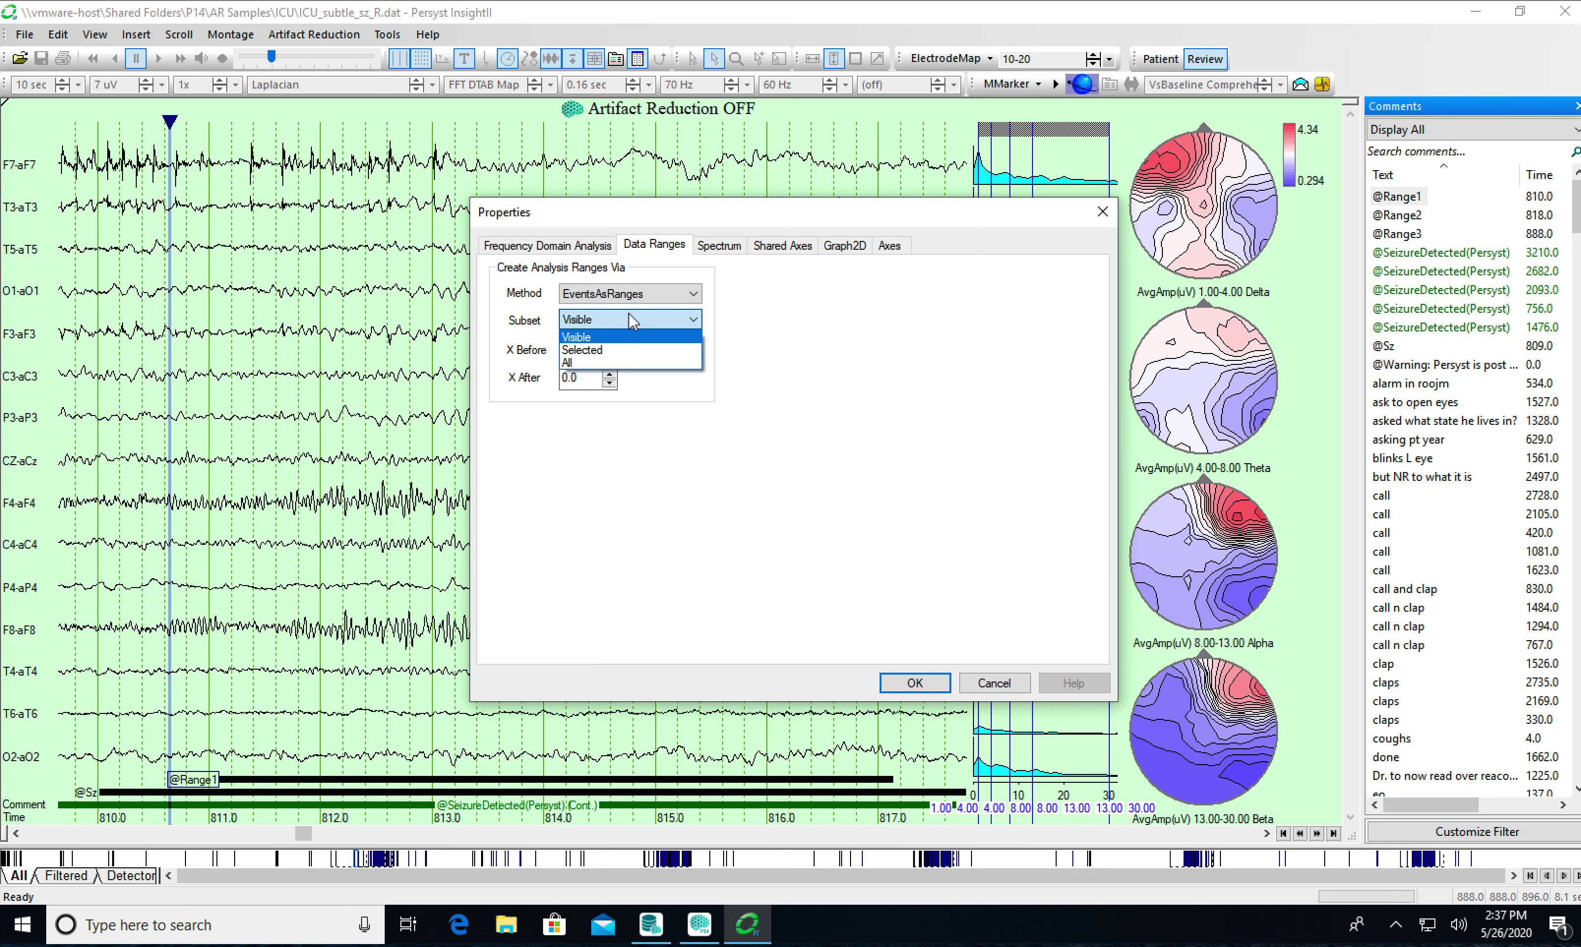
left_click(602, 351)
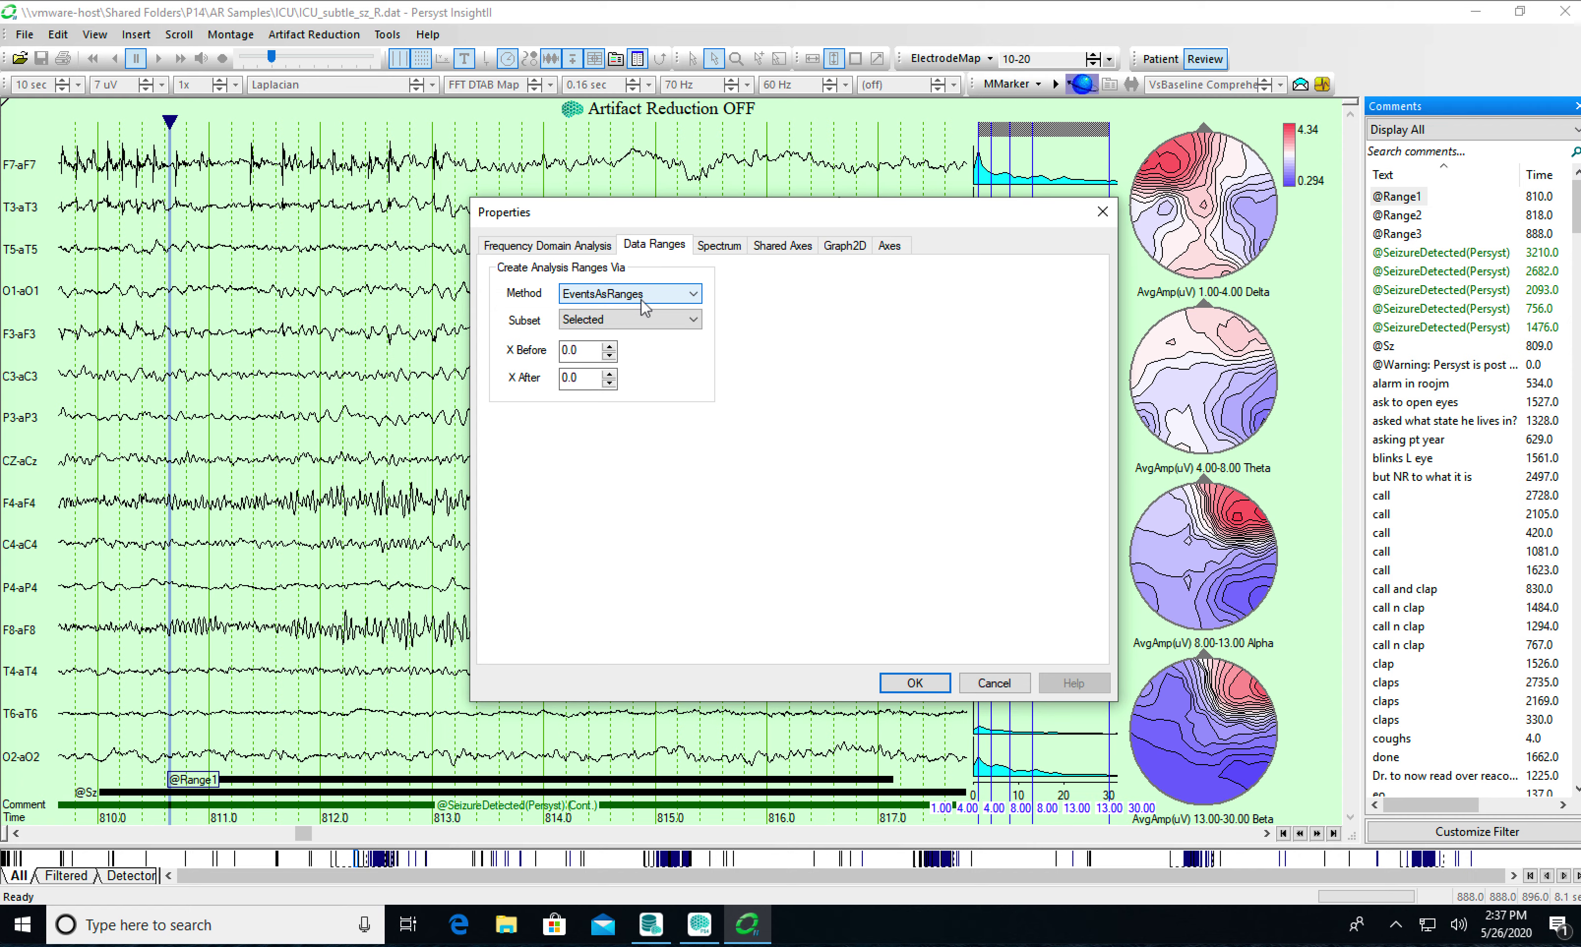
left_click(912, 683)
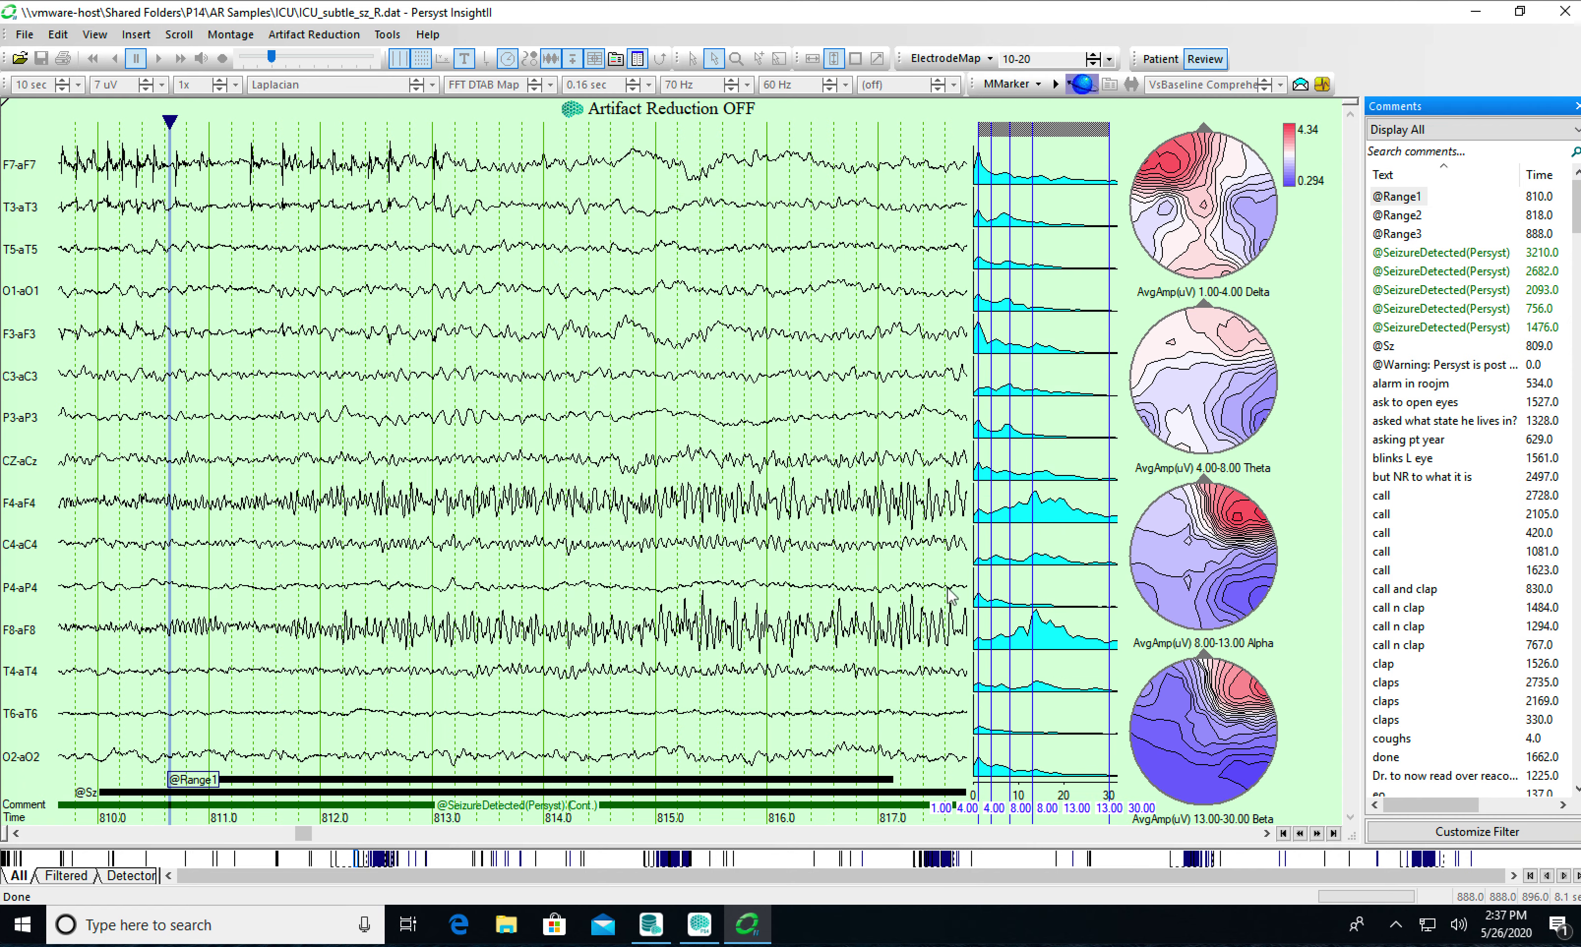
left_click(1411, 197)
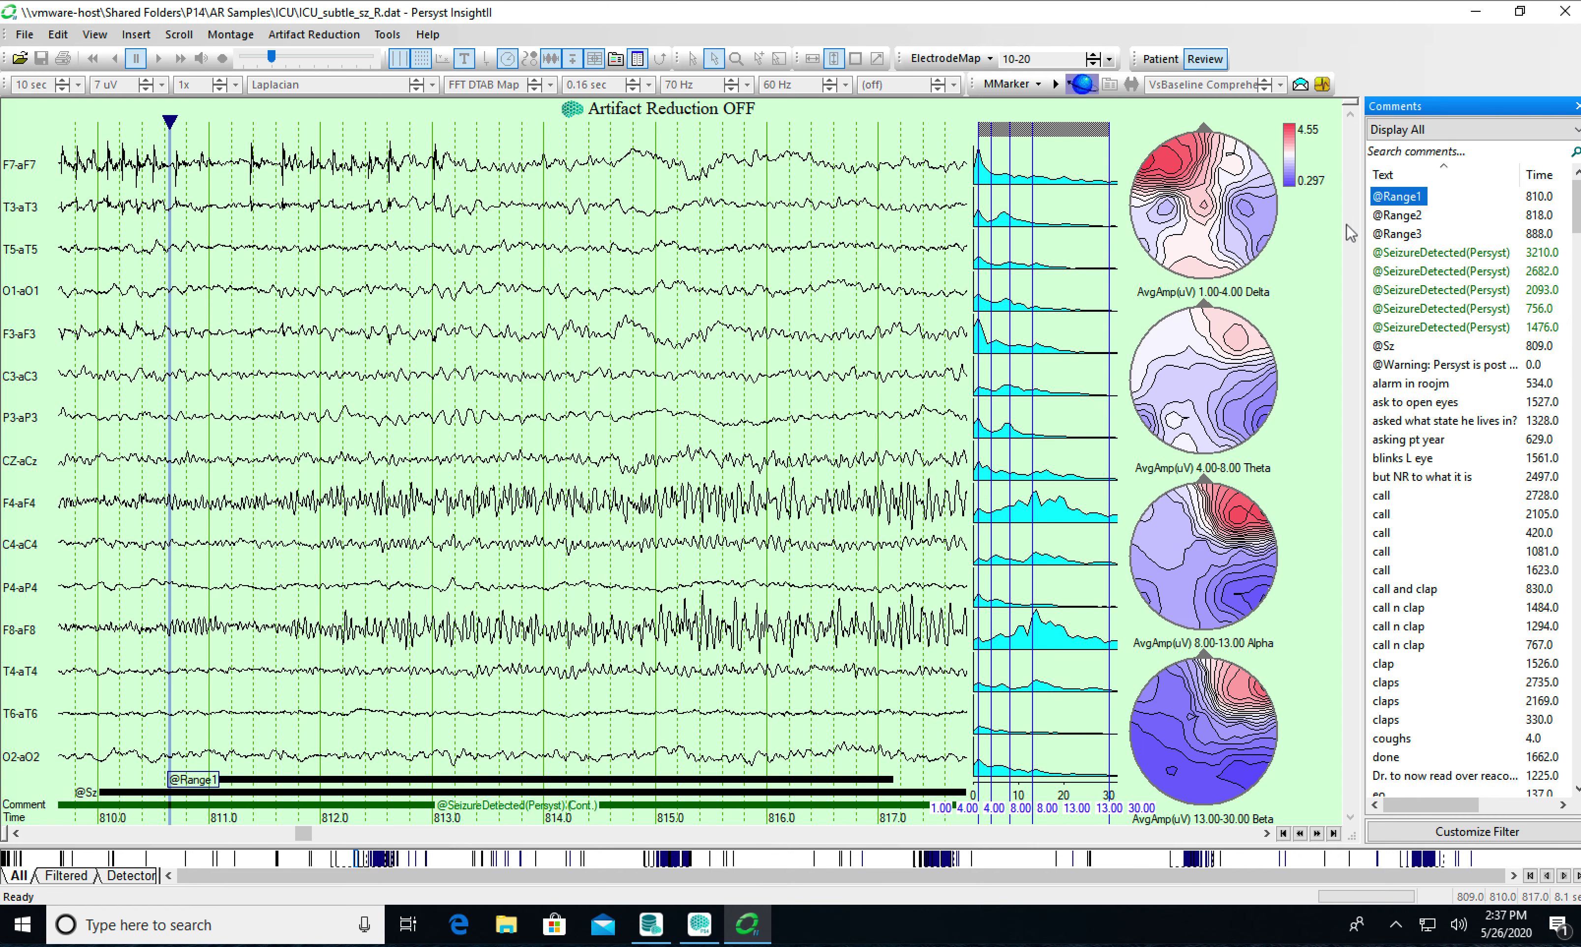
key("Down")
right_click(1035, 324)
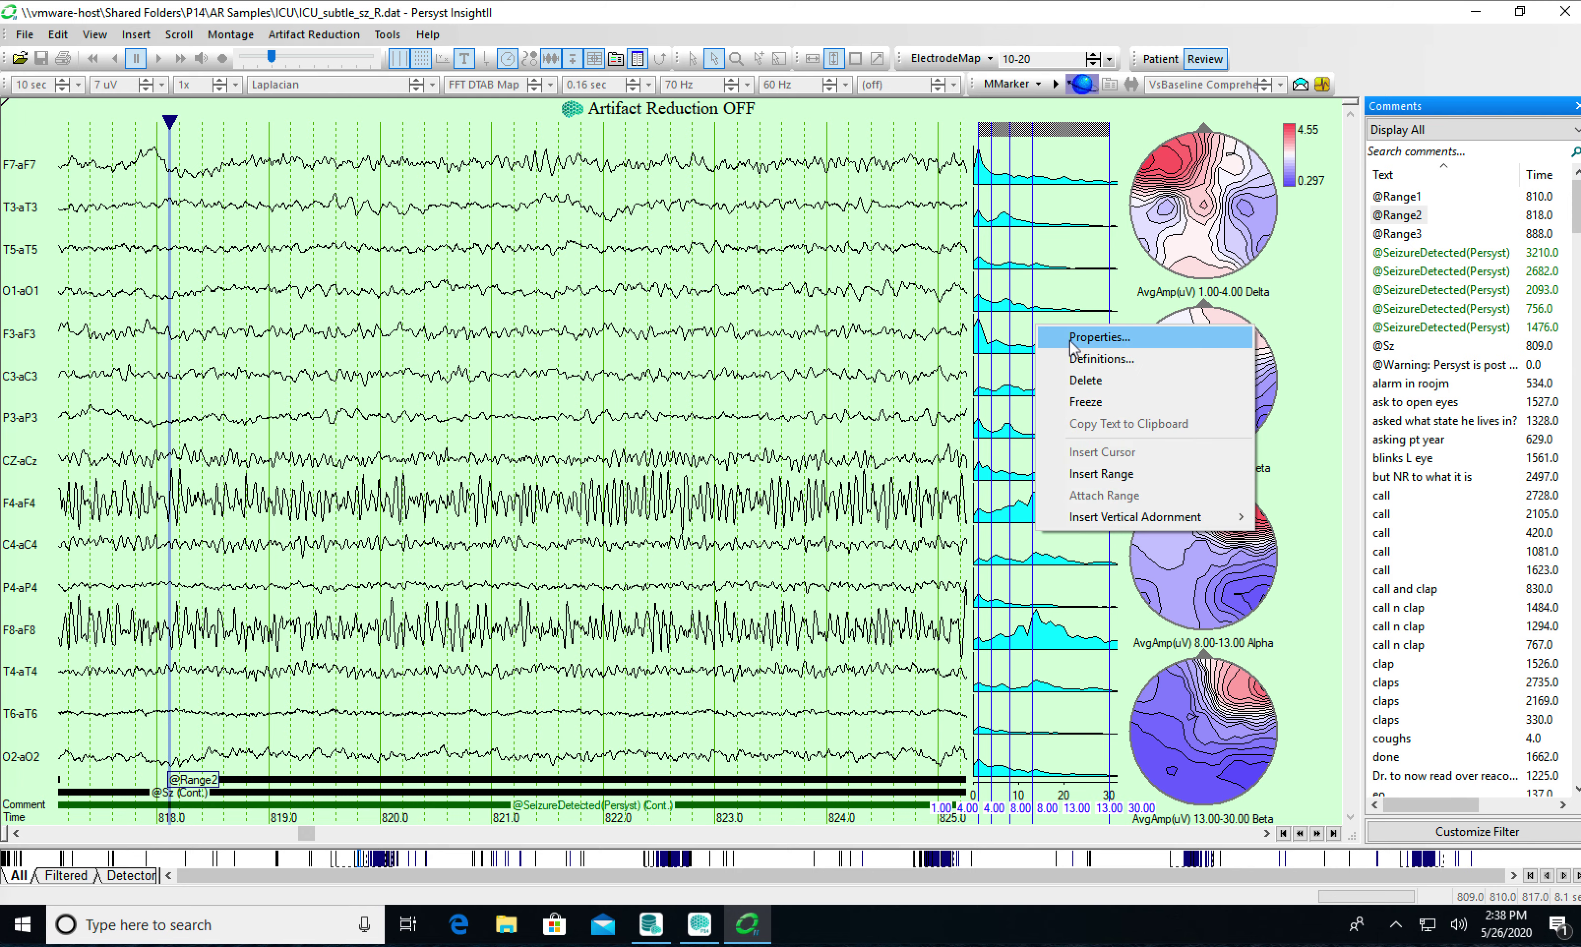
left_click(1084, 333)
left_click(656, 251)
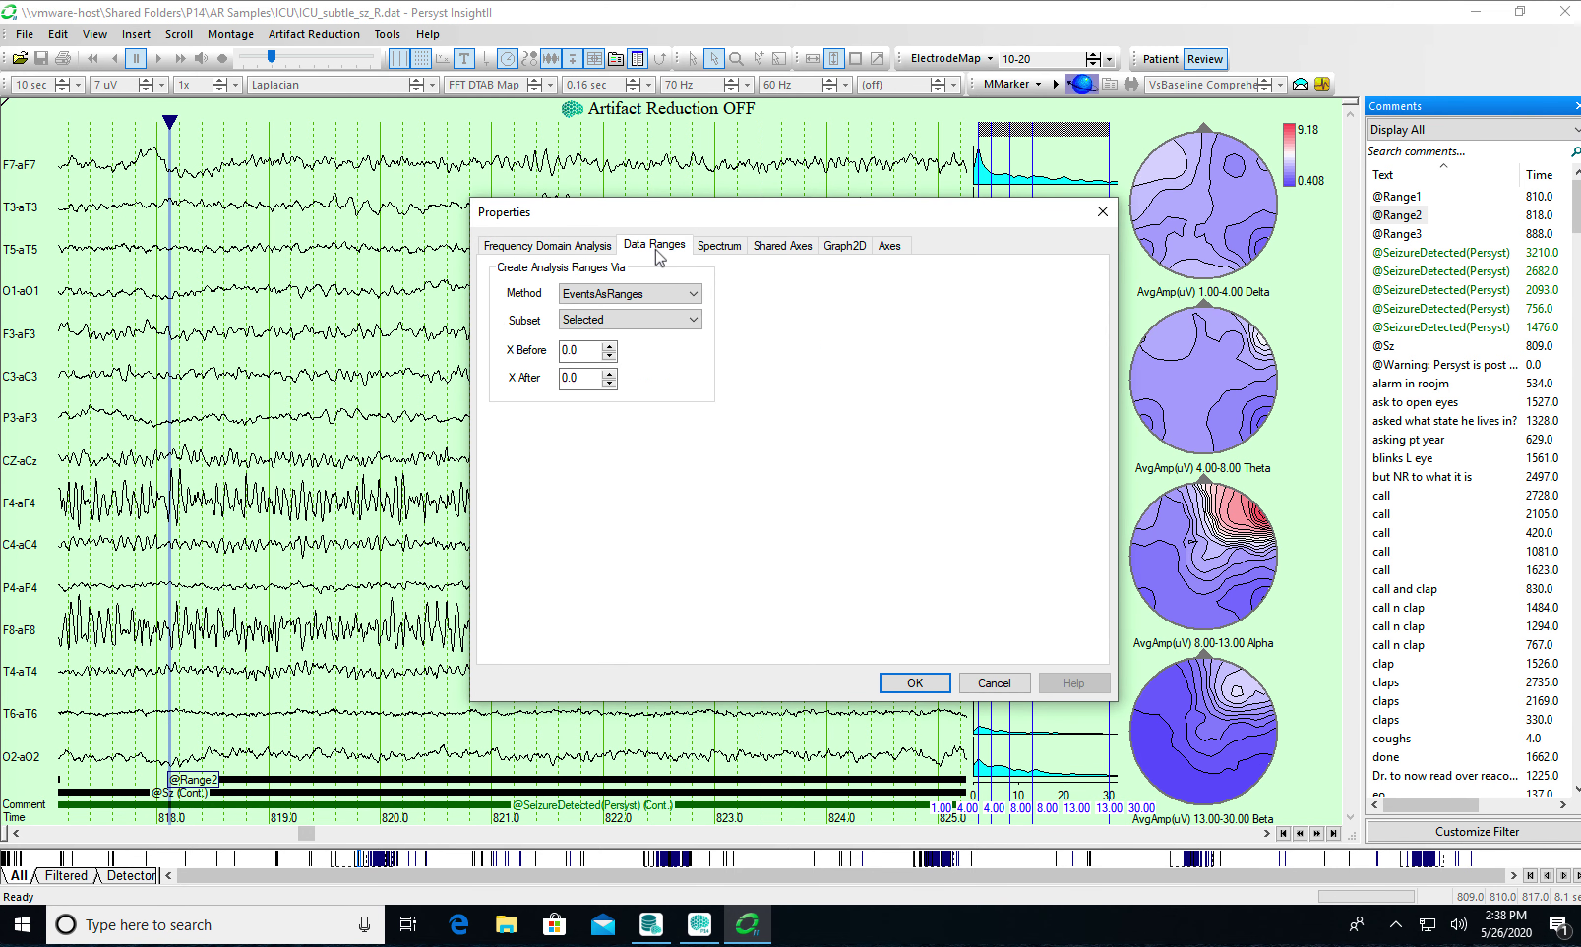
left_click(664, 295)
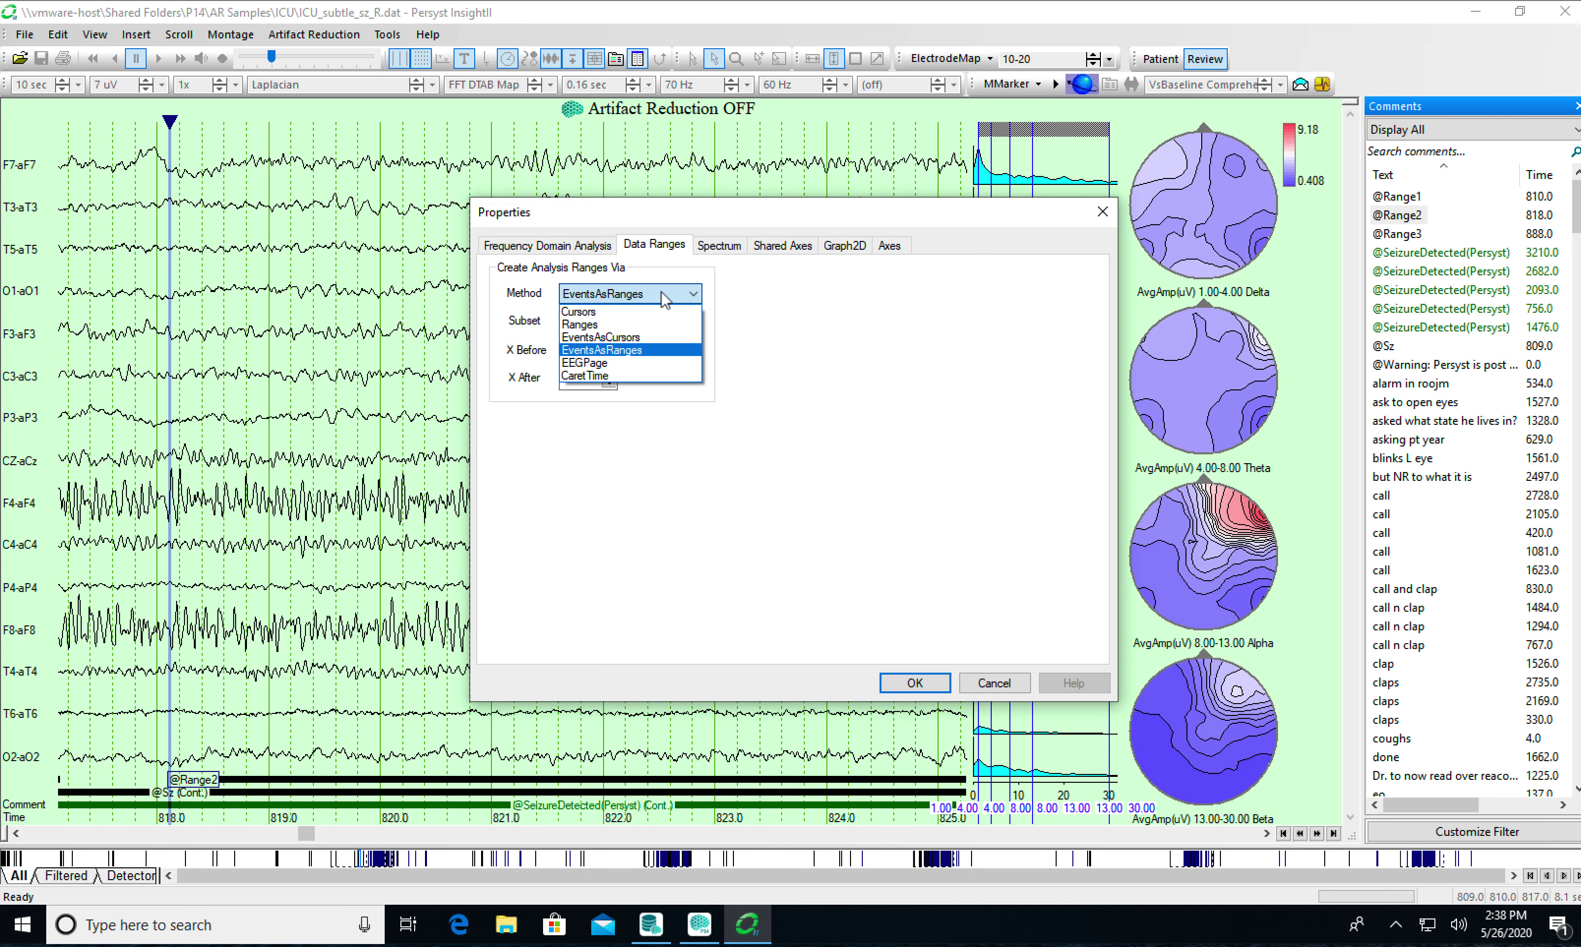
left_click(664, 295)
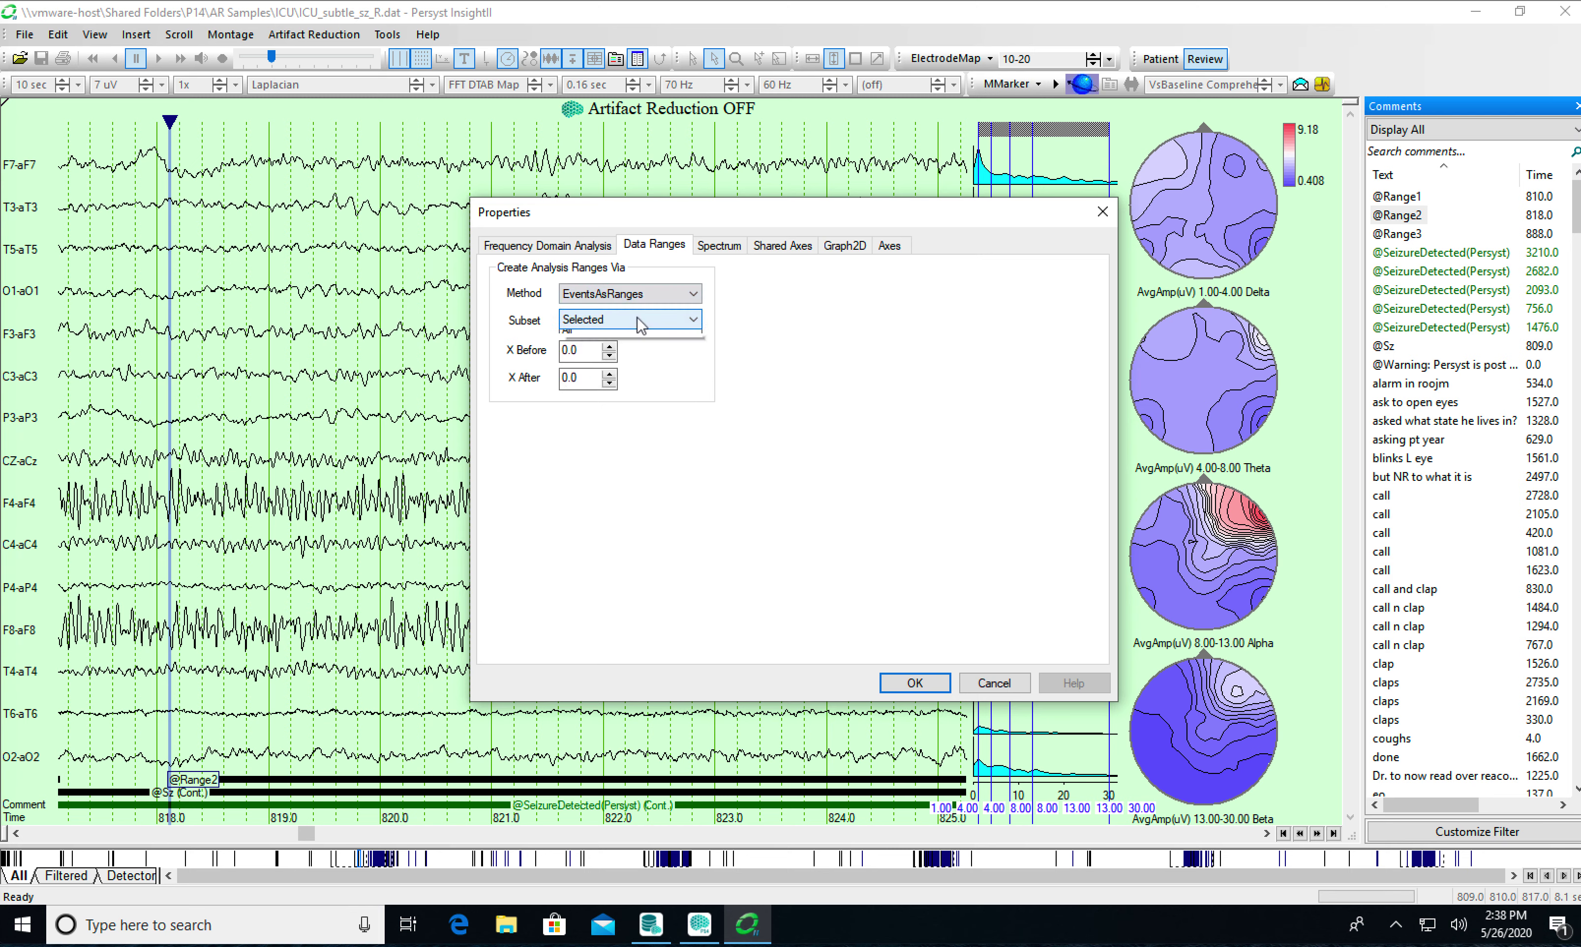
left_click(641, 320)
left_click(605, 356)
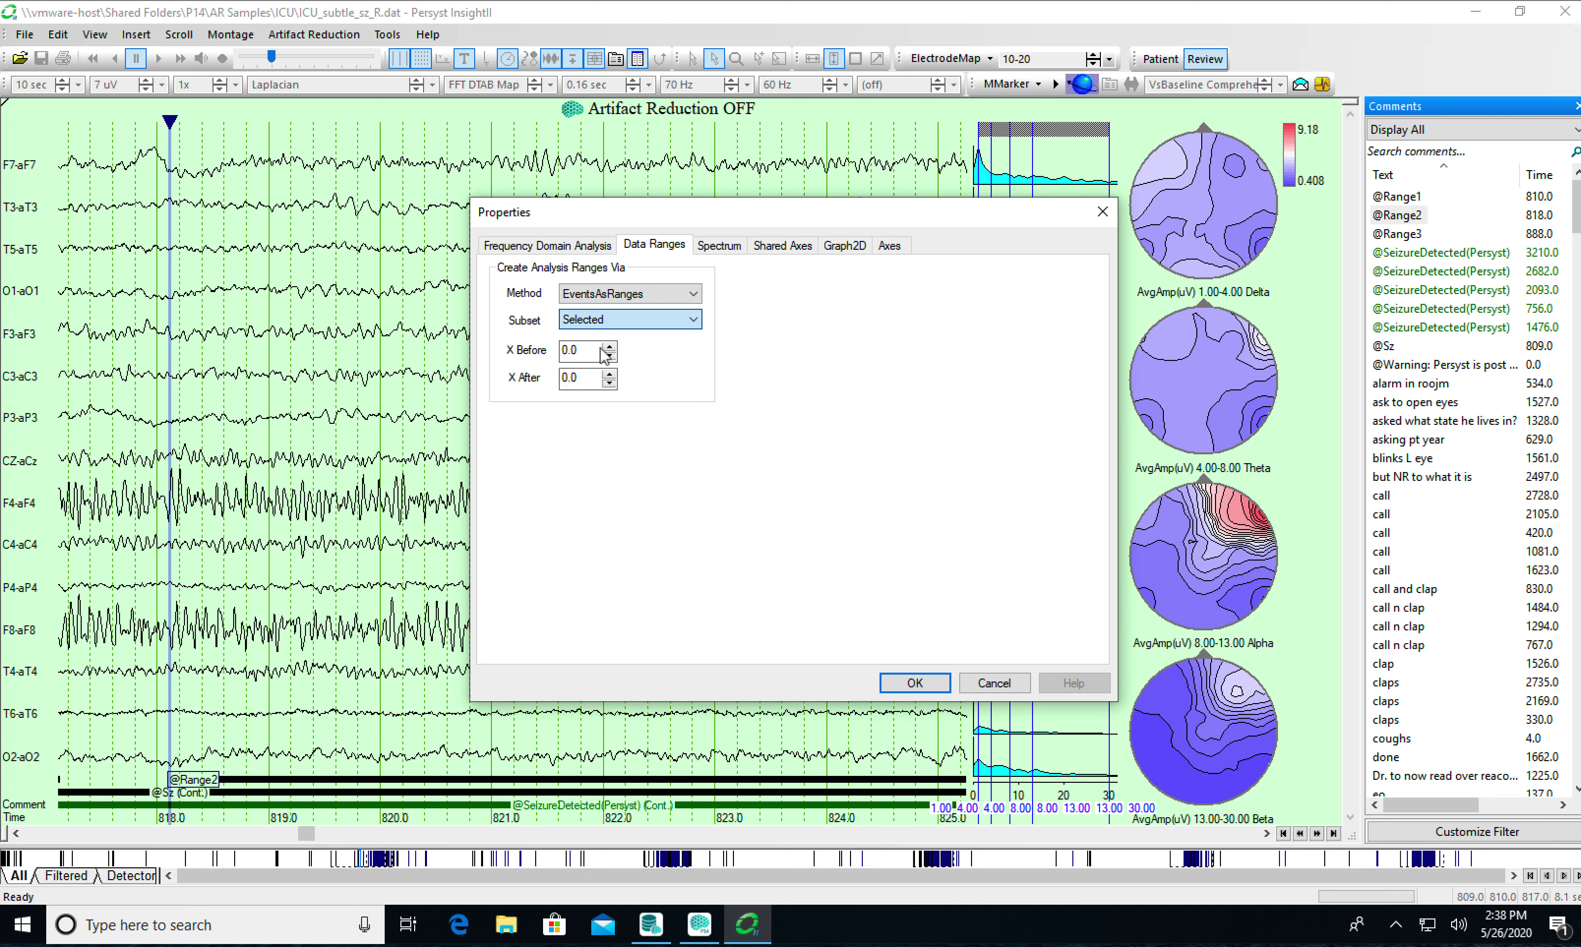
left_click(914, 682)
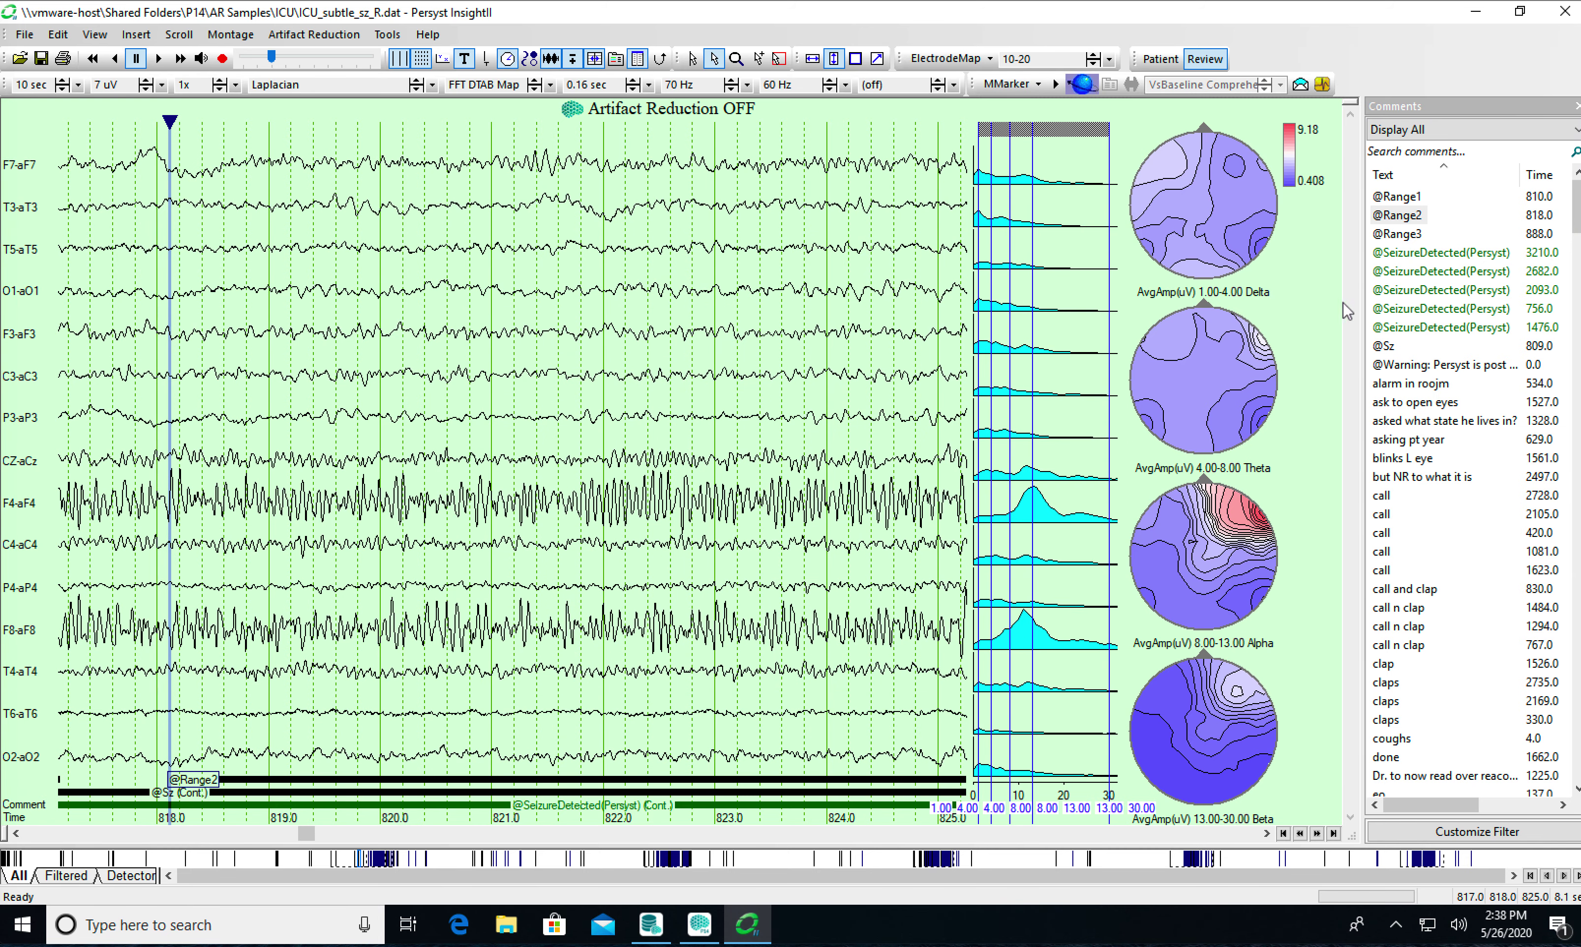
left_click(1394, 233)
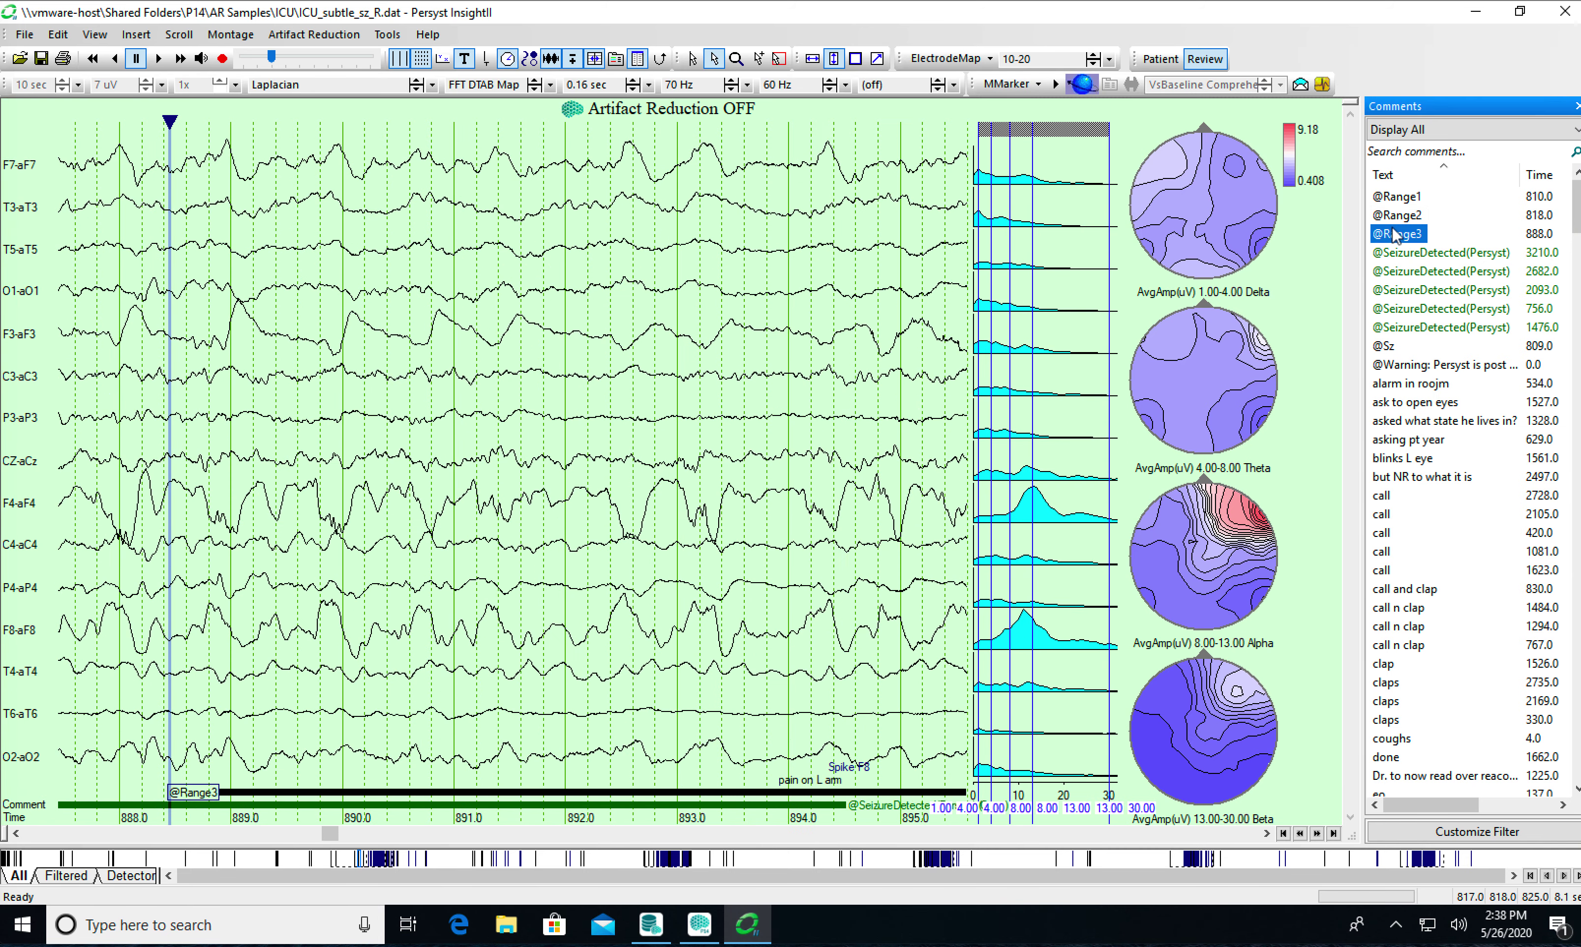
right_click(1002, 229)
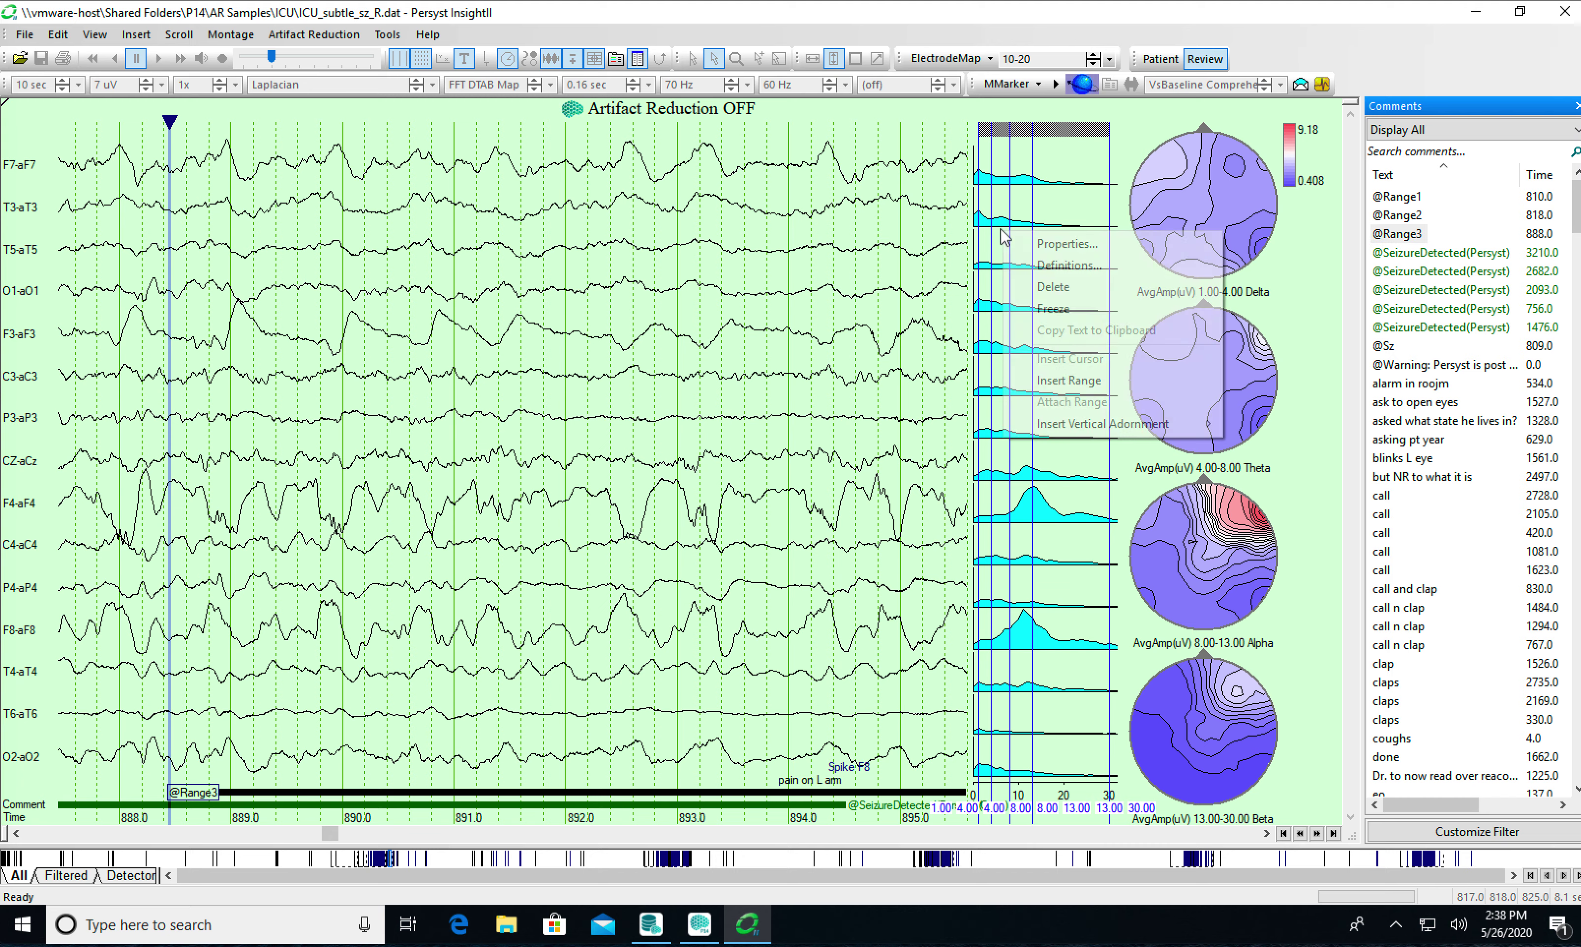
left_click(1040, 245)
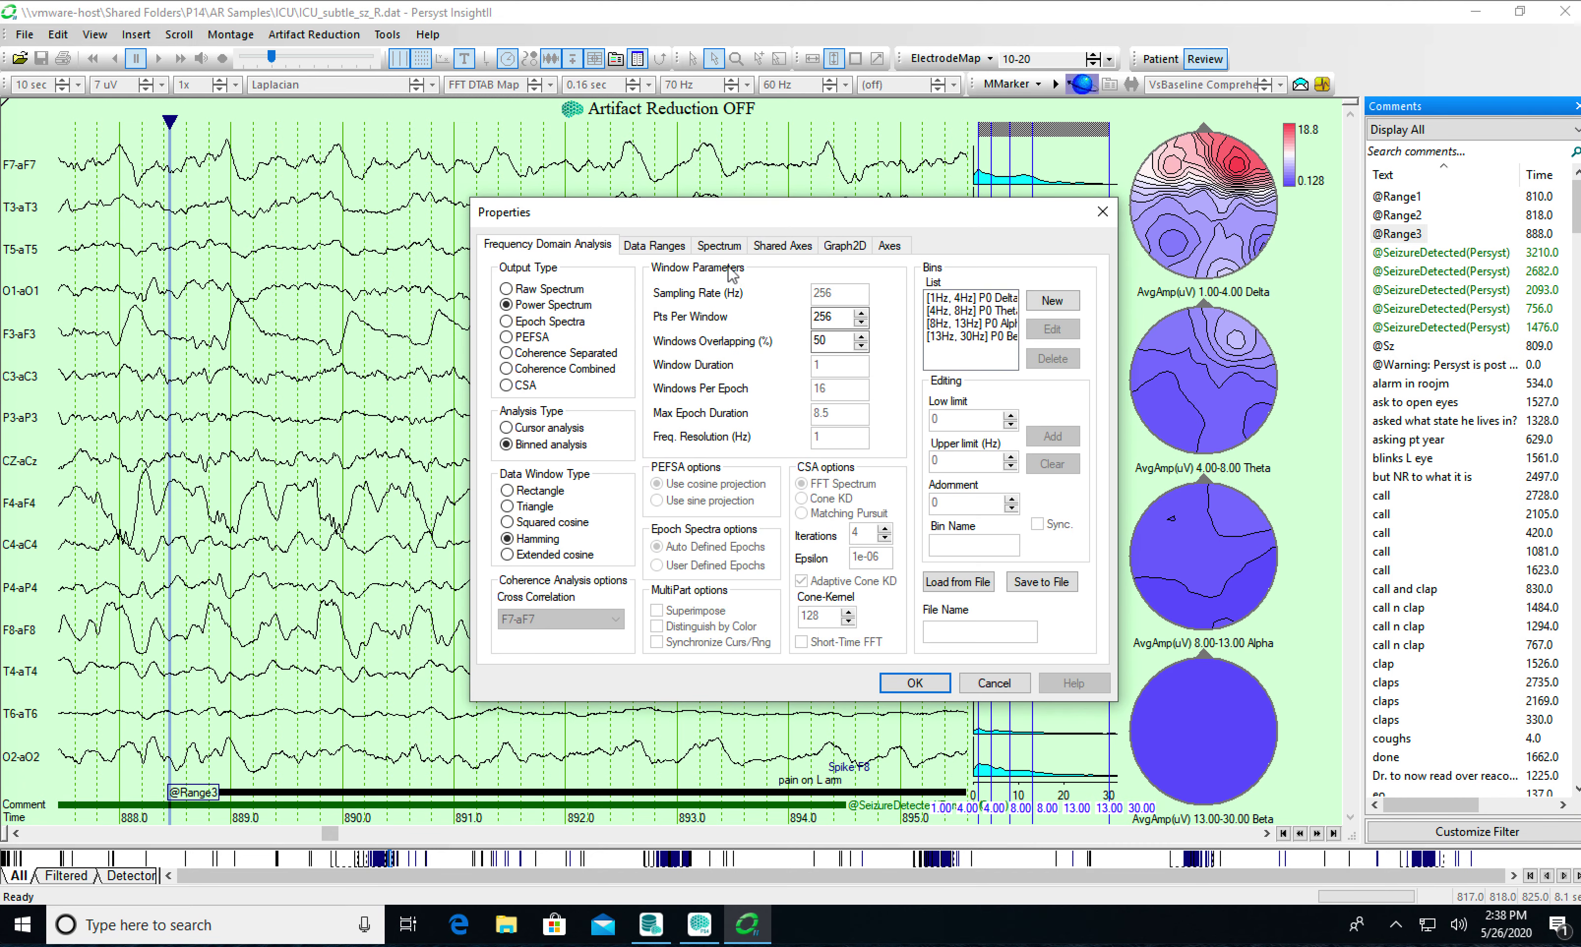
left_click(914, 683)
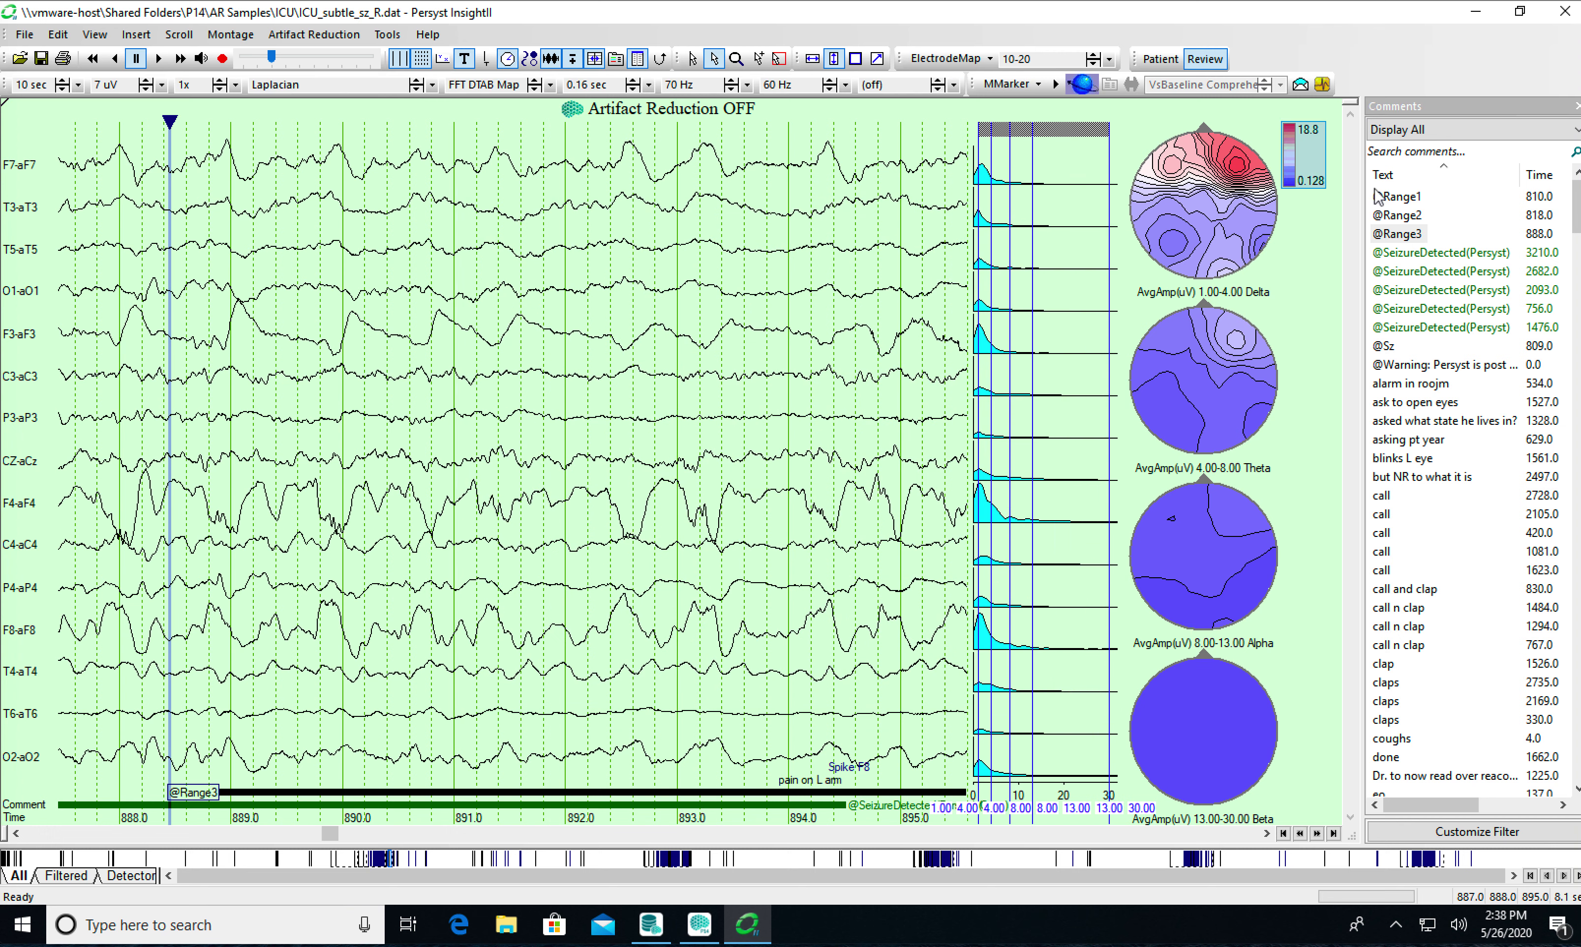
left_click(1388, 198)
right_click(1042, 221)
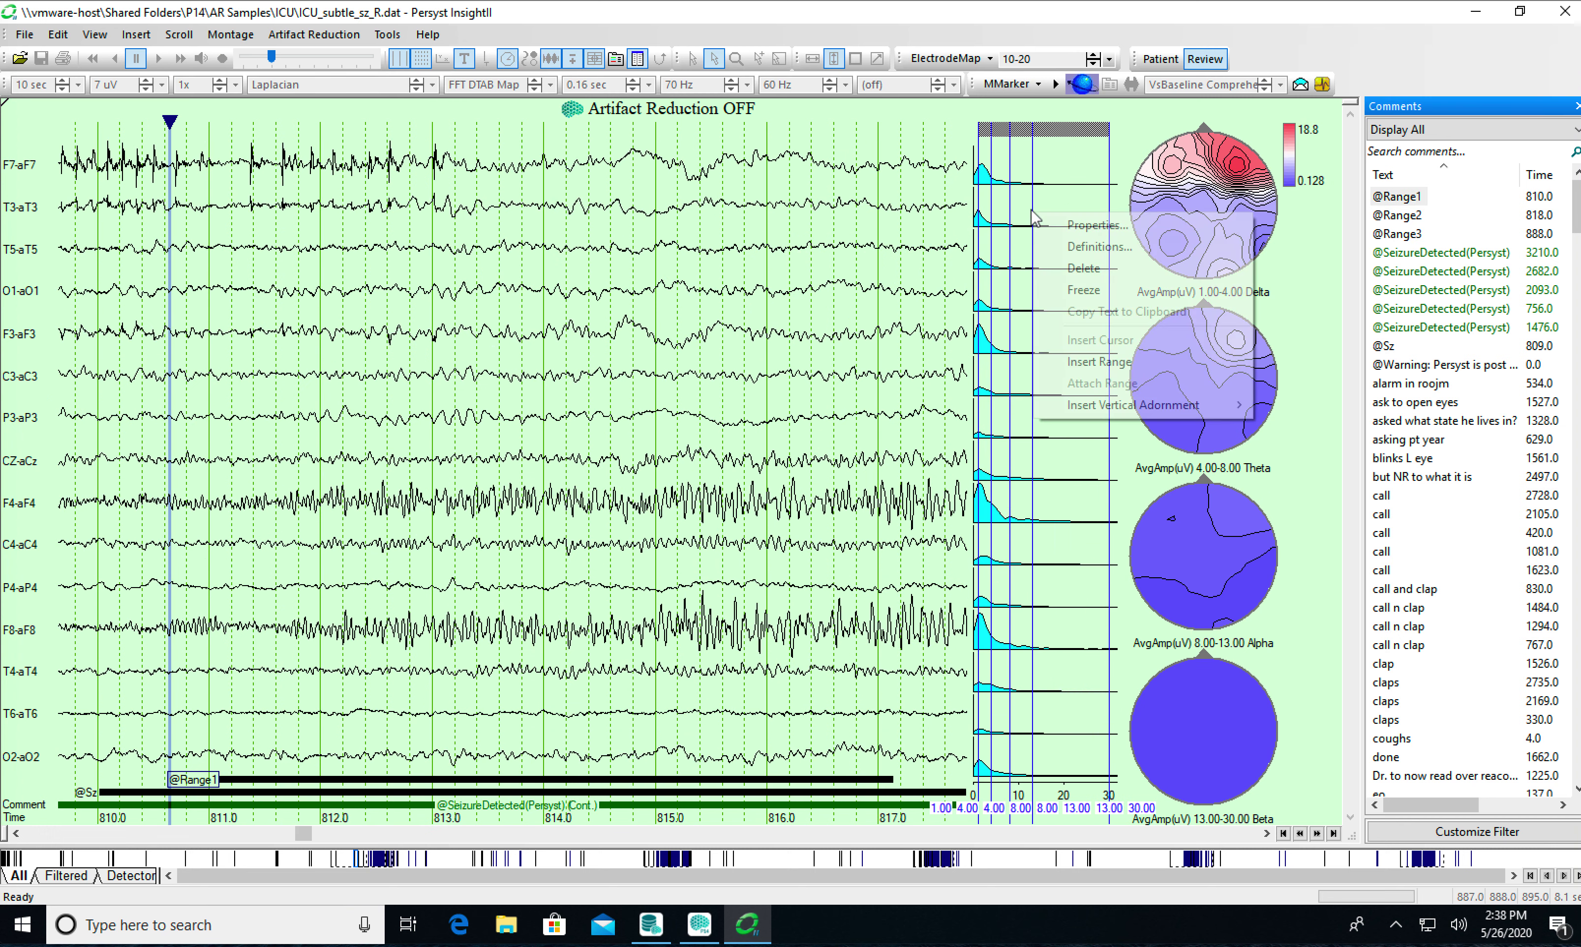
left_click(1045, 225)
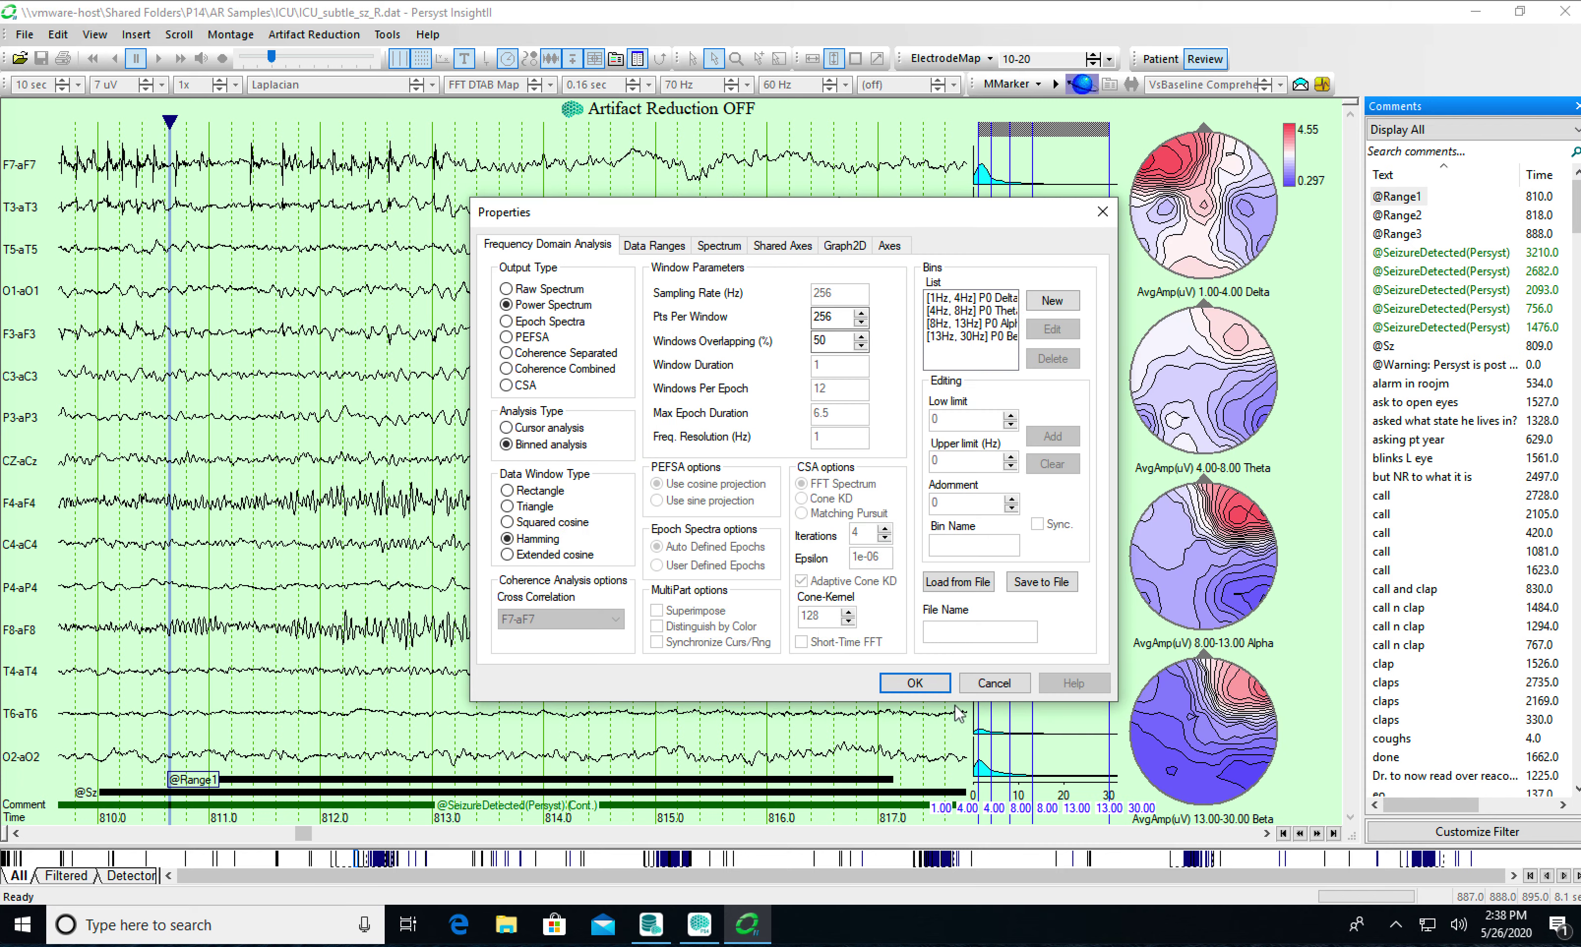
left_click(932, 684)
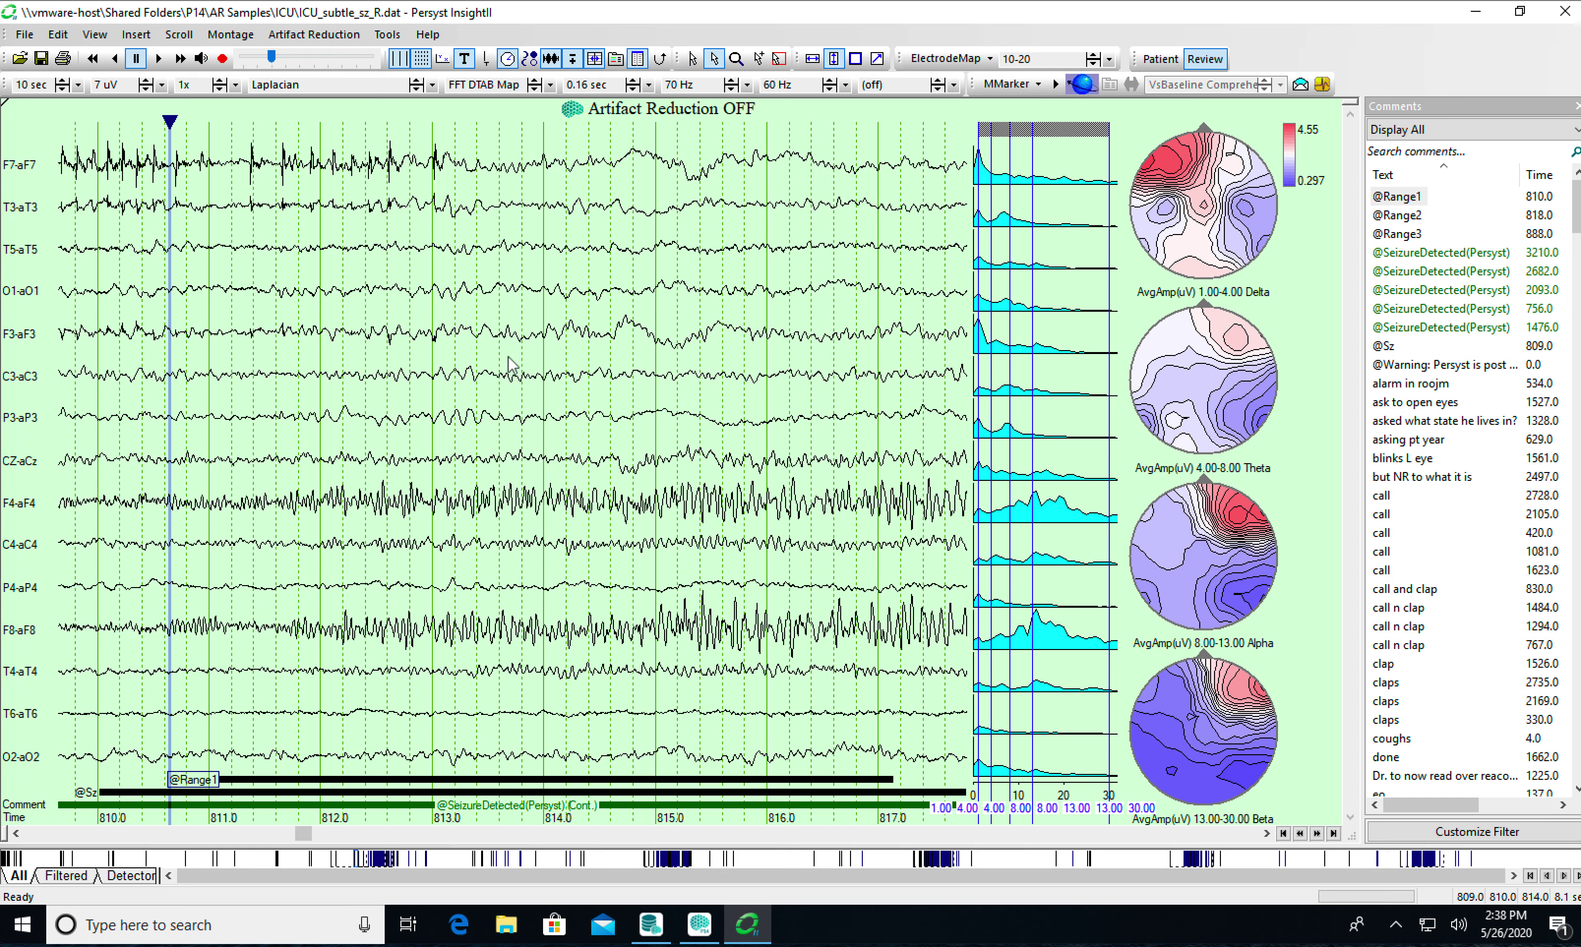
right_click(280, 306)
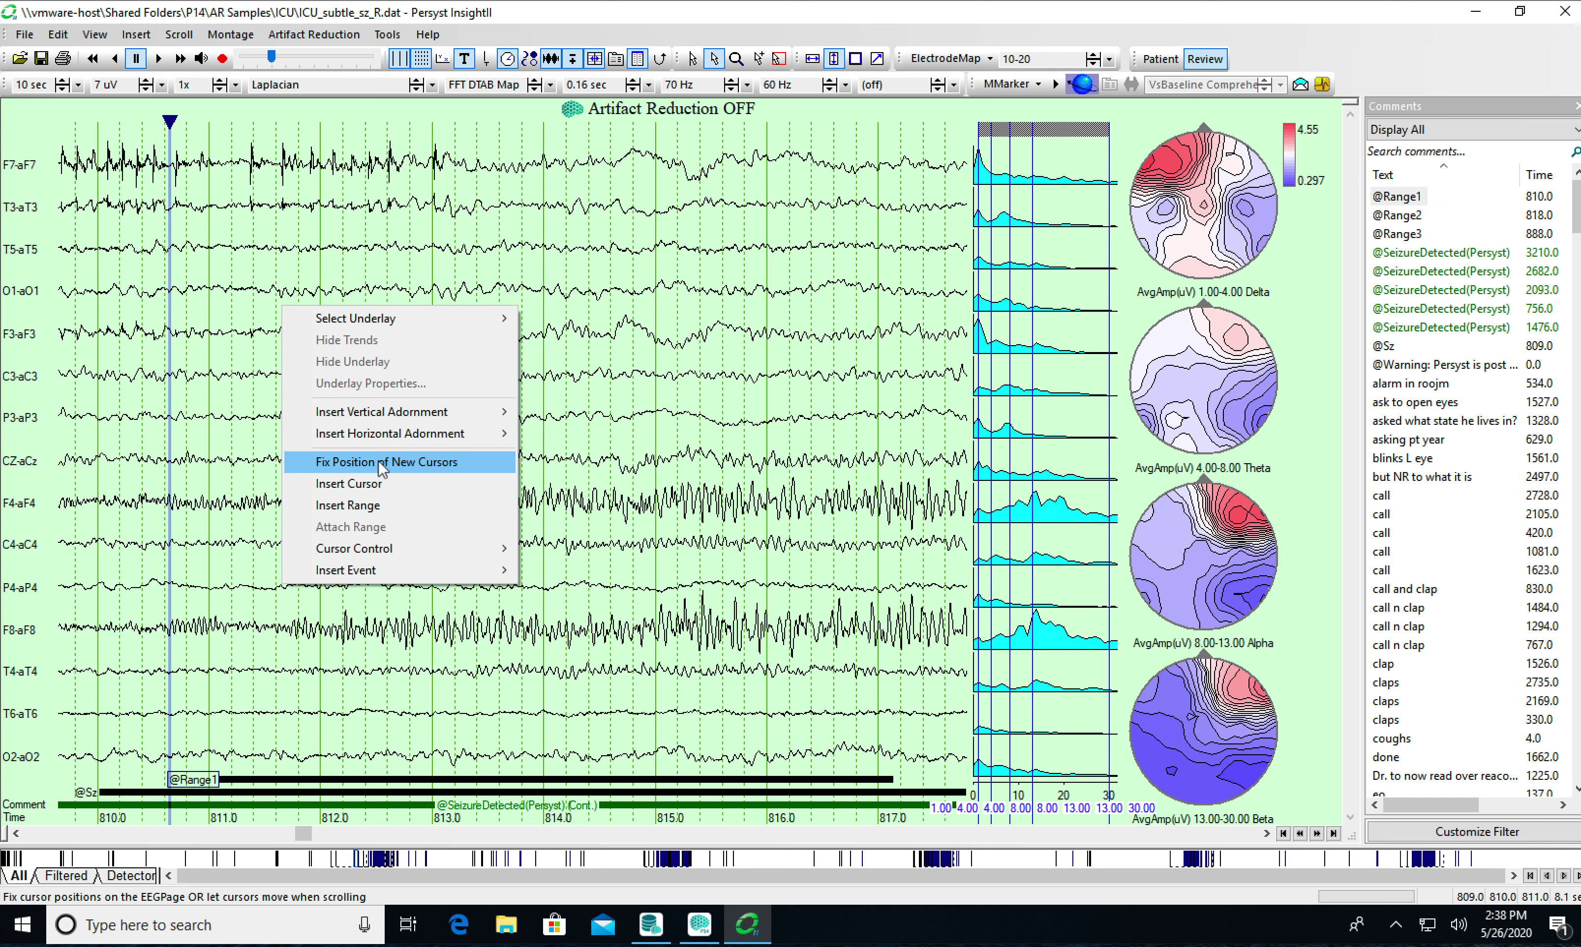
left_click(373, 505)
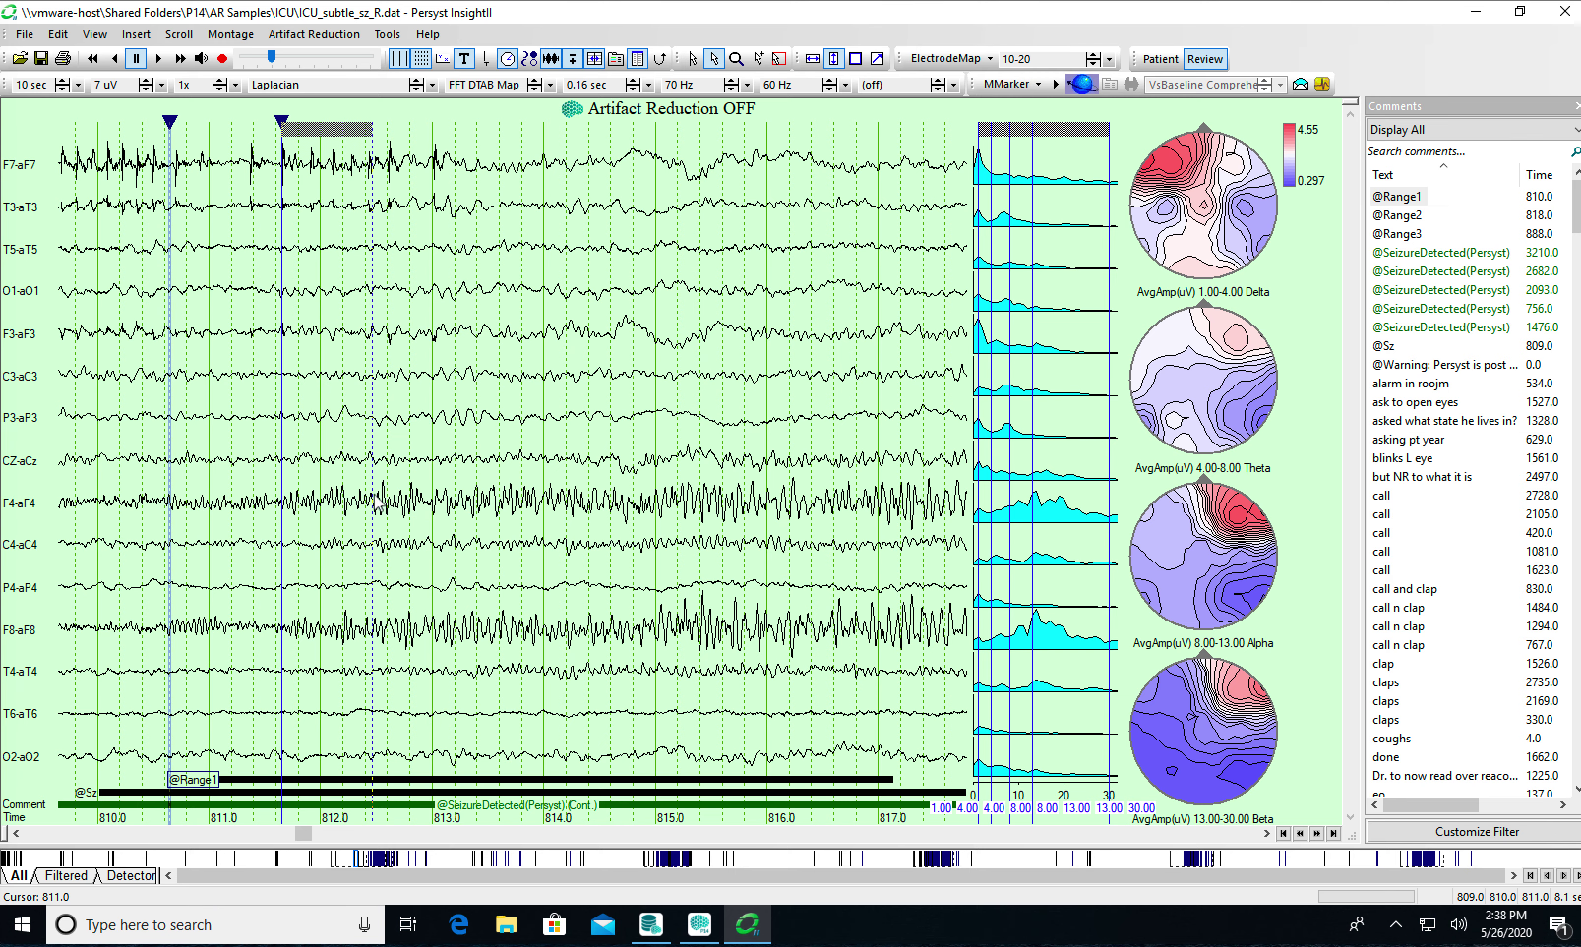
left_click(567, 505)
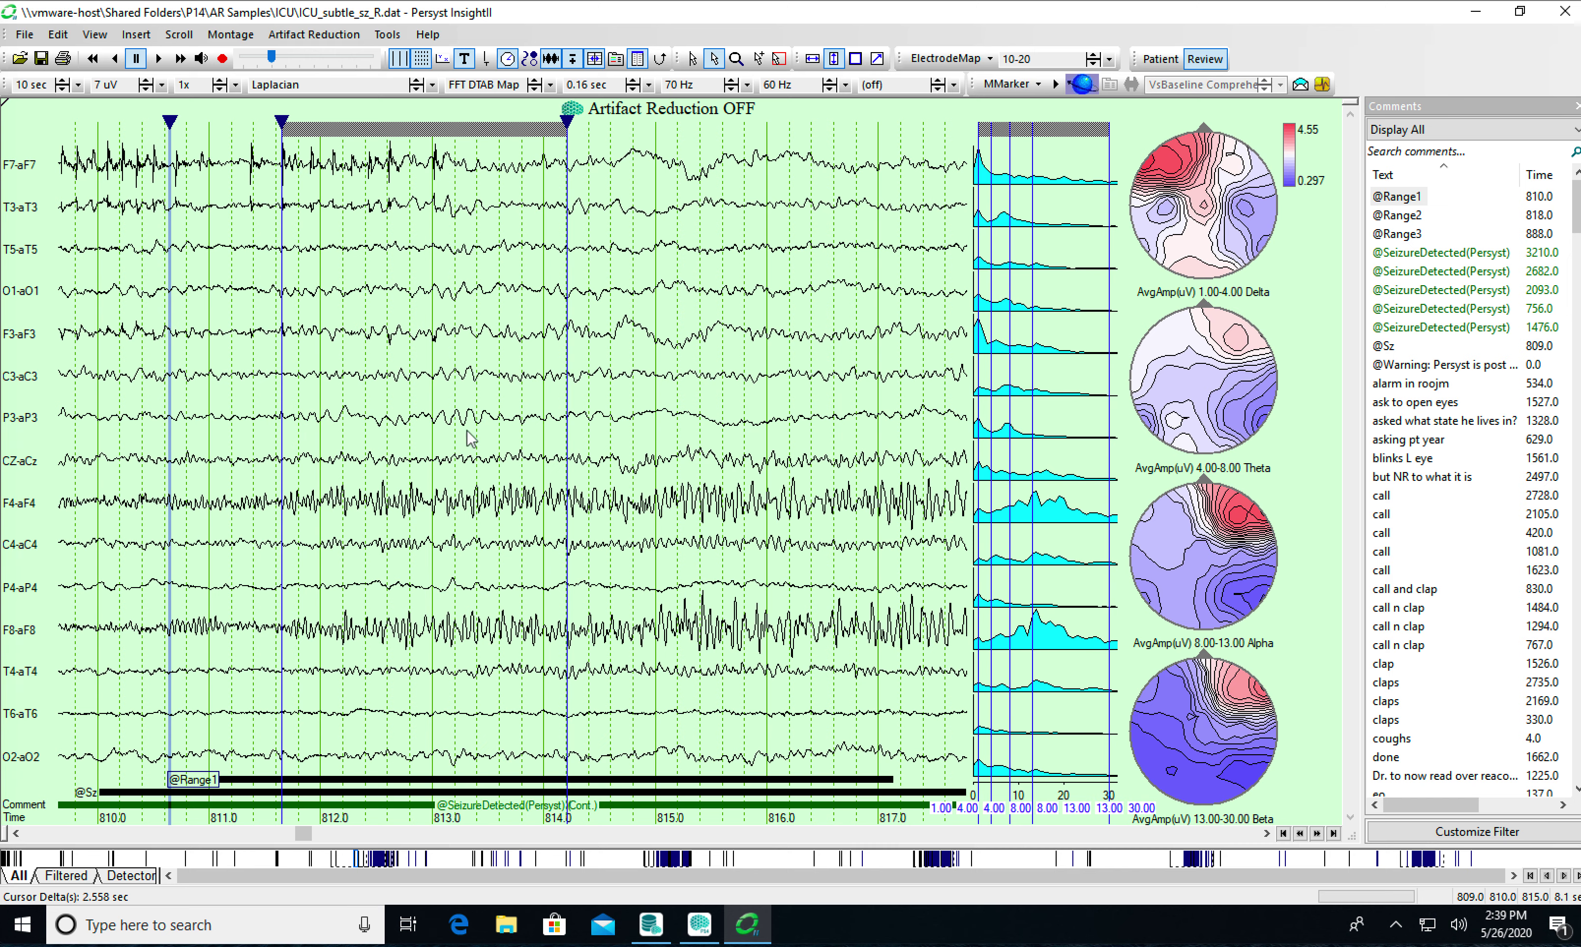
- Set the frequency analysis to create its data ranges by the Ranges method, keeping the Selected subset
right_click(1016, 252)
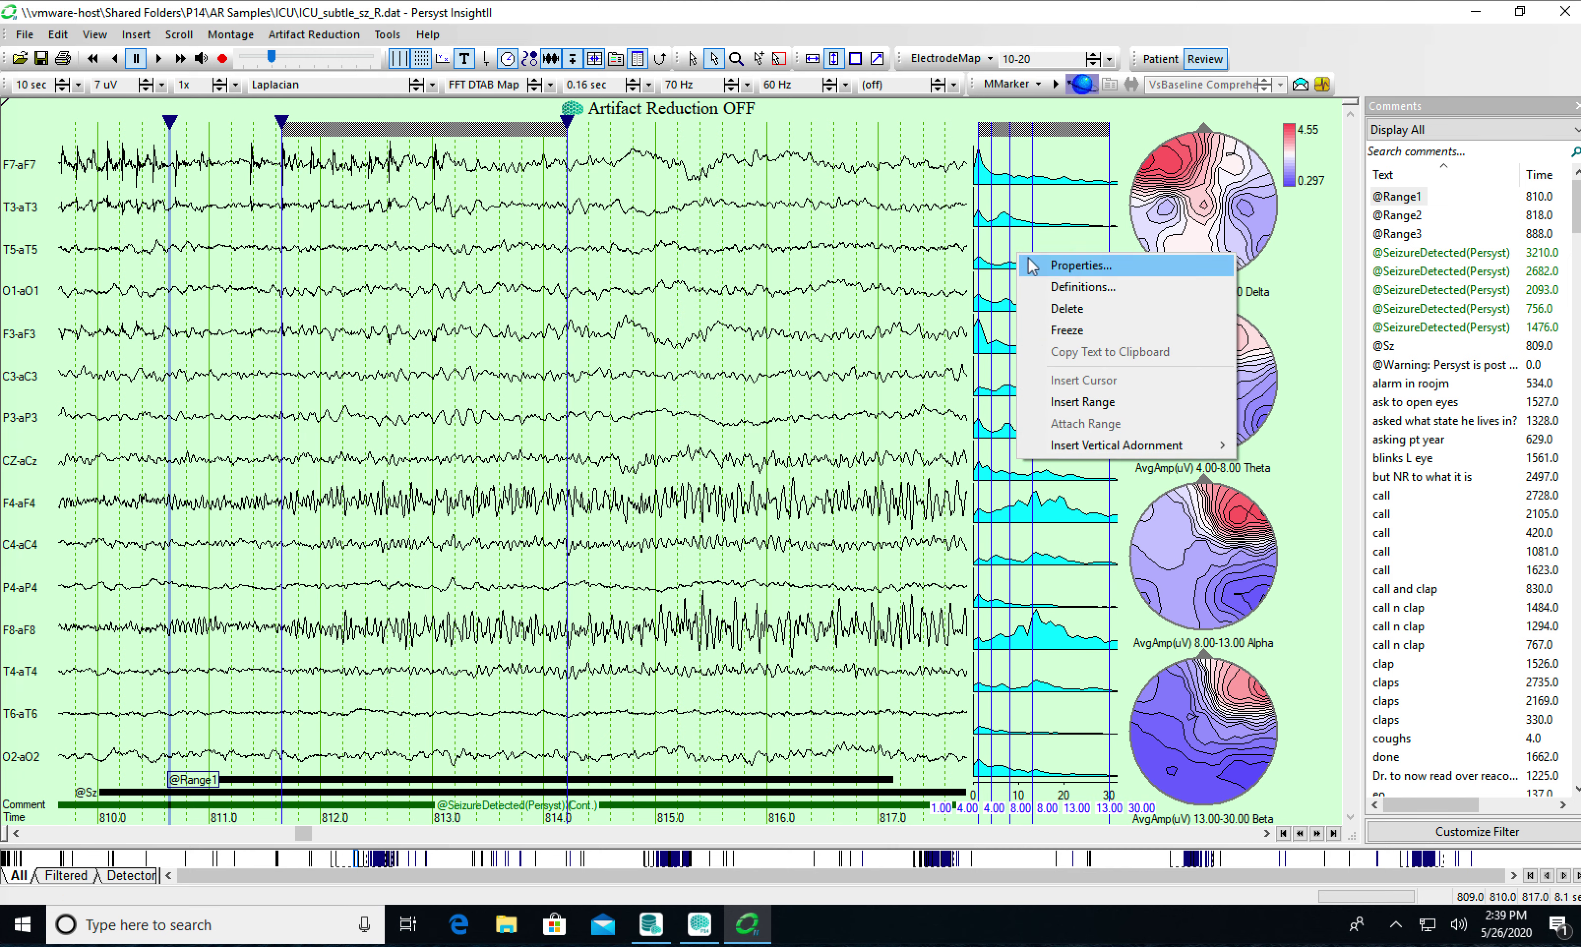
left_click(1026, 265)
left_click(655, 247)
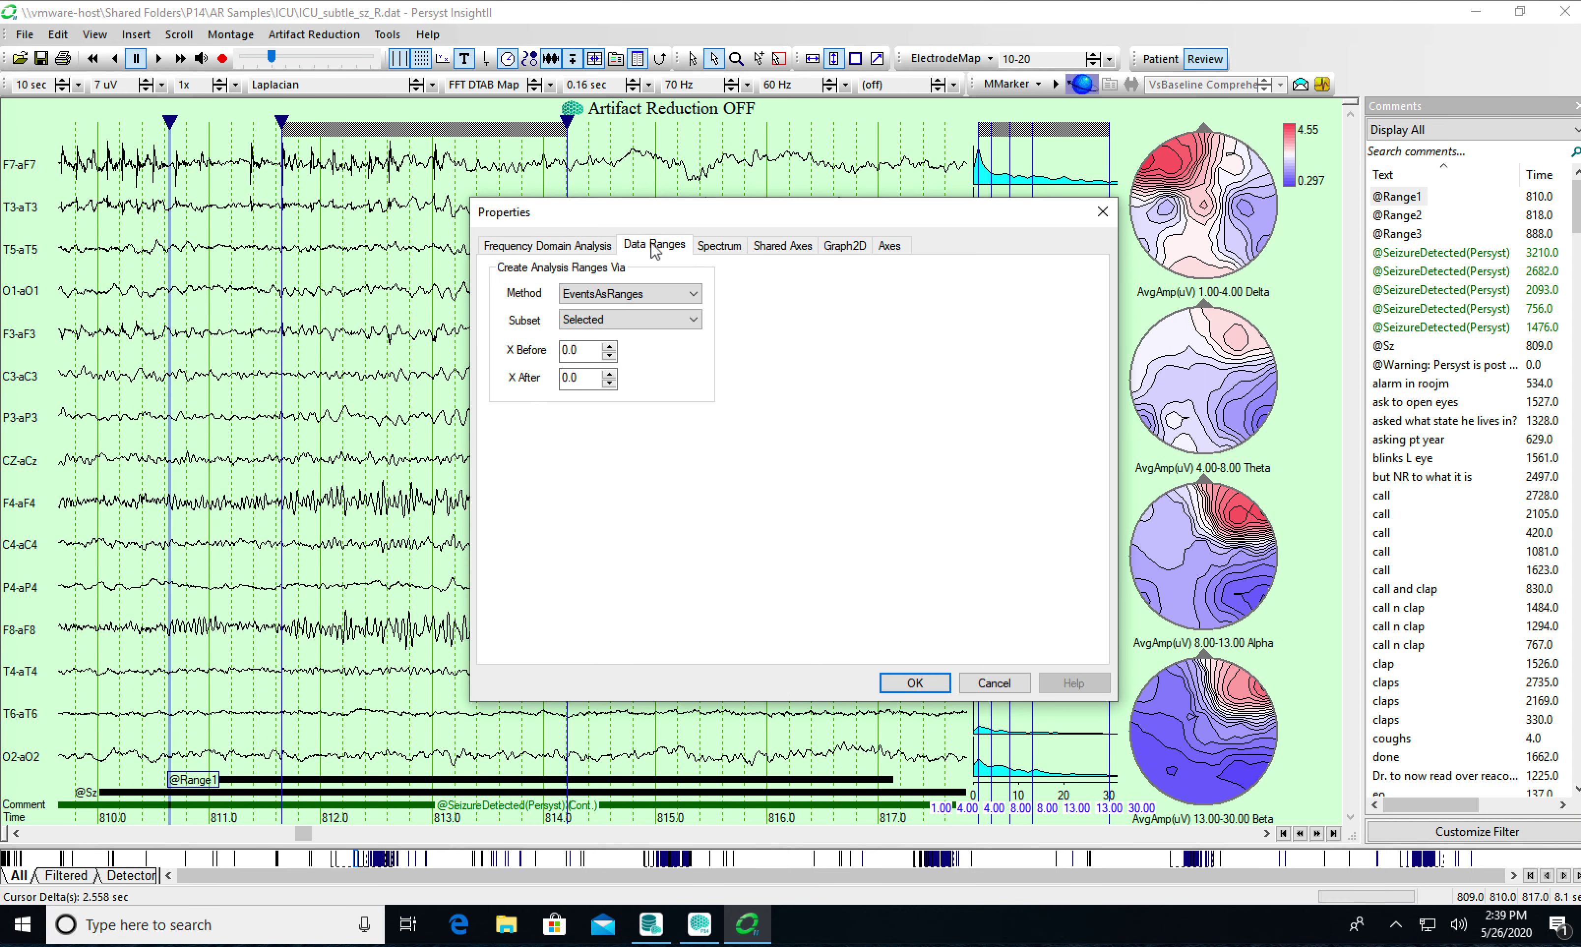
left_click(650, 294)
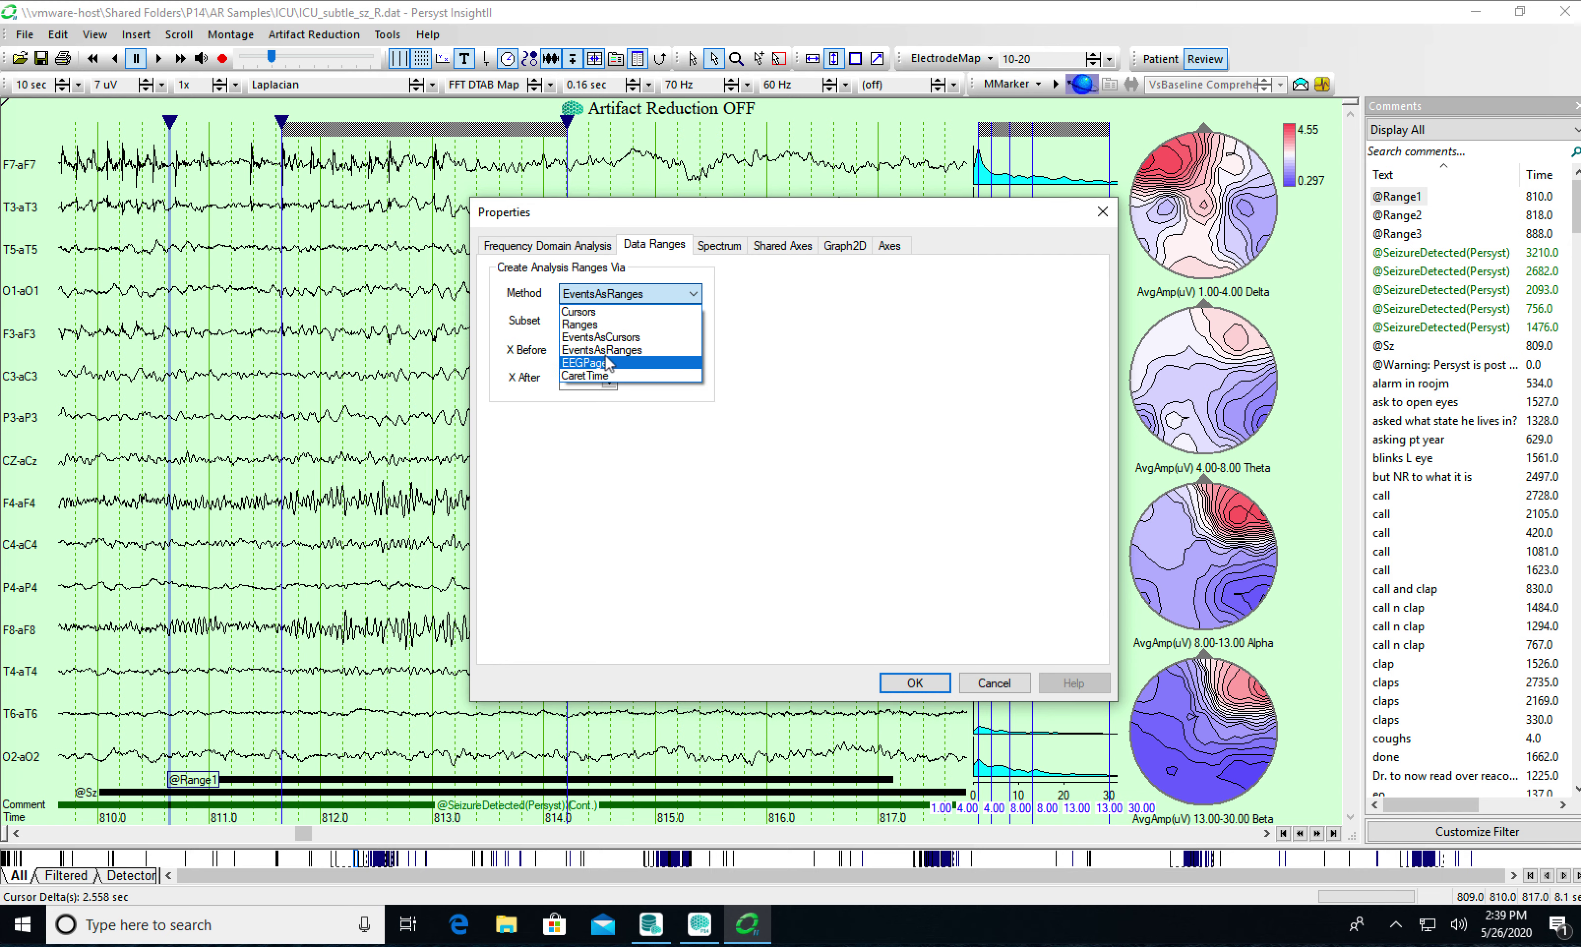
left_click(610, 324)
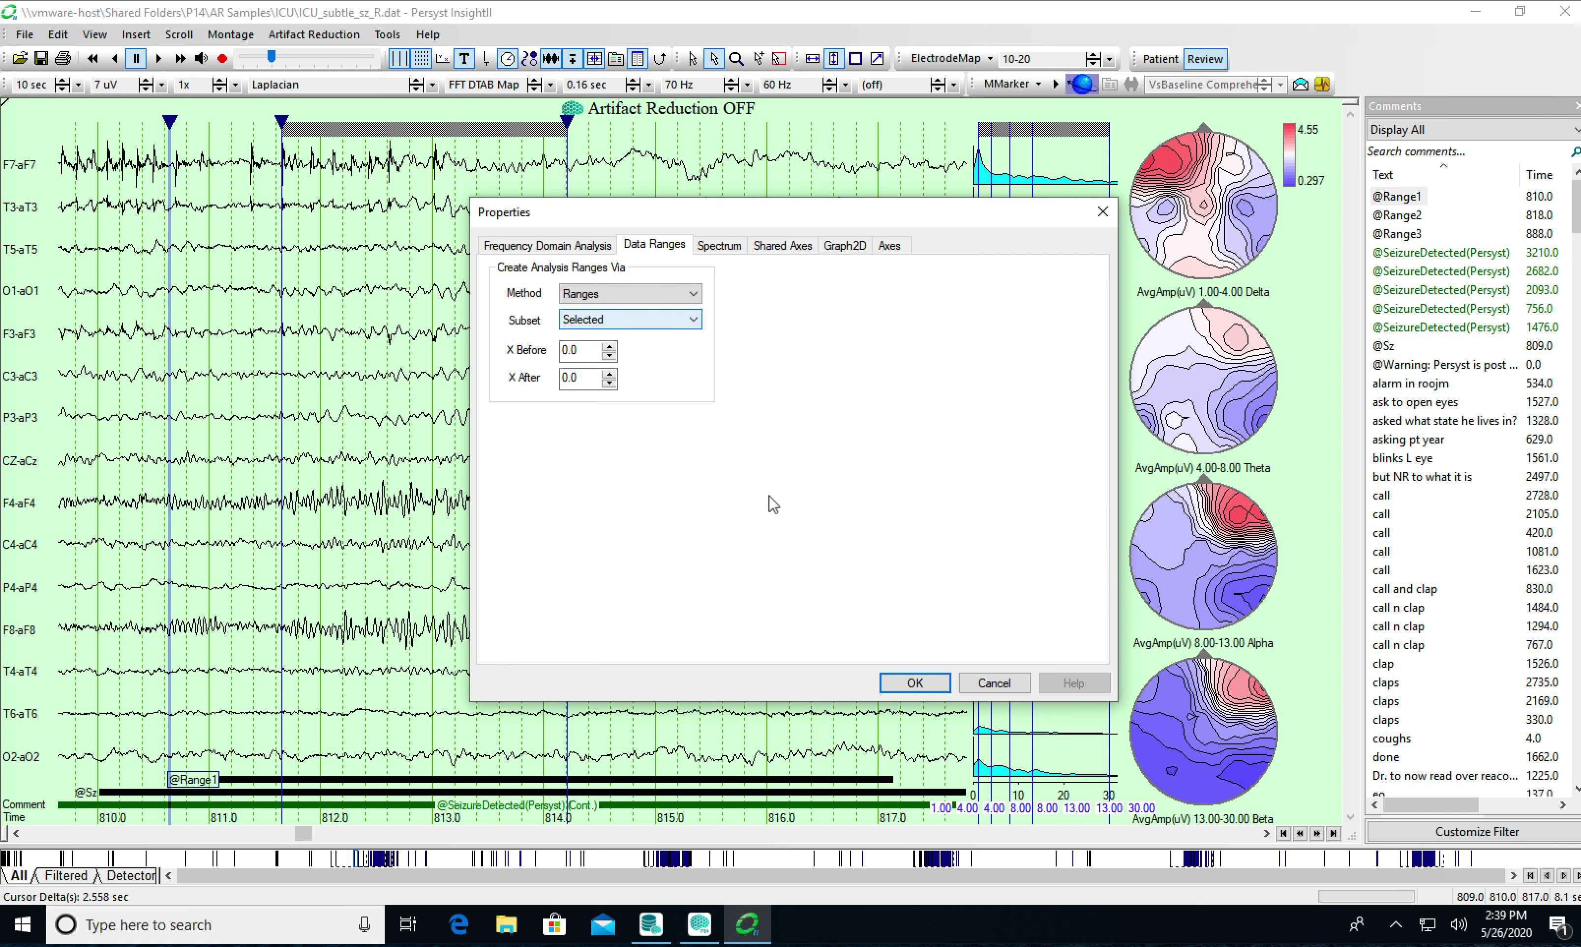
left_click(912, 683)
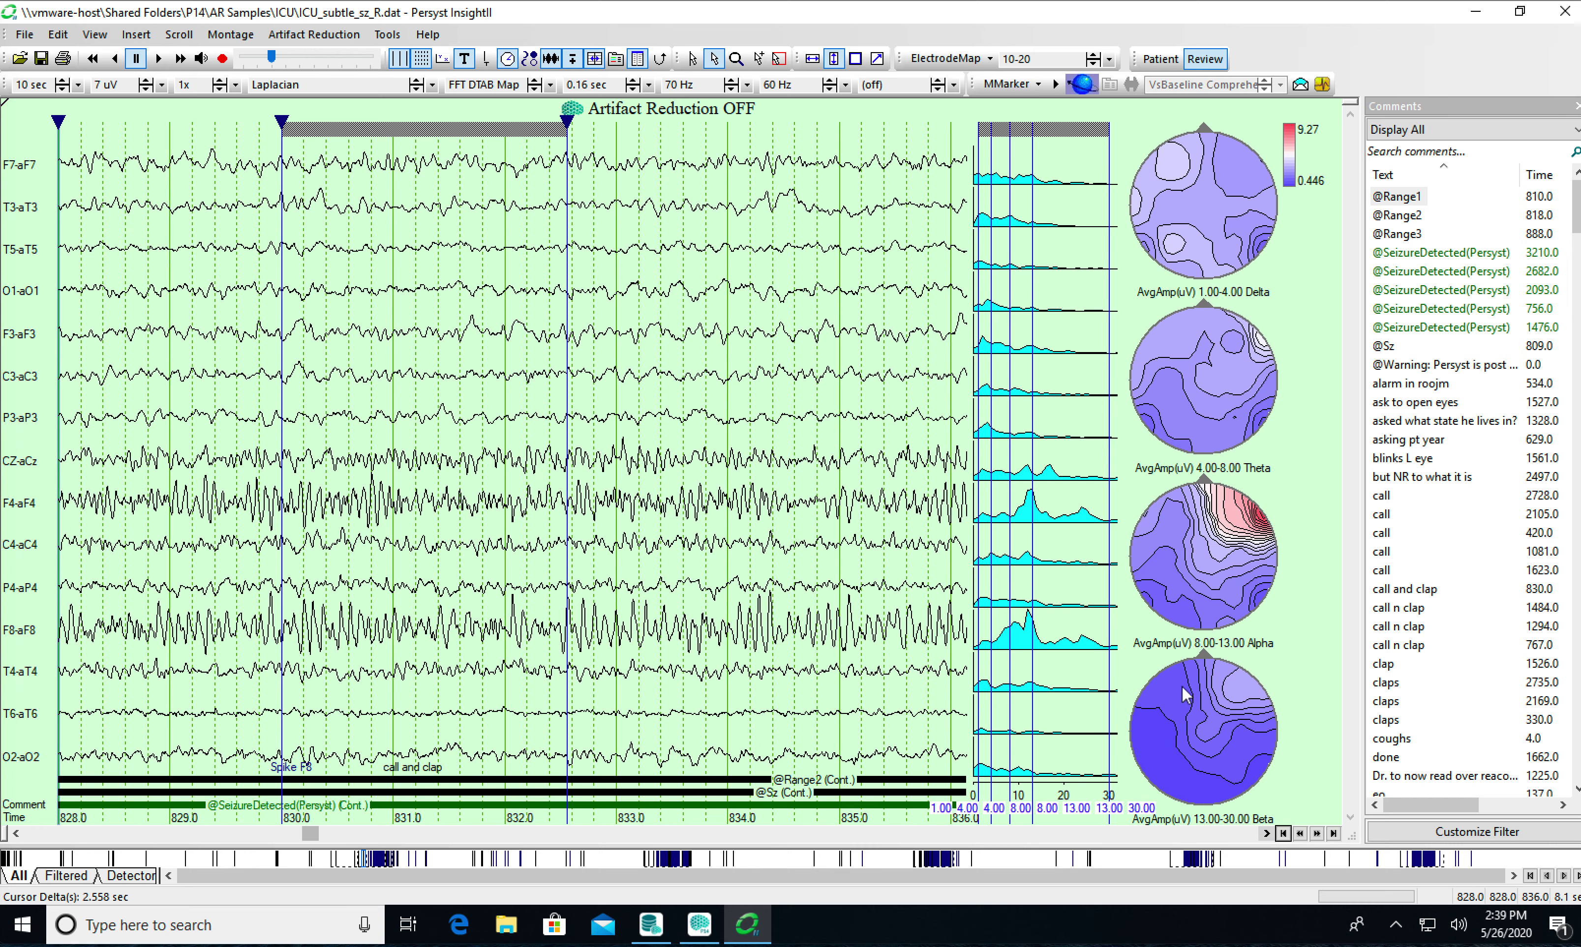
- Delete the frequency analysis from the EEG page and bring up the vertical adornment types available for insertion
right_click(1071, 345)
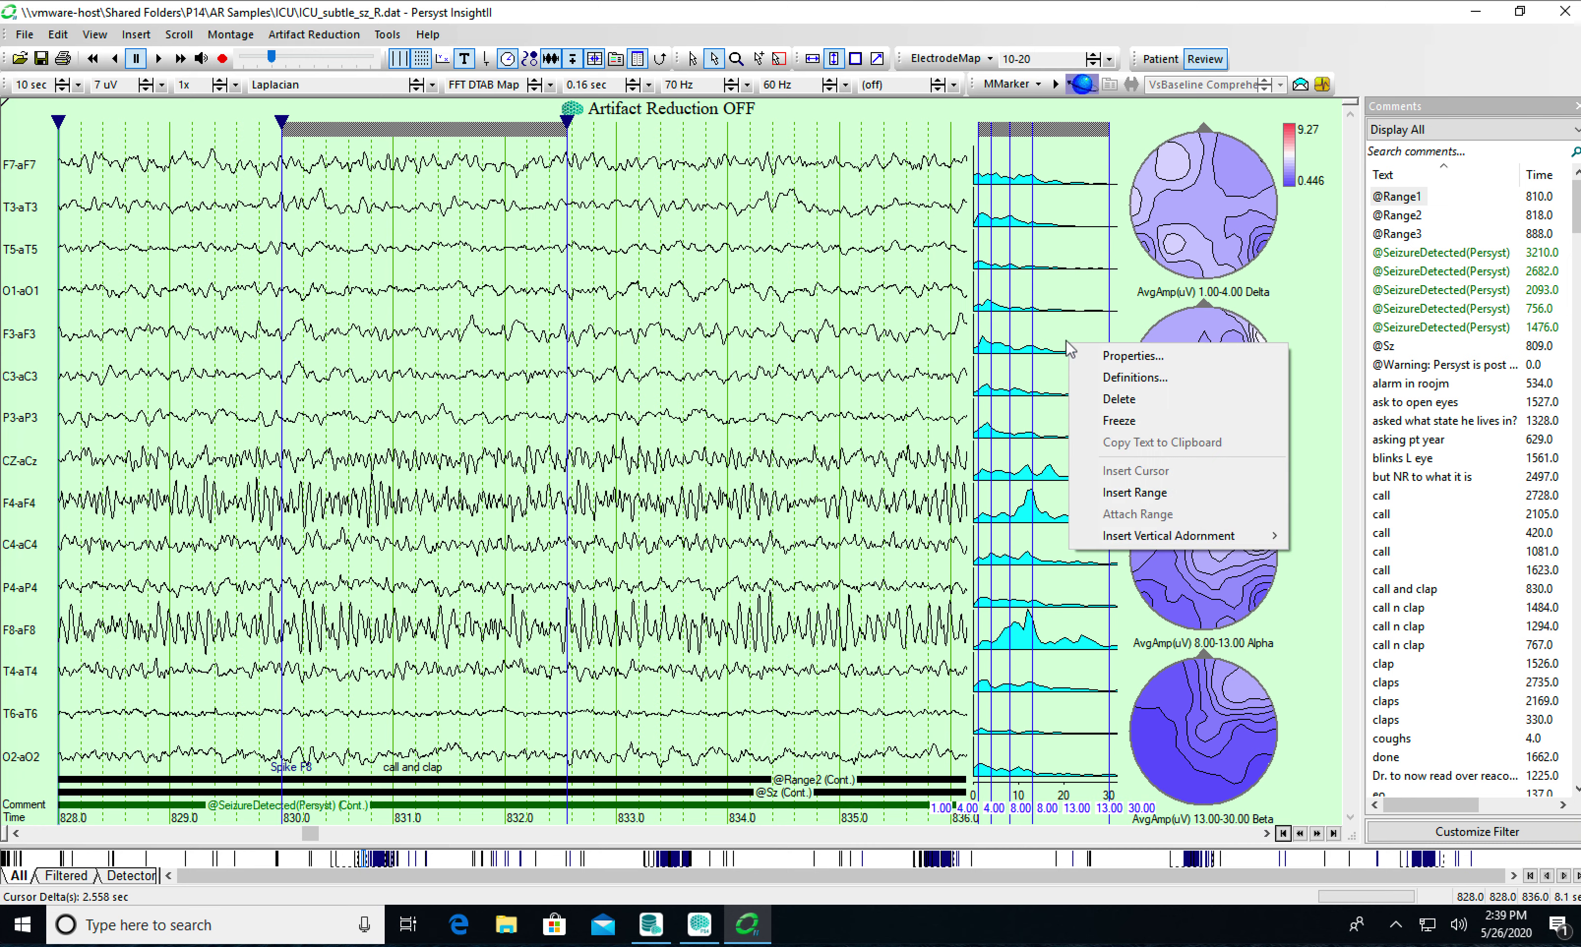
left_click(1113, 402)
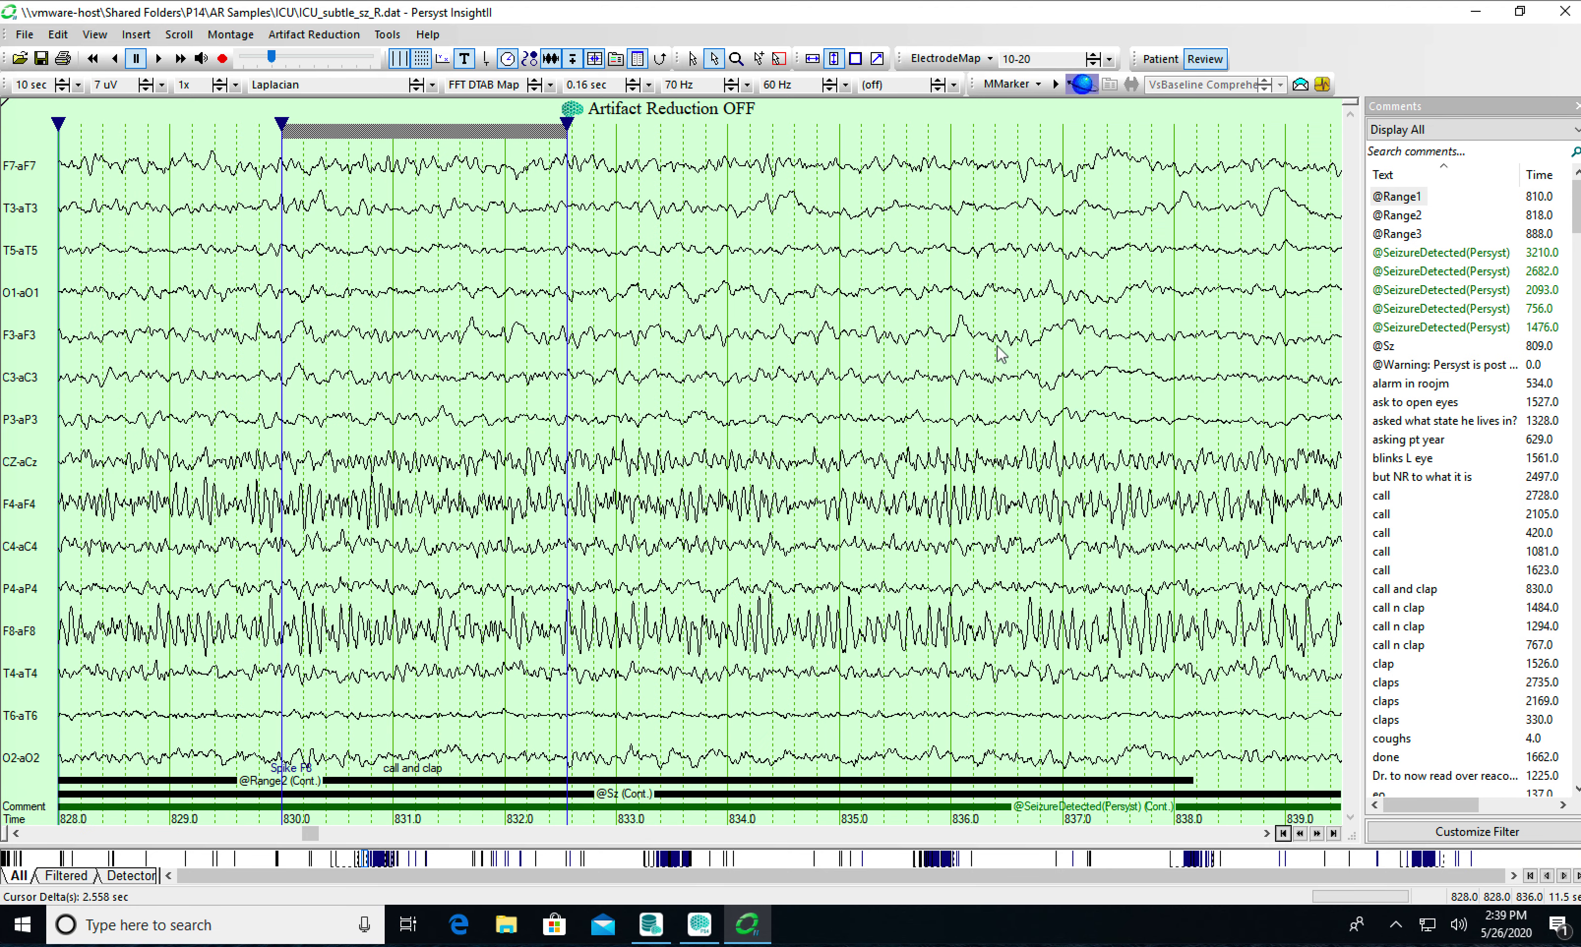
right_click(899, 333)
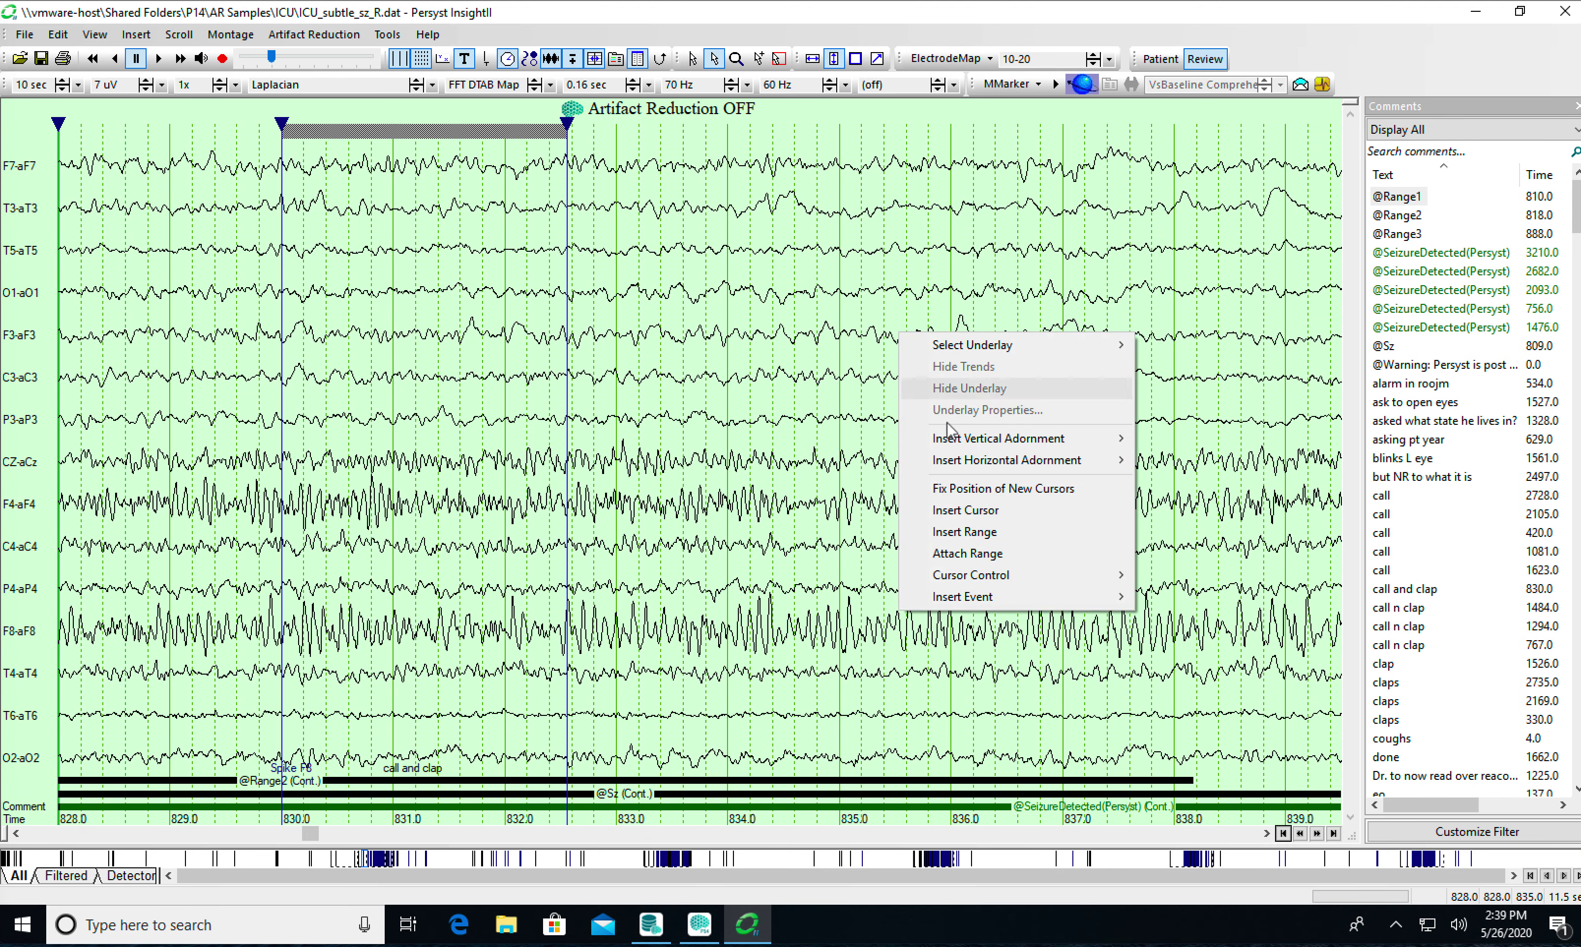
mouse_move(960, 441)
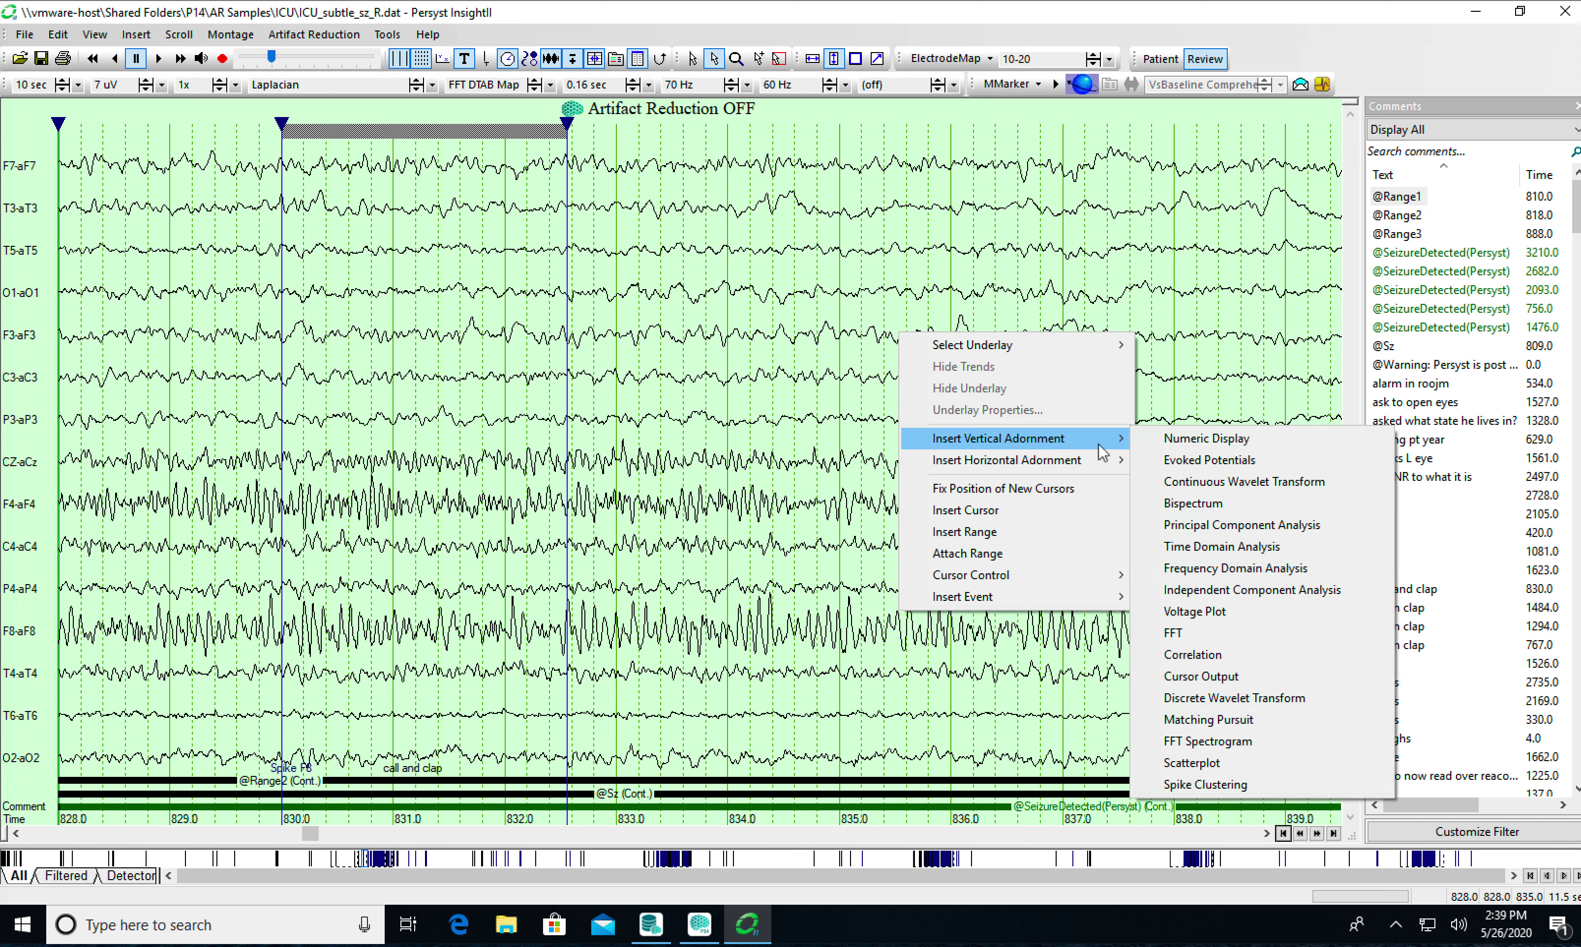